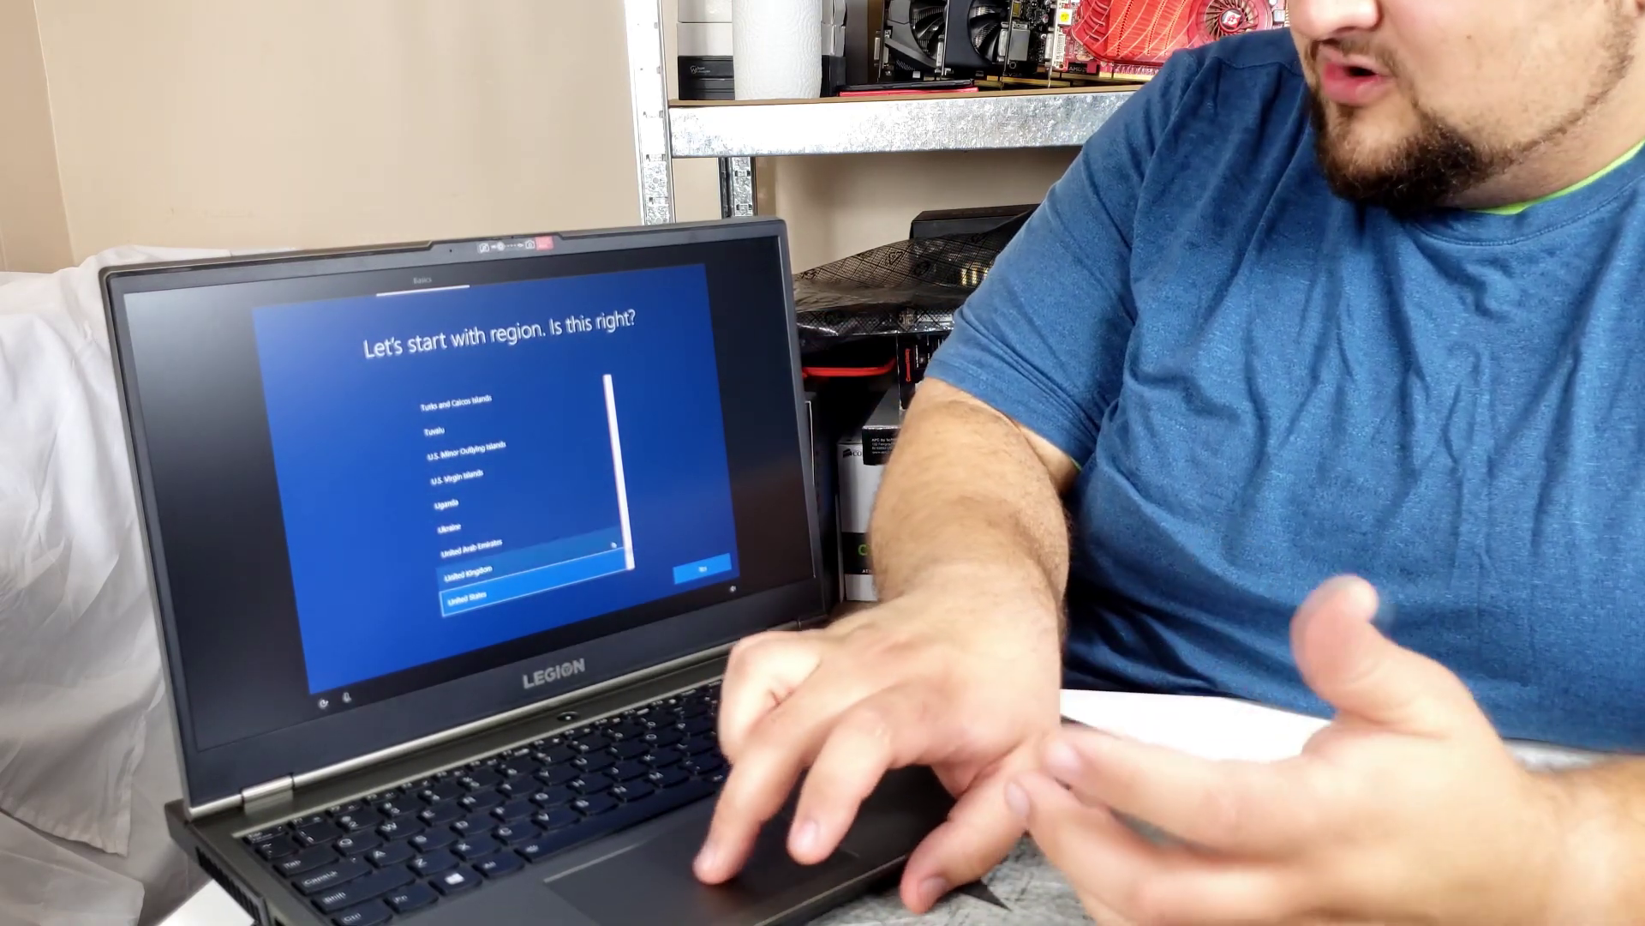
Step: Confirm United States as region and US keyboard layout, skipping a second layout
{"action": "left_click", "coordinate": [722, 565]}
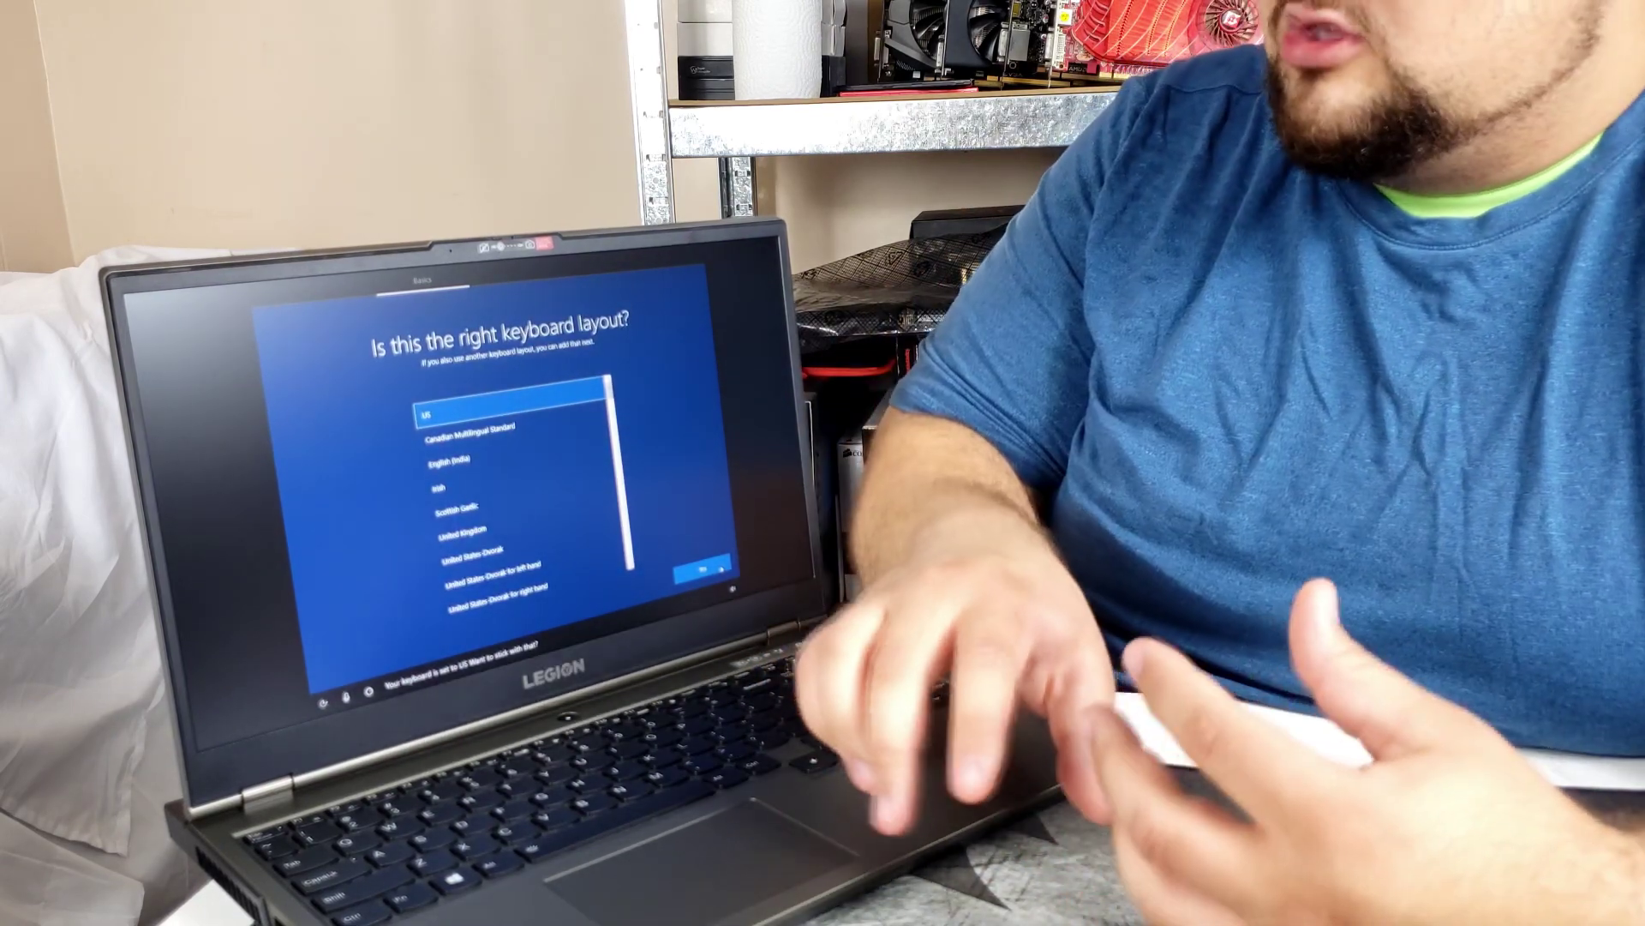
{"action": "left_click", "coordinate": [721, 567]}
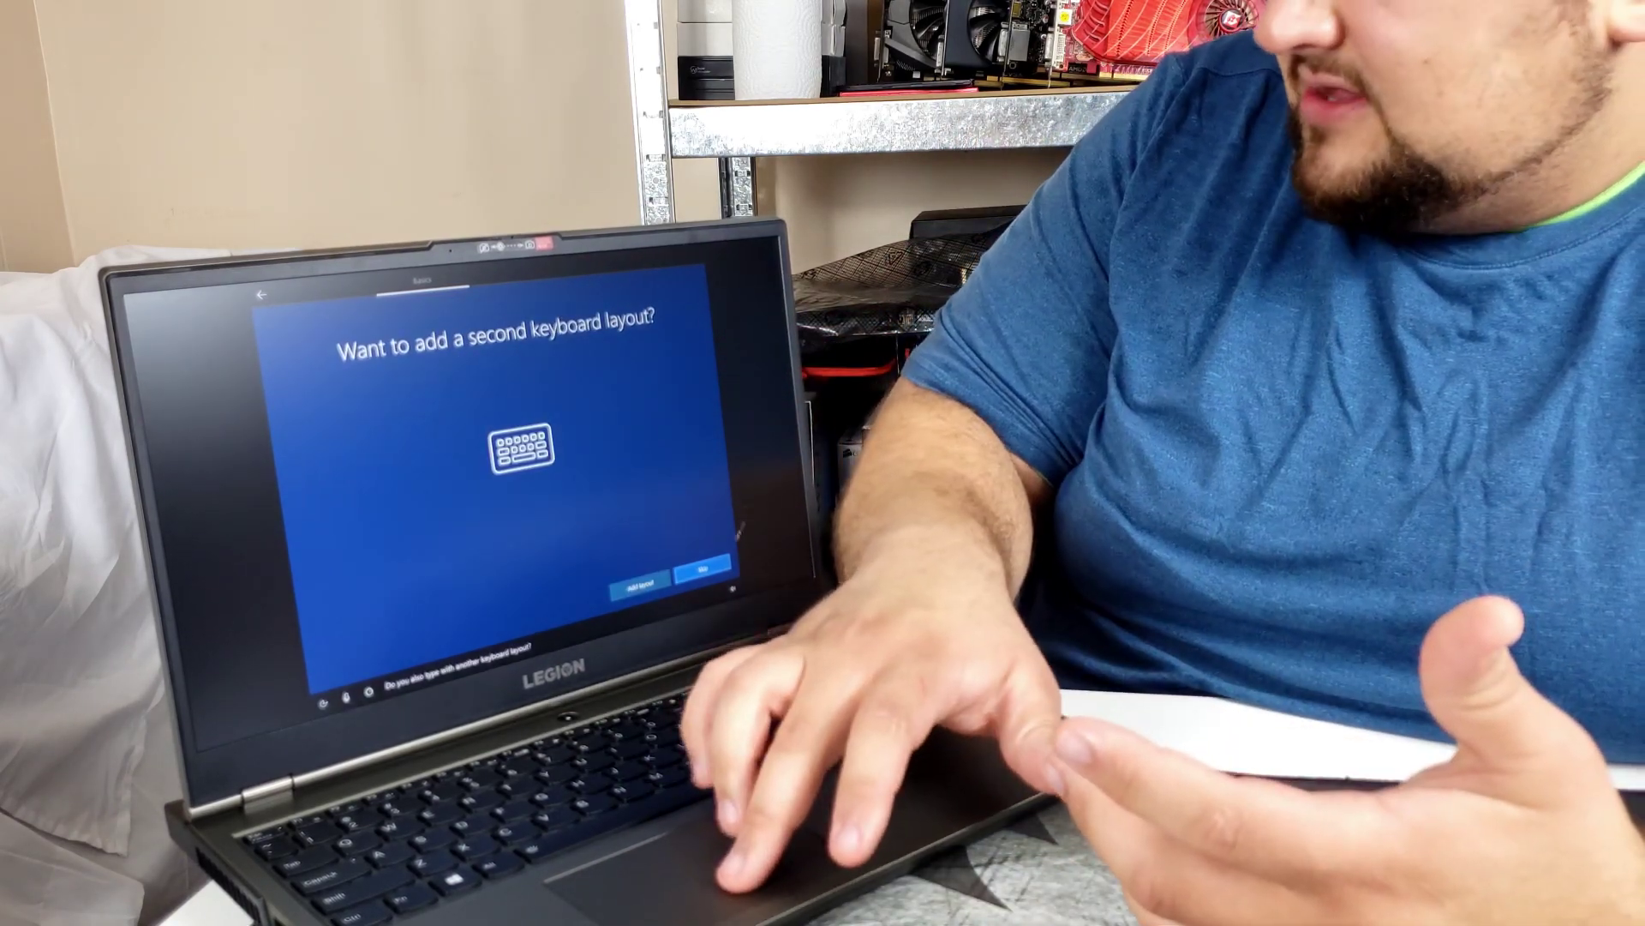
{"action": "left_click", "coordinate": [702, 568]}
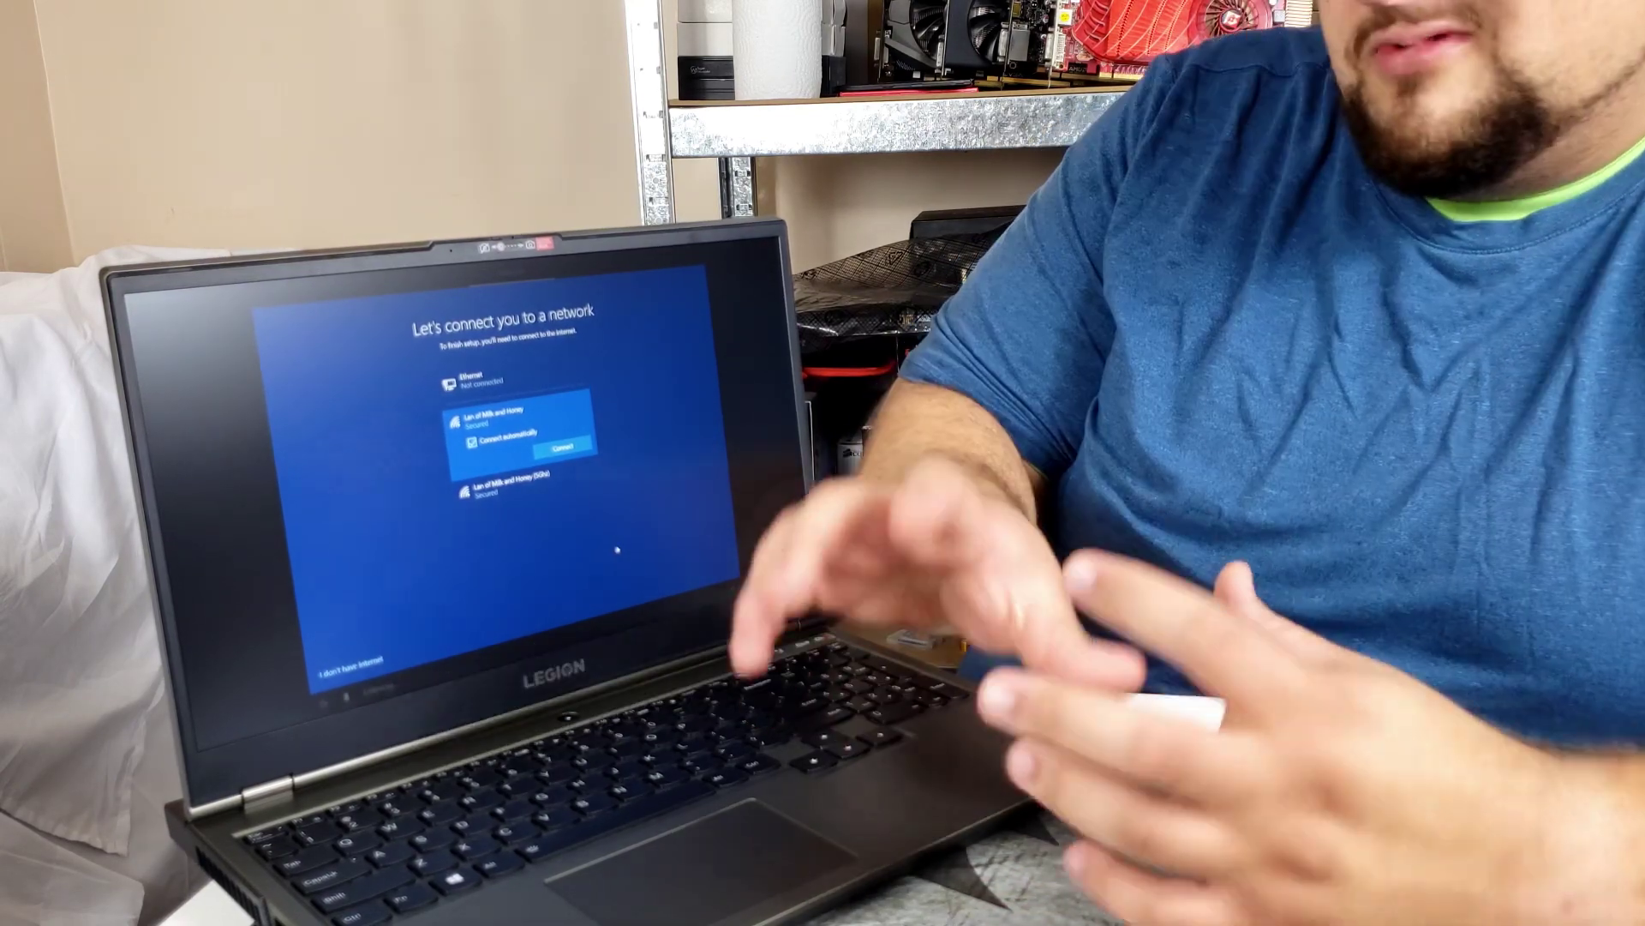
Step: Continue setup without internet using limited setup, and accept the Windows 10 license
{"action": "left_click", "coordinate": [348, 669]}
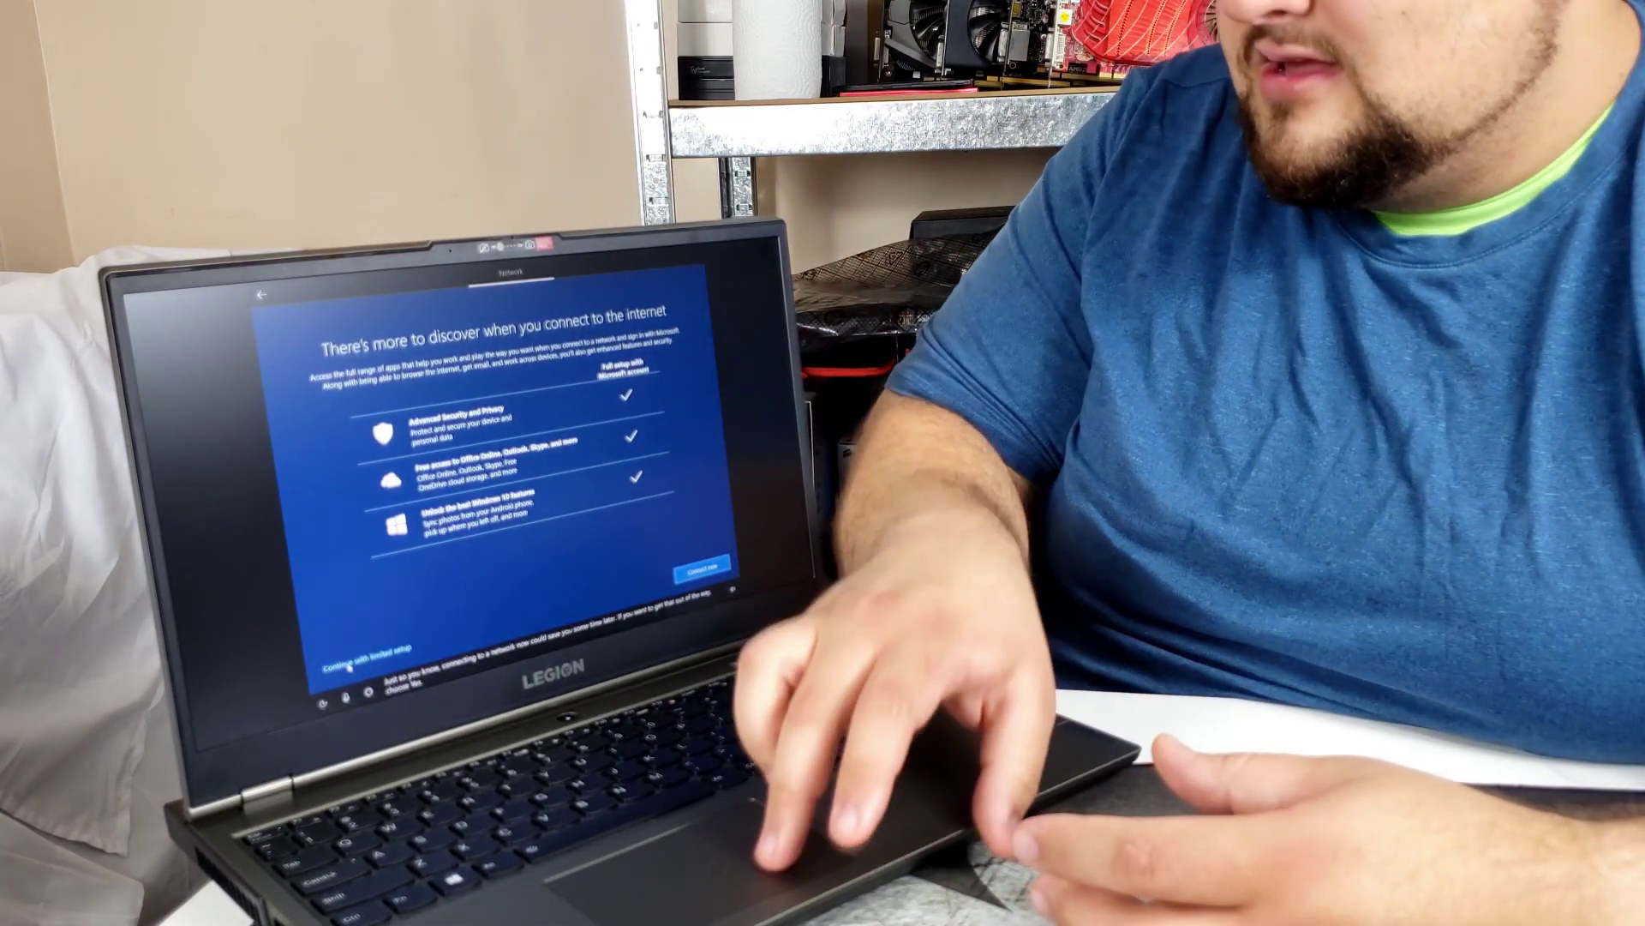
{"action": "left_click", "coordinate": [365, 658]}
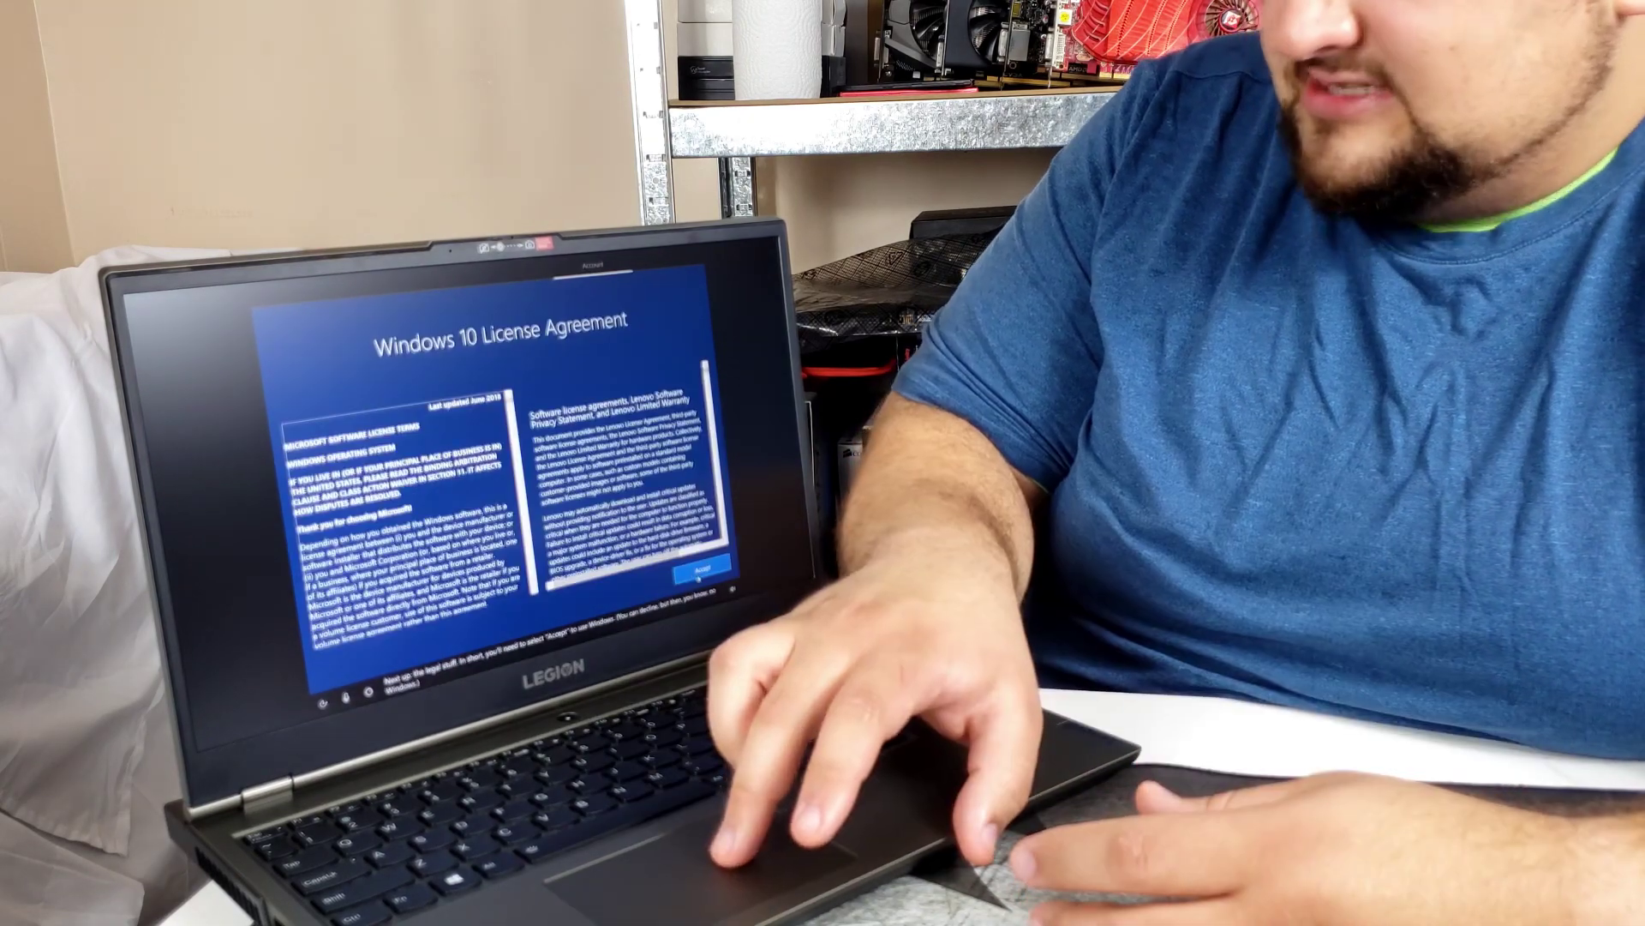
{"action": "left_click", "coordinate": [698, 577]}
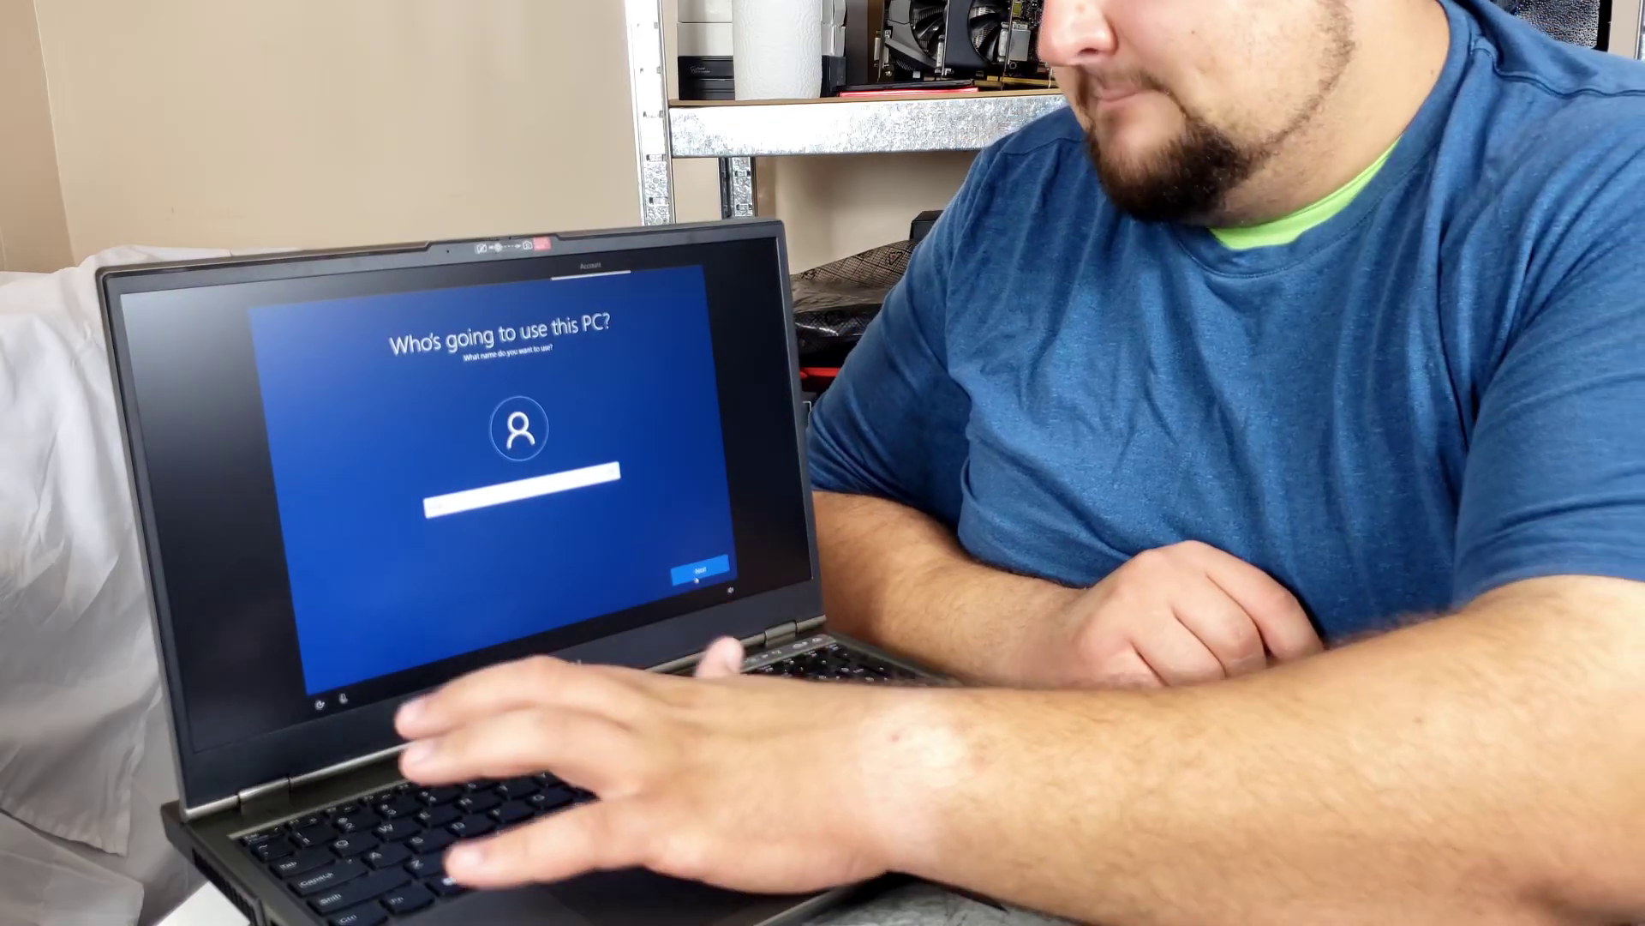
Step: Confirm the local account name and password, then decline activity history and Cortana
{"action": "left_click", "coordinate": [695, 579]}
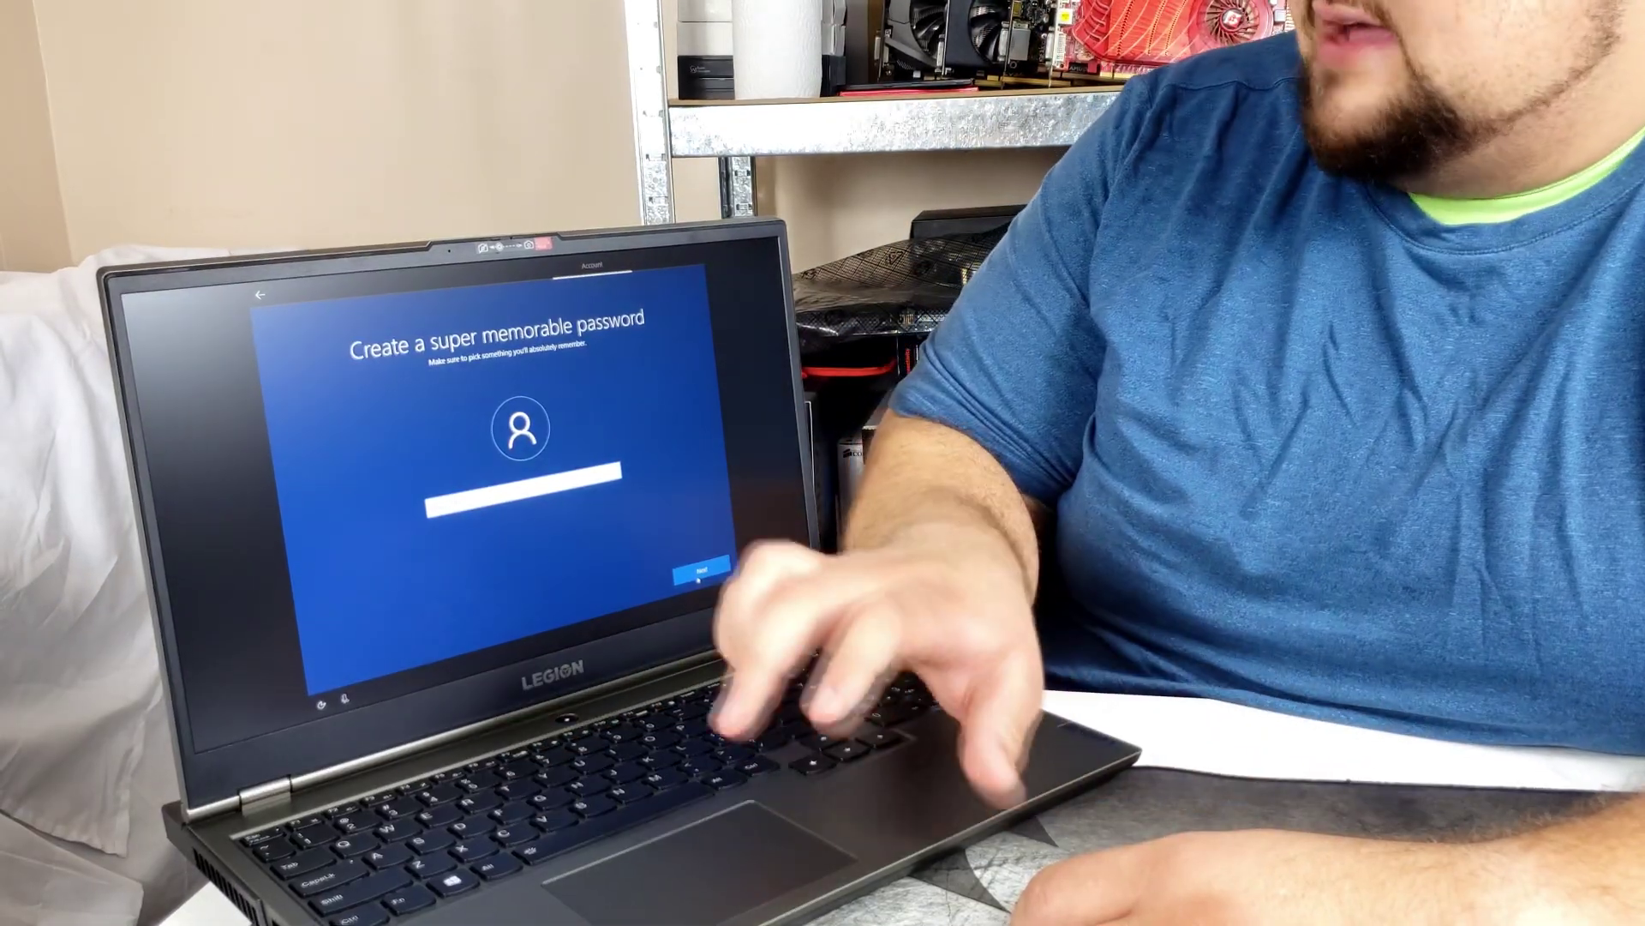
{"action": "left_click", "coordinate": [696, 580]}
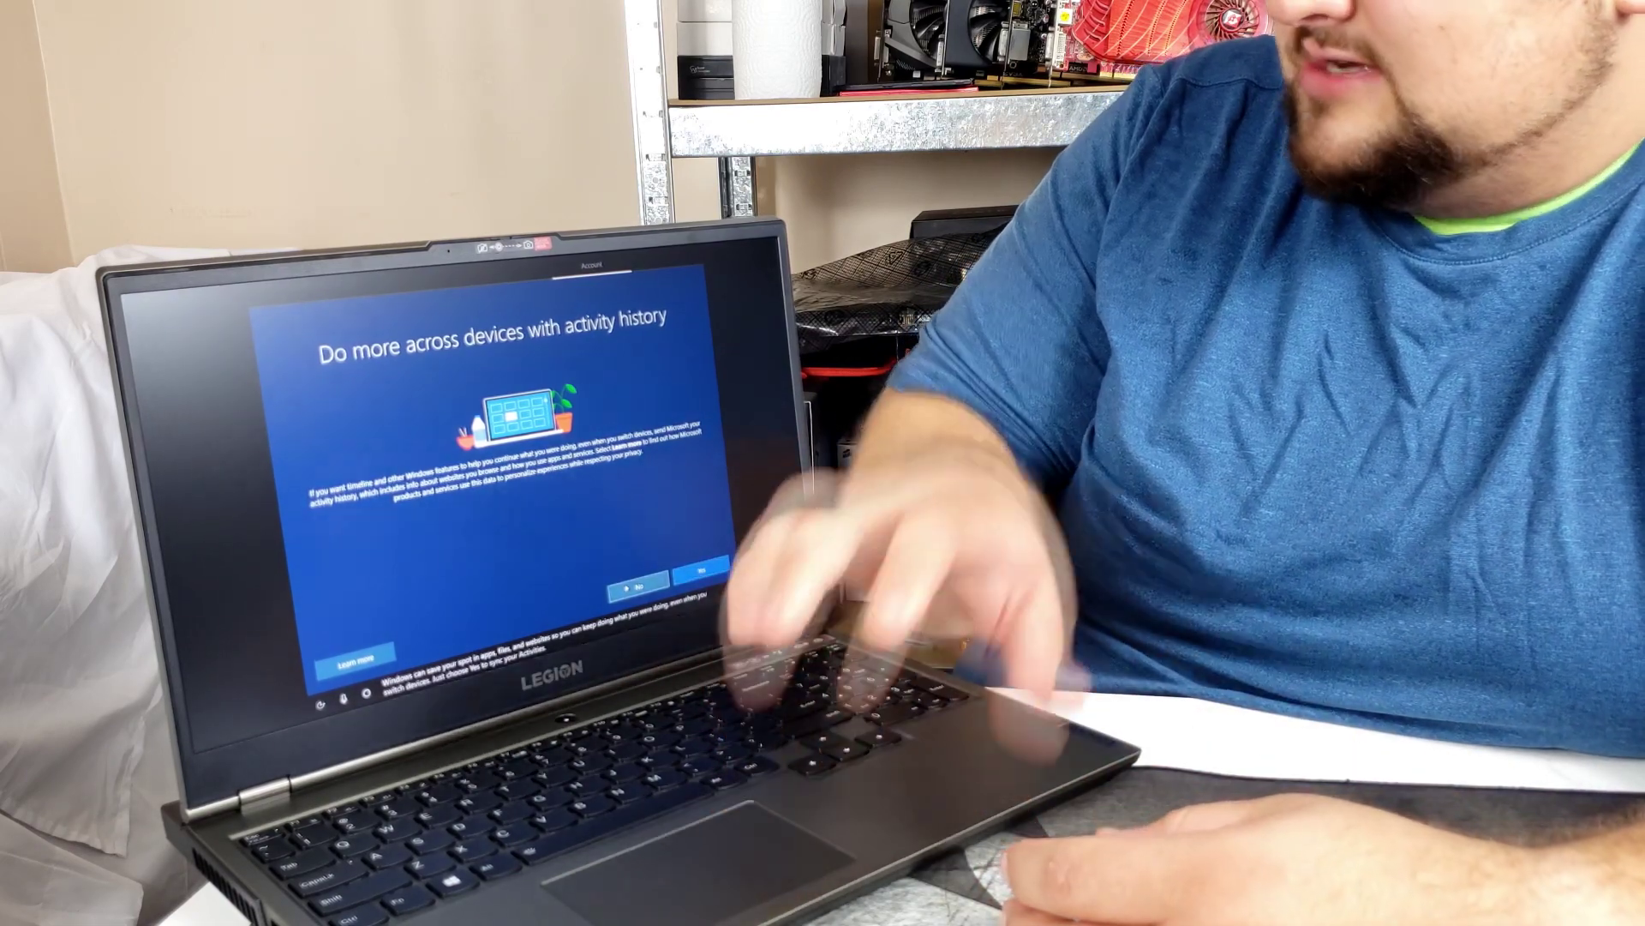
{"action": "left_click", "coordinate": [627, 588]}
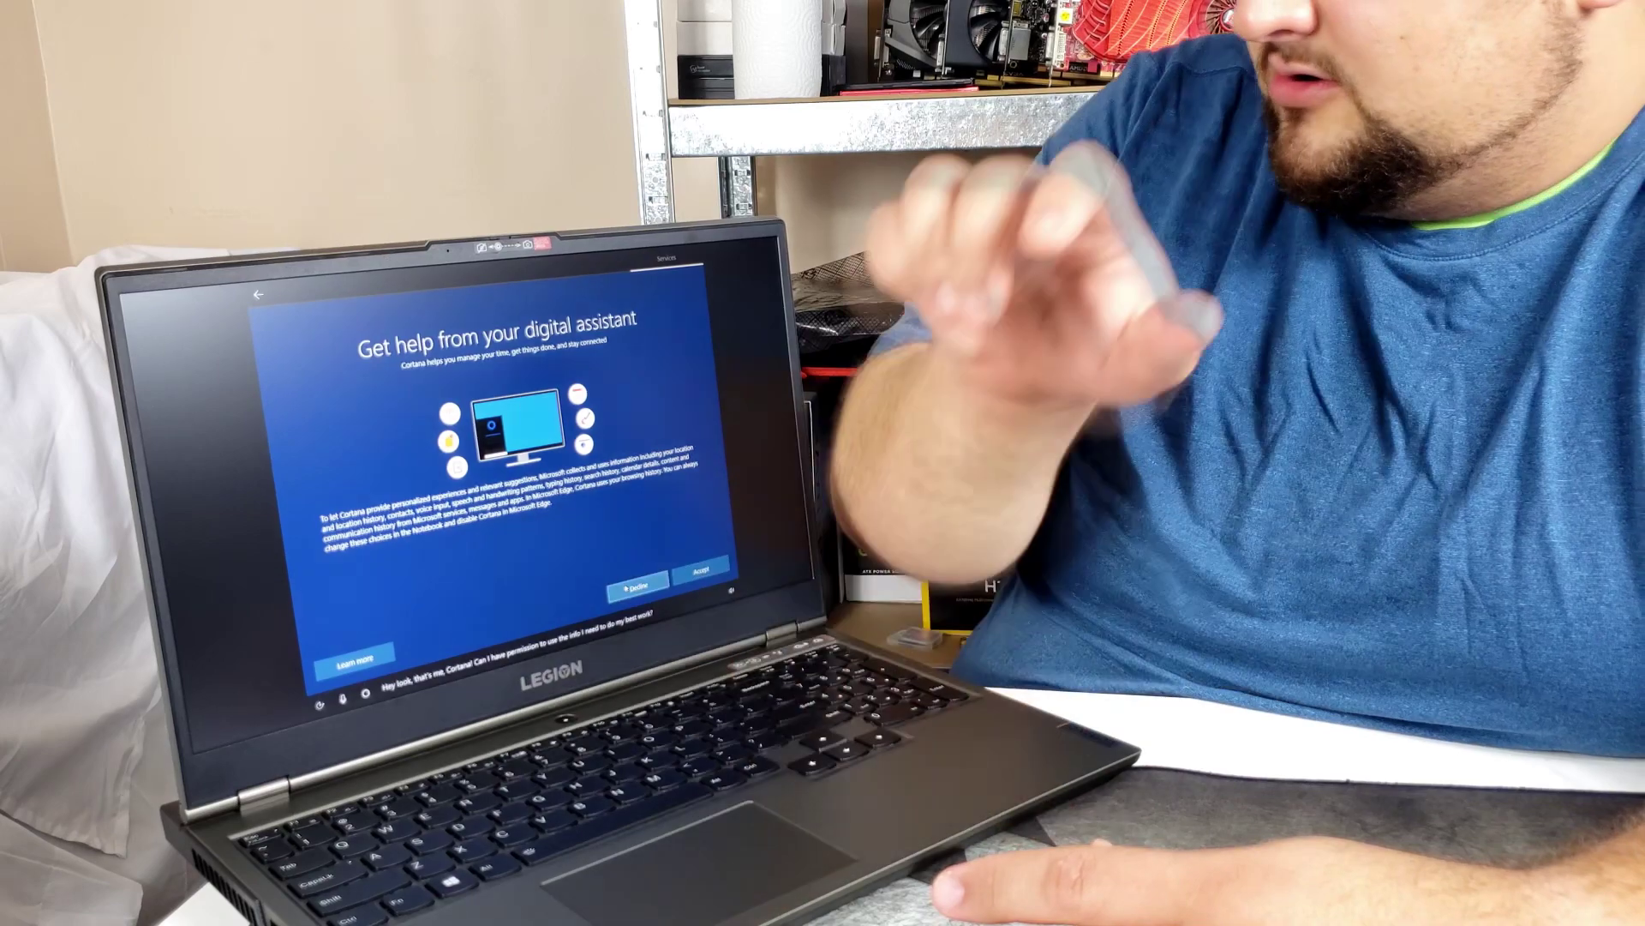
{"action": "left_click", "coordinate": [626, 587]}
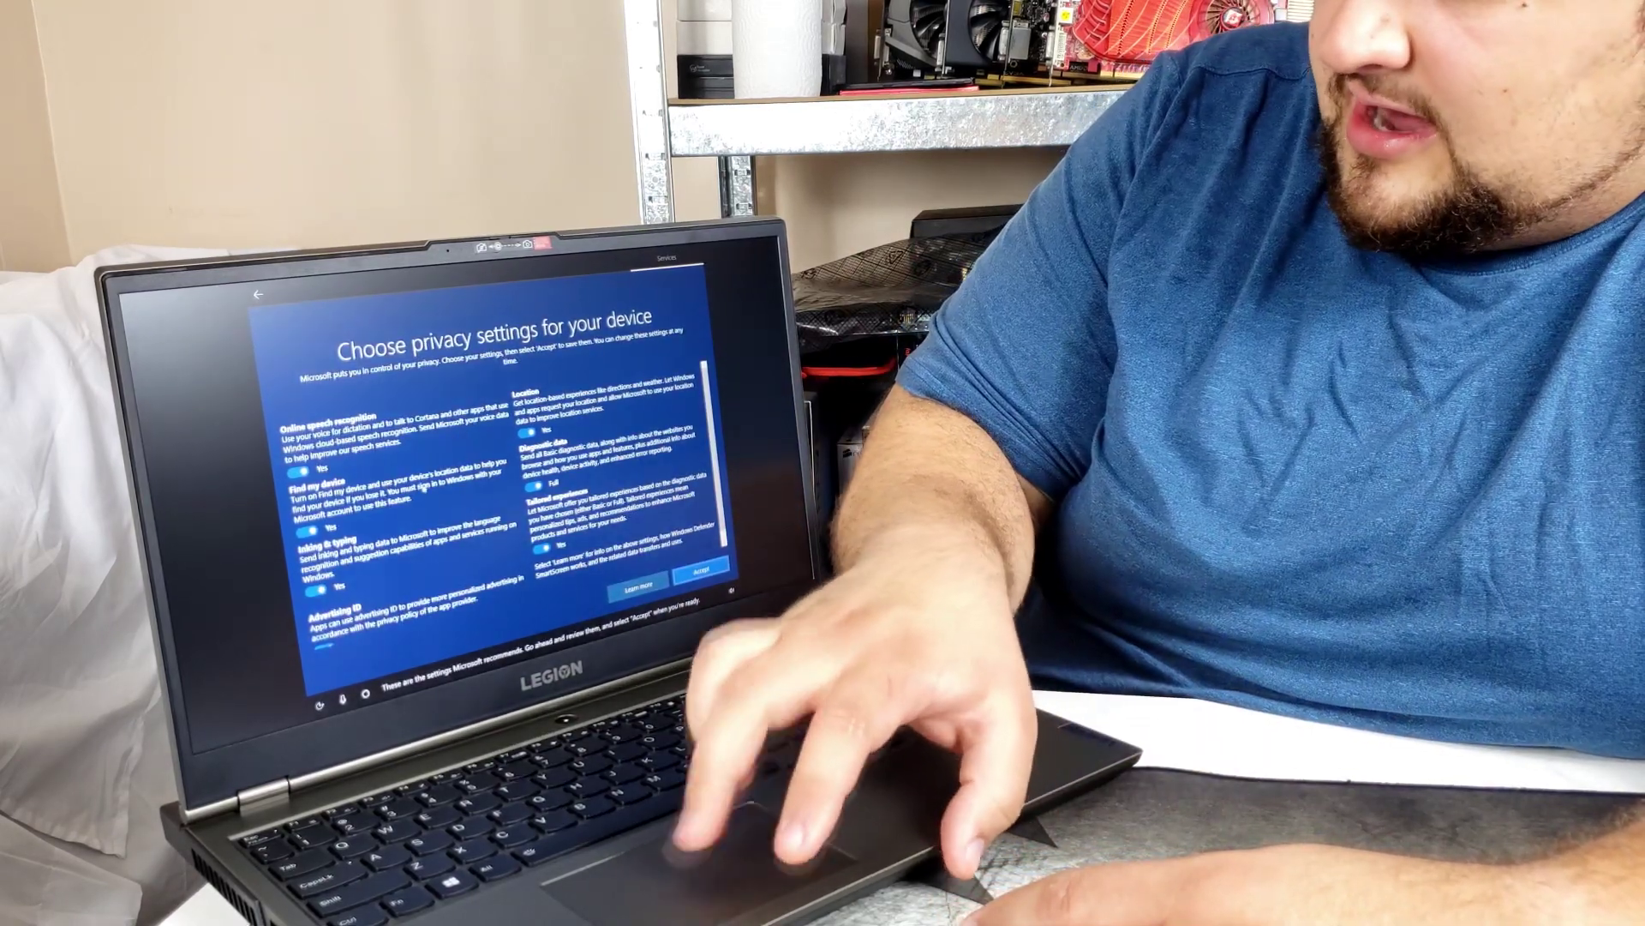
Step: Switch speech, Find my device, inking, tailored experiences and advertising ID off, diagnostics Basic, and accept
{"action": "left_click", "coordinate": [298, 471]}
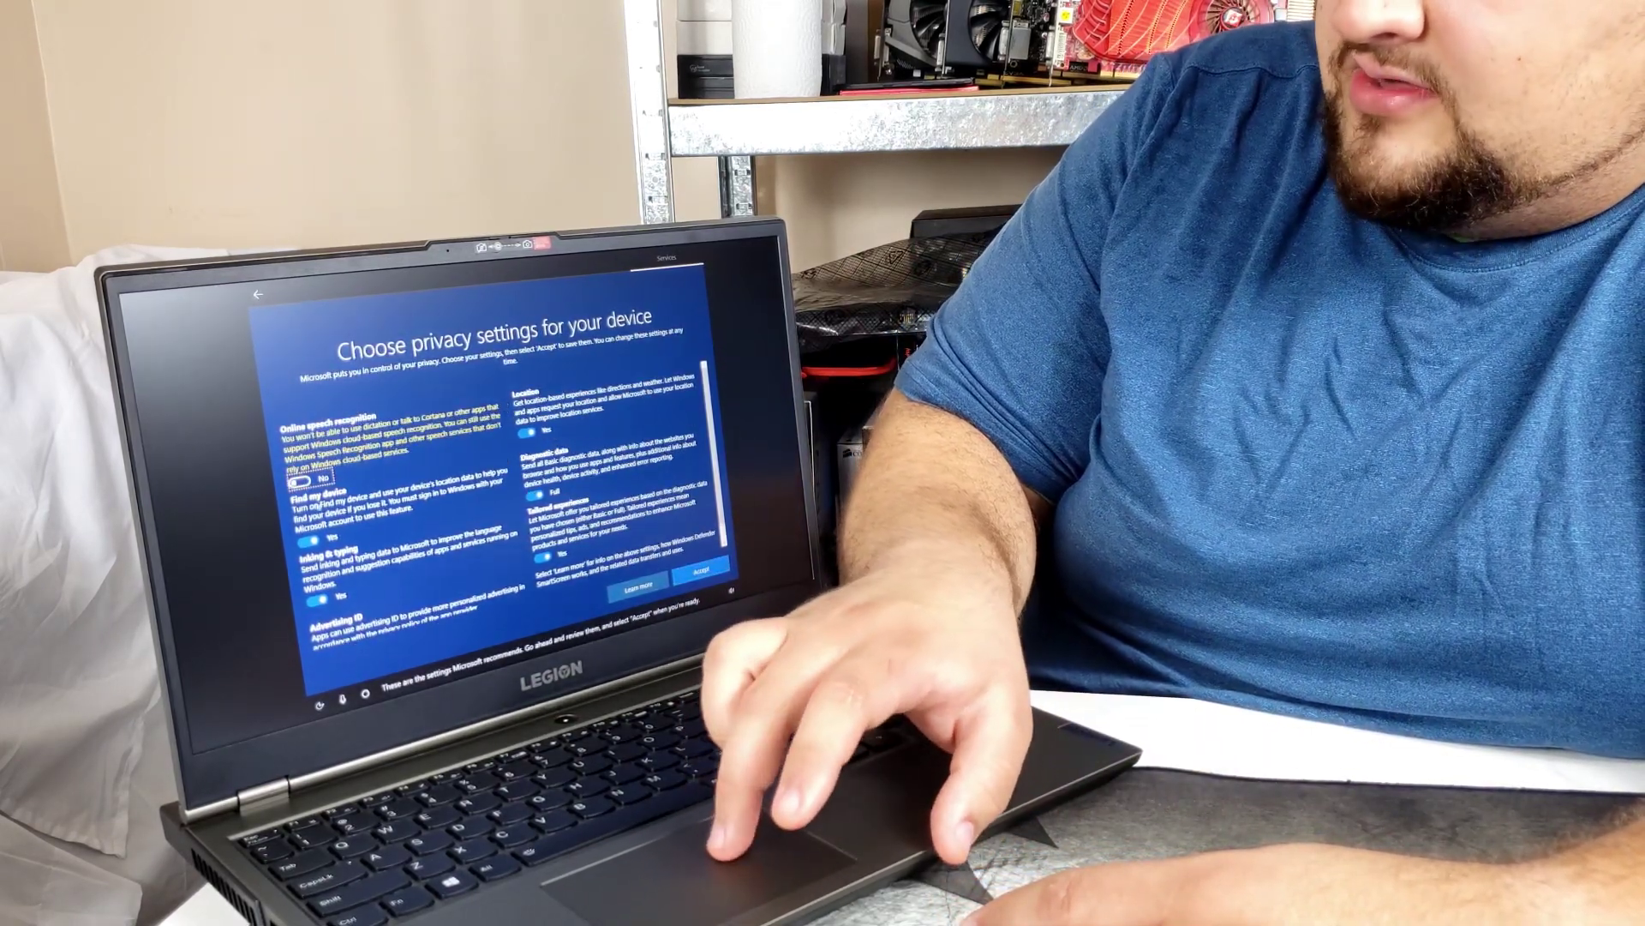
{"action": "left_click", "coordinate": [306, 540]}
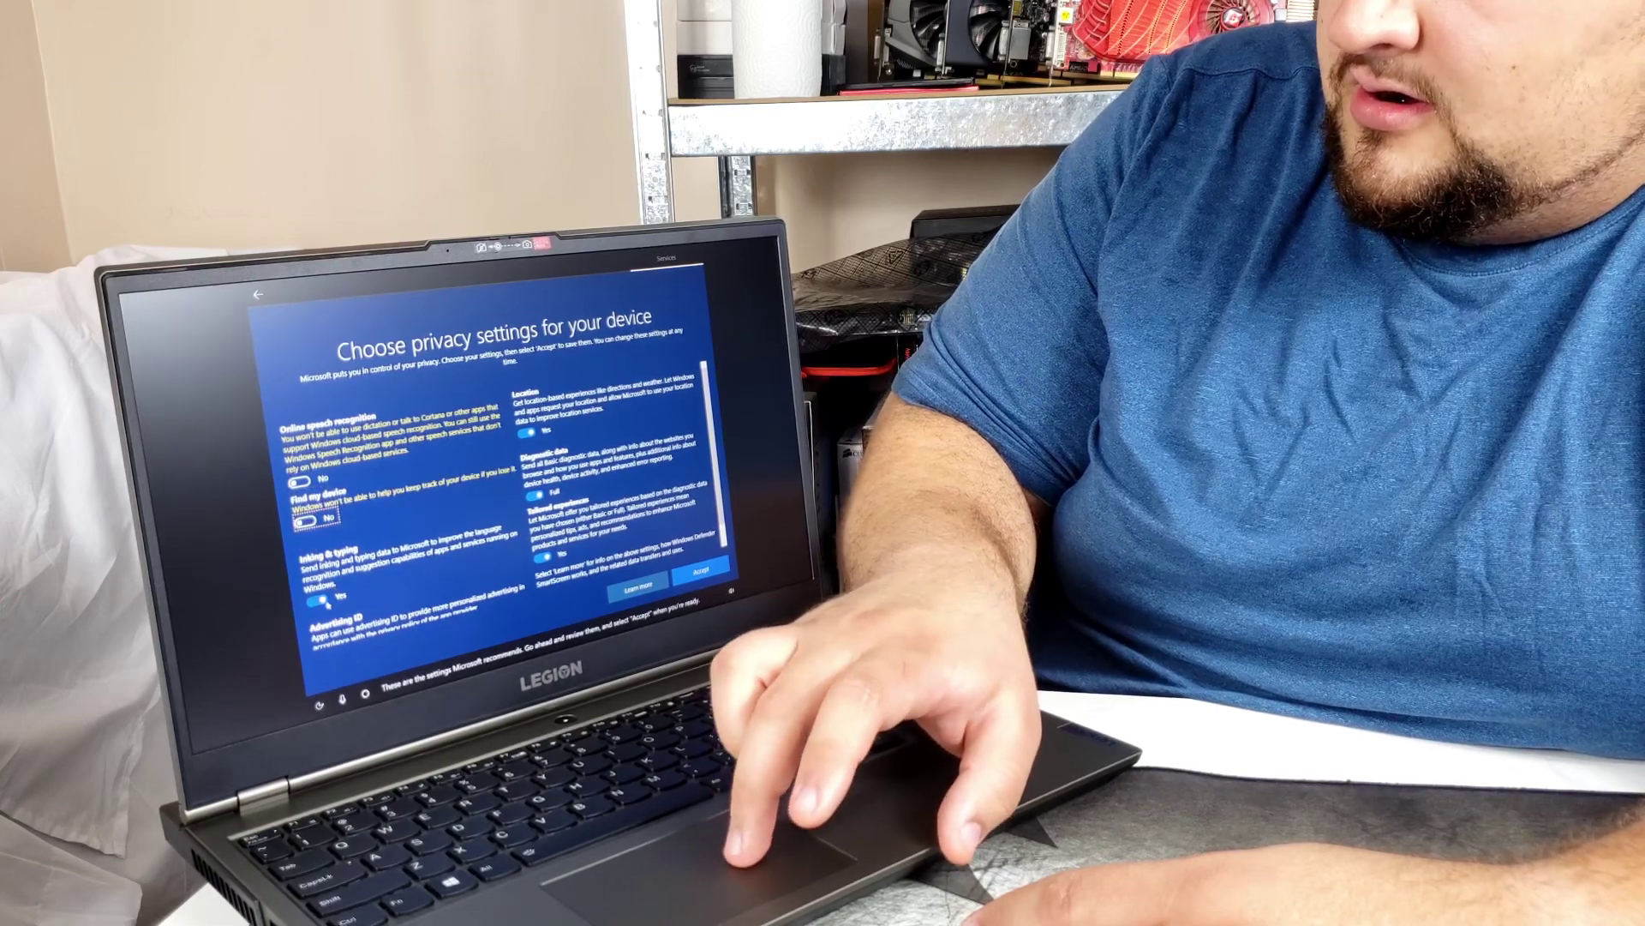
{"action": "left_click", "coordinate": [317, 600]}
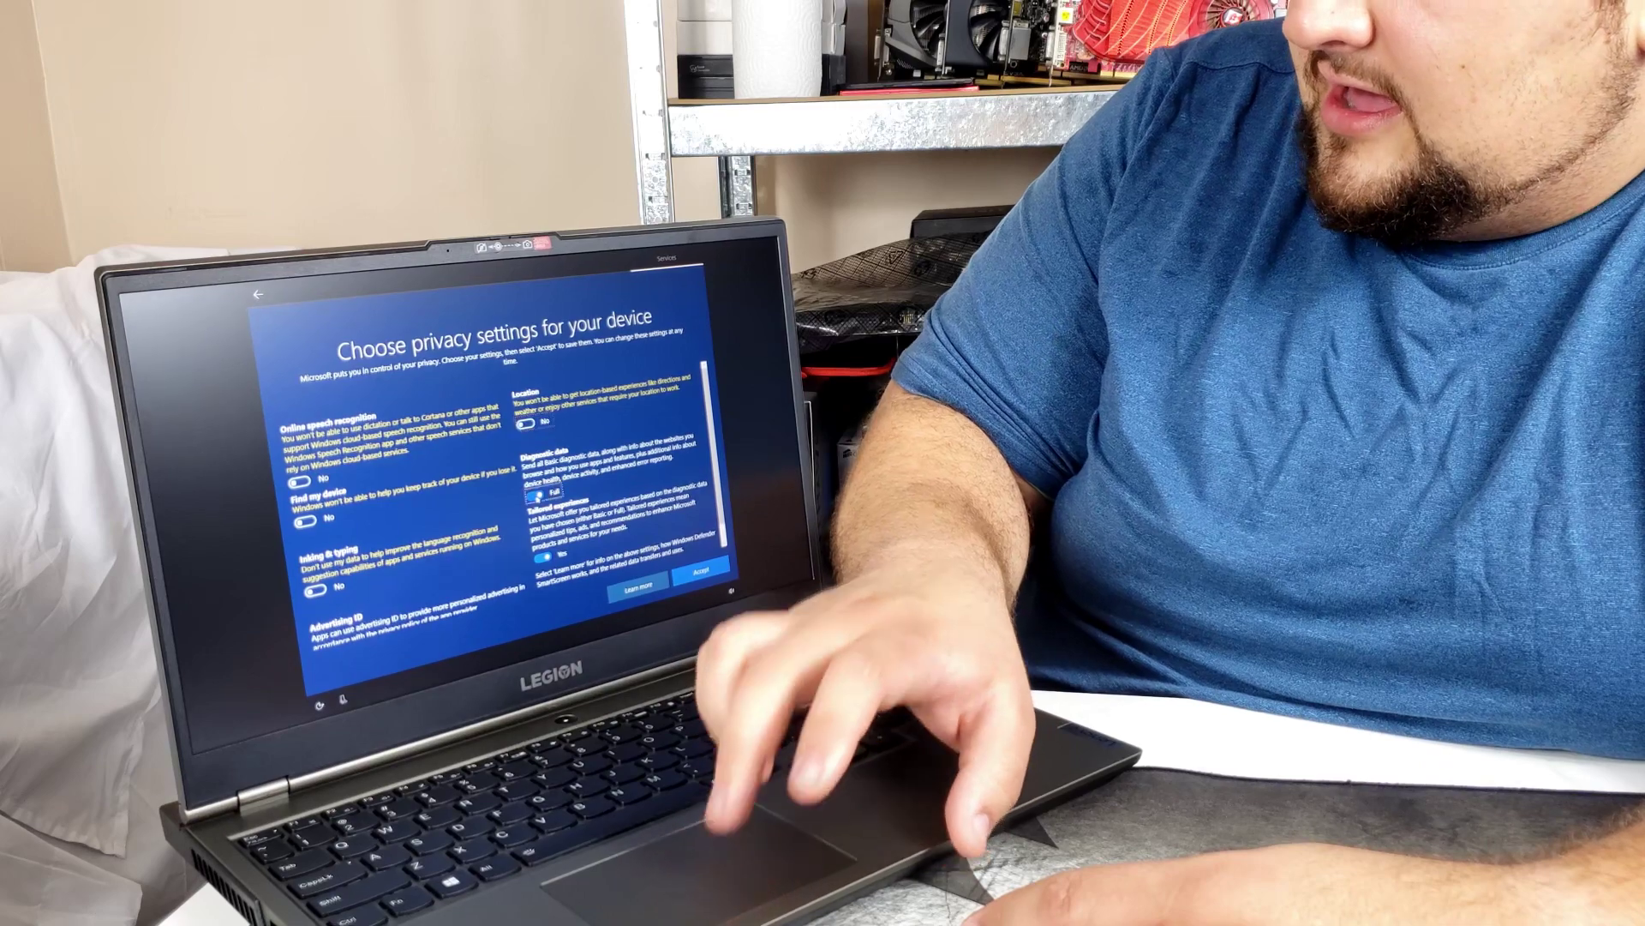
{"action": "left_click", "coordinate": [534, 496]}
{"action": "left_click", "coordinate": [543, 567]}
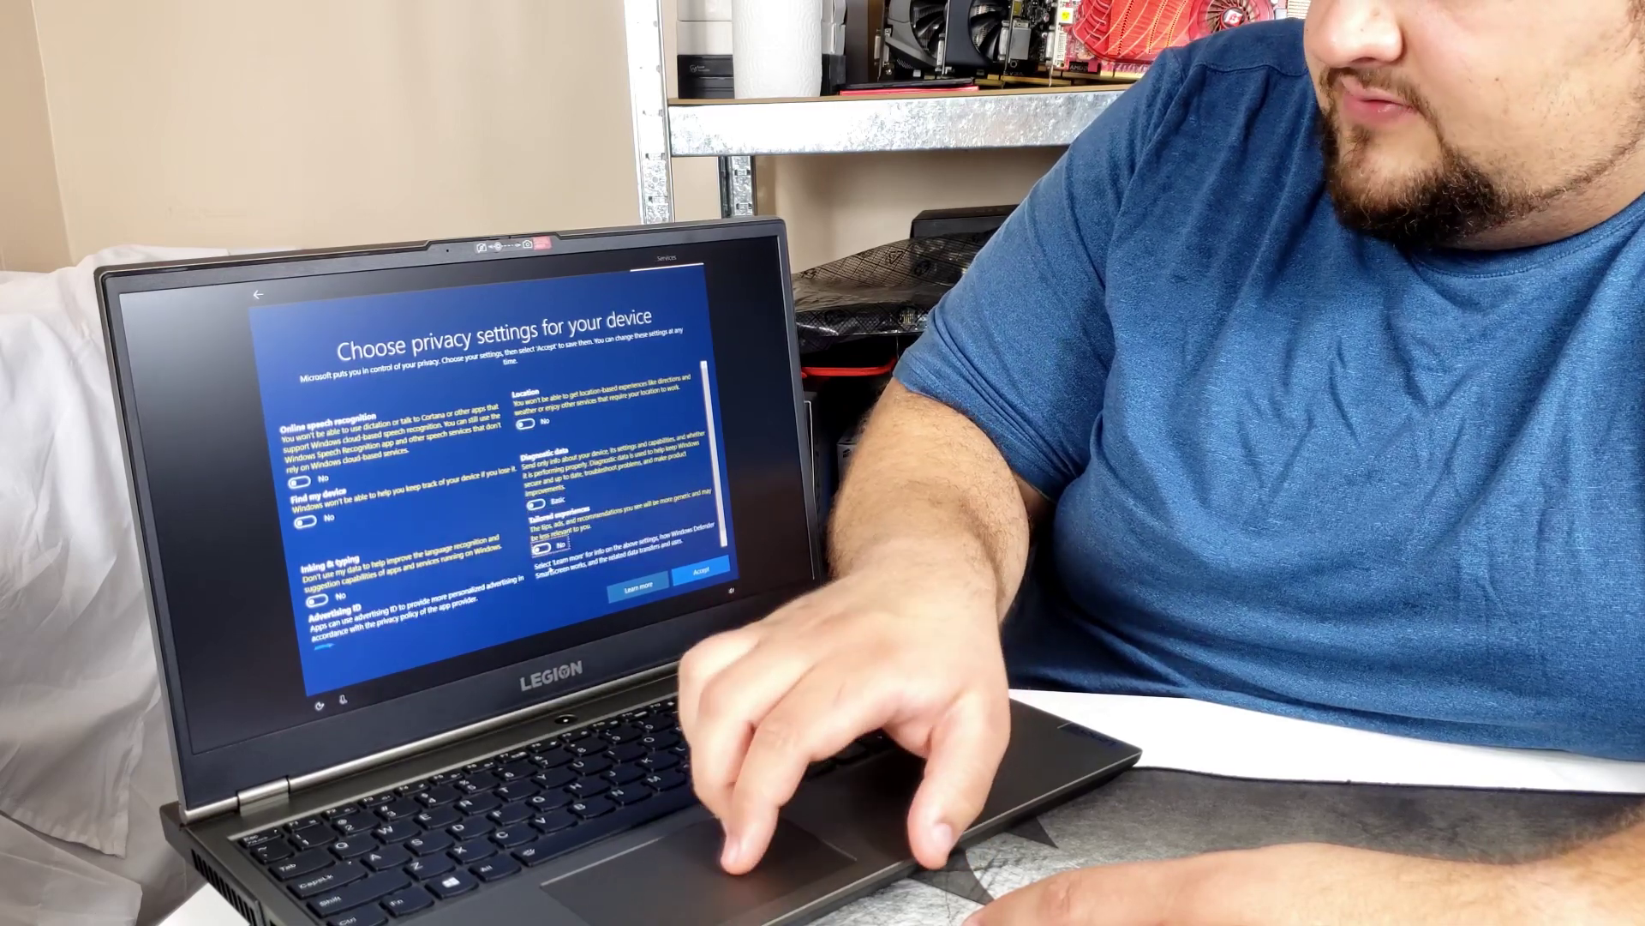
{"action": "scroll", "coordinate": [328, 643], "scroll_direction": "down", "scroll_amount": 1}
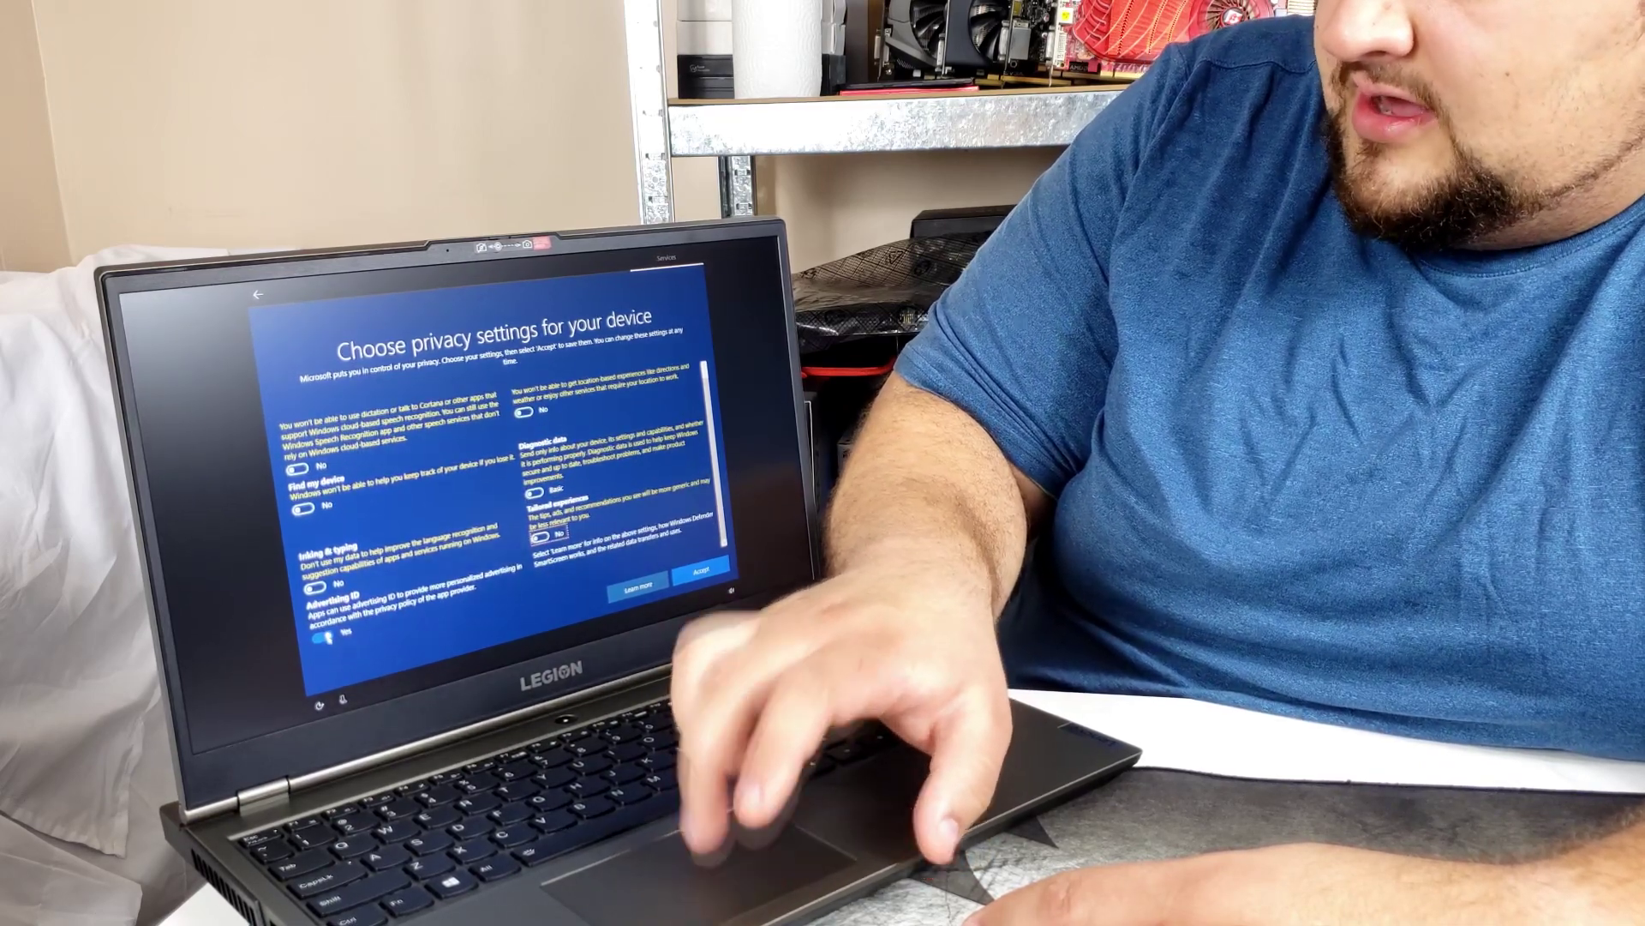
{"action": "left_click", "coordinate": [324, 634]}
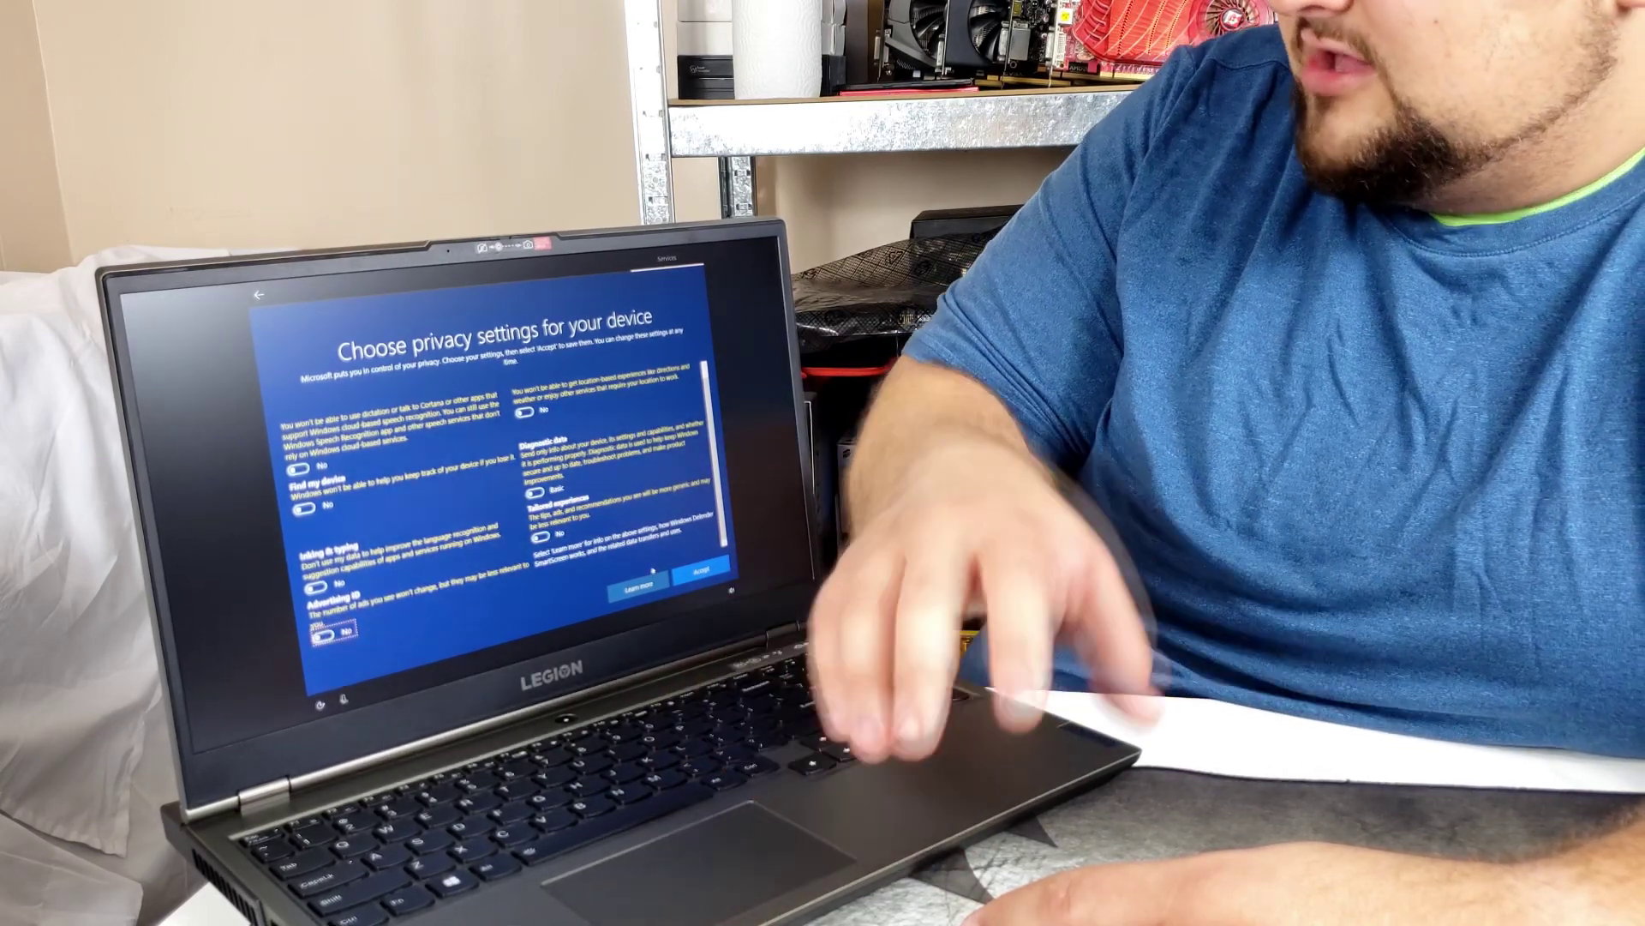
{"action": "left_click", "coordinate": [701, 569]}
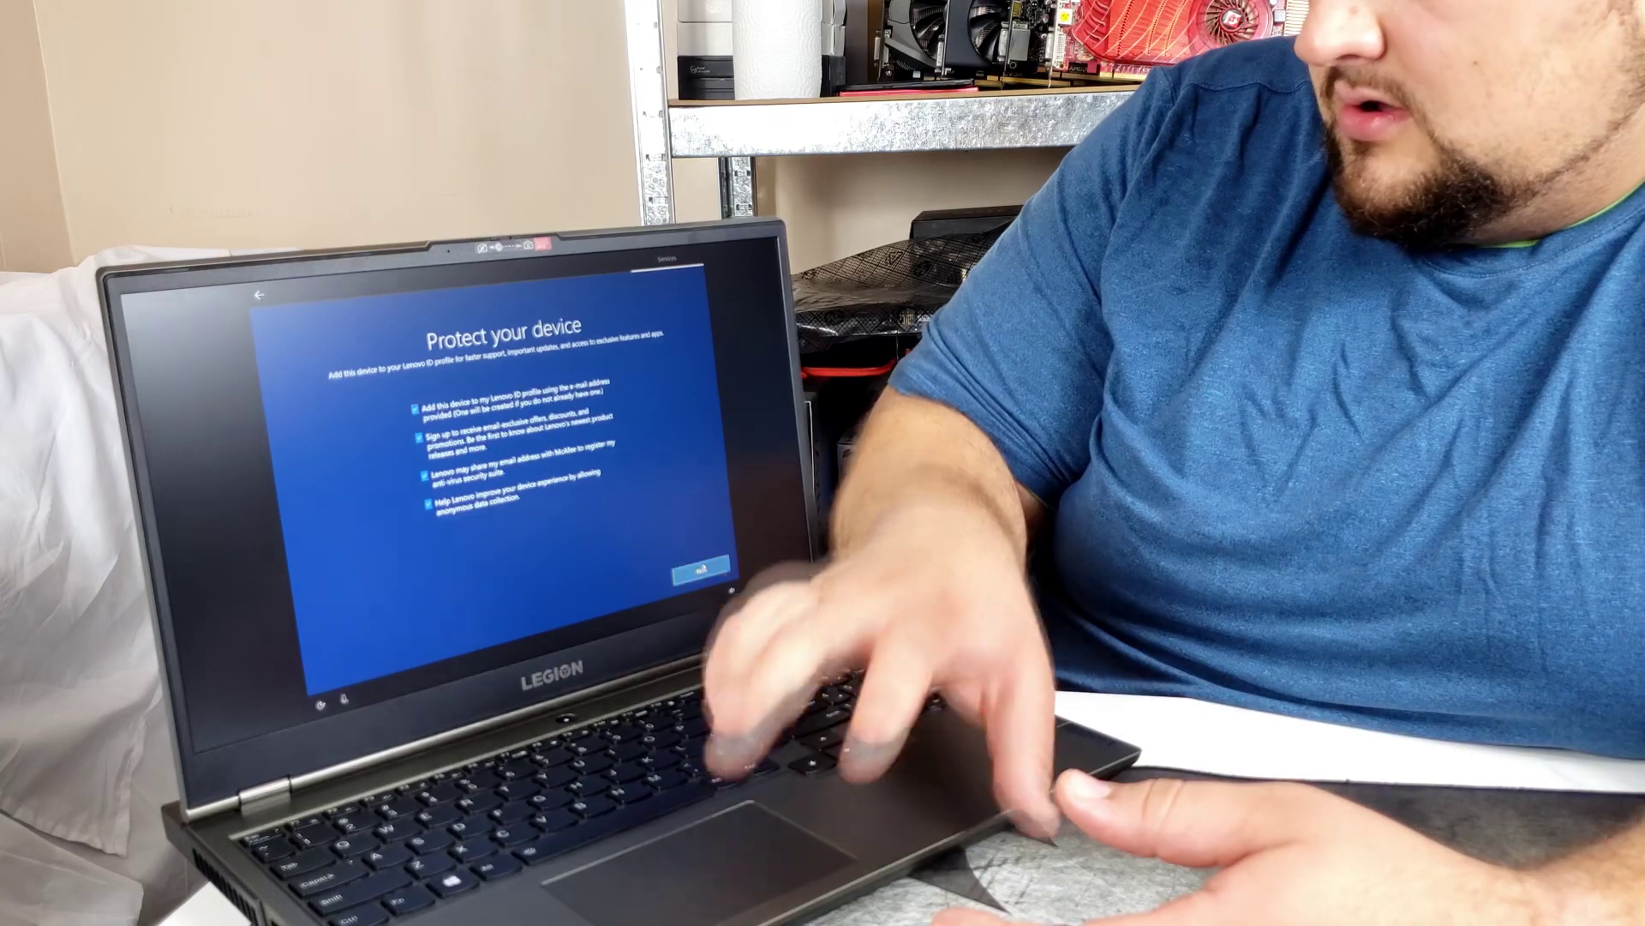
Step: Get past Lenovo's 'Protect your device' page and let setup finish to the desktop
{"action": "left_click", "coordinate": [701, 569]}
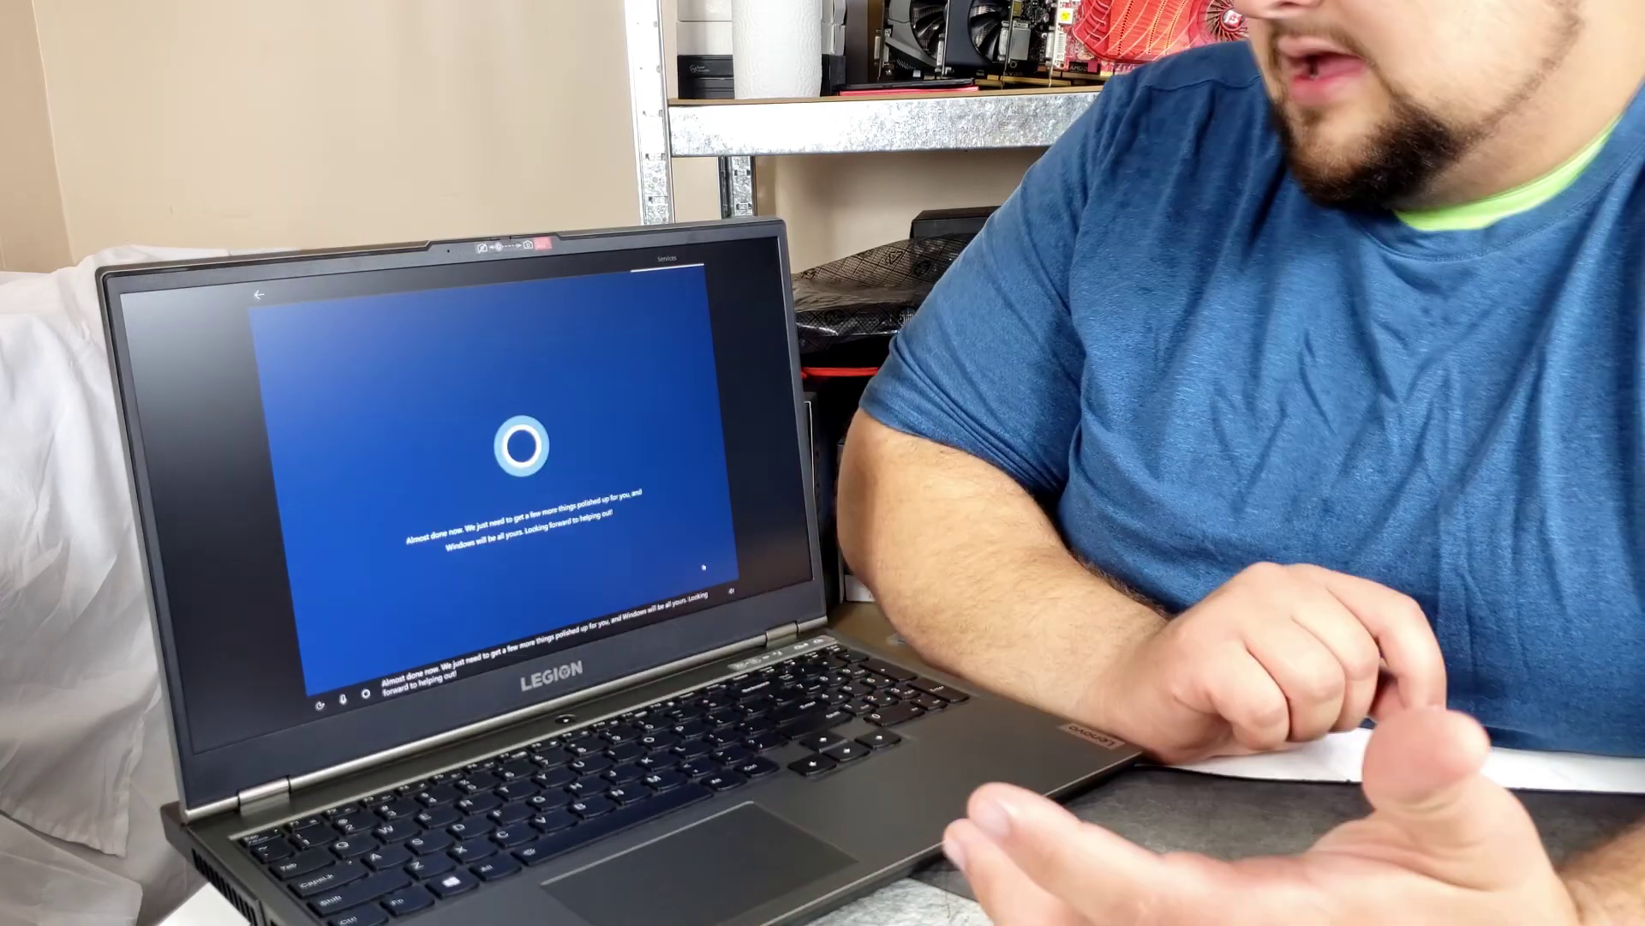
{"action": "left_click", "coordinate": [702, 566]}
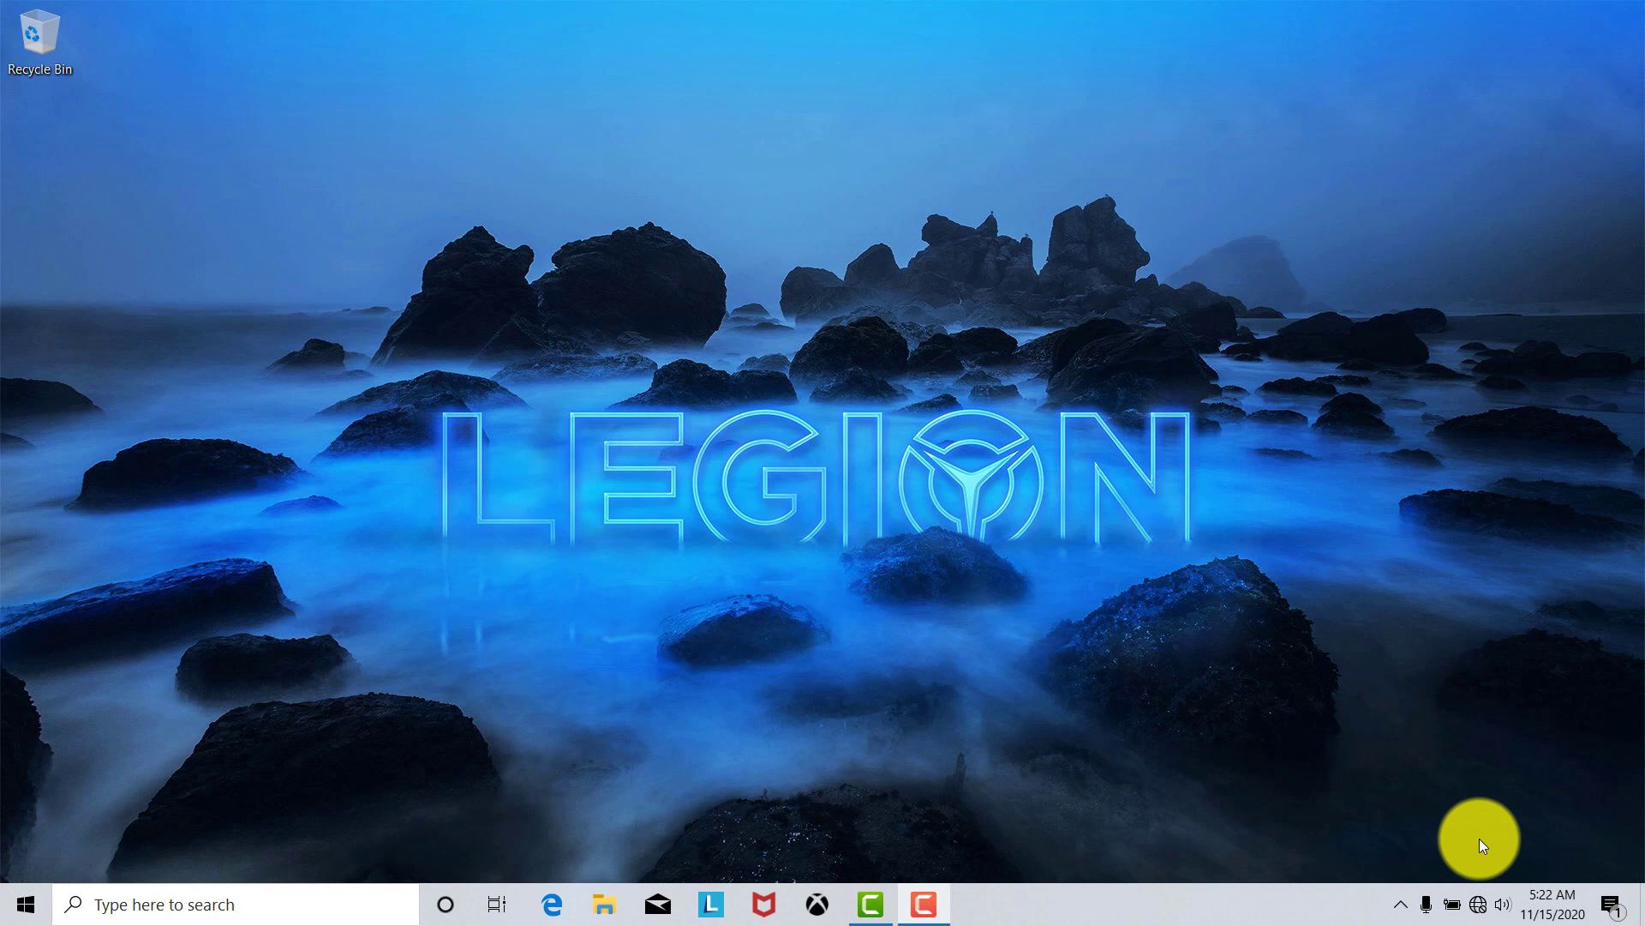
{"action": "left_click", "coordinate": [1479, 906]}
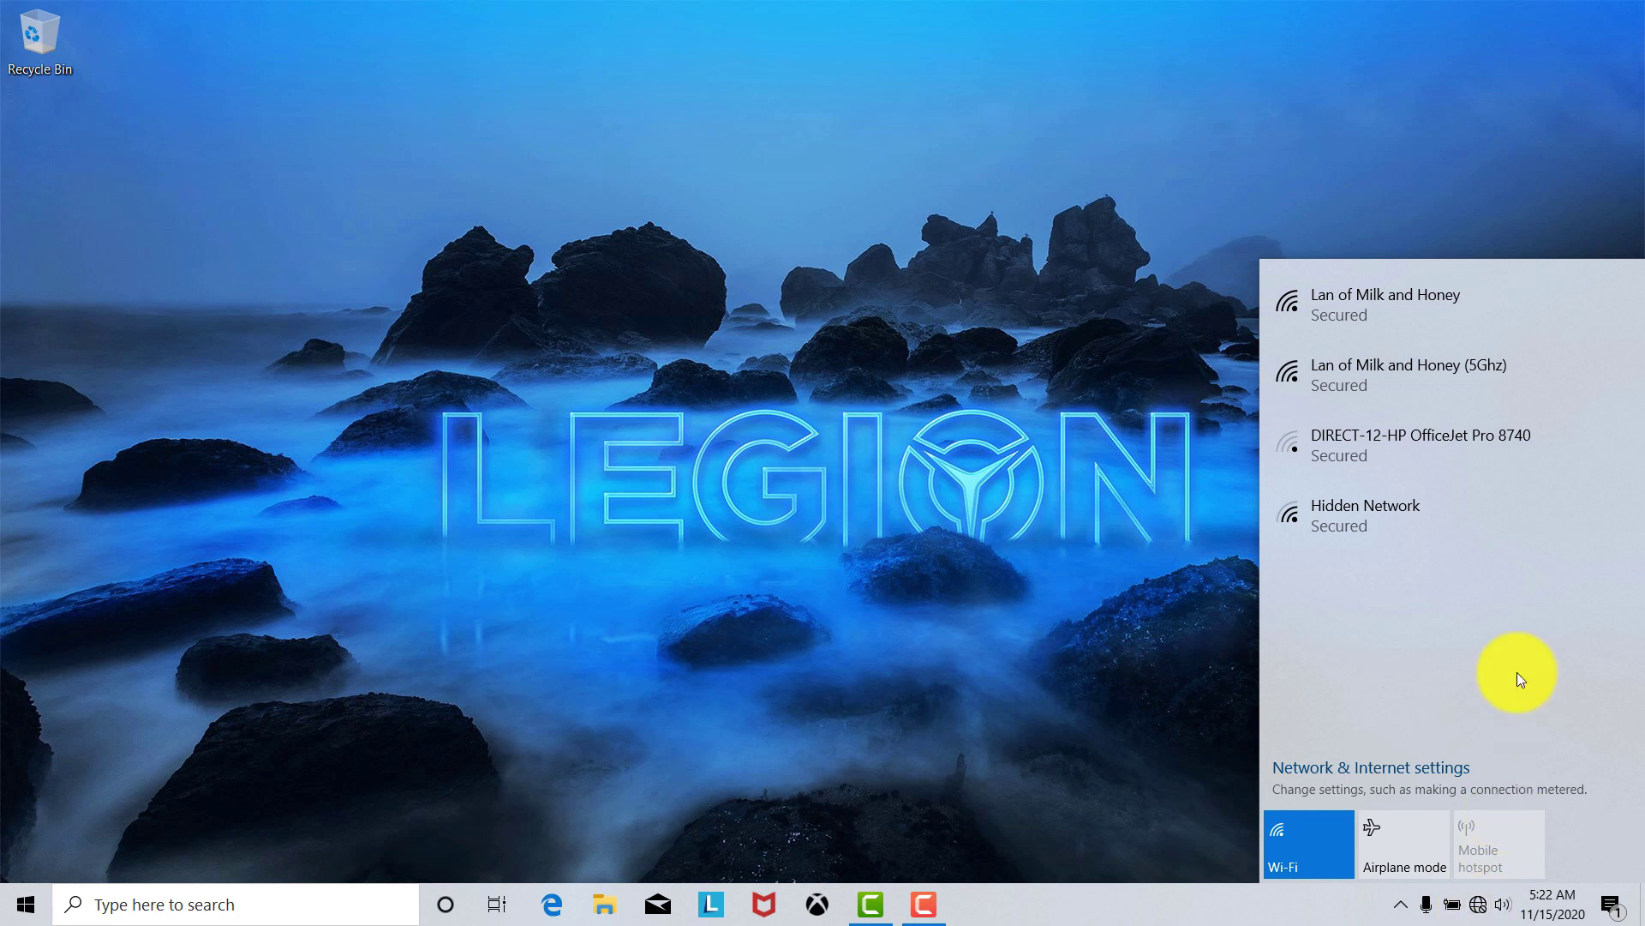
Step: Connect to the Lan of Milk and Honey (5Ghz) Wi-Fi network
{"action": "left_click", "coordinate": [1508, 361]}
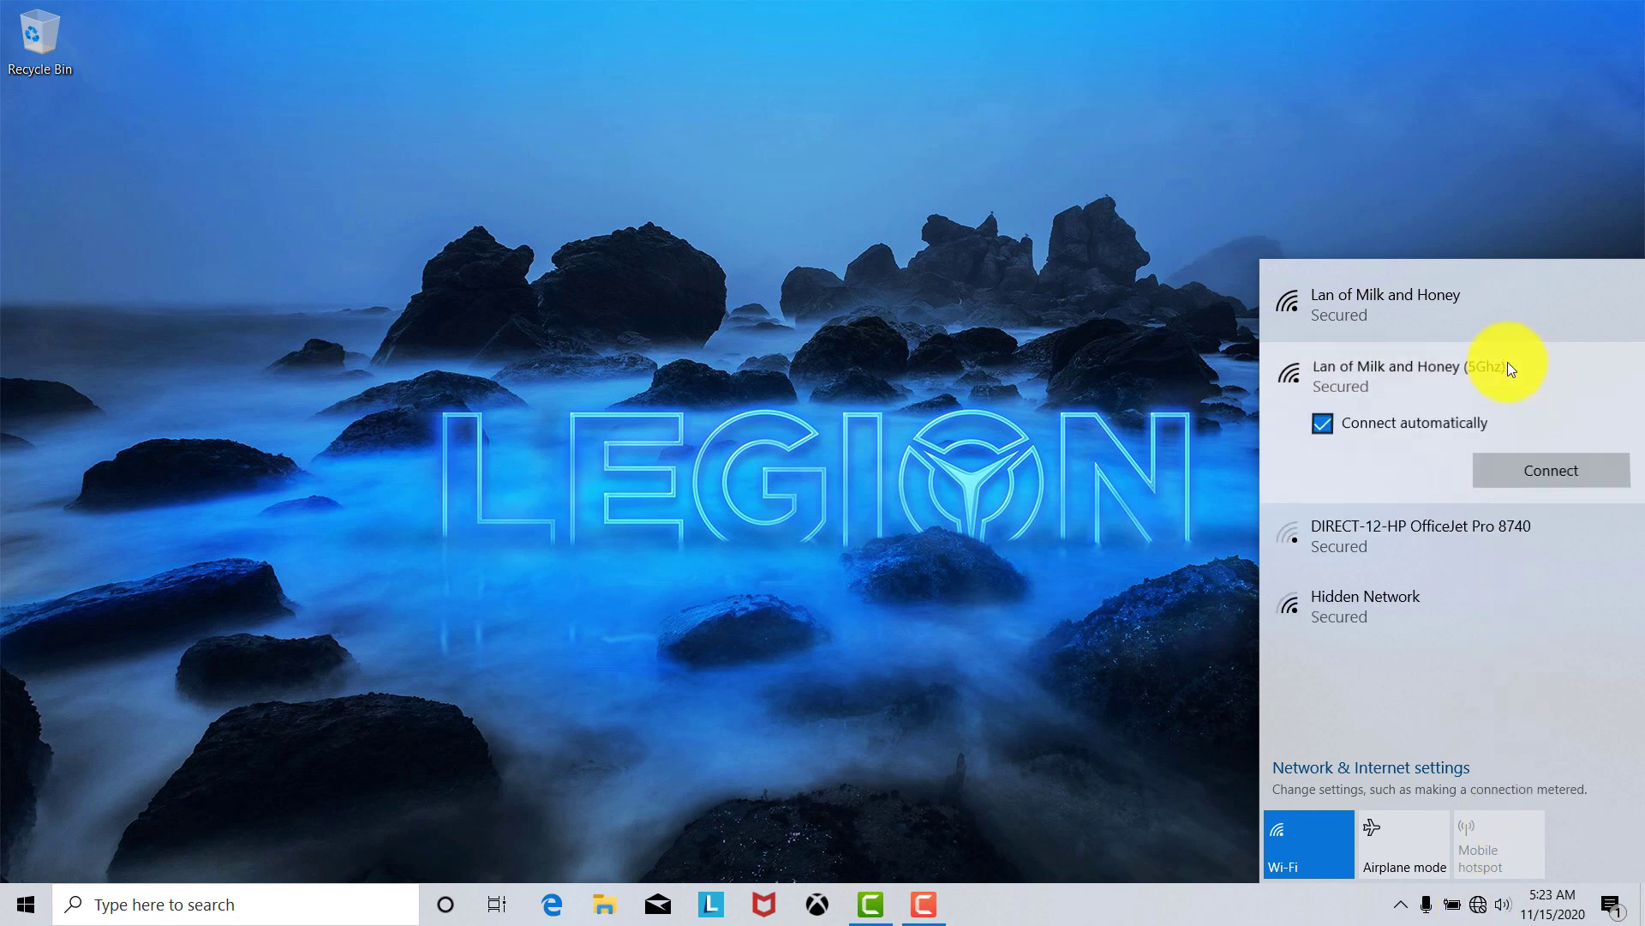
{"action": "left_click", "coordinate": [1572, 470]}
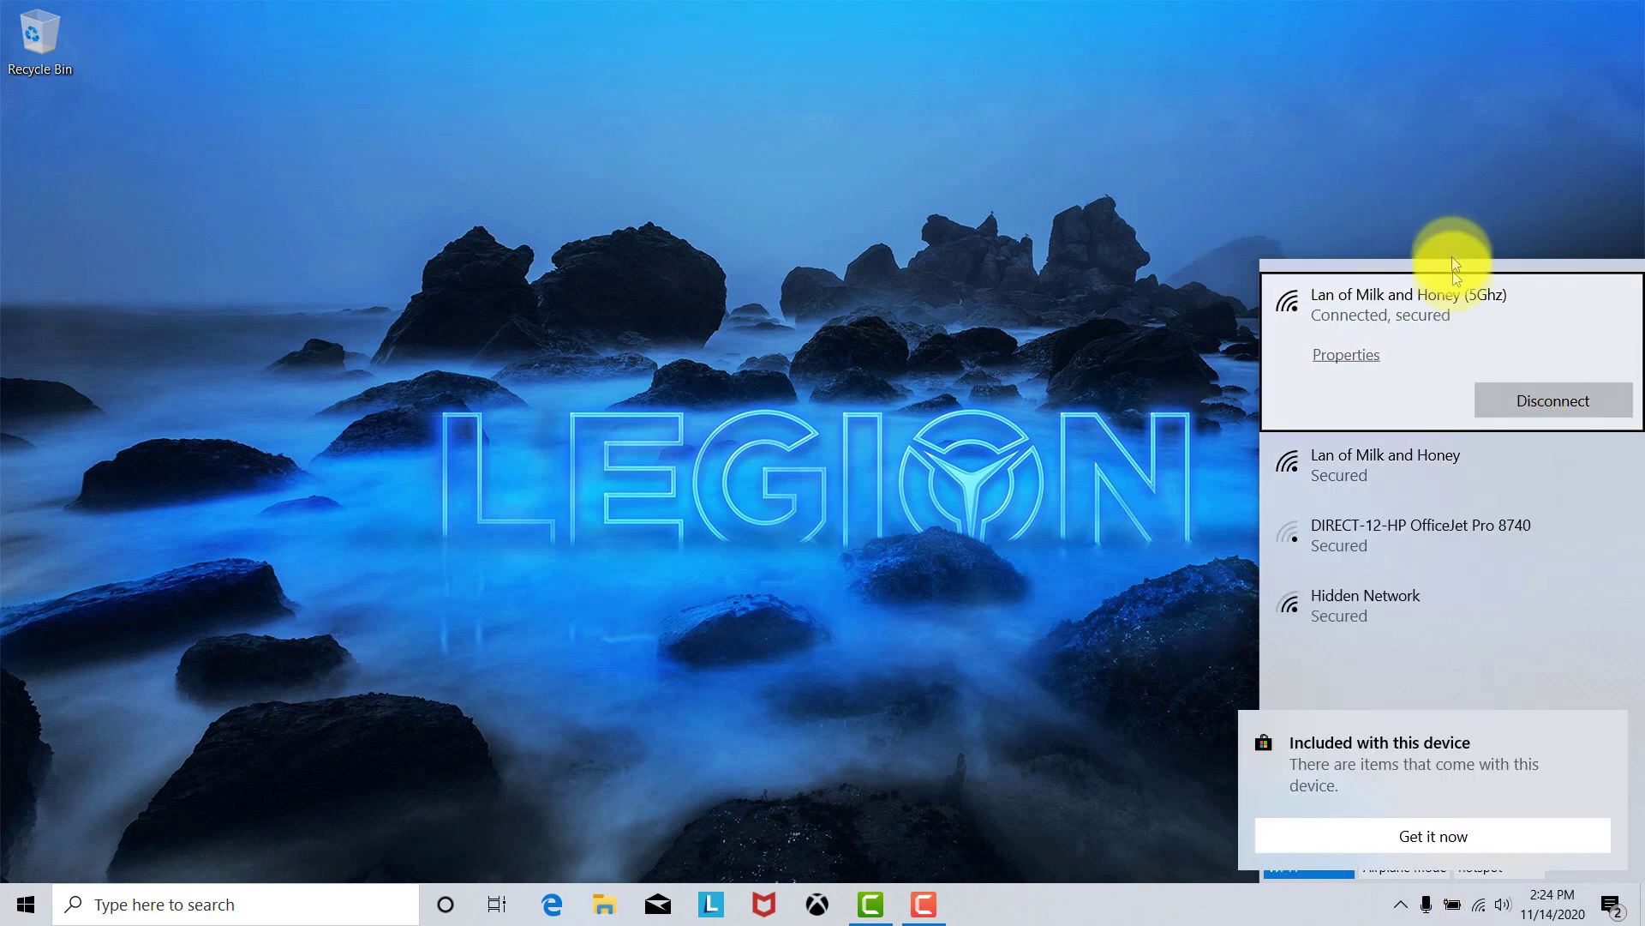
{"action": "left_click", "coordinate": [220, 635]}
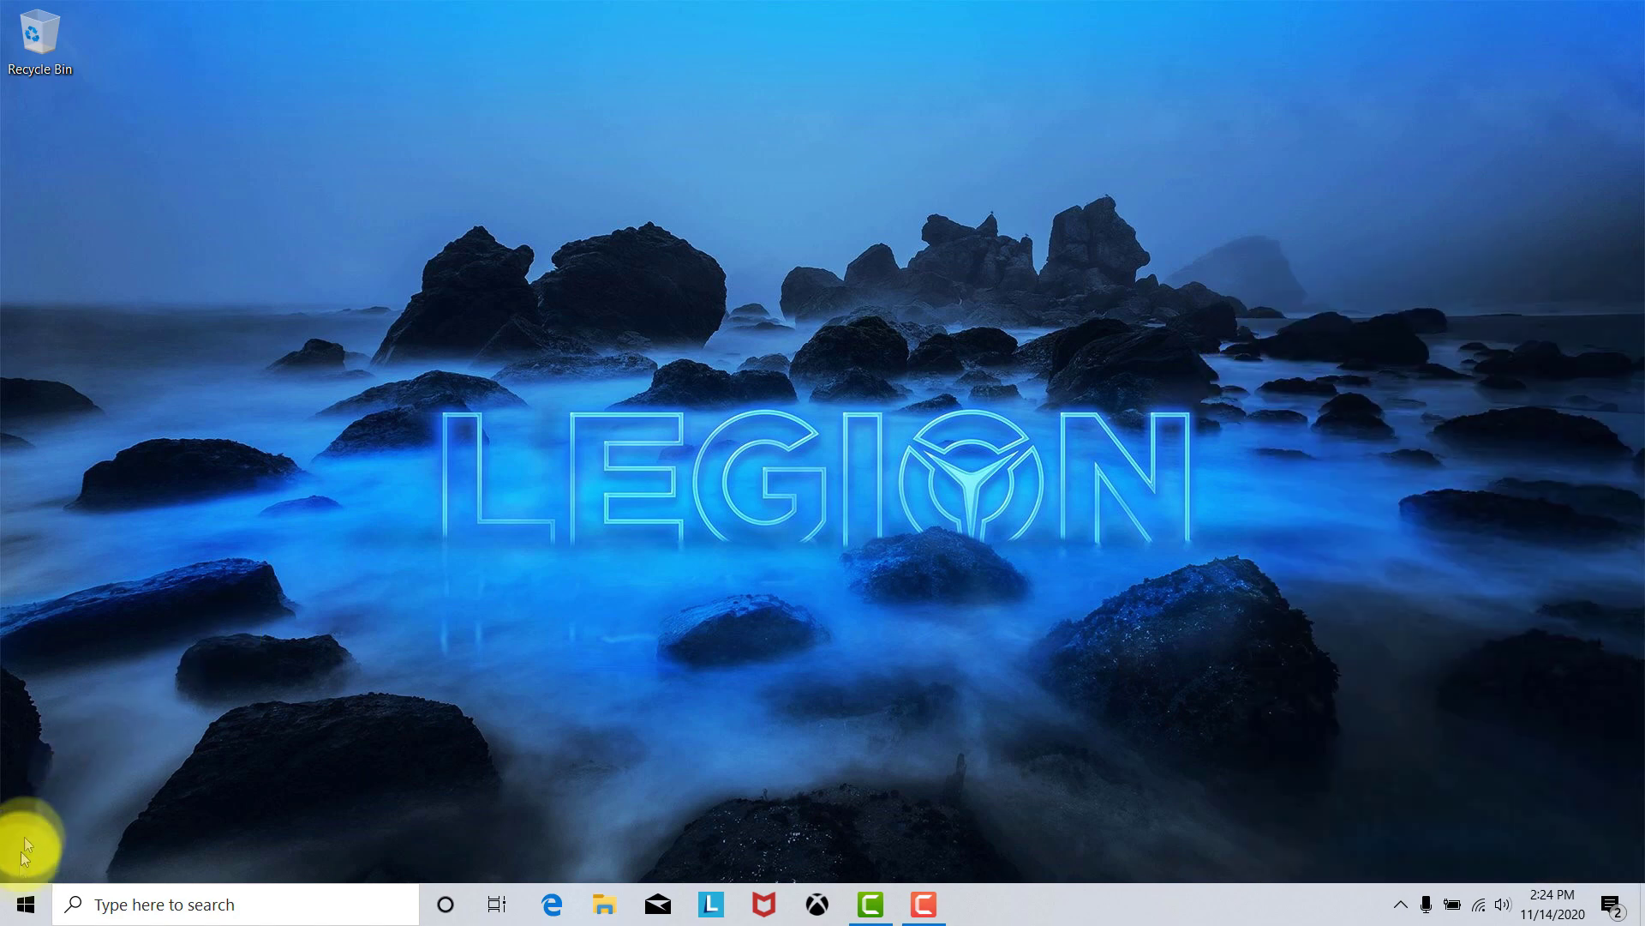
Step: Open Windows Settings from the Start menu
{"action": "left_click", "coordinate": [24, 904]}
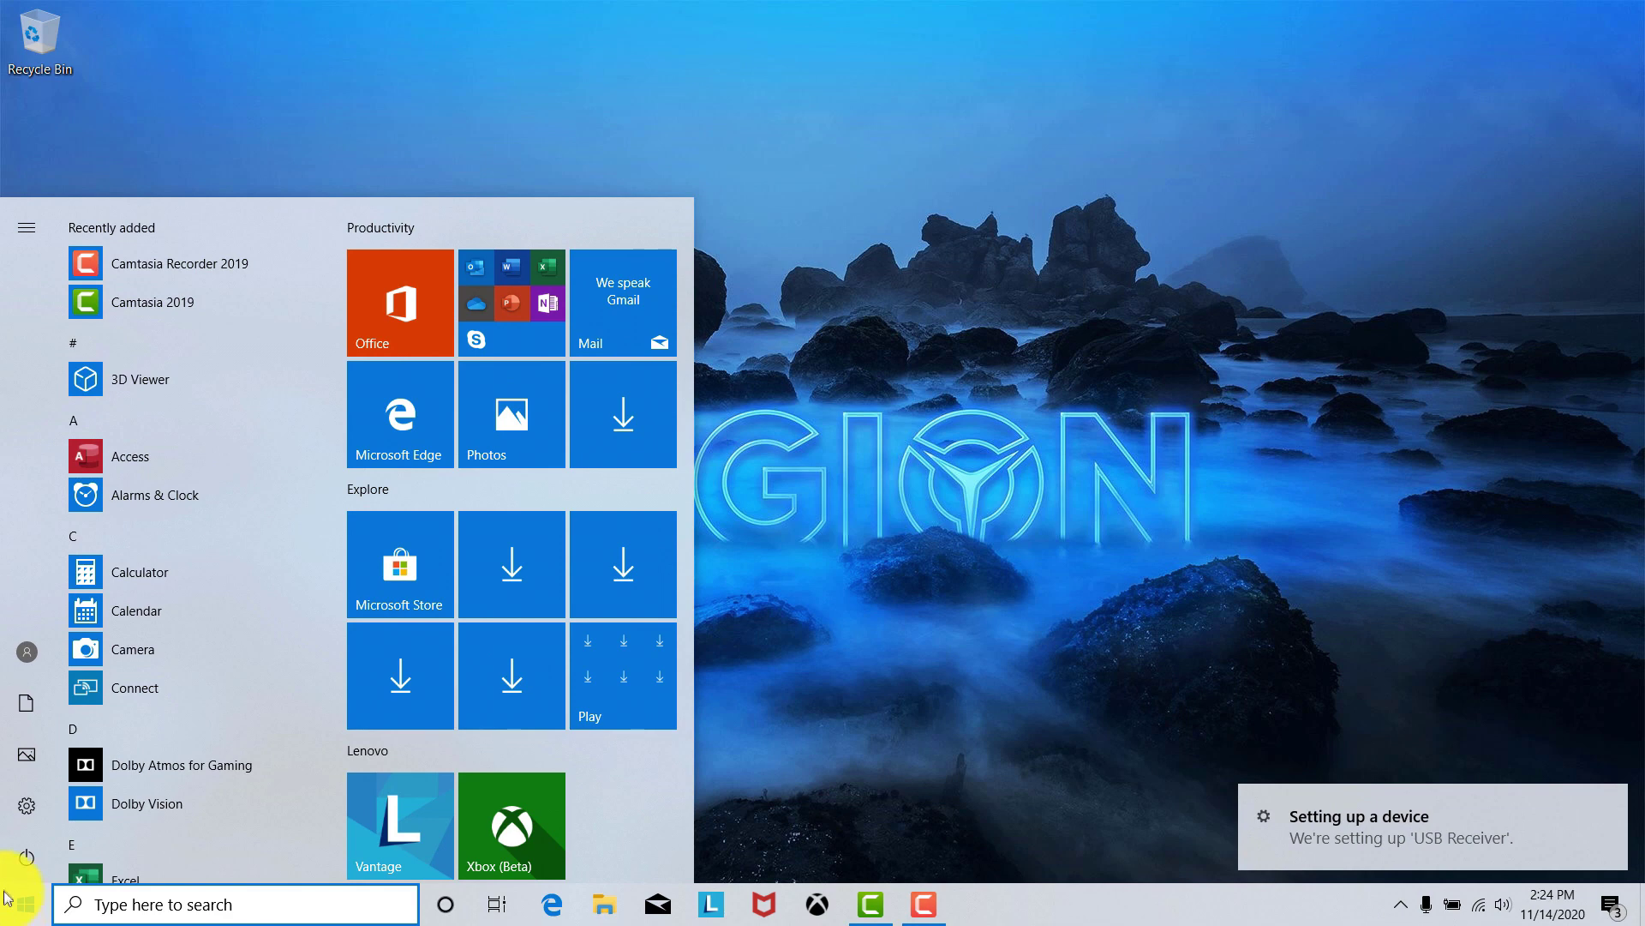
{"action": "mouse_move", "coordinate": [21, 806]}
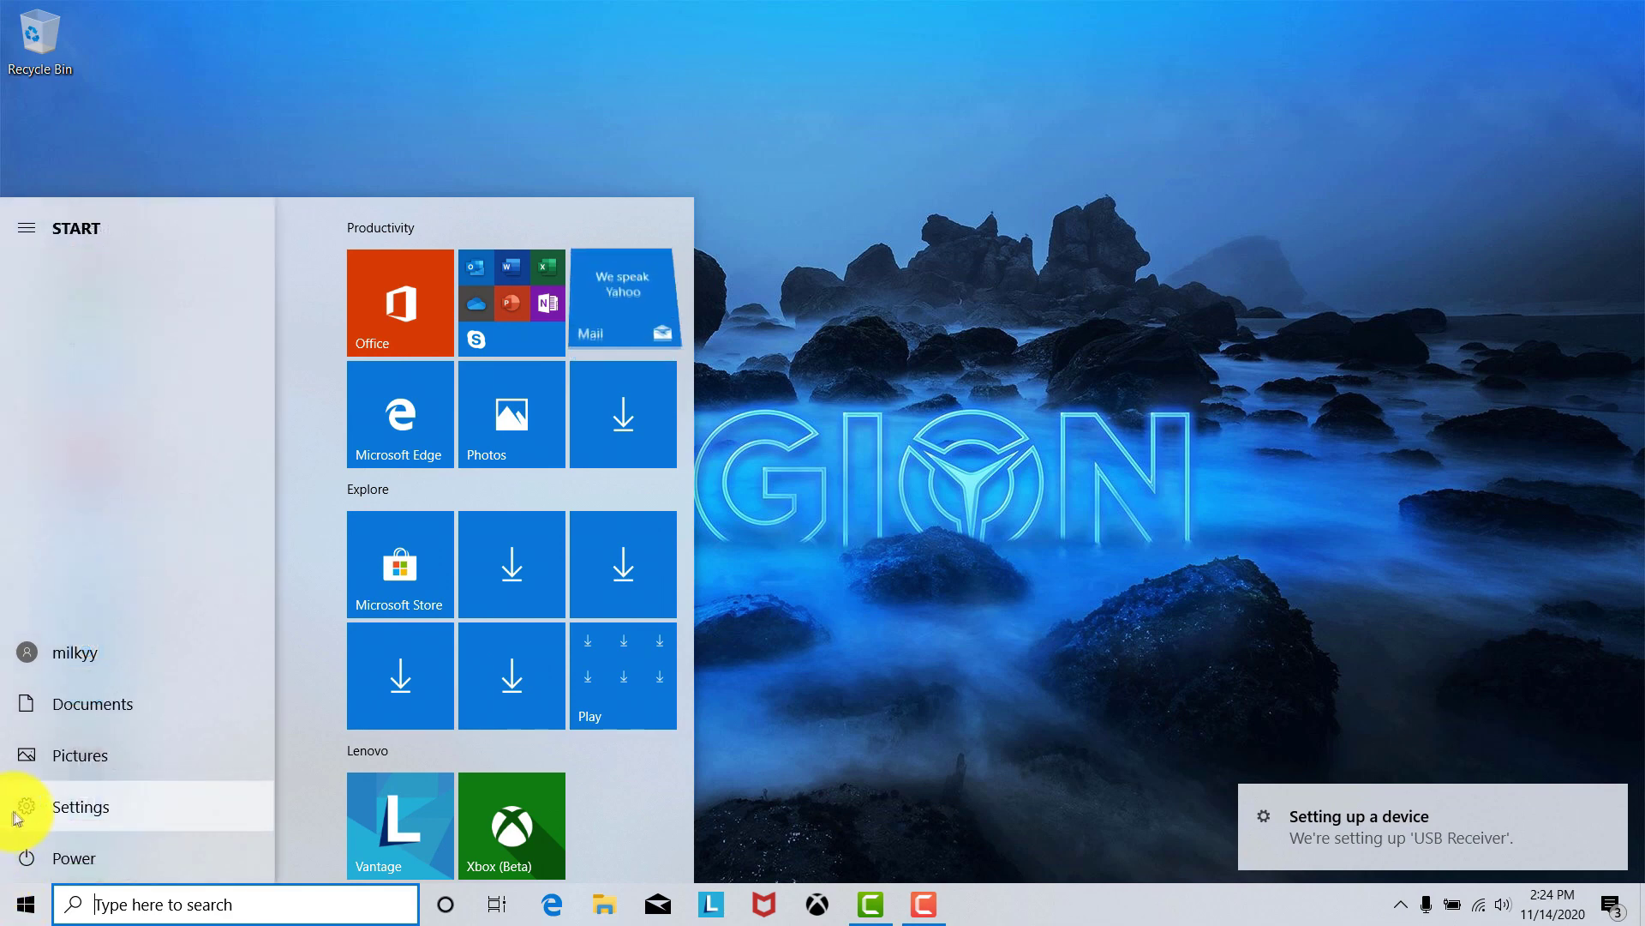
{"action": "left_click", "coordinate": [85, 818]}
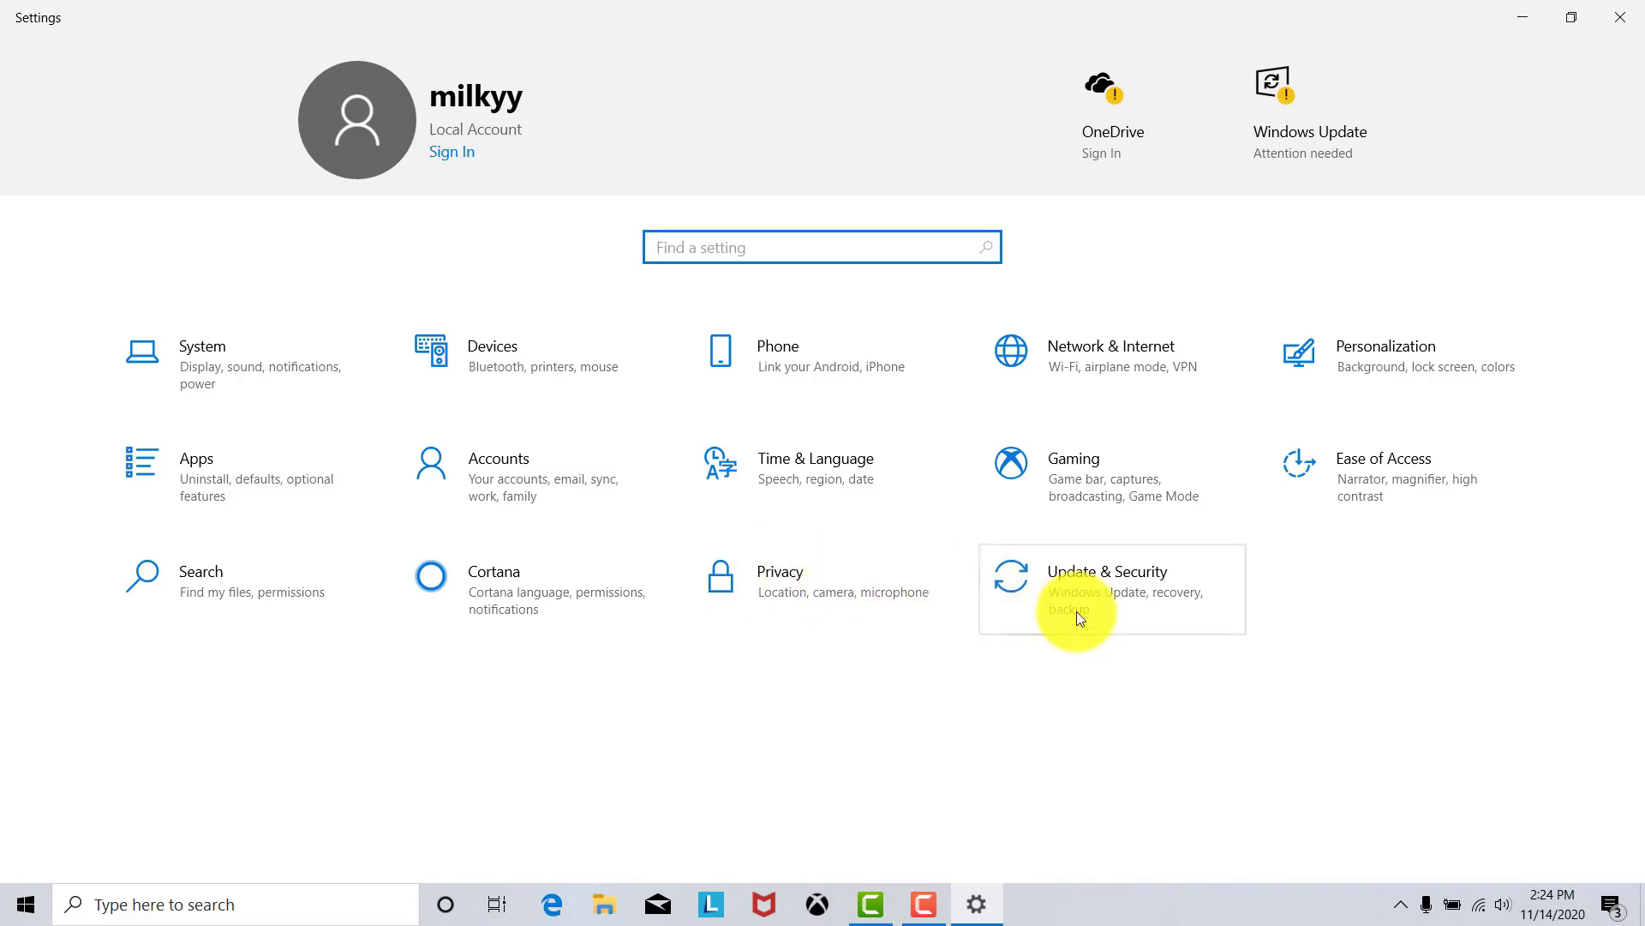
Step: Download all pending updates in Update & Security, then minimize Settings
{"action": "left_click", "coordinate": [1076, 610]}
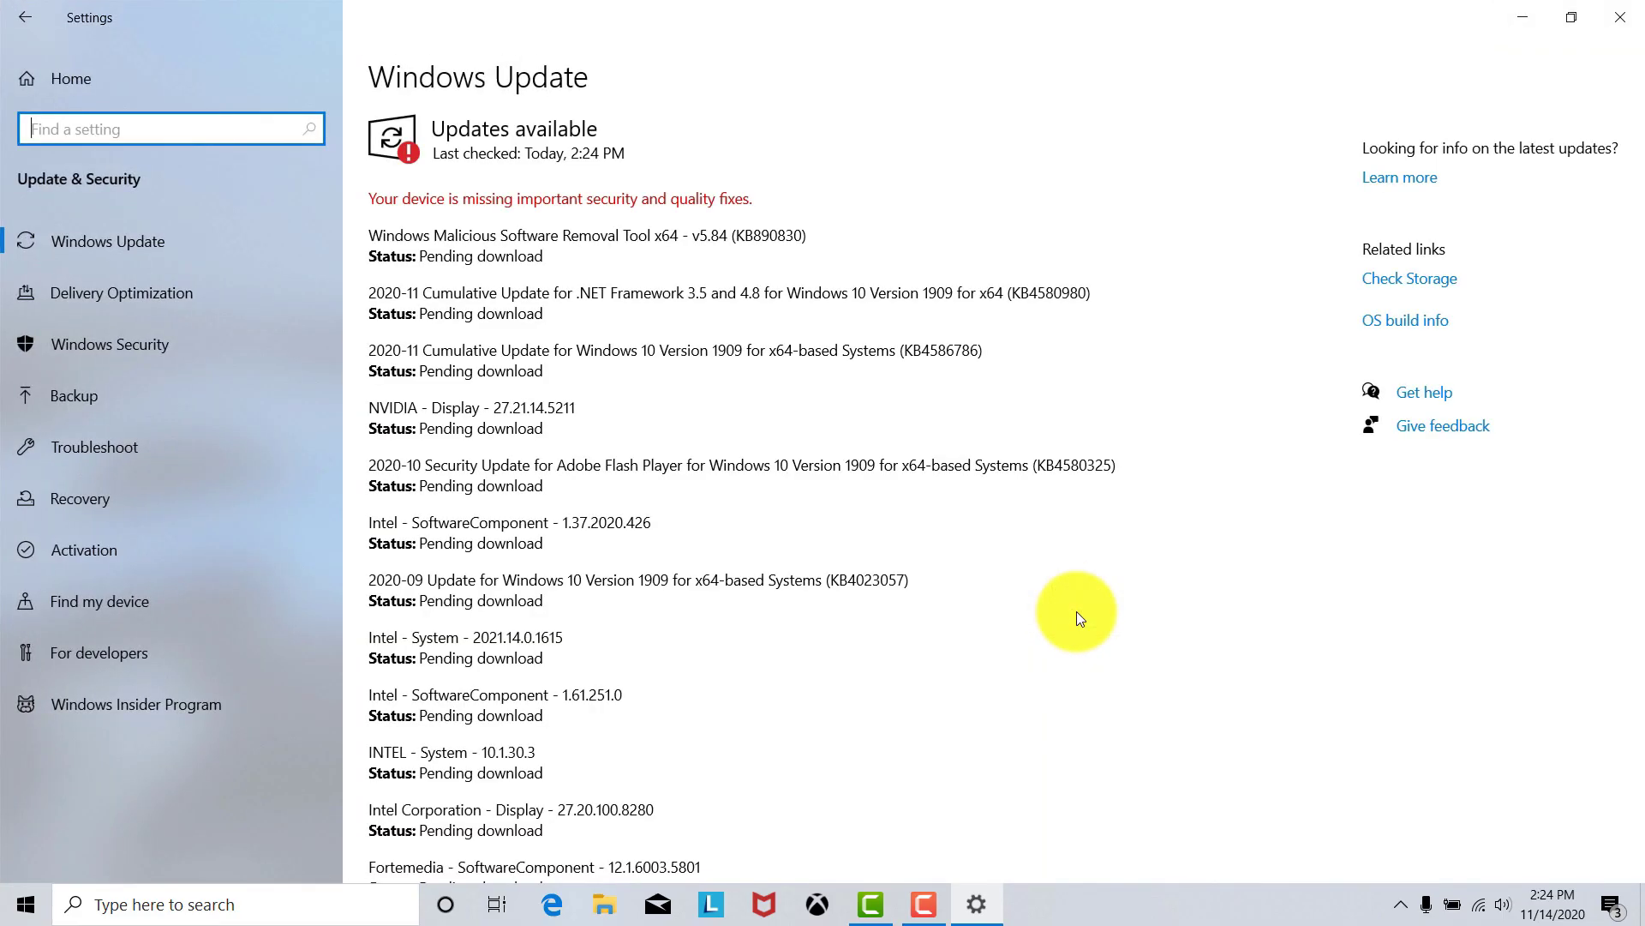
{"action": "scroll", "coordinate": [1076, 610], "scroll_direction": "down", "scroll_amount": 12}
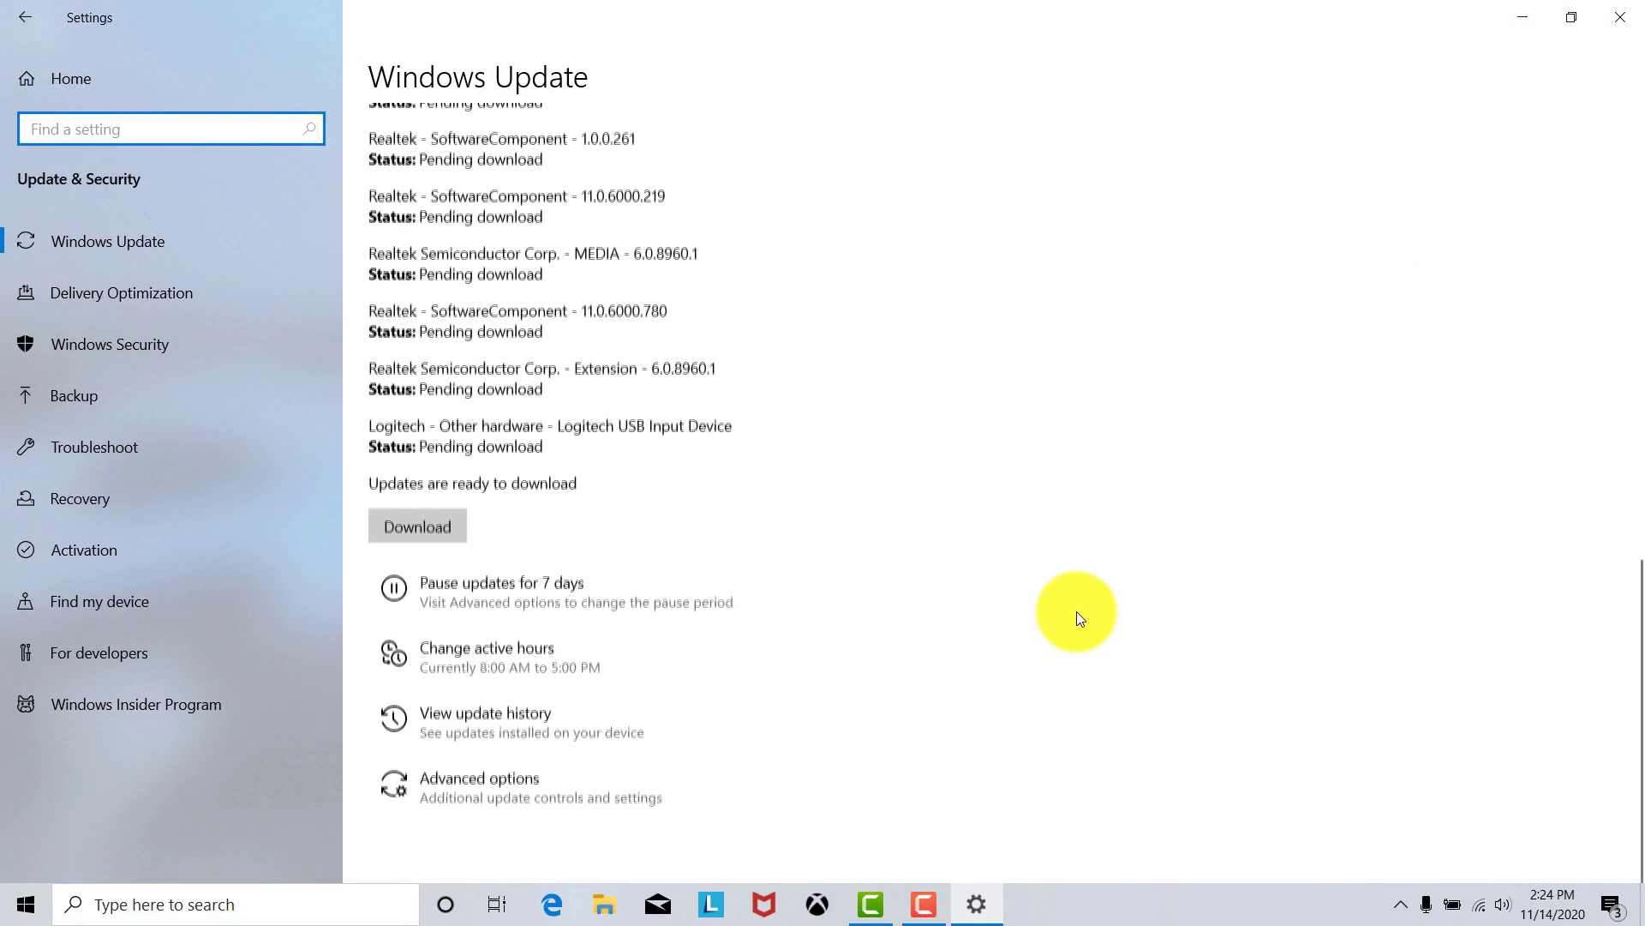
{"action": "left_click", "coordinate": [437, 540]}
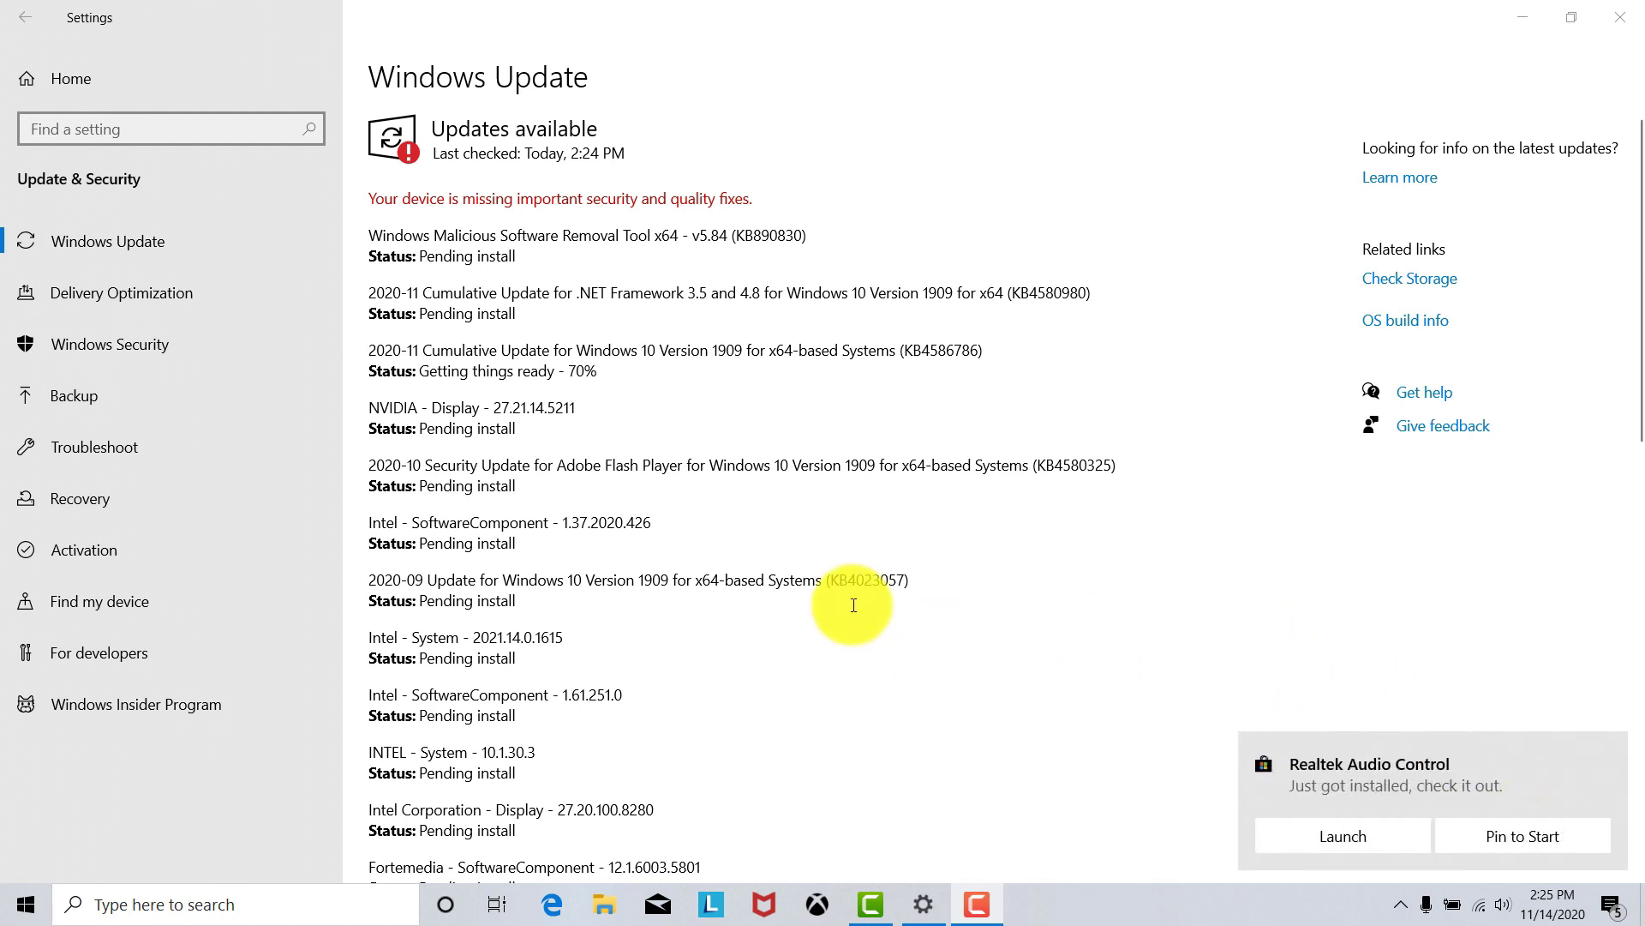
{"action": "left_click", "coordinate": [1523, 18]}
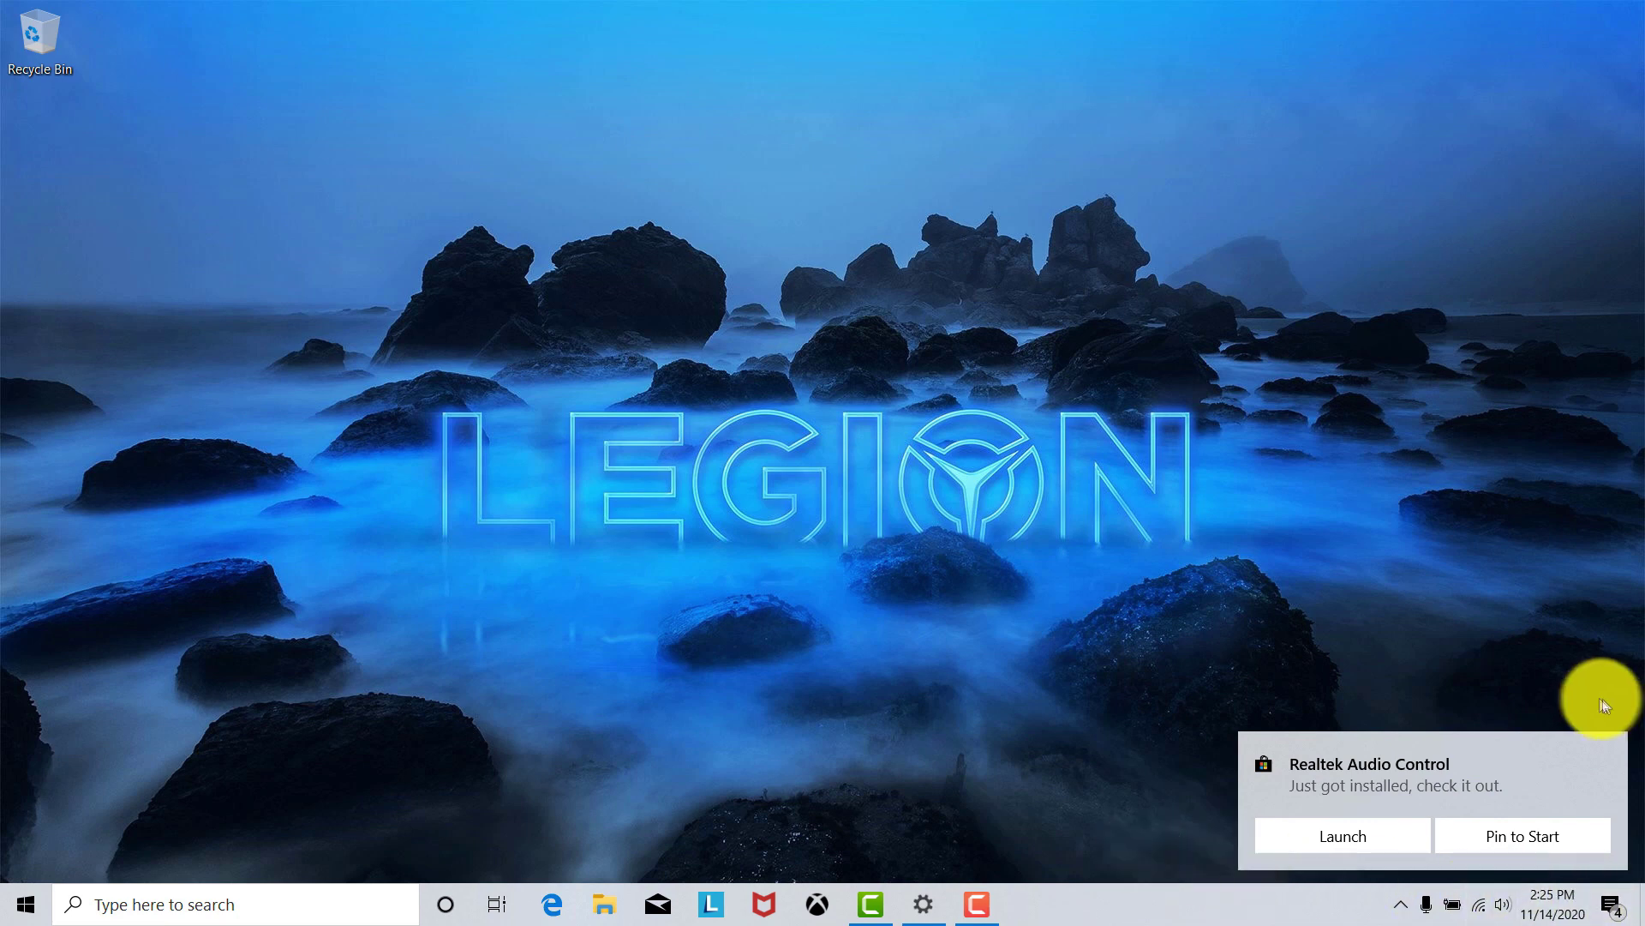
Step: Set the time zone manually to (UTC-05:00) Eastern Time (US & Canada), automatic detection off
{"action": "right_click", "coordinate": [1601, 900]}
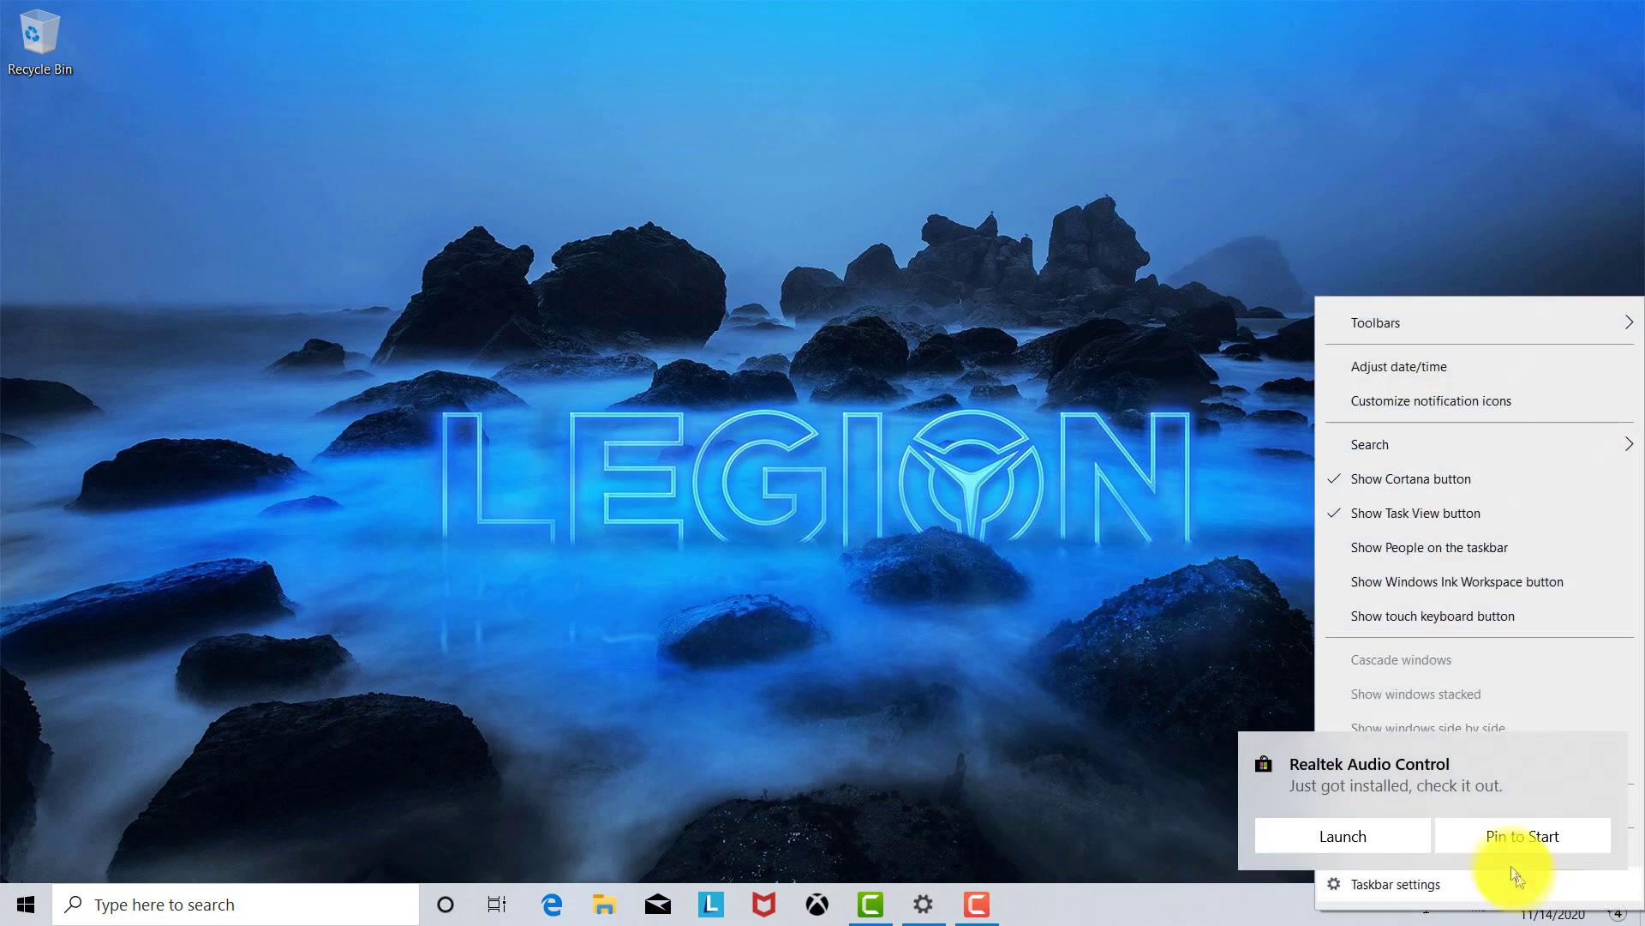
{"action": "left_click", "coordinate": [1424, 360]}
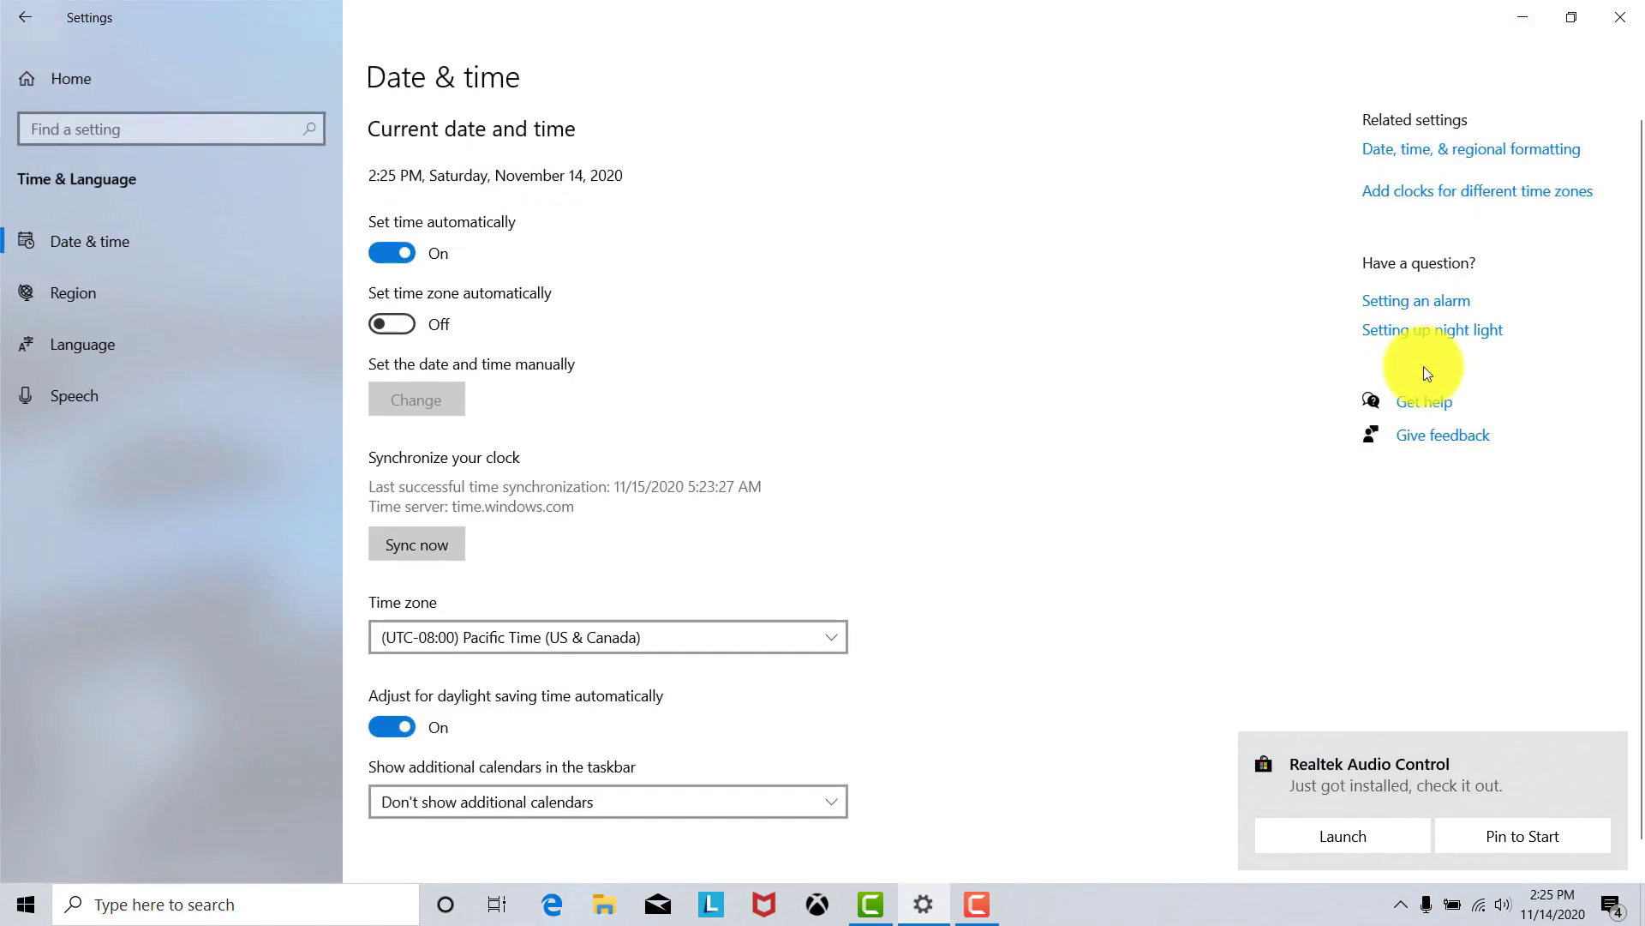
{"action": "left_click", "coordinate": [406, 324]}
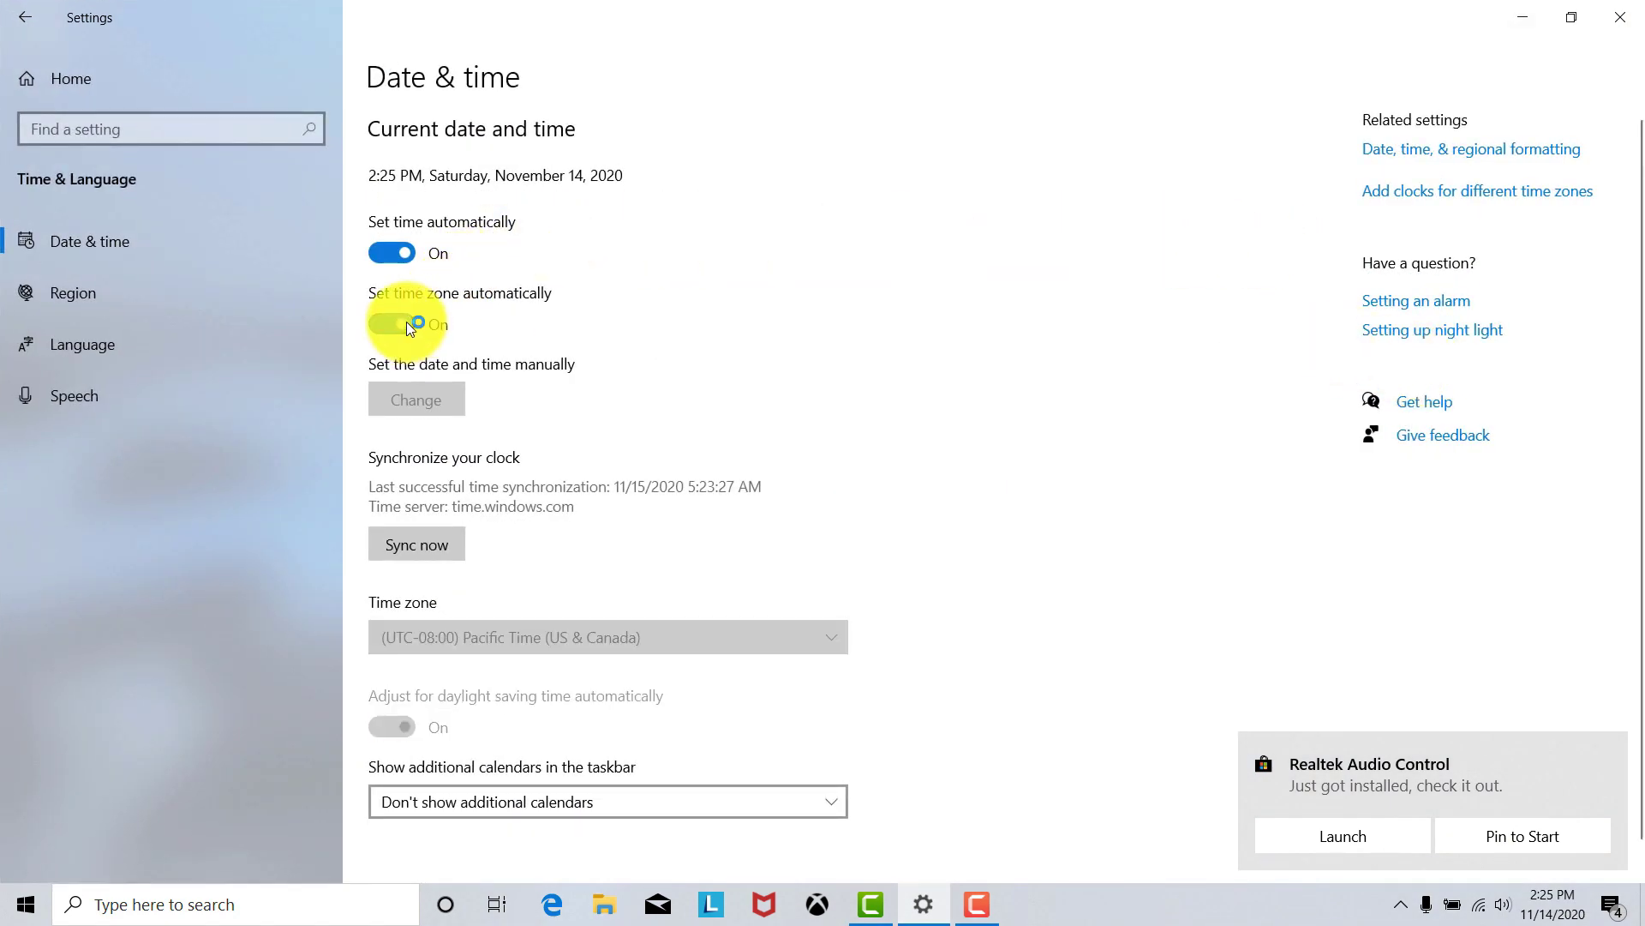
{"action": "scroll", "coordinate": [401, 309], "scroll_direction": "down", "scroll_amount": 1}
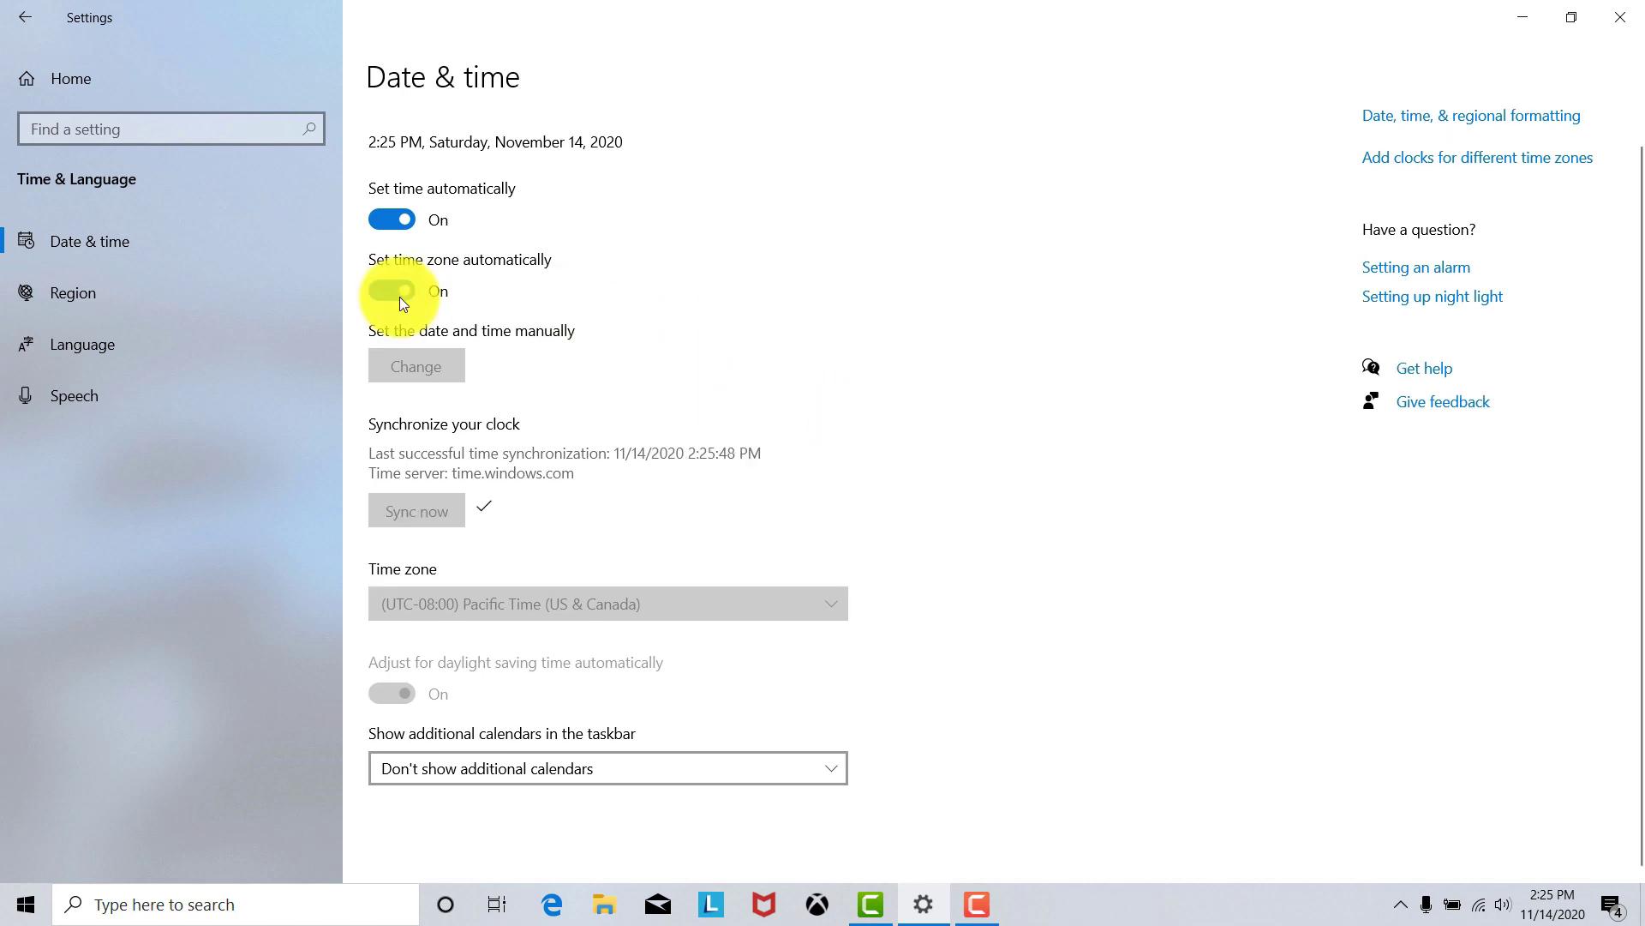
{"action": "left_click", "coordinate": [400, 291]}
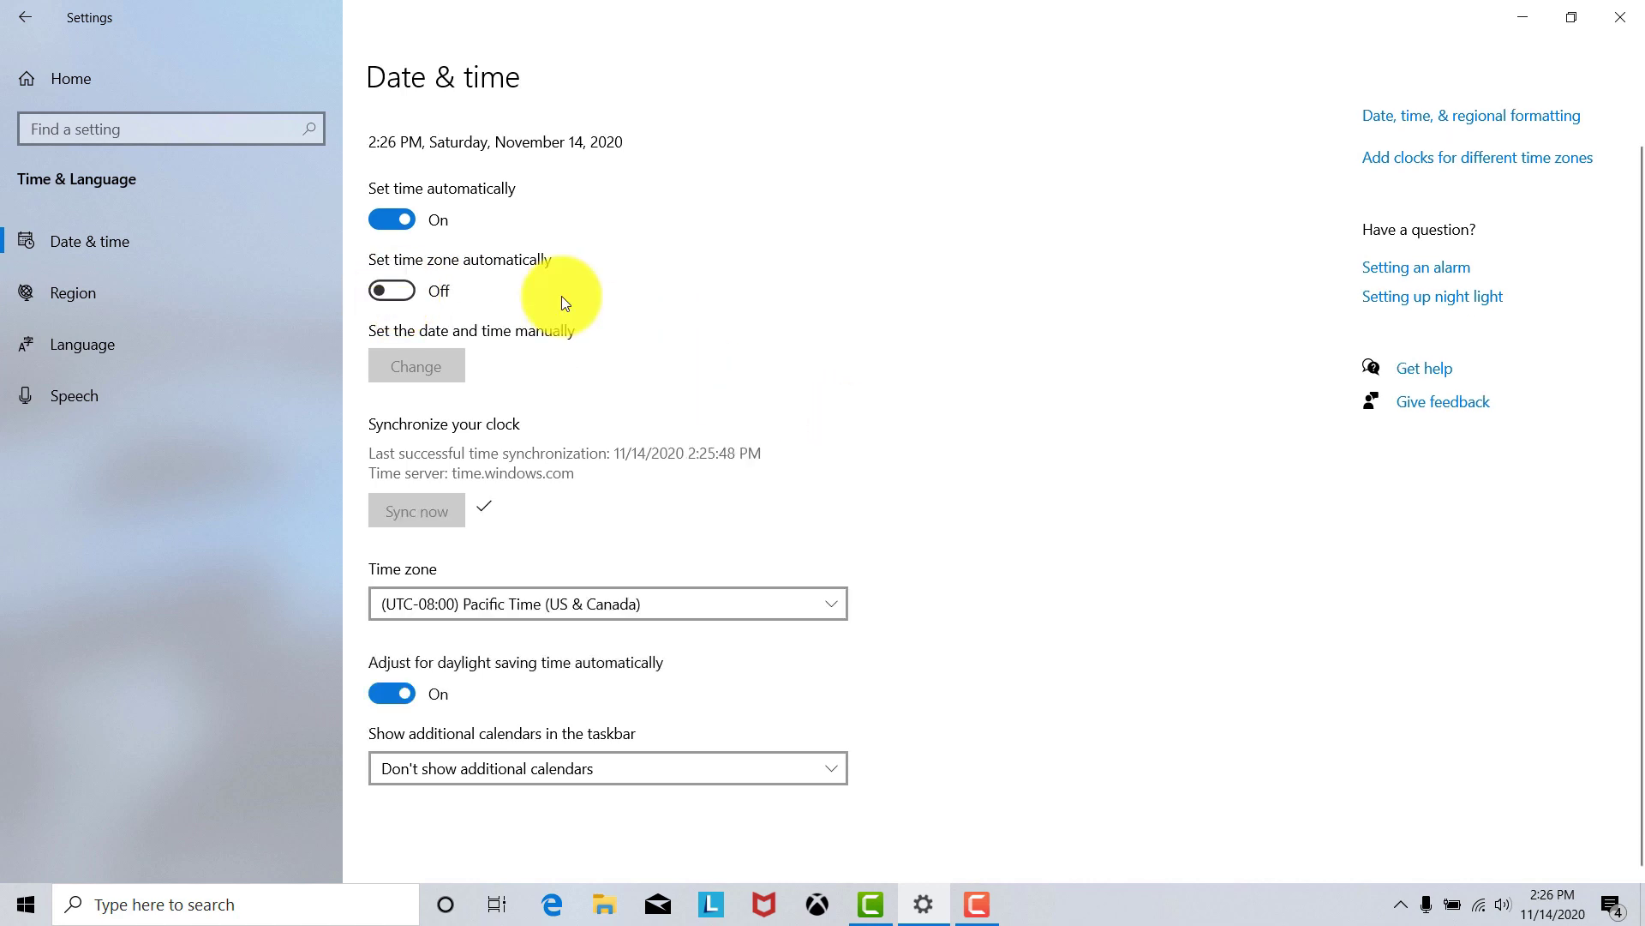
{"action": "left_click", "coordinate": [604, 604]}
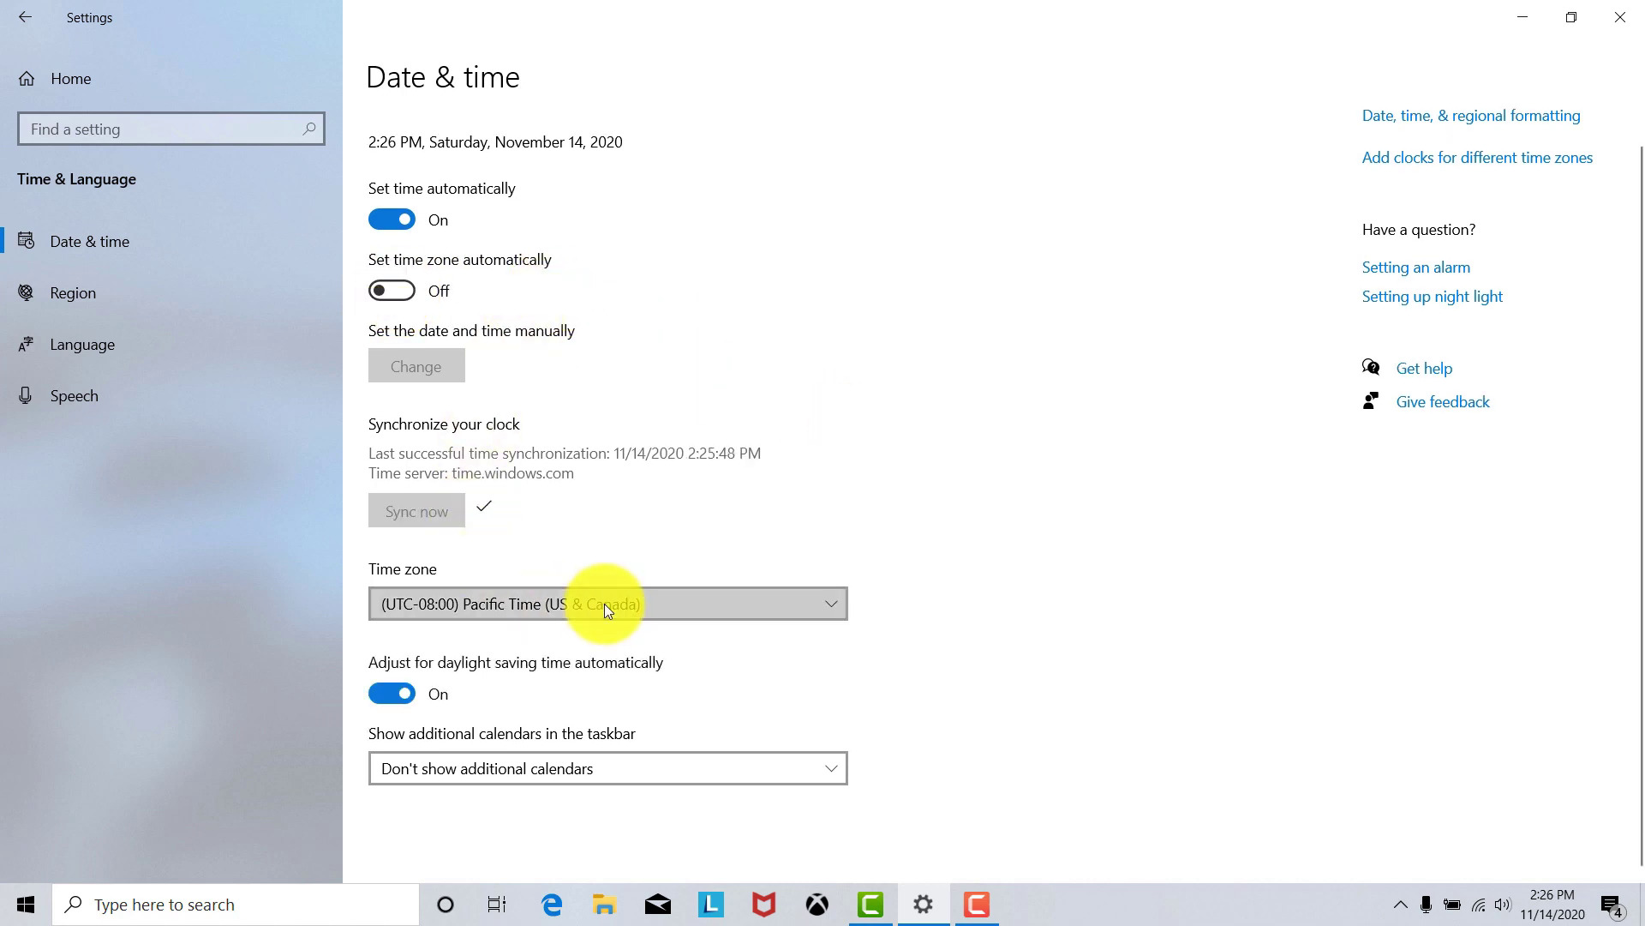
{"action": "scroll", "coordinate": [600, 598], "scroll_direction": "down", "scroll_amount": 2}
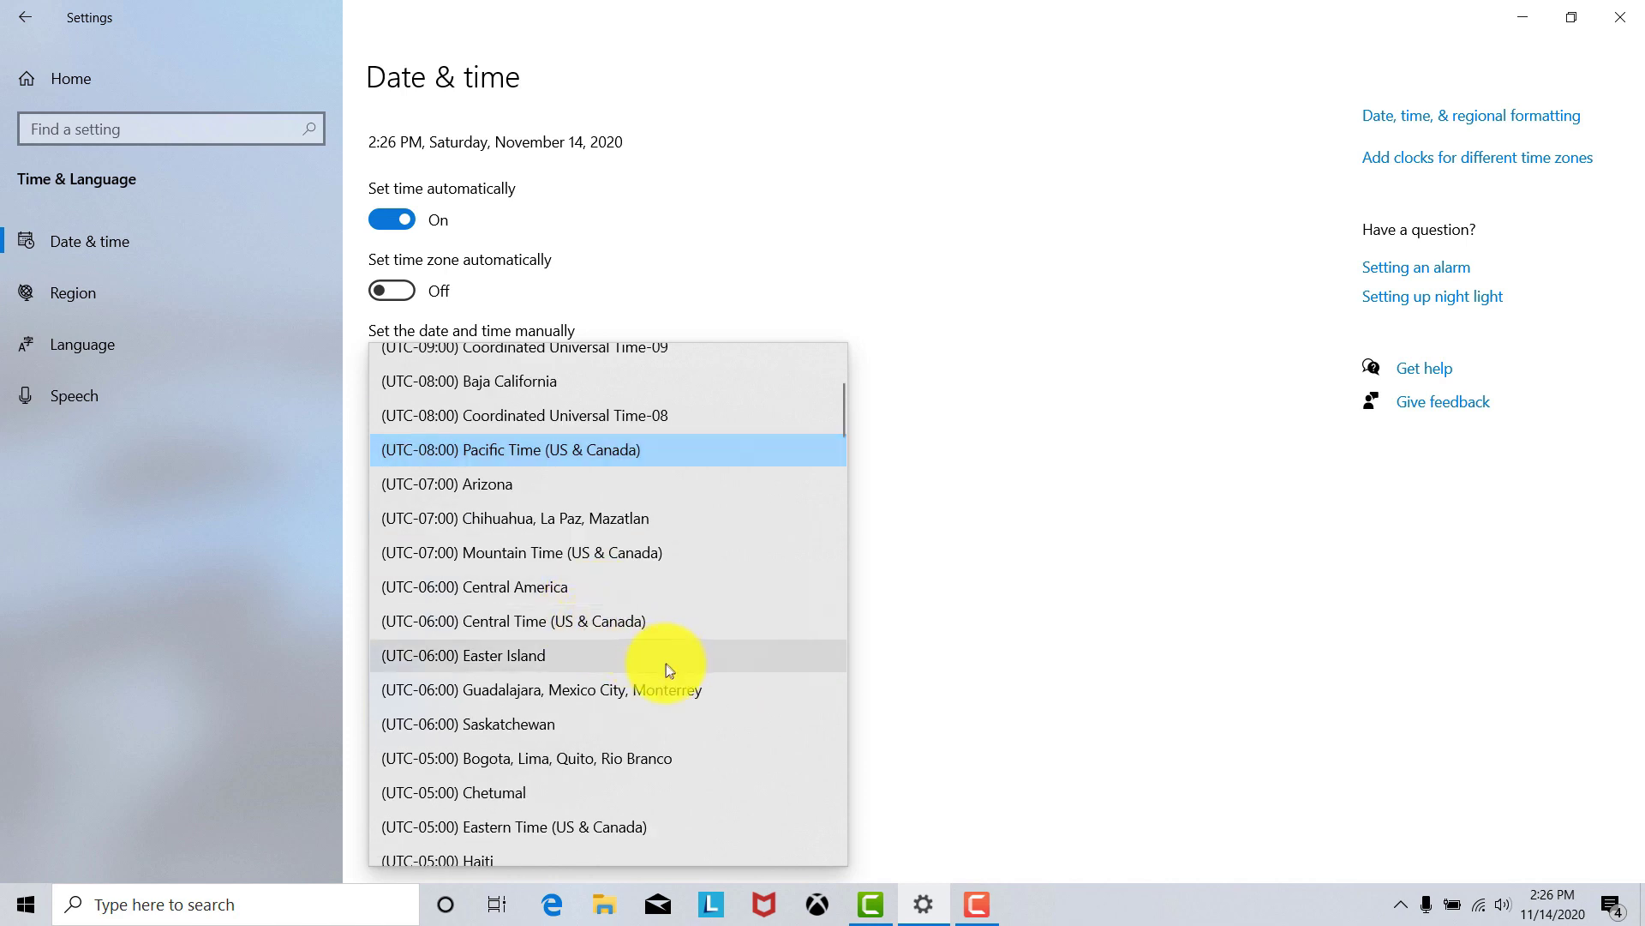
{"action": "scroll", "coordinate": [660, 663], "scroll_direction": "down", "scroll_amount": 2}
{"action": "scroll", "coordinate": [583, 595], "scroll_direction": "down", "scroll_amount": 1}
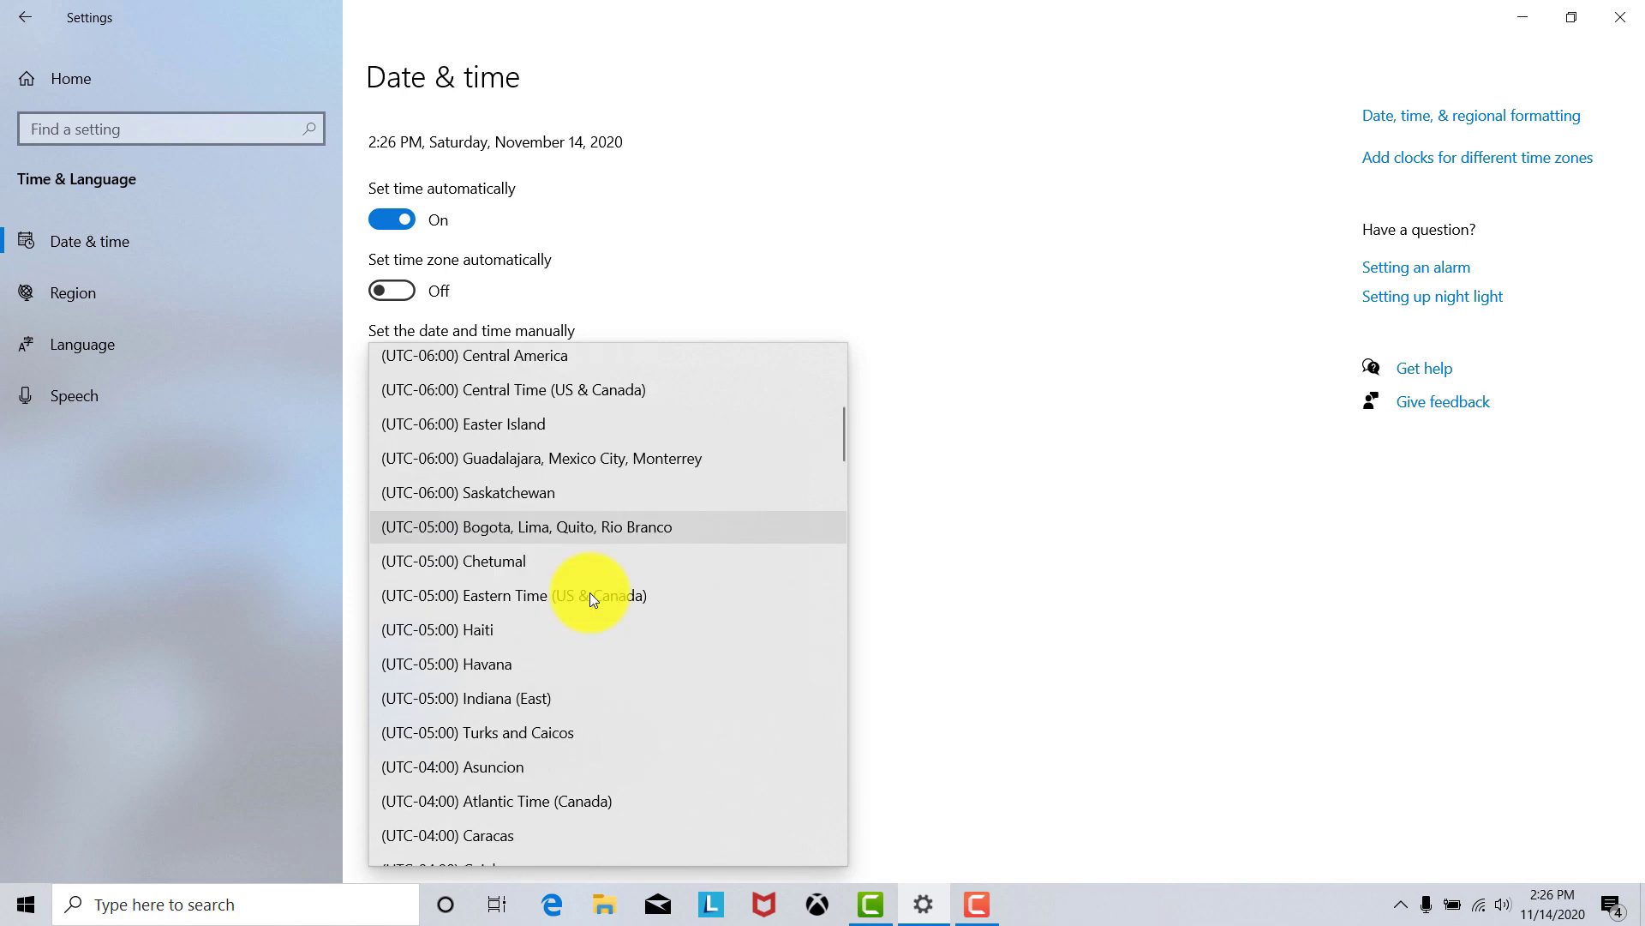
{"action": "left_click", "coordinate": [516, 594]}
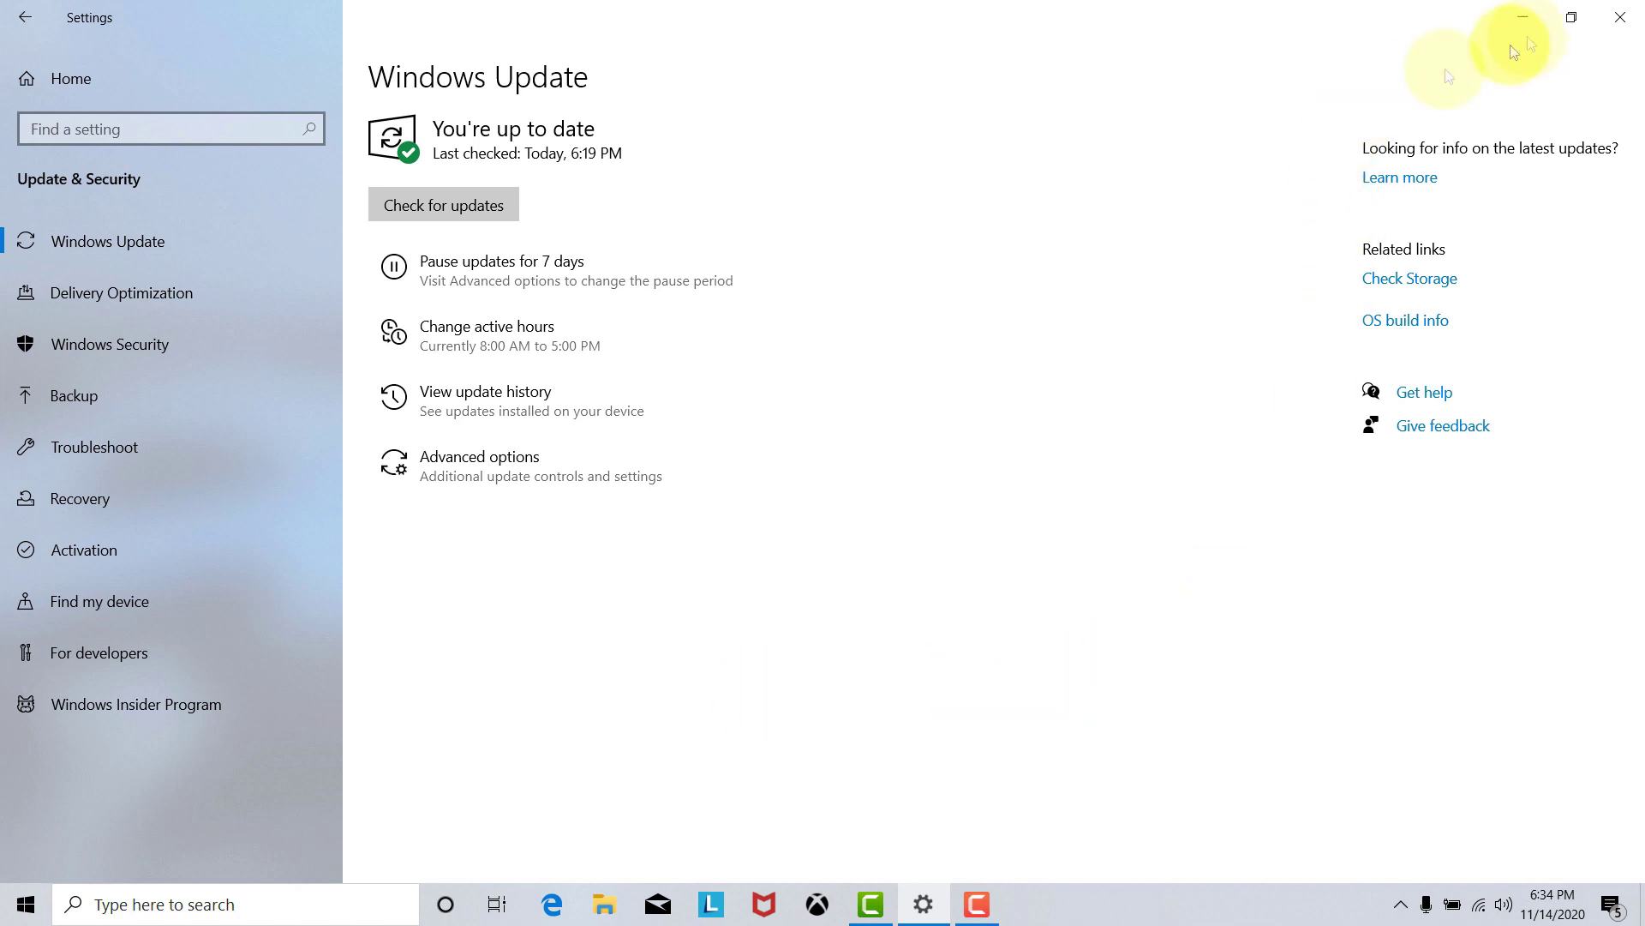
Step: Minimize Settings once Windows Update reports the device is up to date
{"action": "left_click", "coordinate": [1528, 11]}
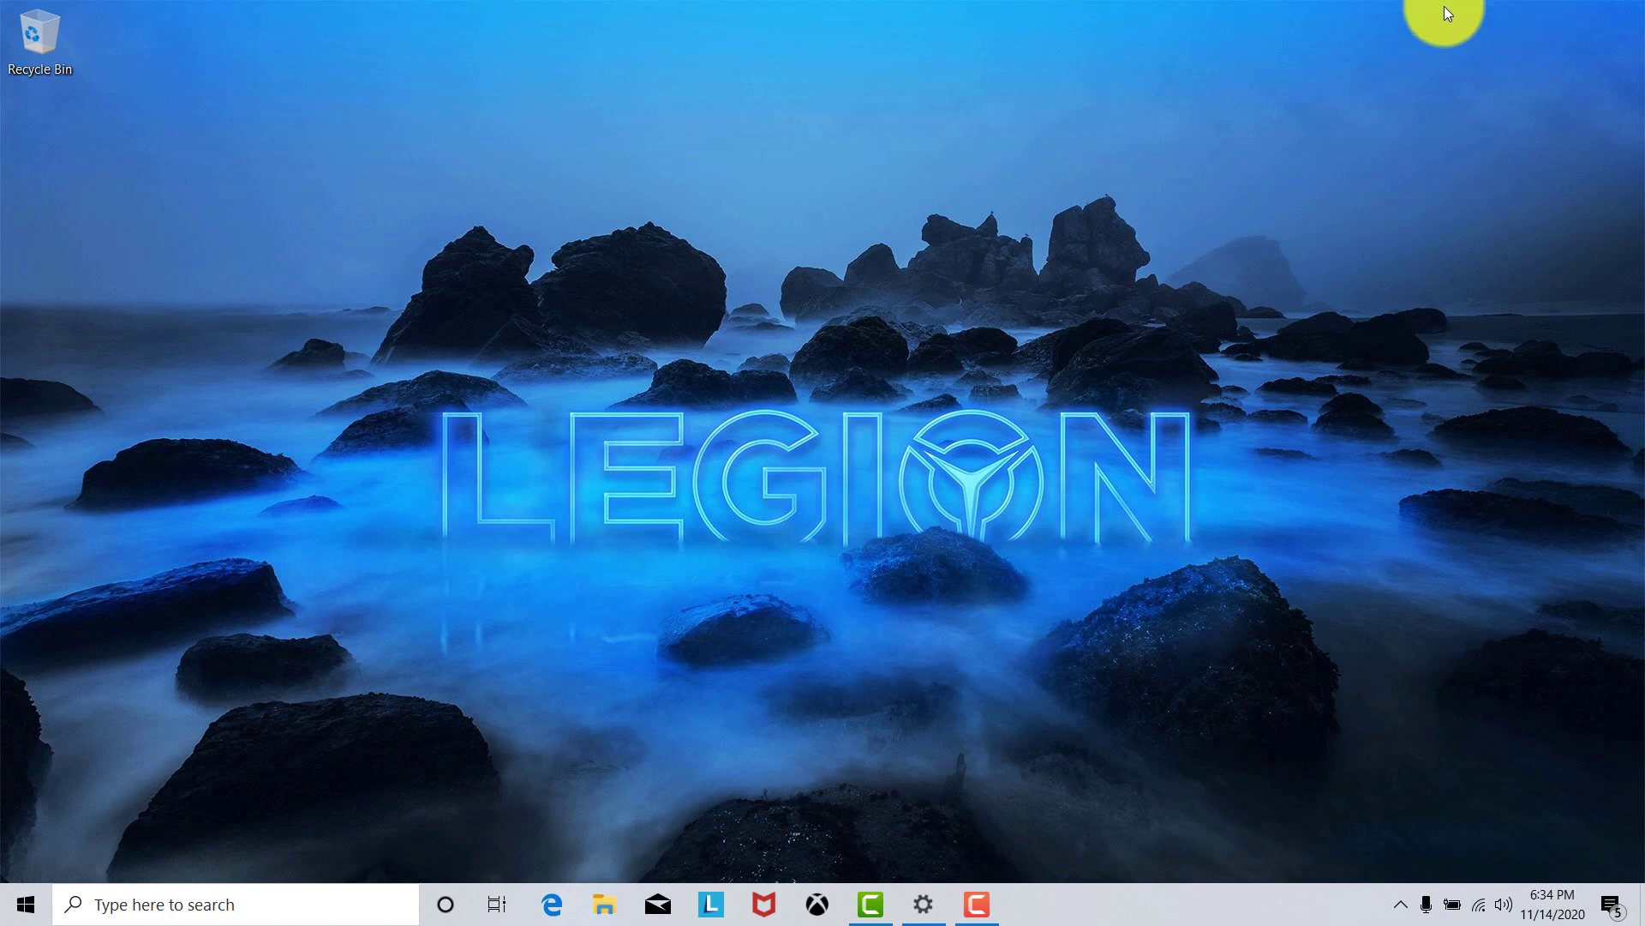
Step: Open the Recovery page under Settings > Update & Security
{"action": "left_click", "coordinate": [23, 902]}
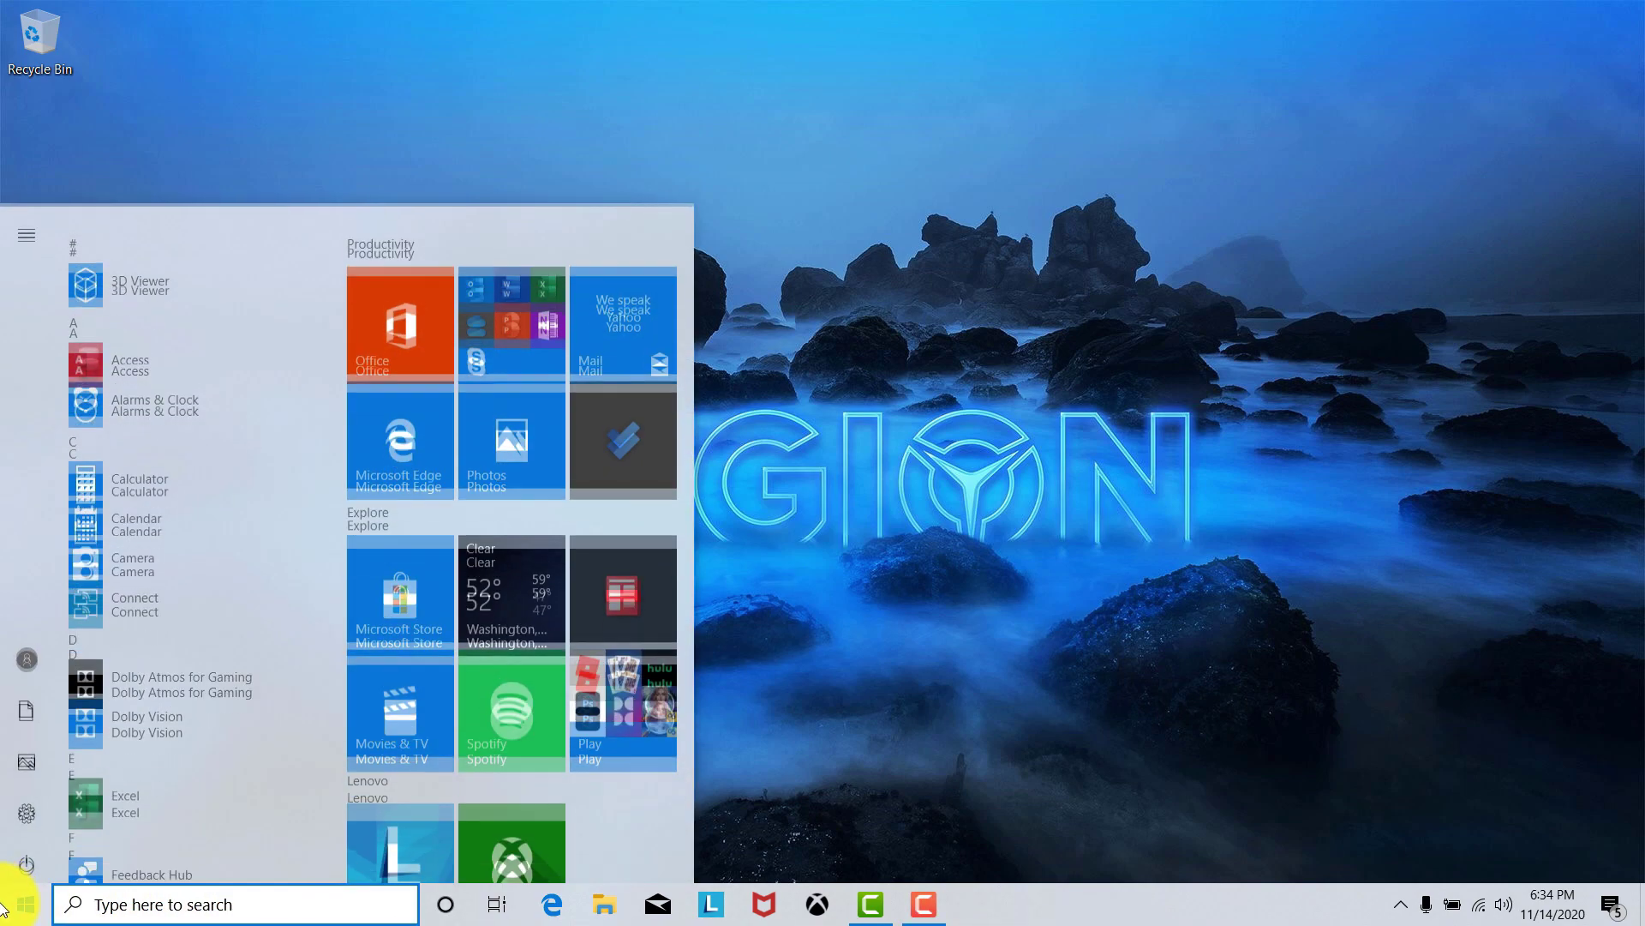
{"action": "left_click", "coordinate": [25, 810]}
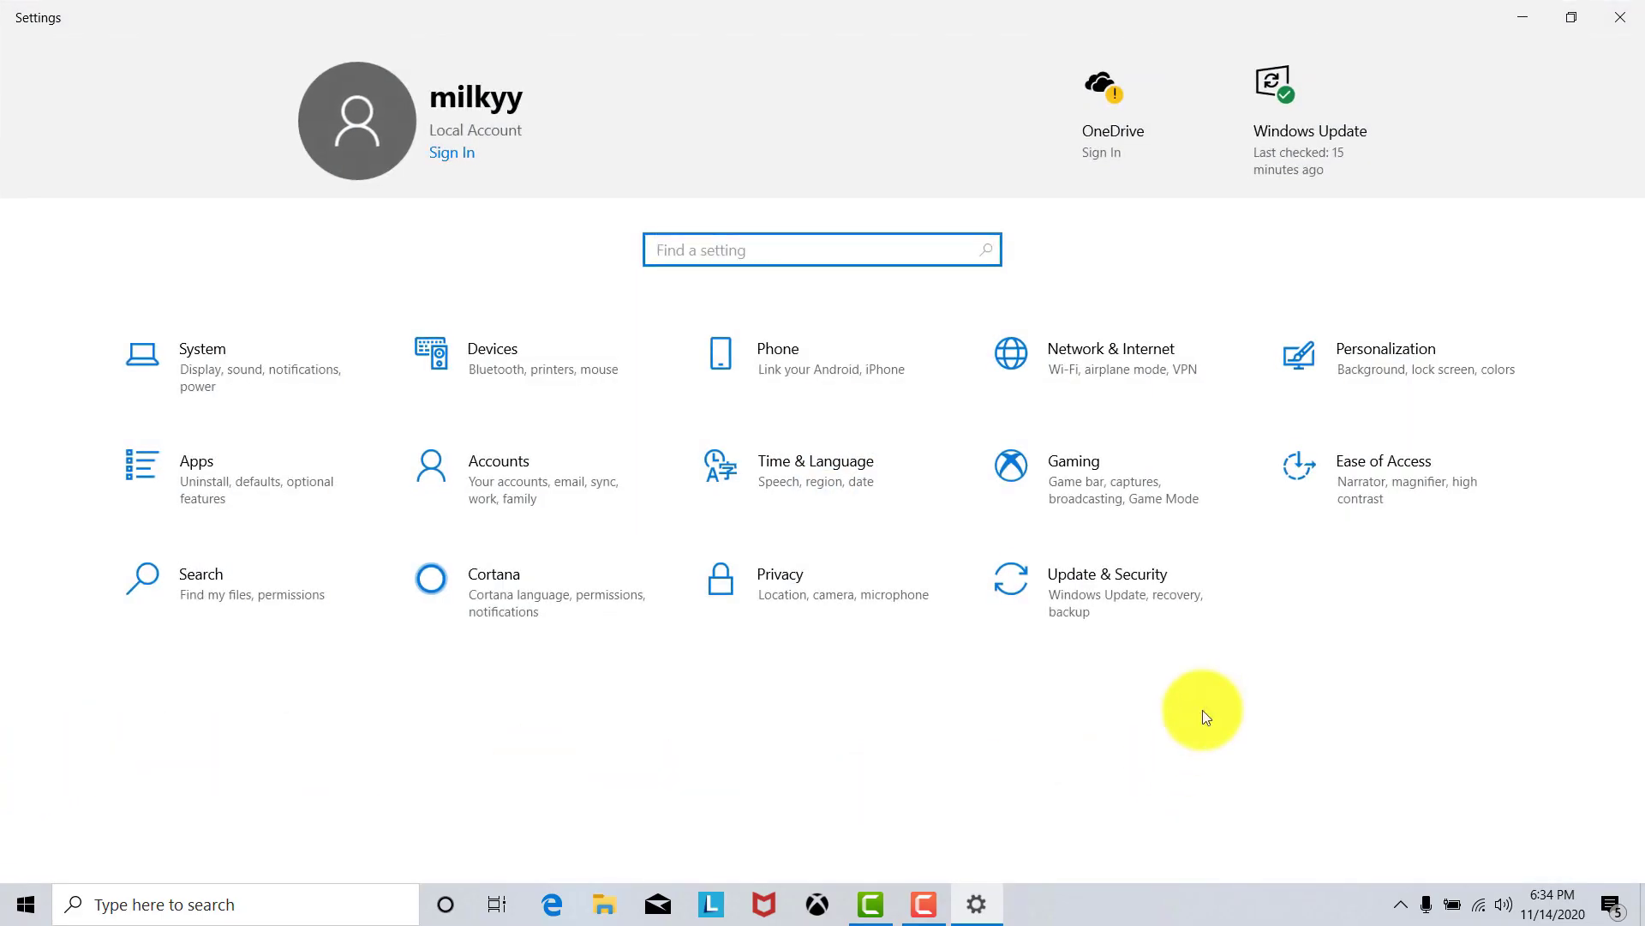
{"action": "left_click", "coordinate": [1128, 611]}
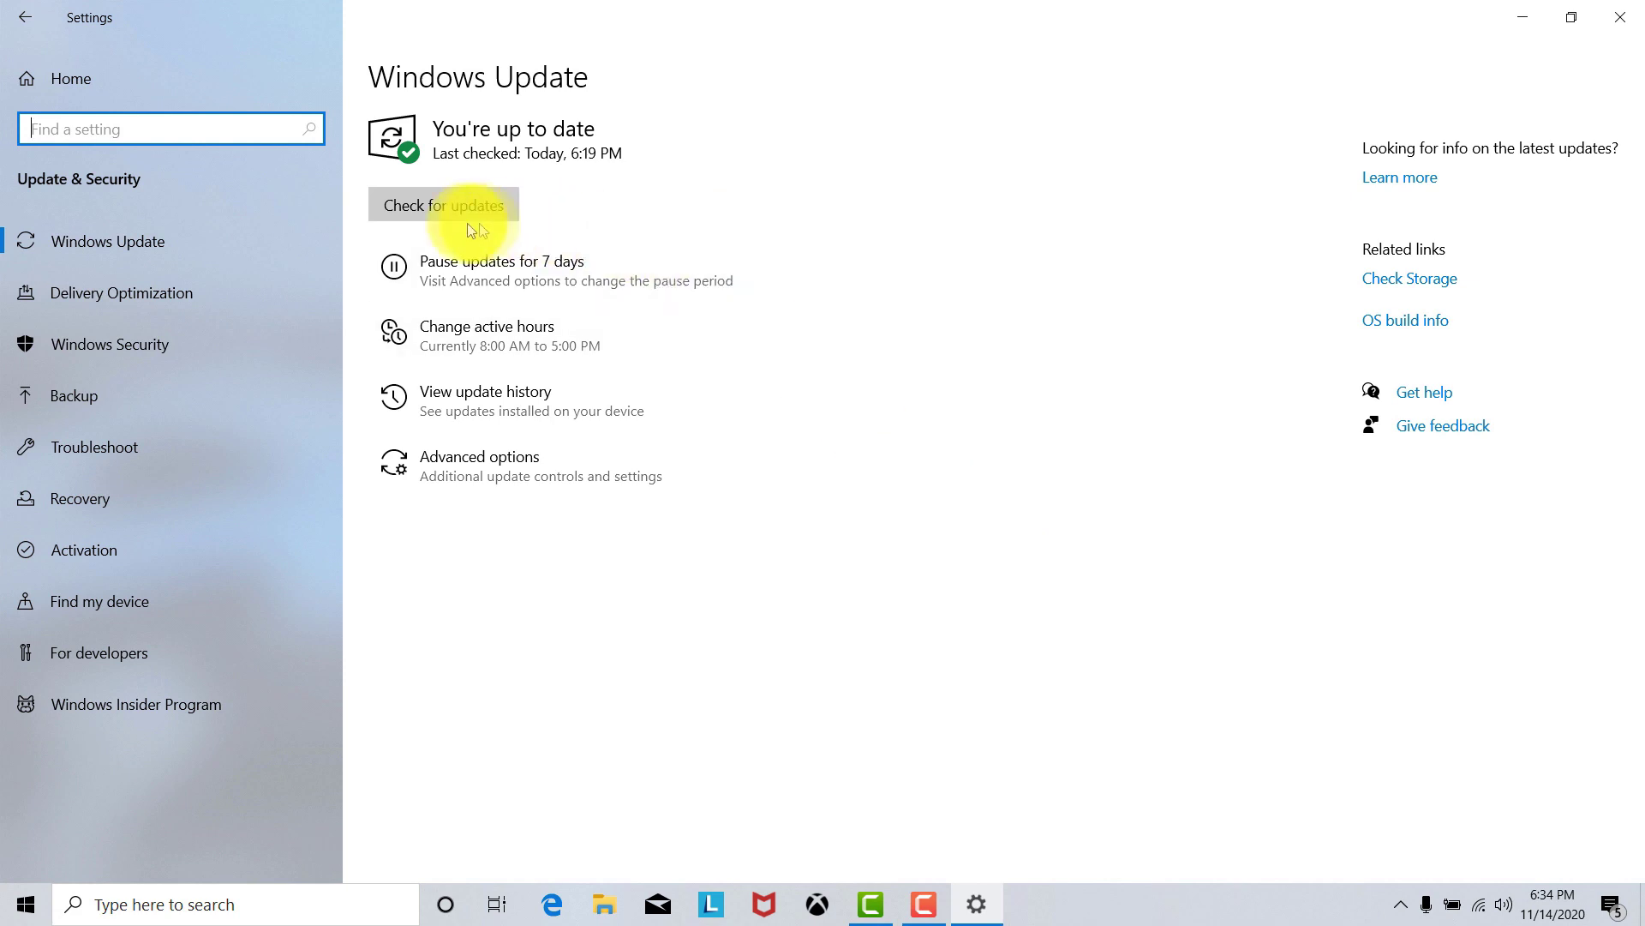
{"action": "left_click", "coordinate": [125, 523]}
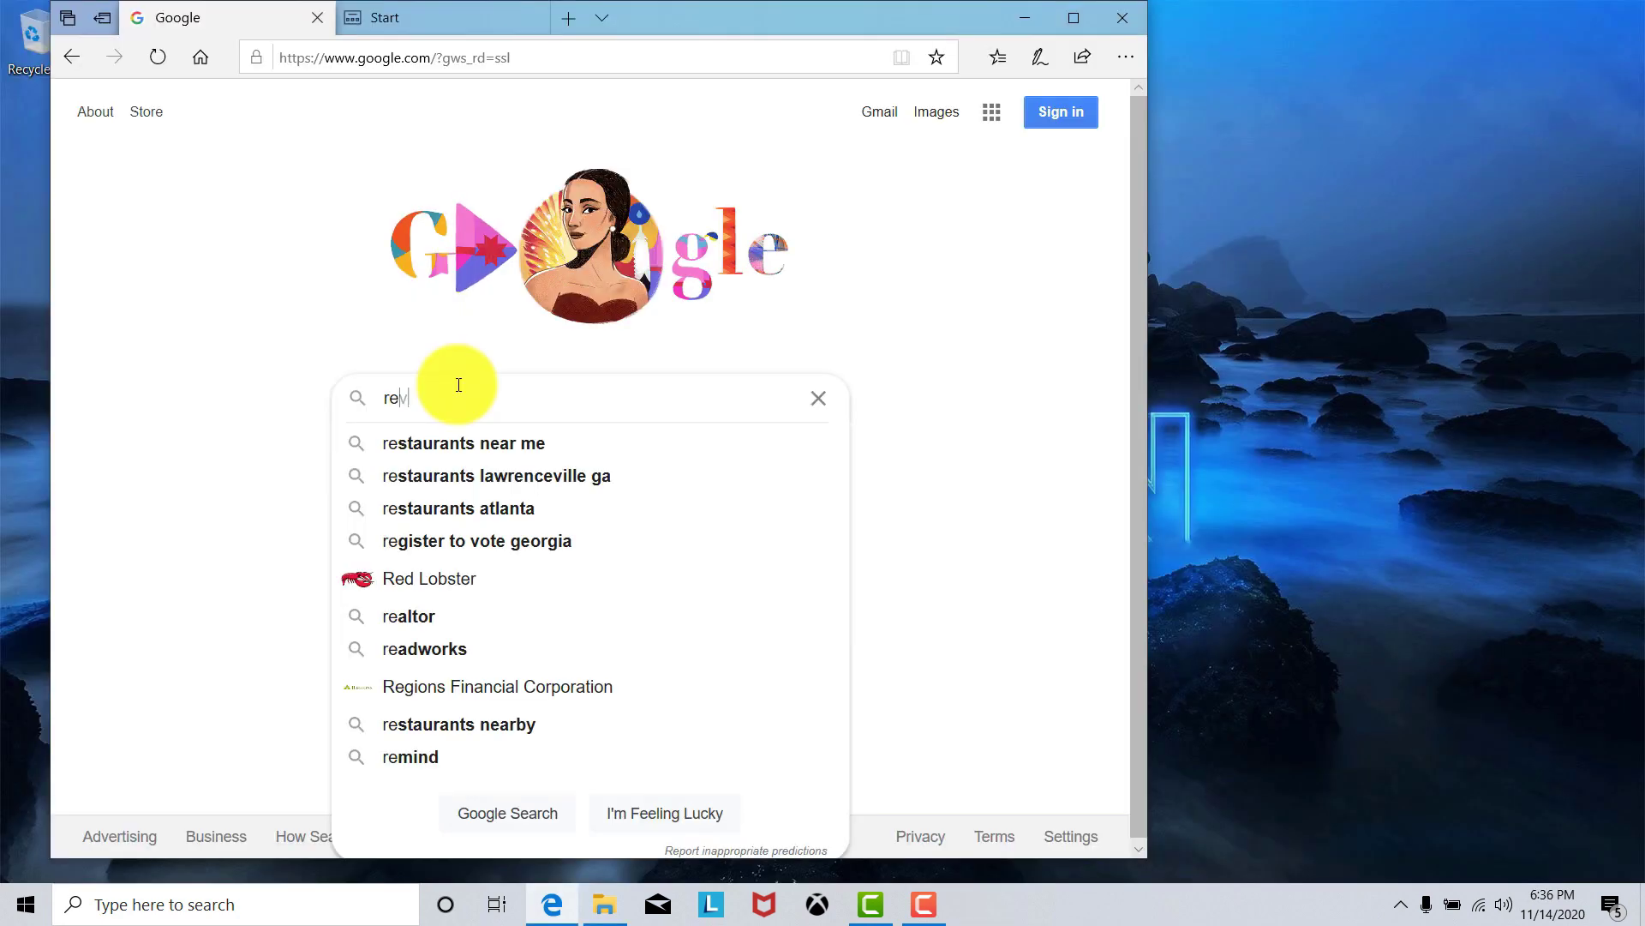
Step: Search the web for 'revo uninstaller' and open revouninstaller.com, closing the Autumn Sale popup
{"action": "type", "text": "evo u"}
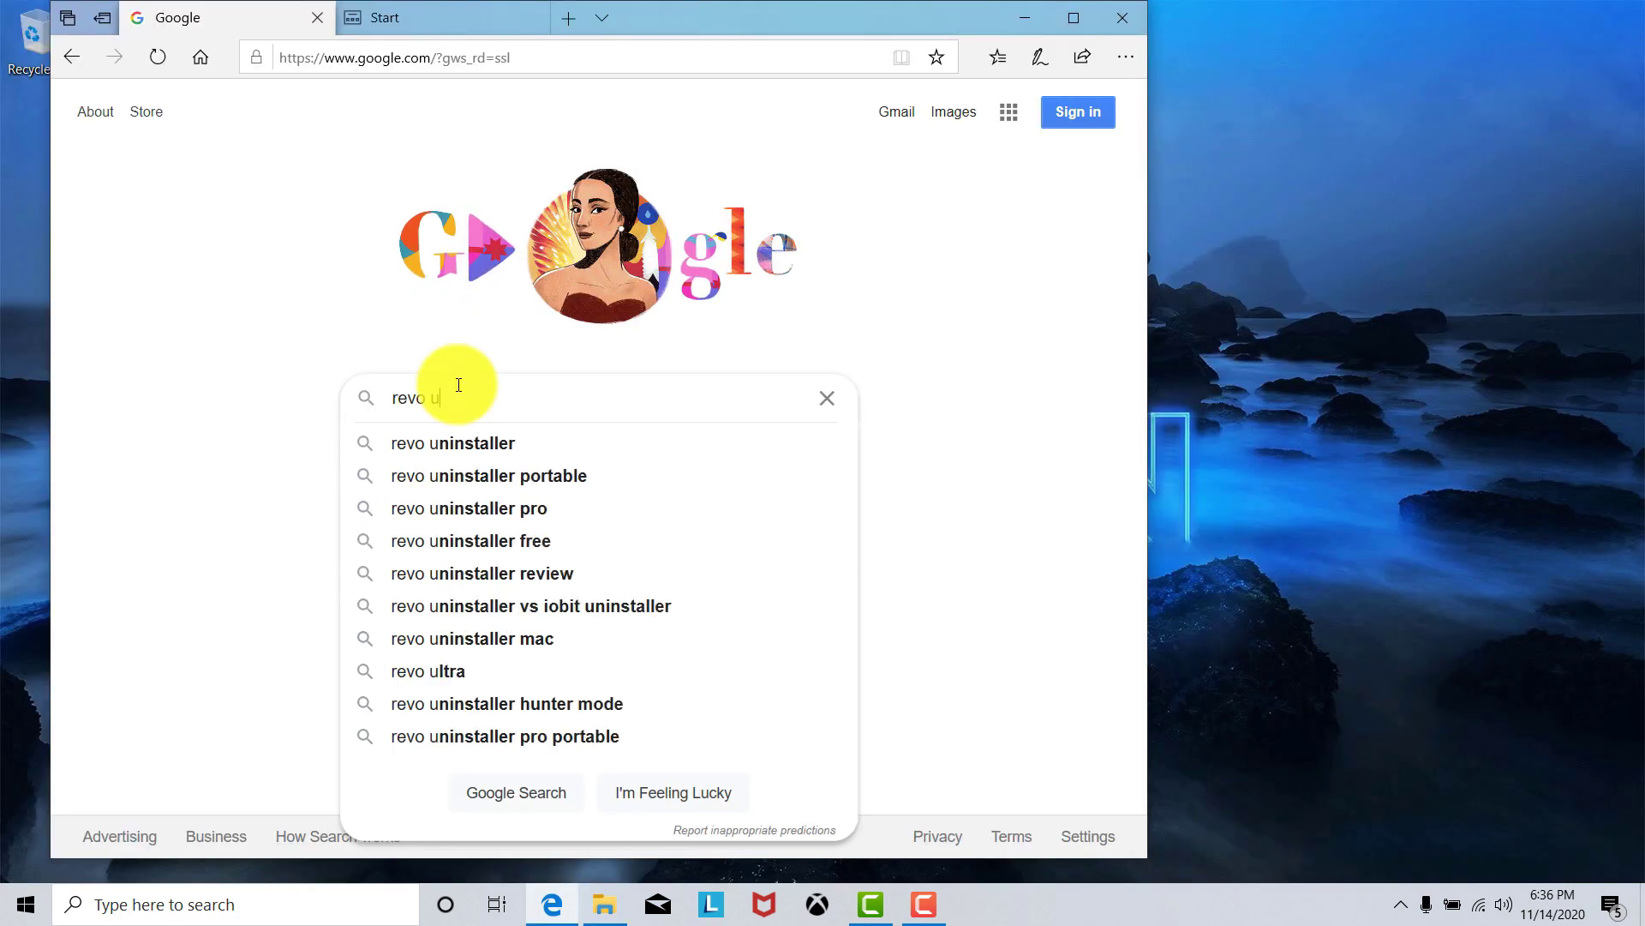
{"action": "key", "text": "Down"}
{"action": "key", "text": "Return"}
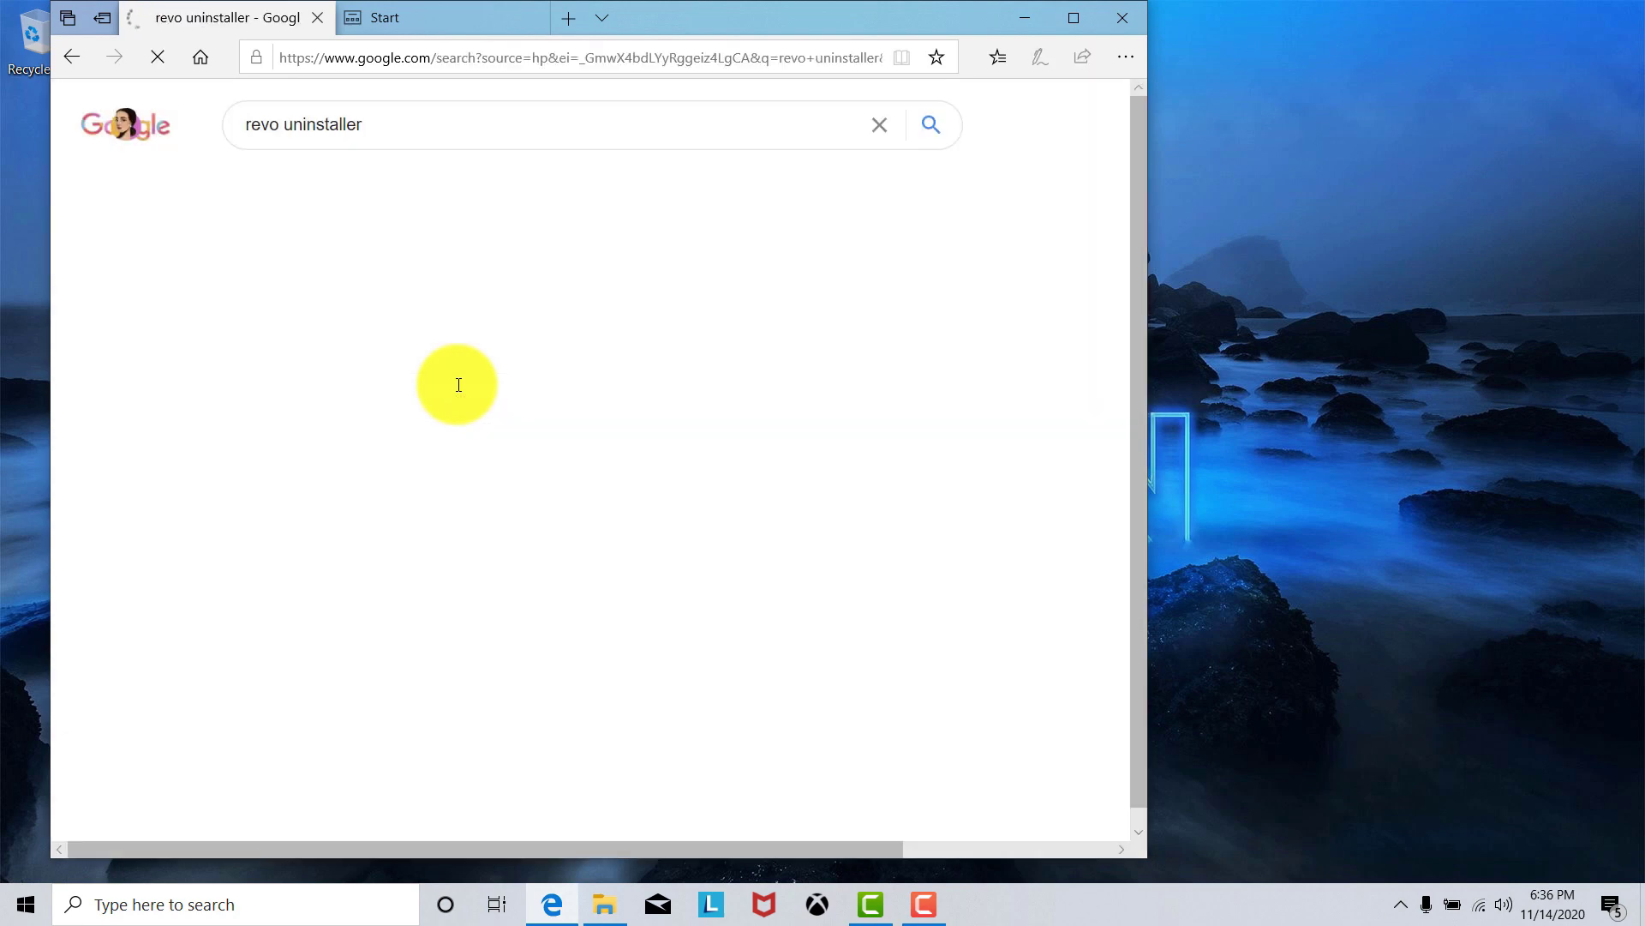
{"action": "left_click", "coordinate": [434, 302]}
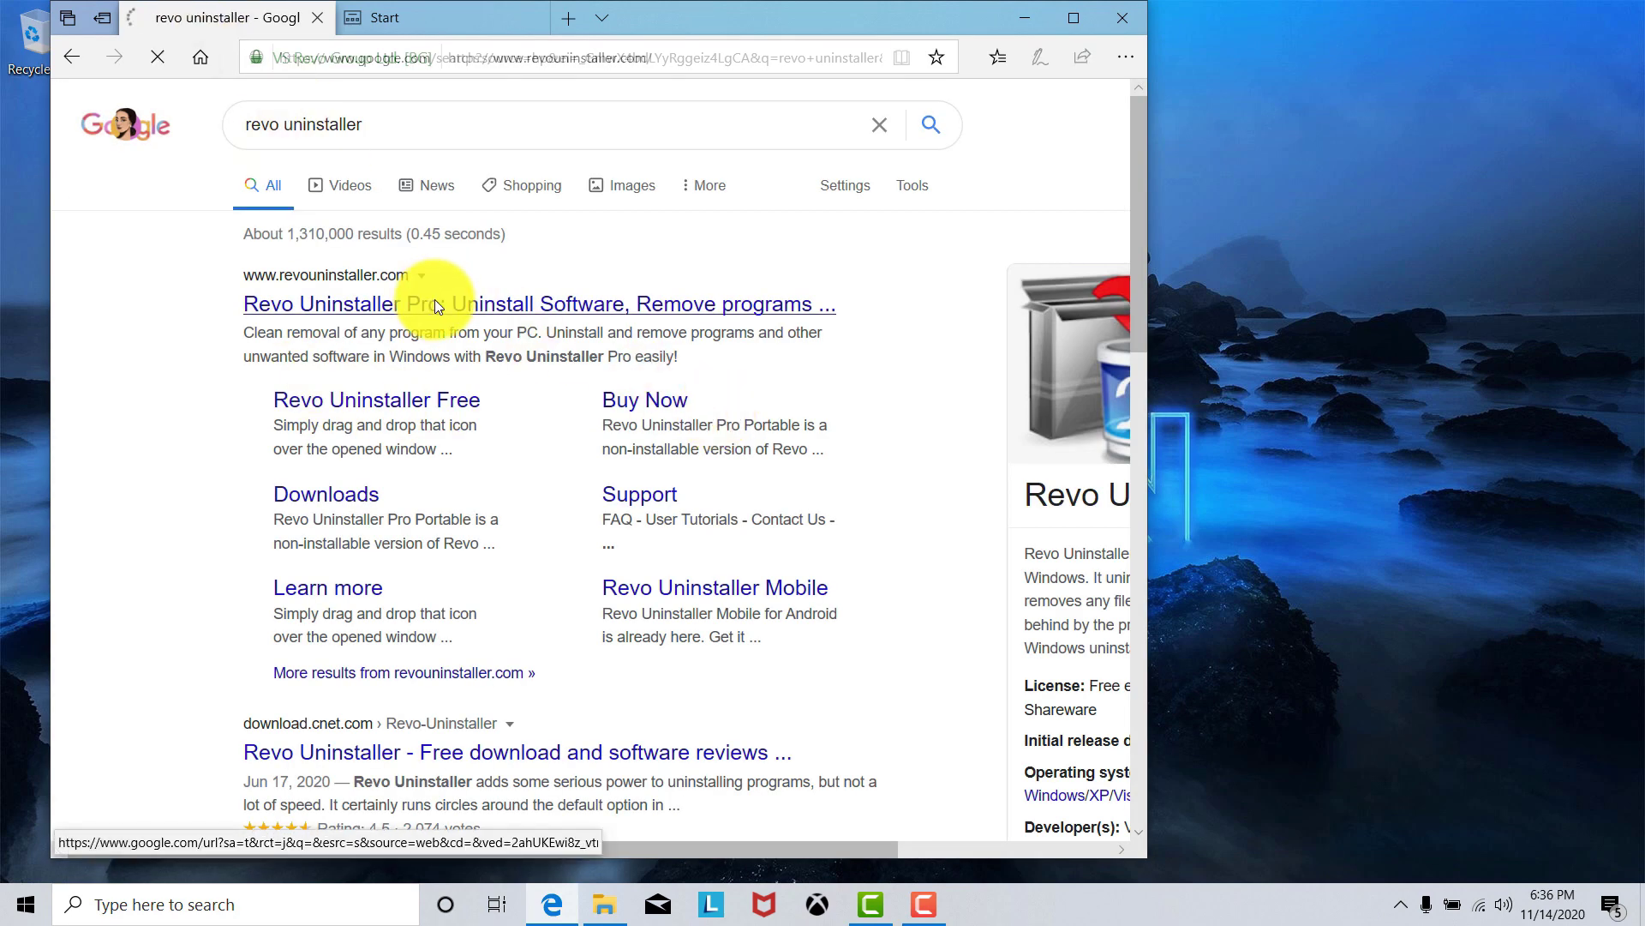
{"action": "left_click", "coordinate": [1047, 220]}
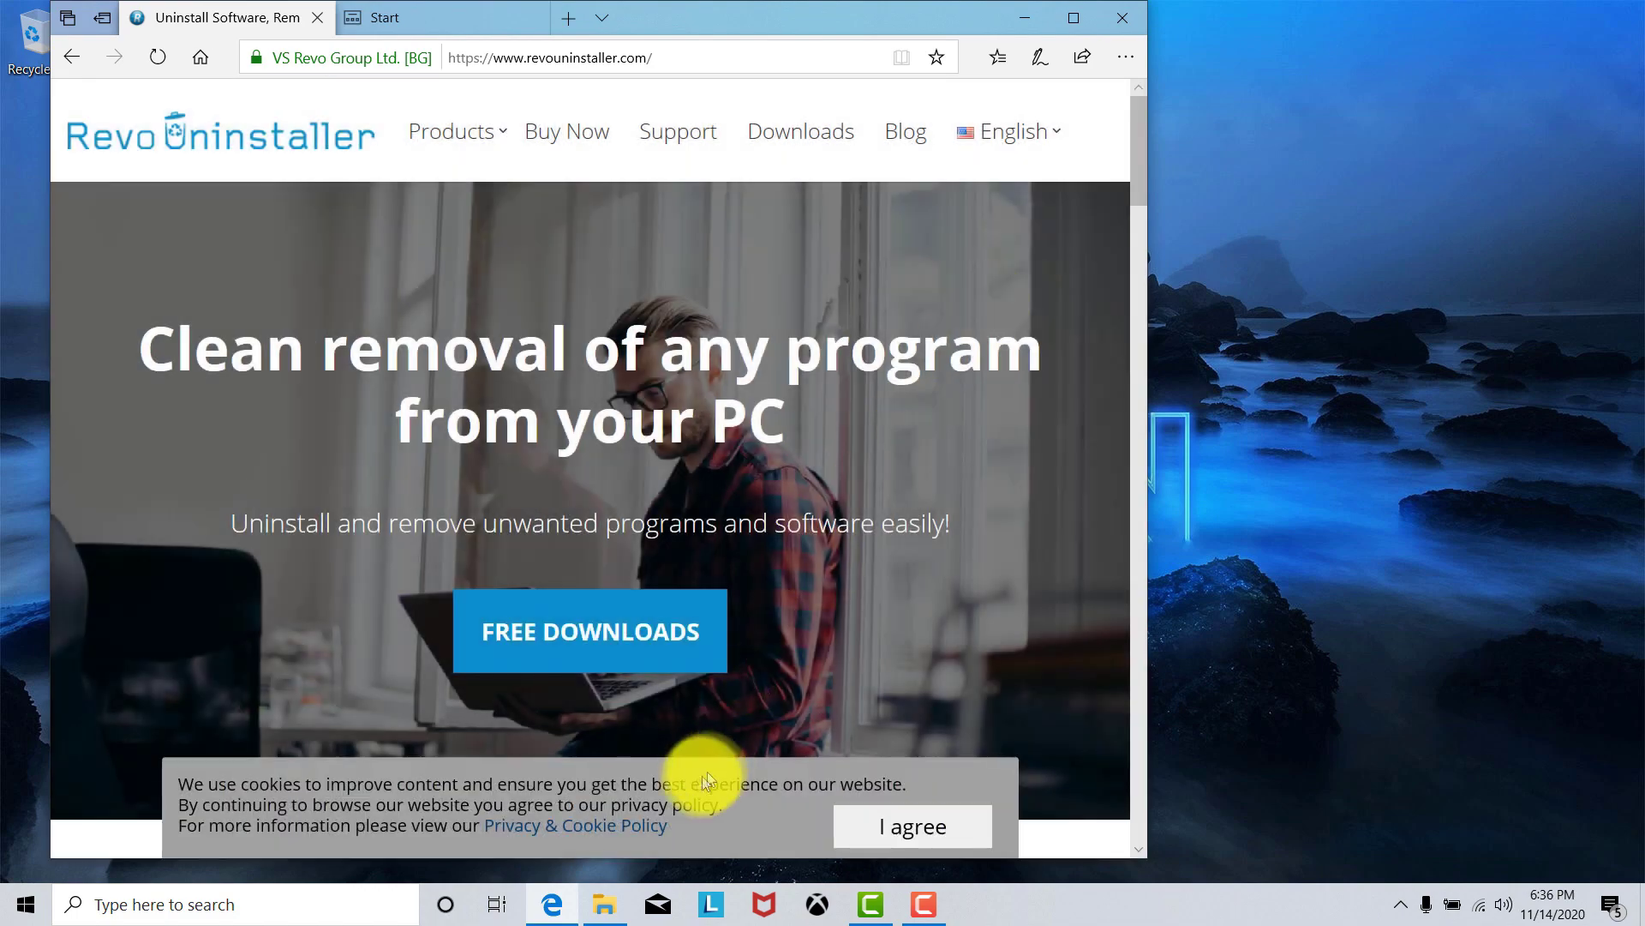
Step: Download the free Revo Uninstaller 2.1.7 and finish its installation
{"action": "left_click", "coordinate": [584, 607]}
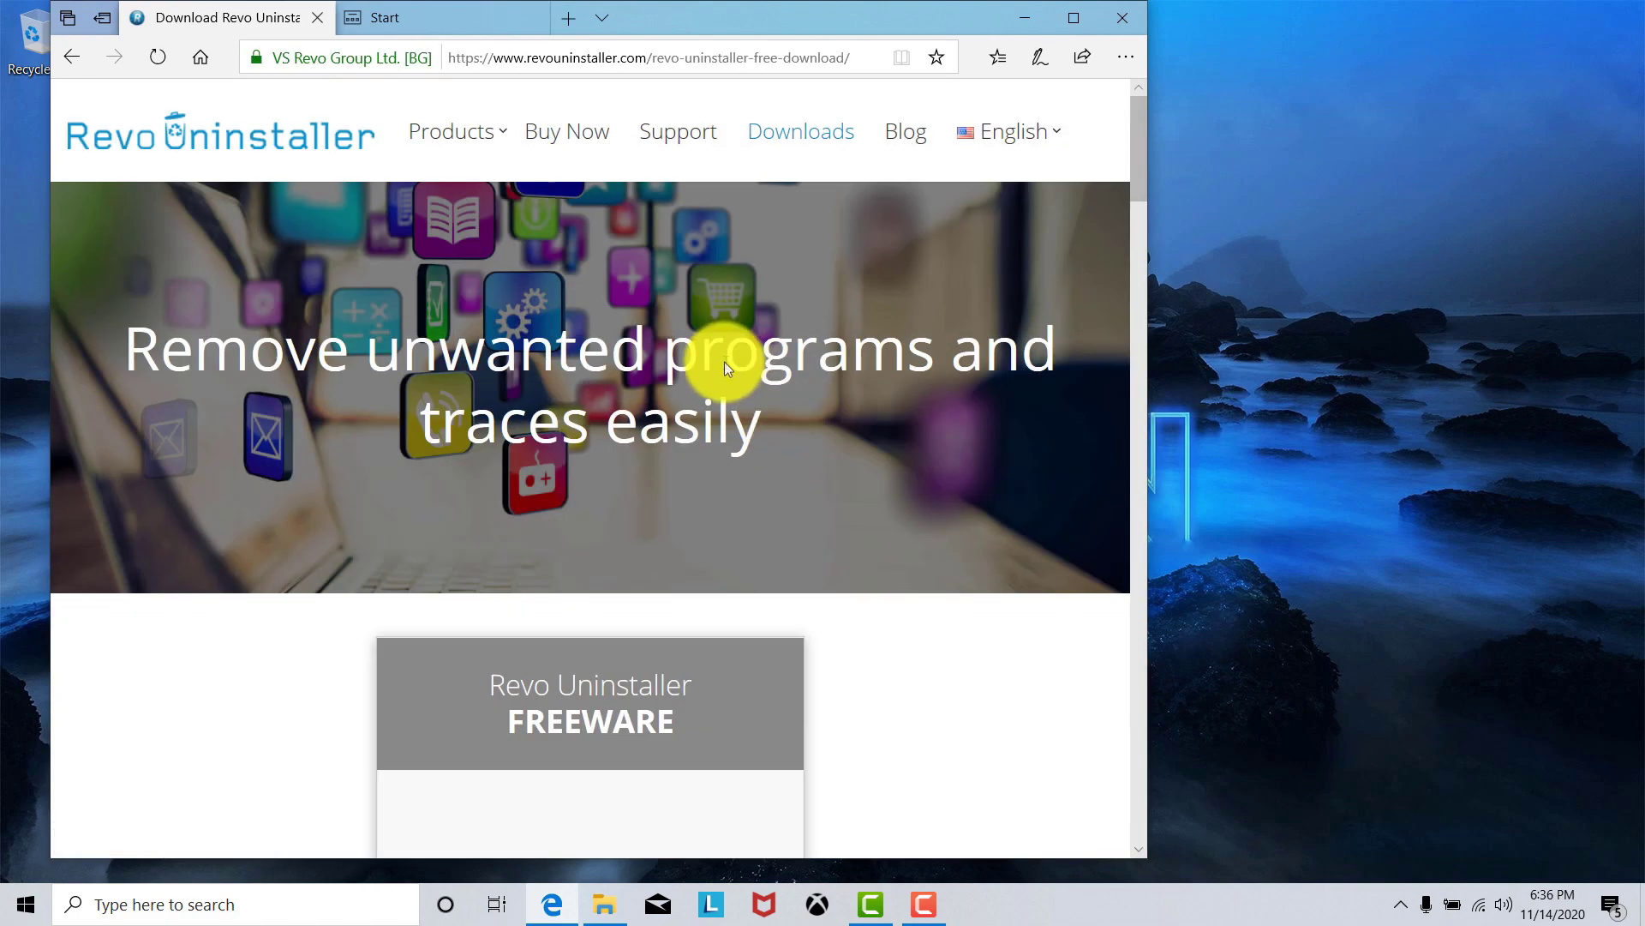
{"action": "scroll", "coordinate": [685, 351], "scroll_direction": "down", "scroll_amount": 5}
{"action": "left_click", "coordinate": [581, 328]}
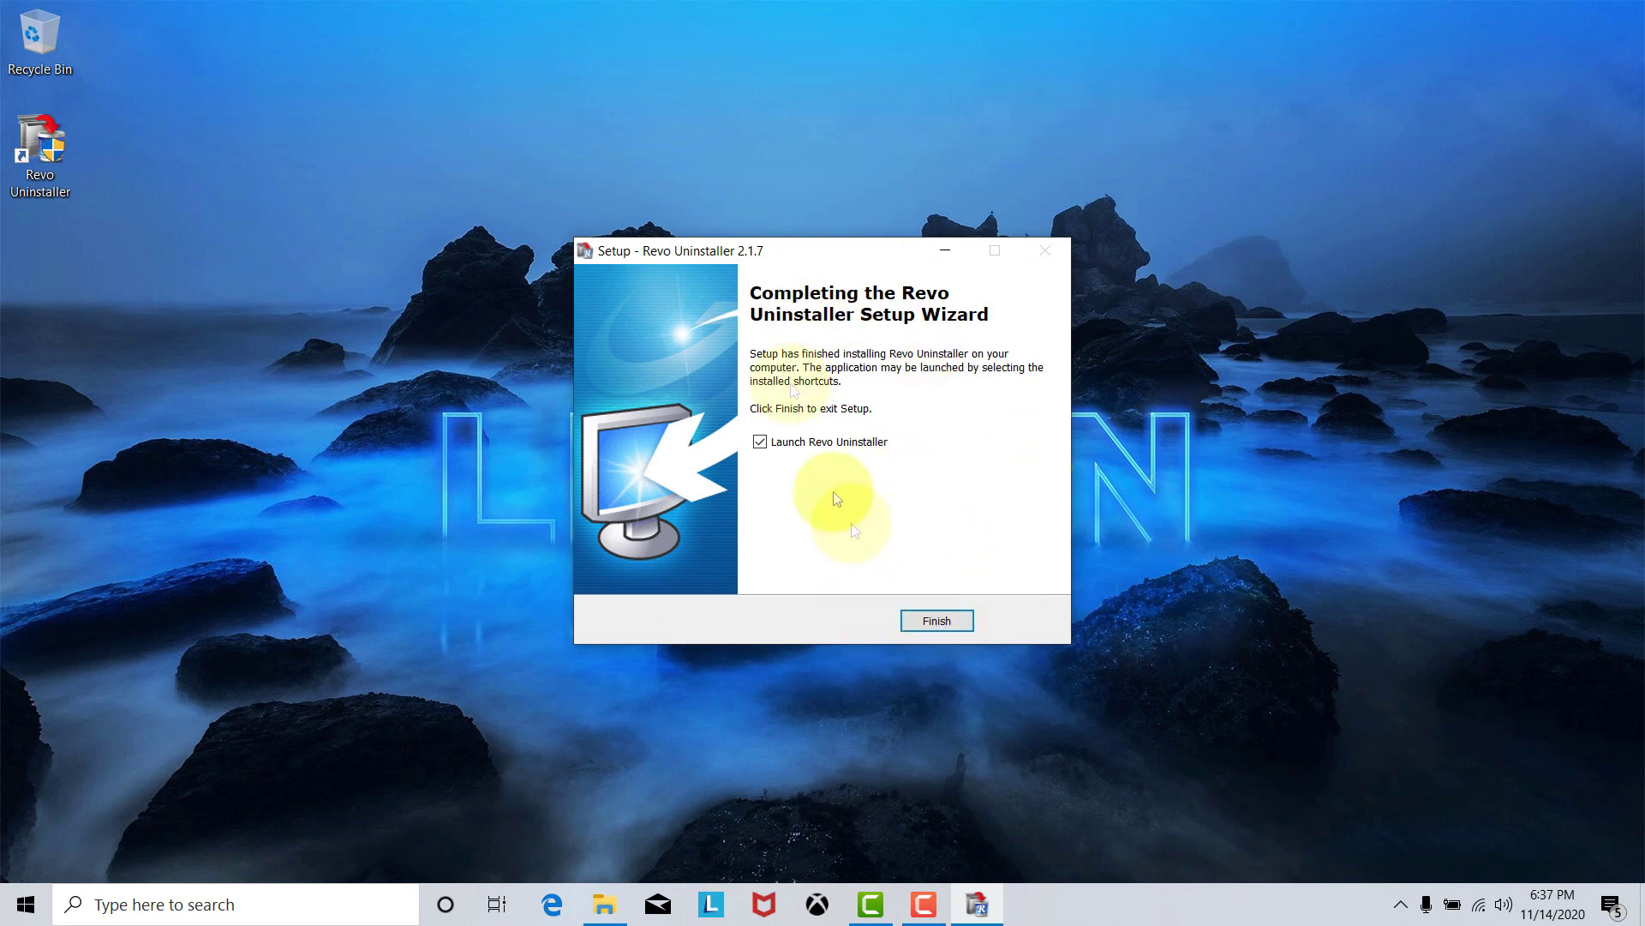
{"action": "left_click", "coordinate": [936, 620]}
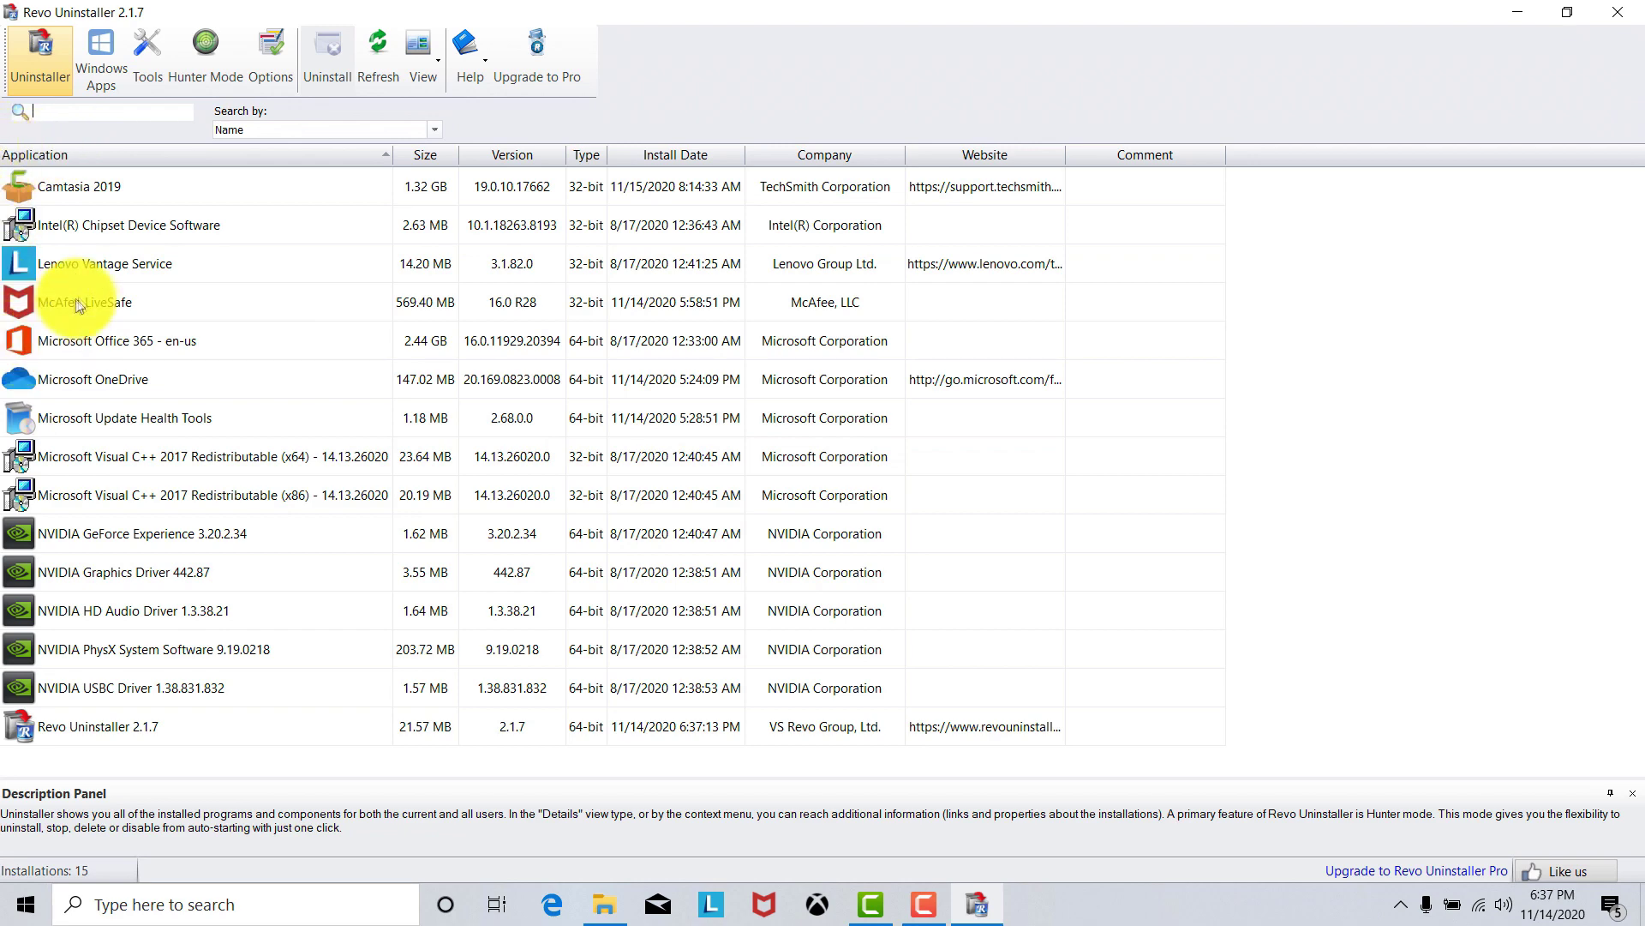
Step: Uninstall McAfee LiveSafe without a restore point, removing all its files and postponing restart, then scan for leftovers
{"action": "double_click", "coordinate": [133, 310]}
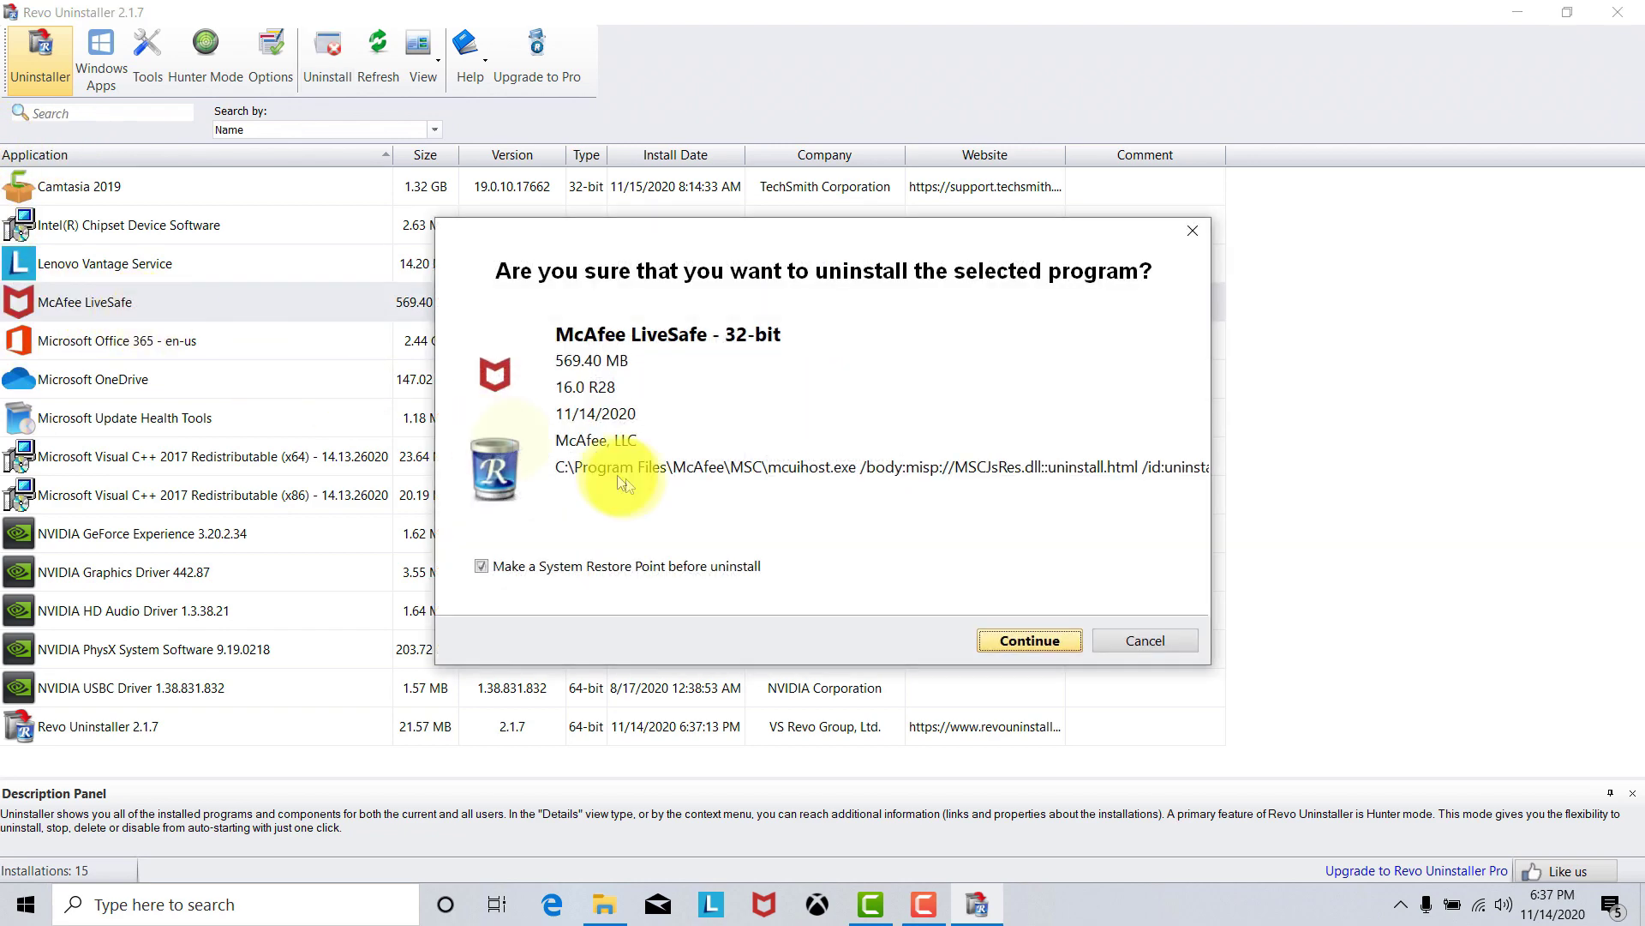
{"action": "left_click", "coordinate": [481, 566]}
{"action": "left_click", "coordinate": [1032, 642]}
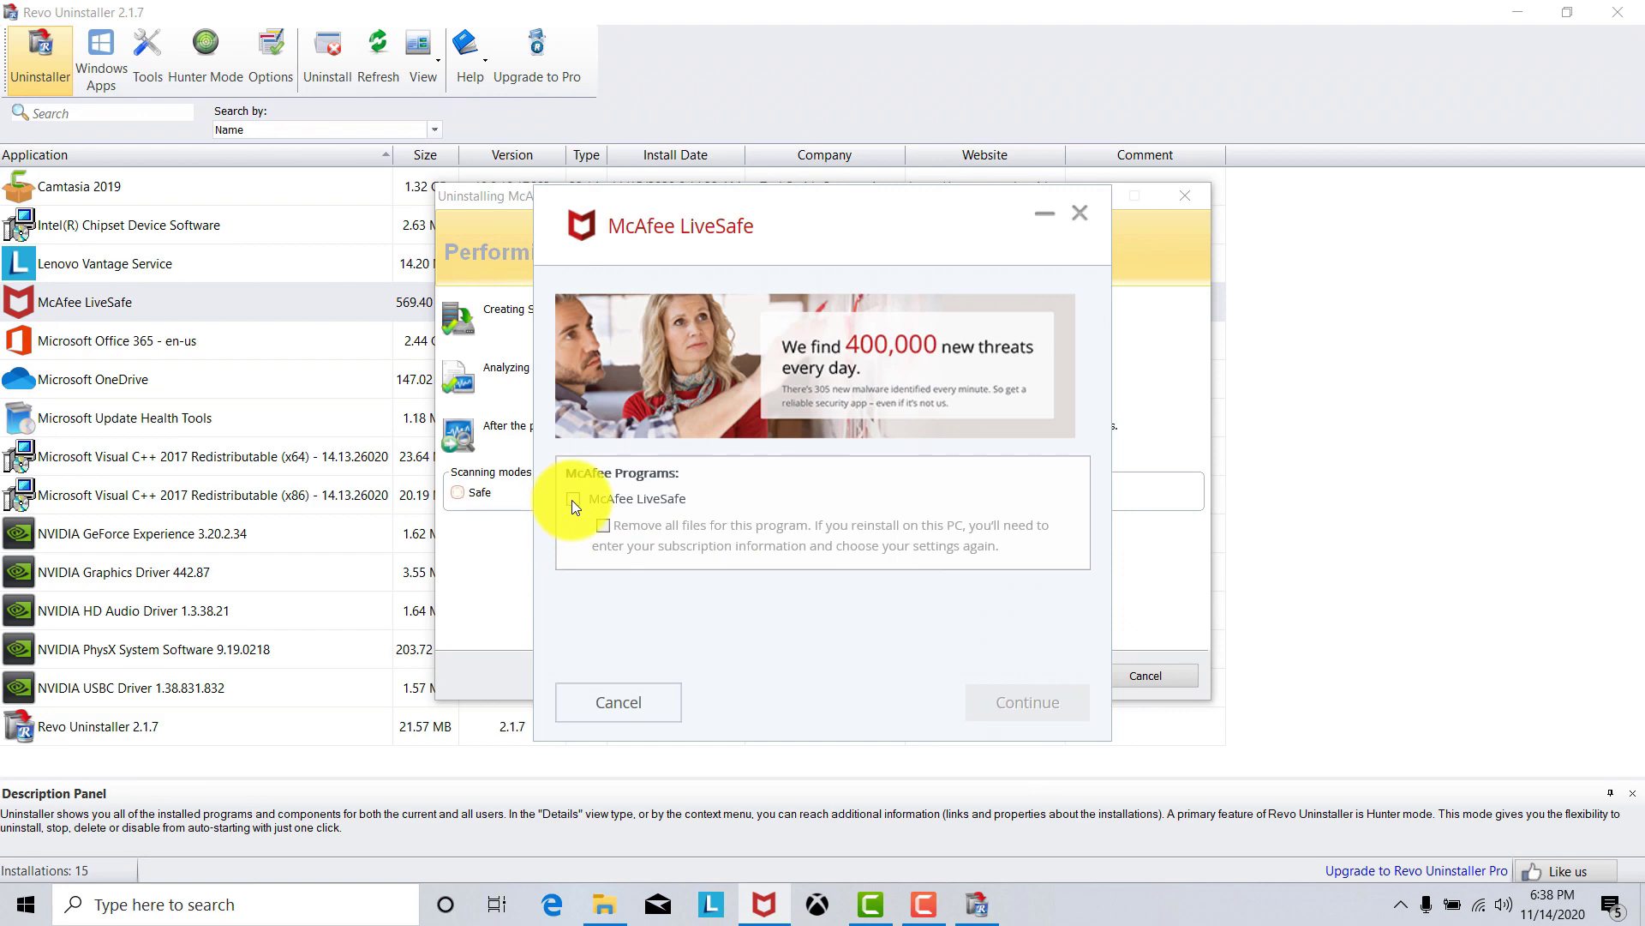
{"action": "left_click", "coordinate": [572, 500]}
{"action": "left_click", "coordinate": [598, 524]}
{"action": "left_click", "coordinate": [1041, 718]}
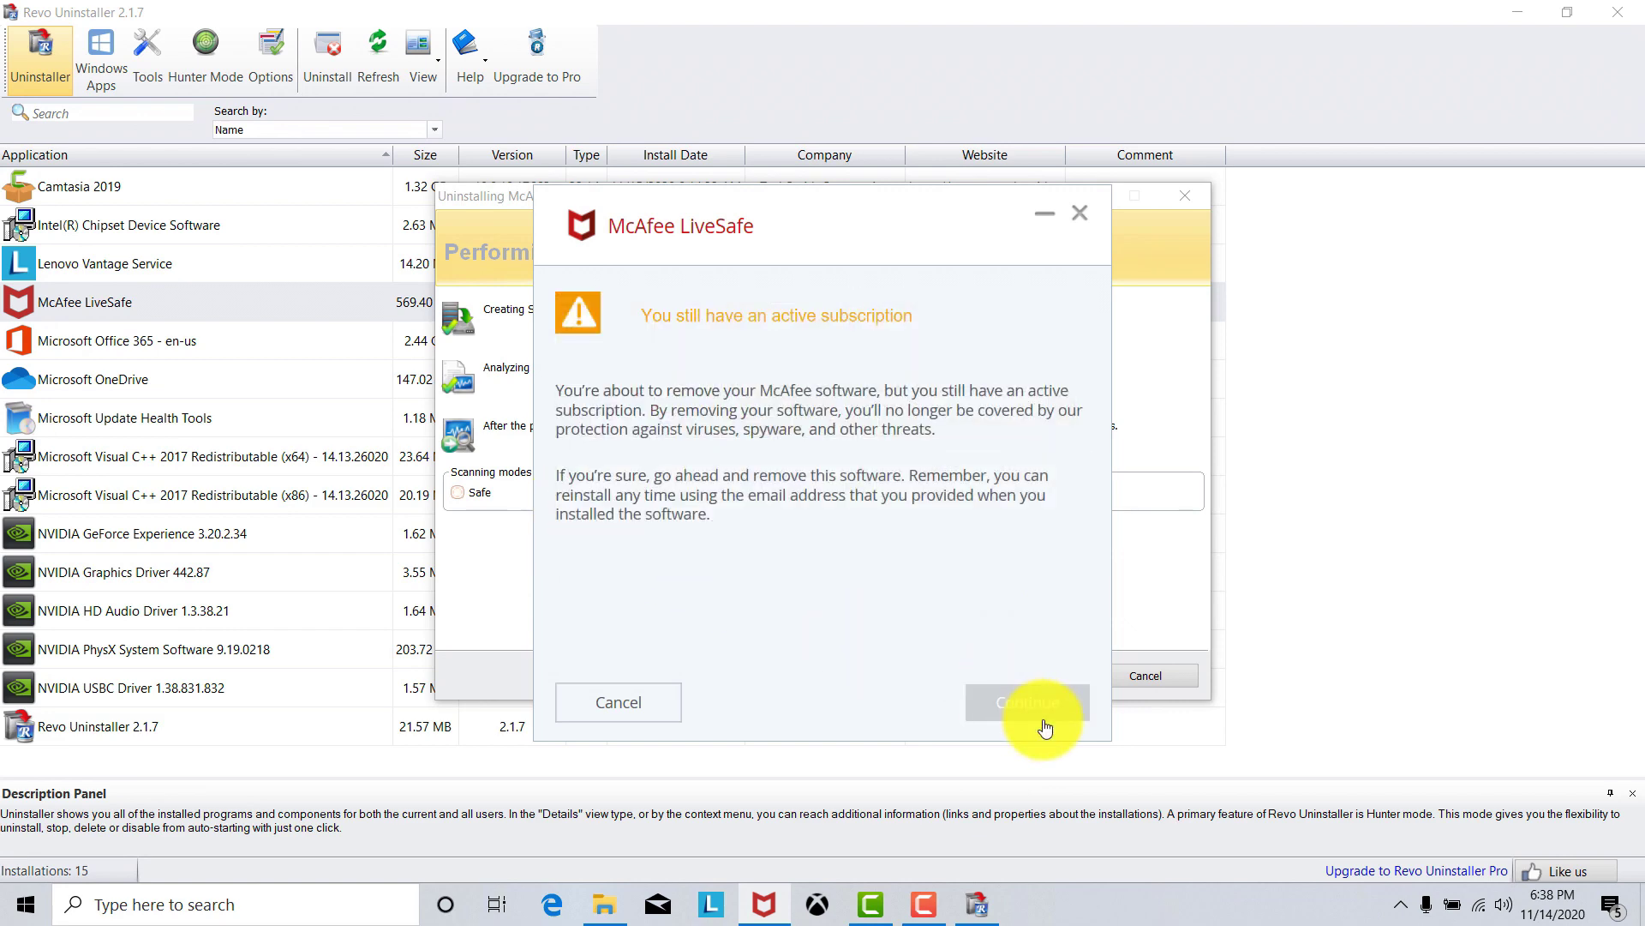
{"action": "left_click", "coordinate": [1042, 718]}
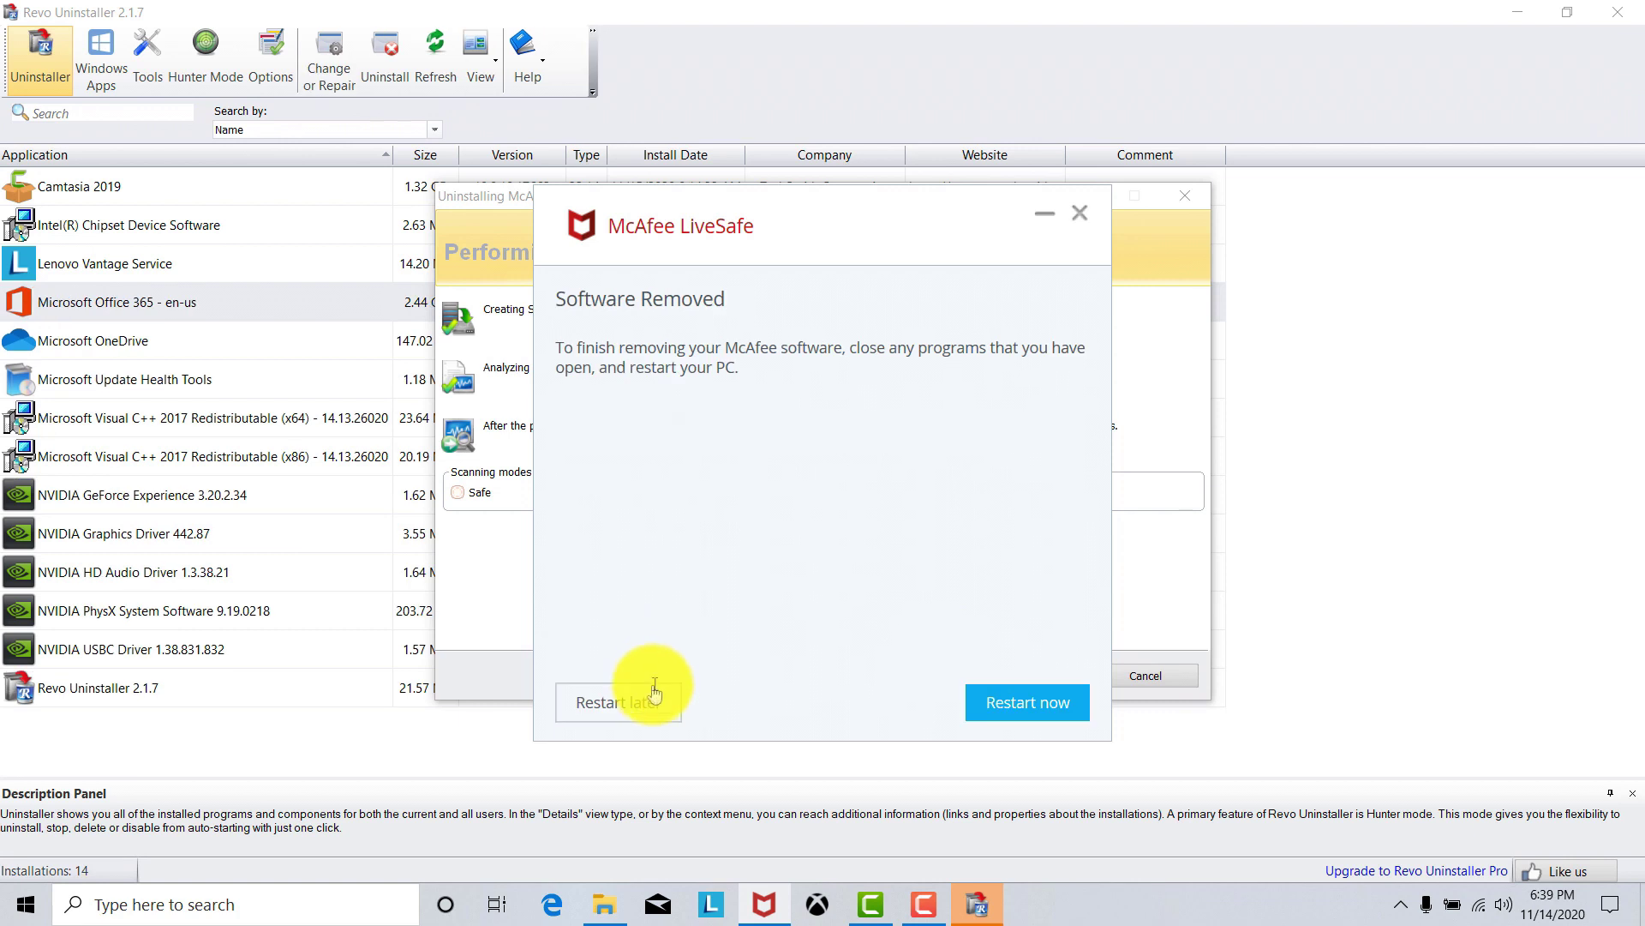
{"action": "left_click", "coordinate": [646, 699]}
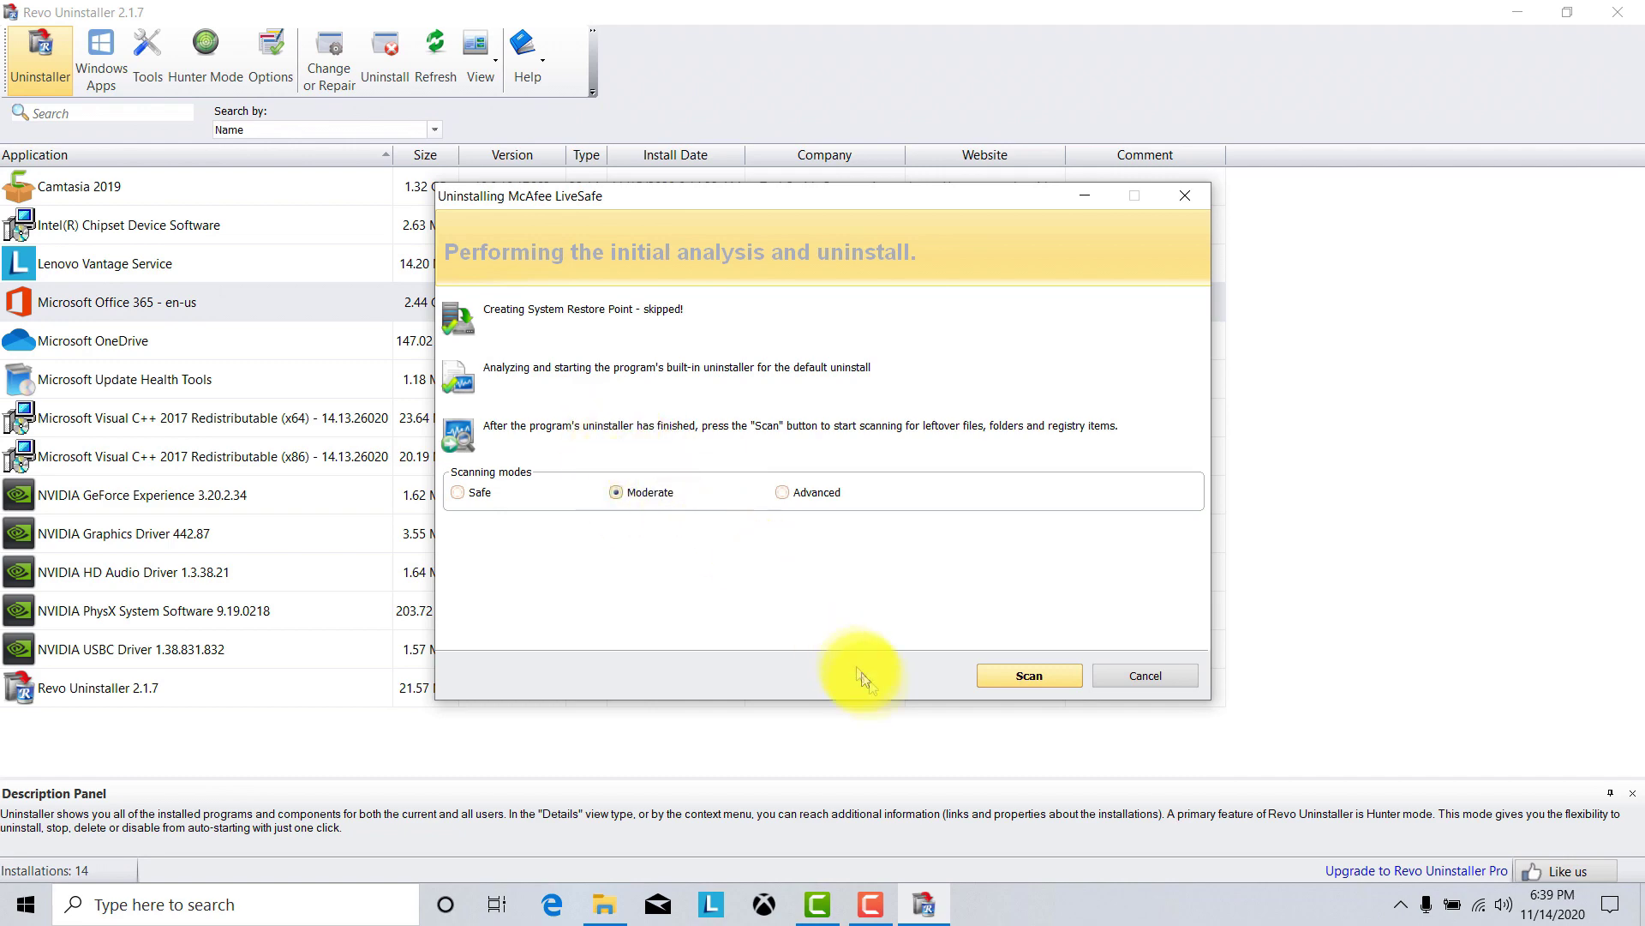
{"action": "left_click", "coordinate": [984, 675]}
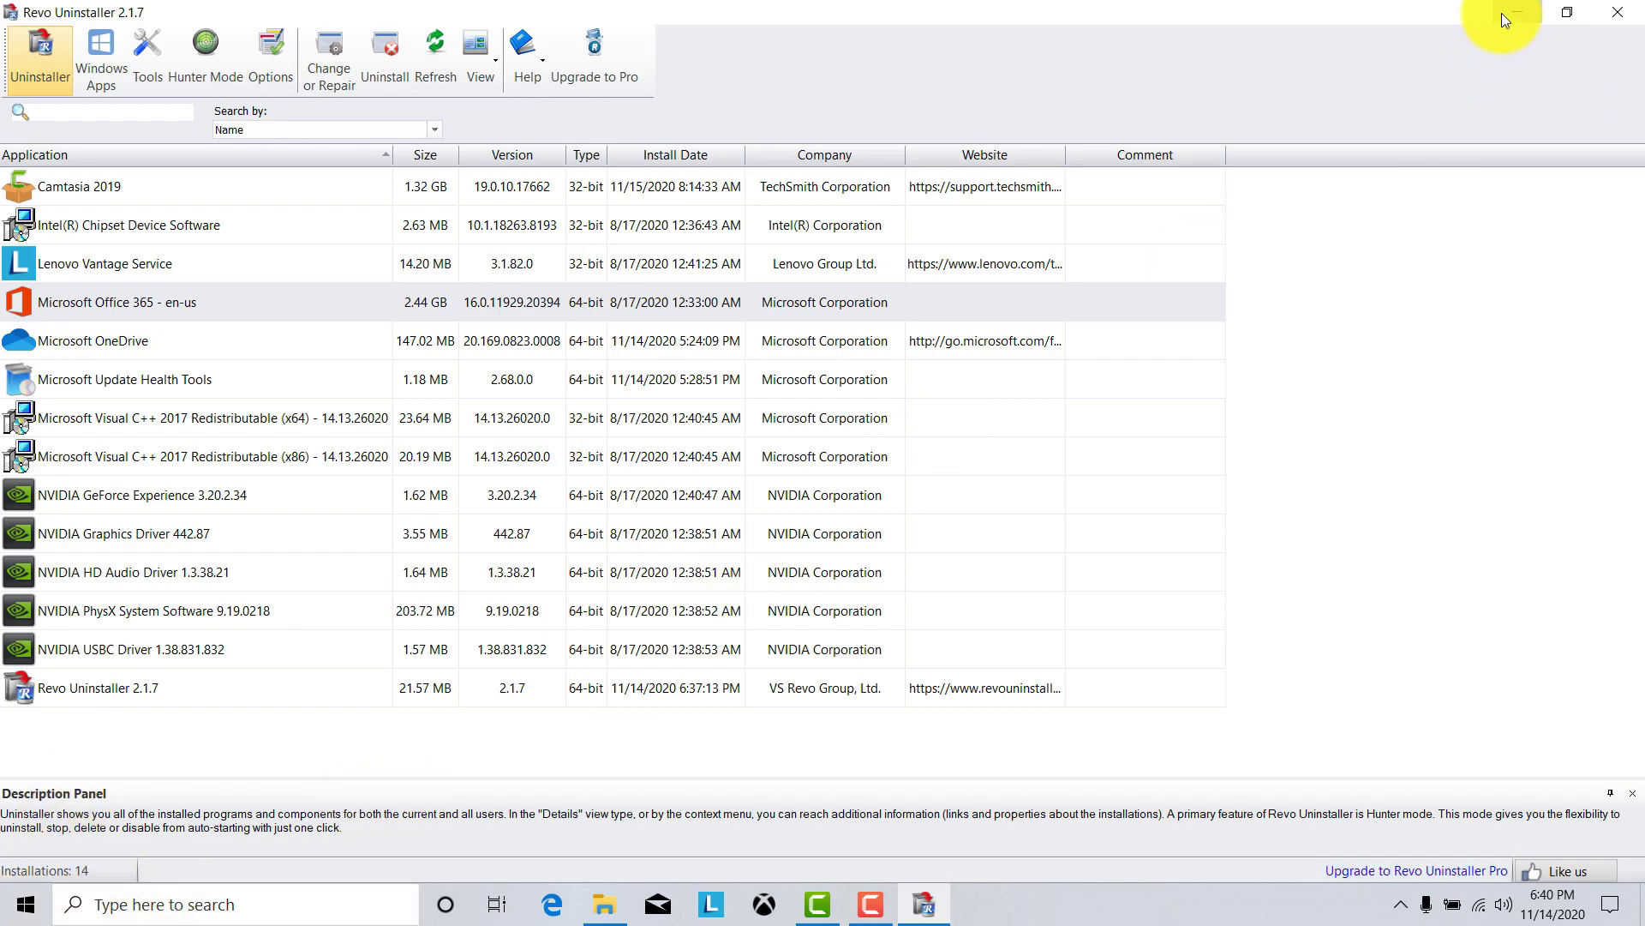
Step: Minimize Revo Uninstaller and browse the installed apps list in Windows Settings
{"action": "left_click", "coordinate": [1513, 14]}
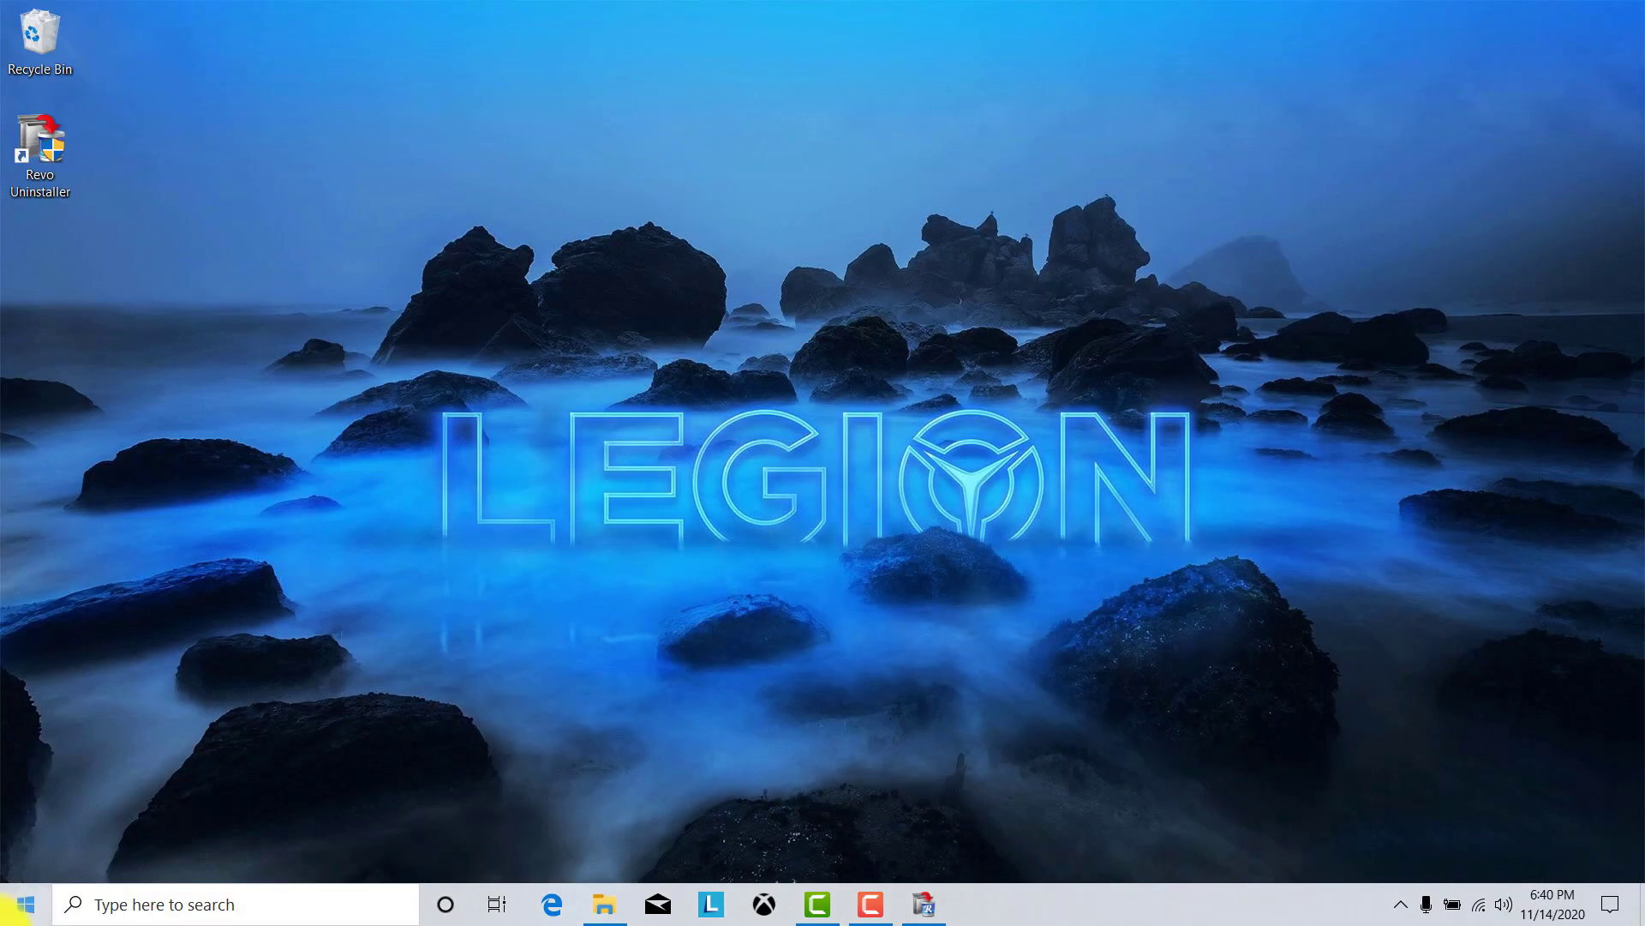
{"action": "left_click", "coordinate": [26, 904]}
{"action": "left_click", "coordinate": [26, 793]}
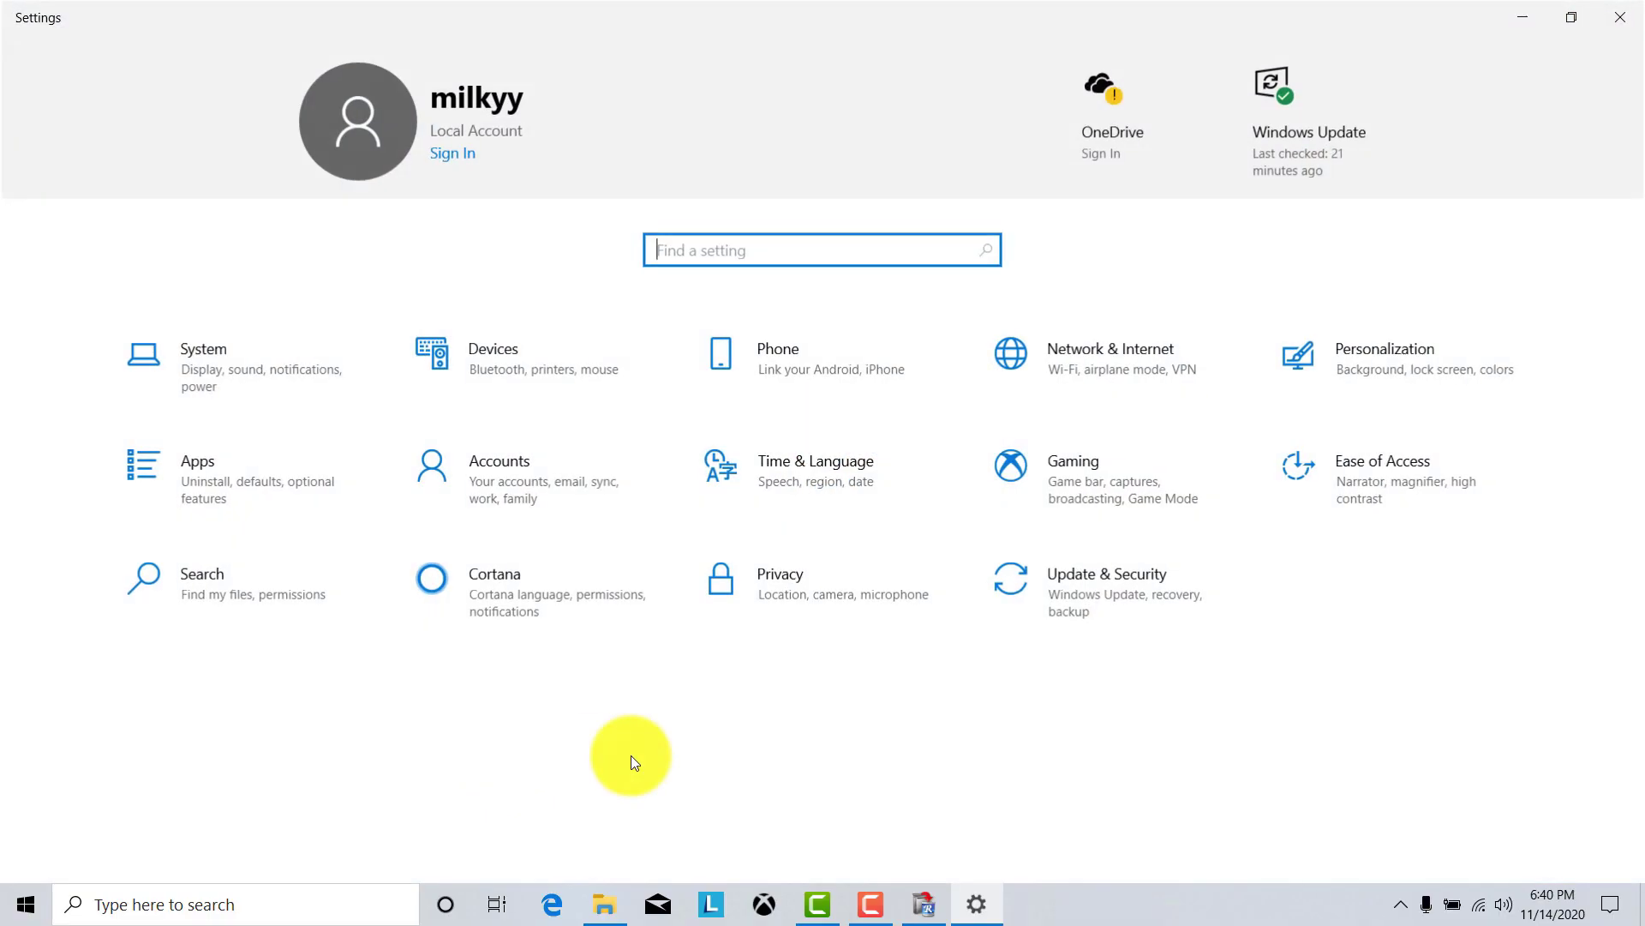
{"action": "left_click", "coordinate": [310, 508]}
{"action": "scroll", "coordinate": [1051, 584], "scroll_direction": "down", "scroll_amount": 3}
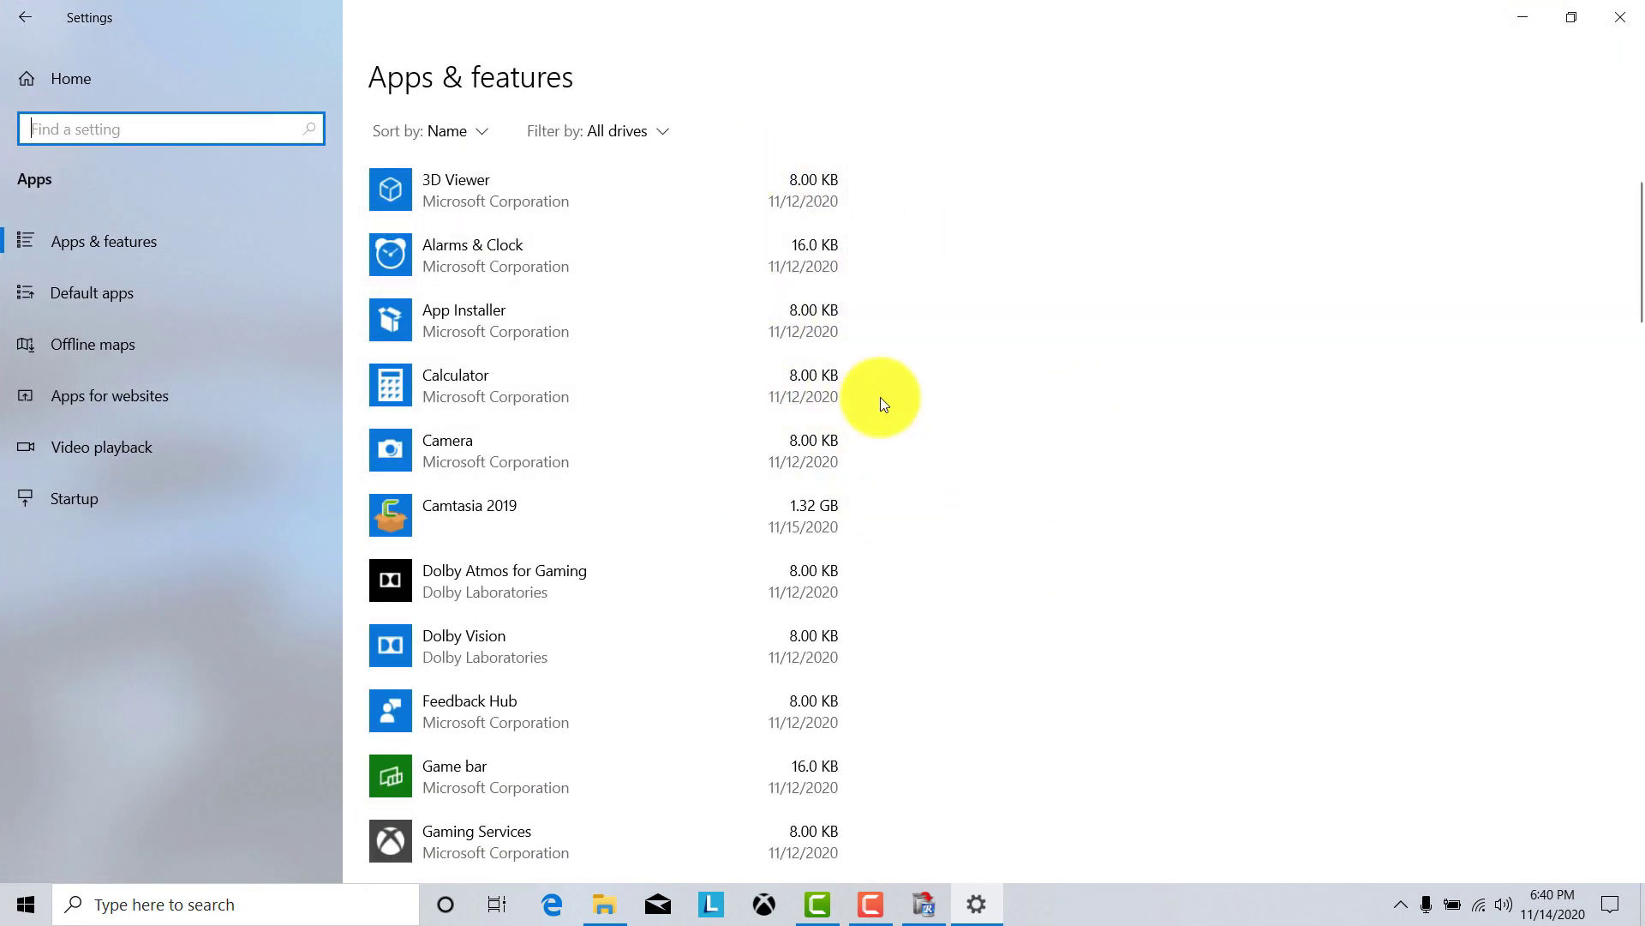
{"action": "scroll", "coordinate": [881, 403], "scroll_direction": "down", "scroll_amount": 10}
Step: Search 'con' to open Control Panel, then pin the Control Panel result to Start
{"action": "left_click", "coordinate": [142, 902]}
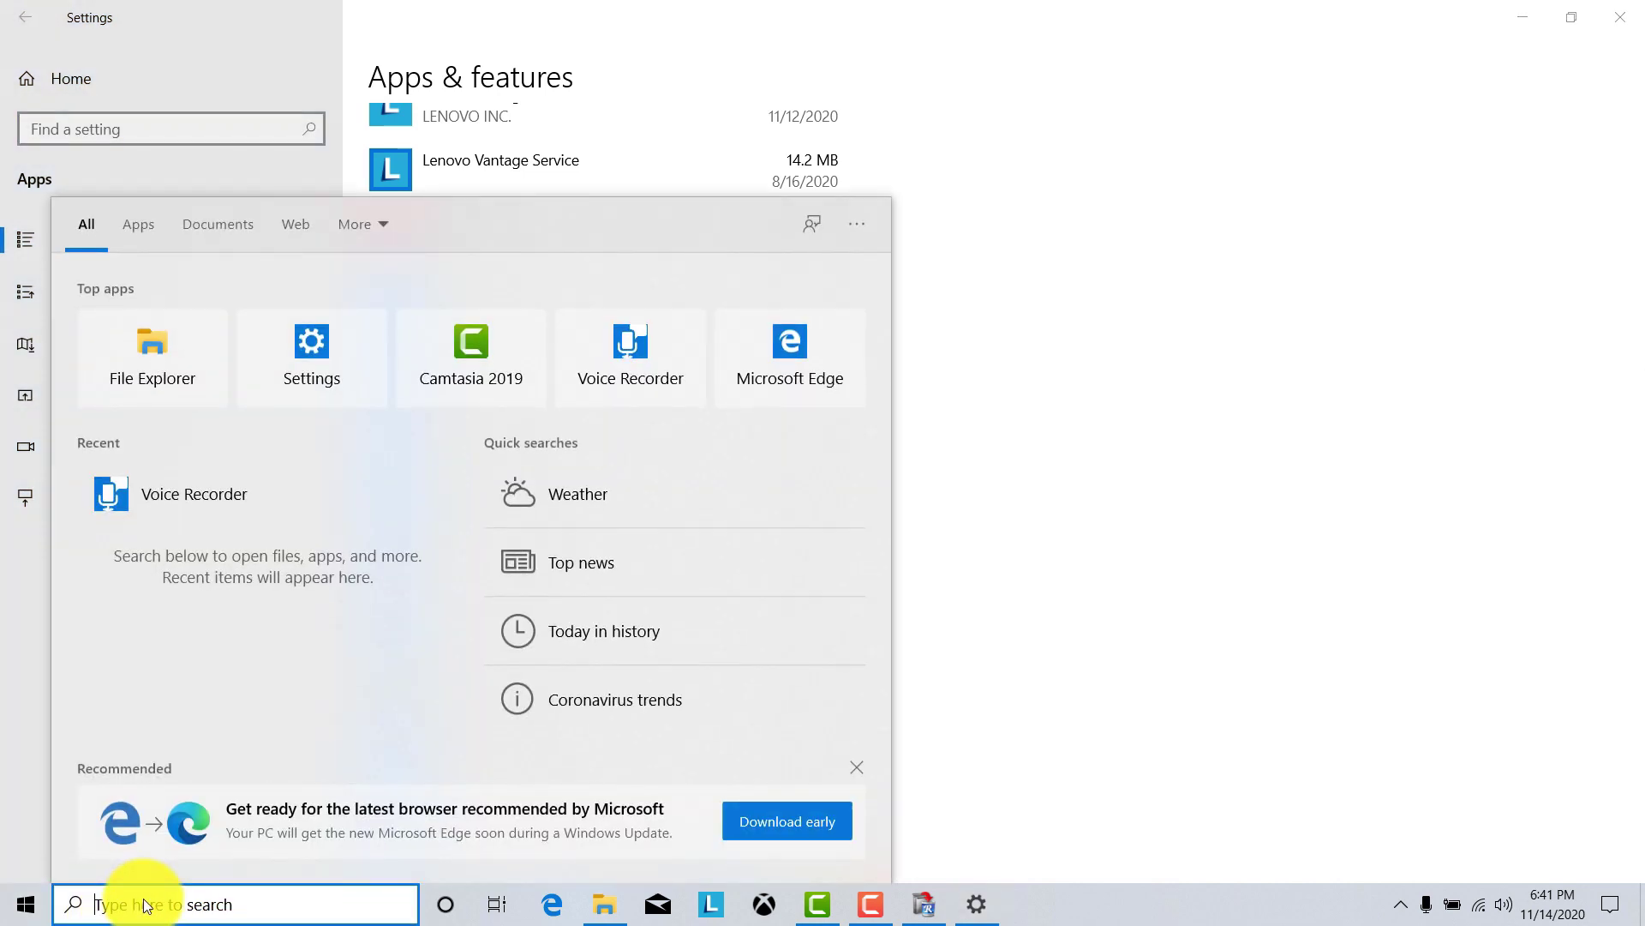
{"action": "type", "text": "con"}
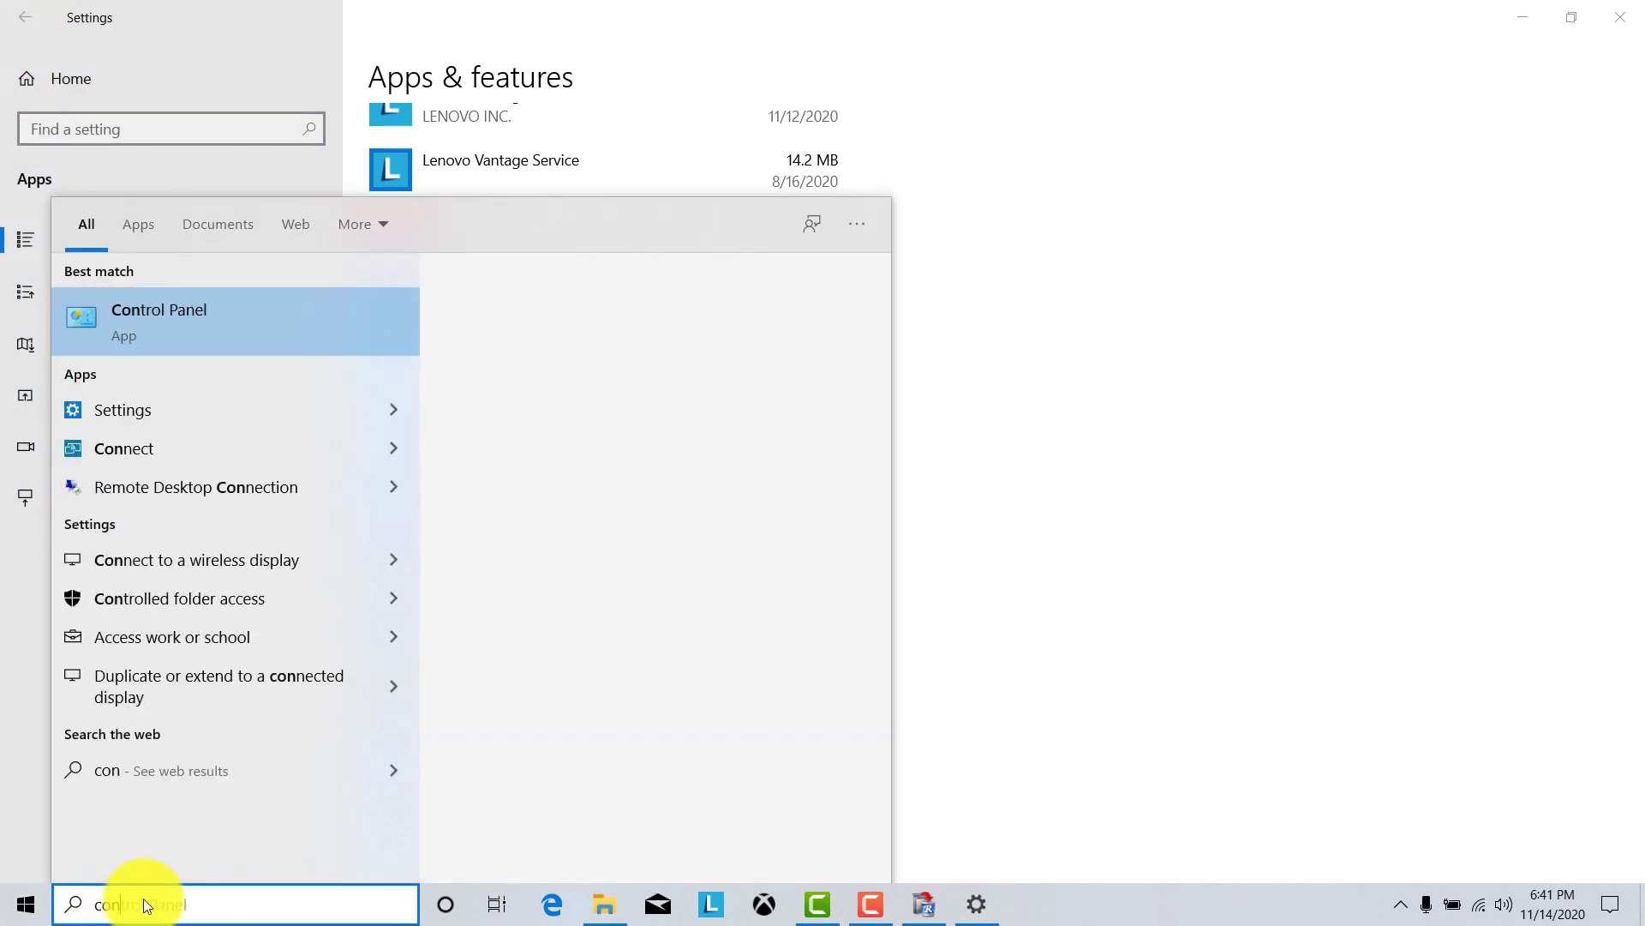
{"action": "left_click", "coordinate": [187, 320]}
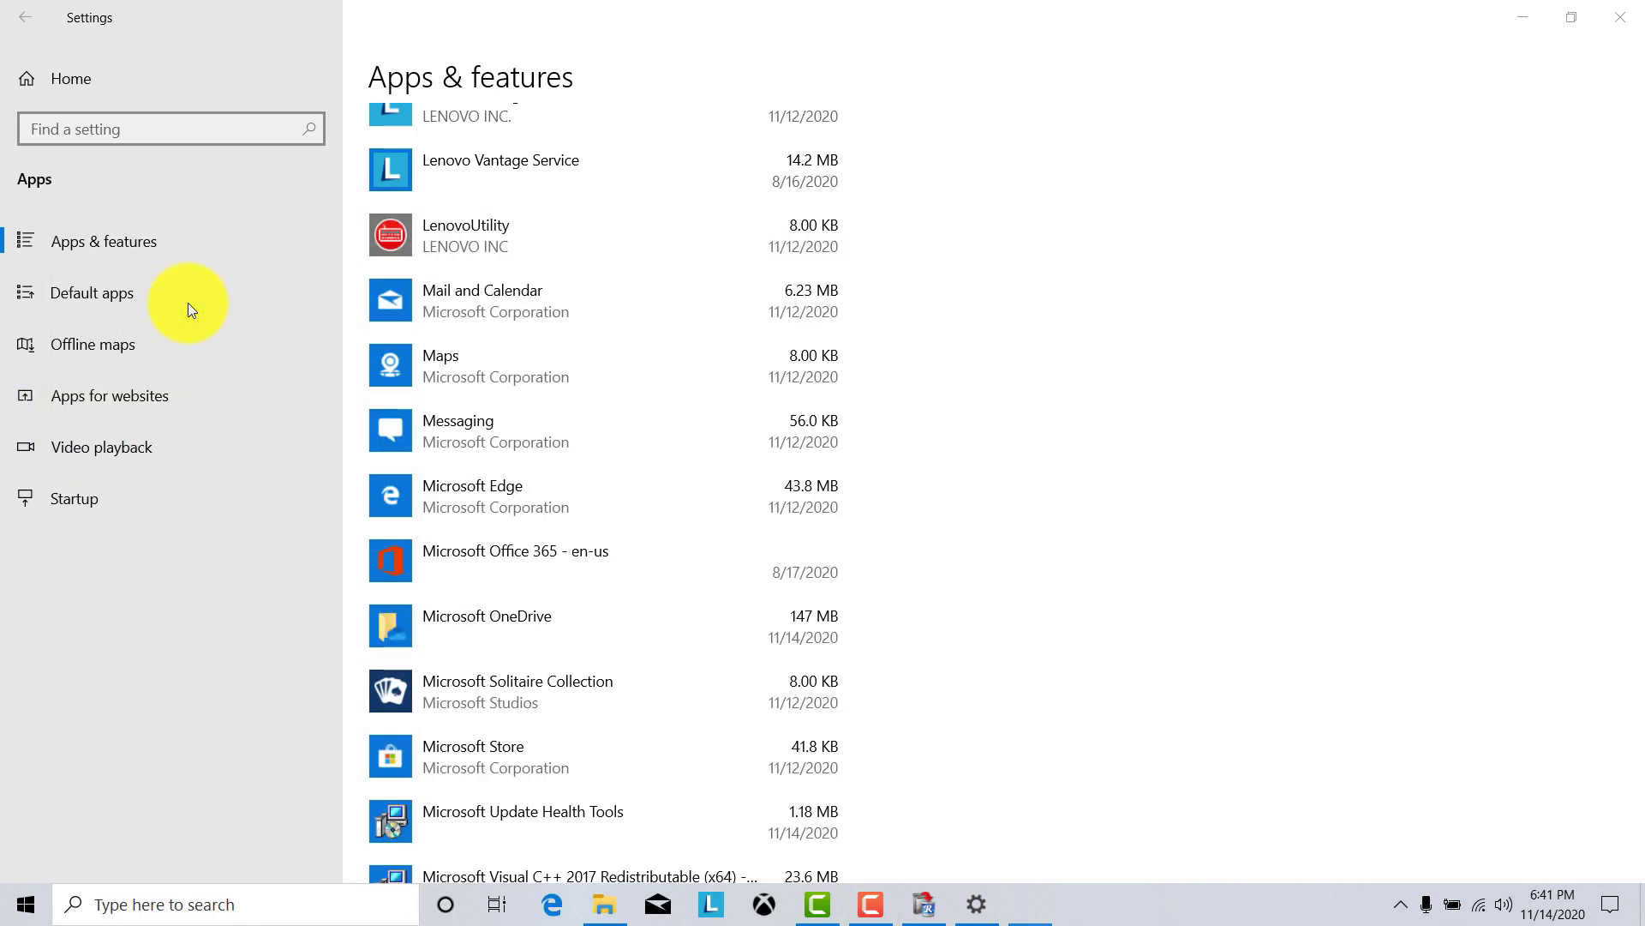
{"action": "left_click", "coordinate": [206, 907]}
{"action": "type", "text": "co"}
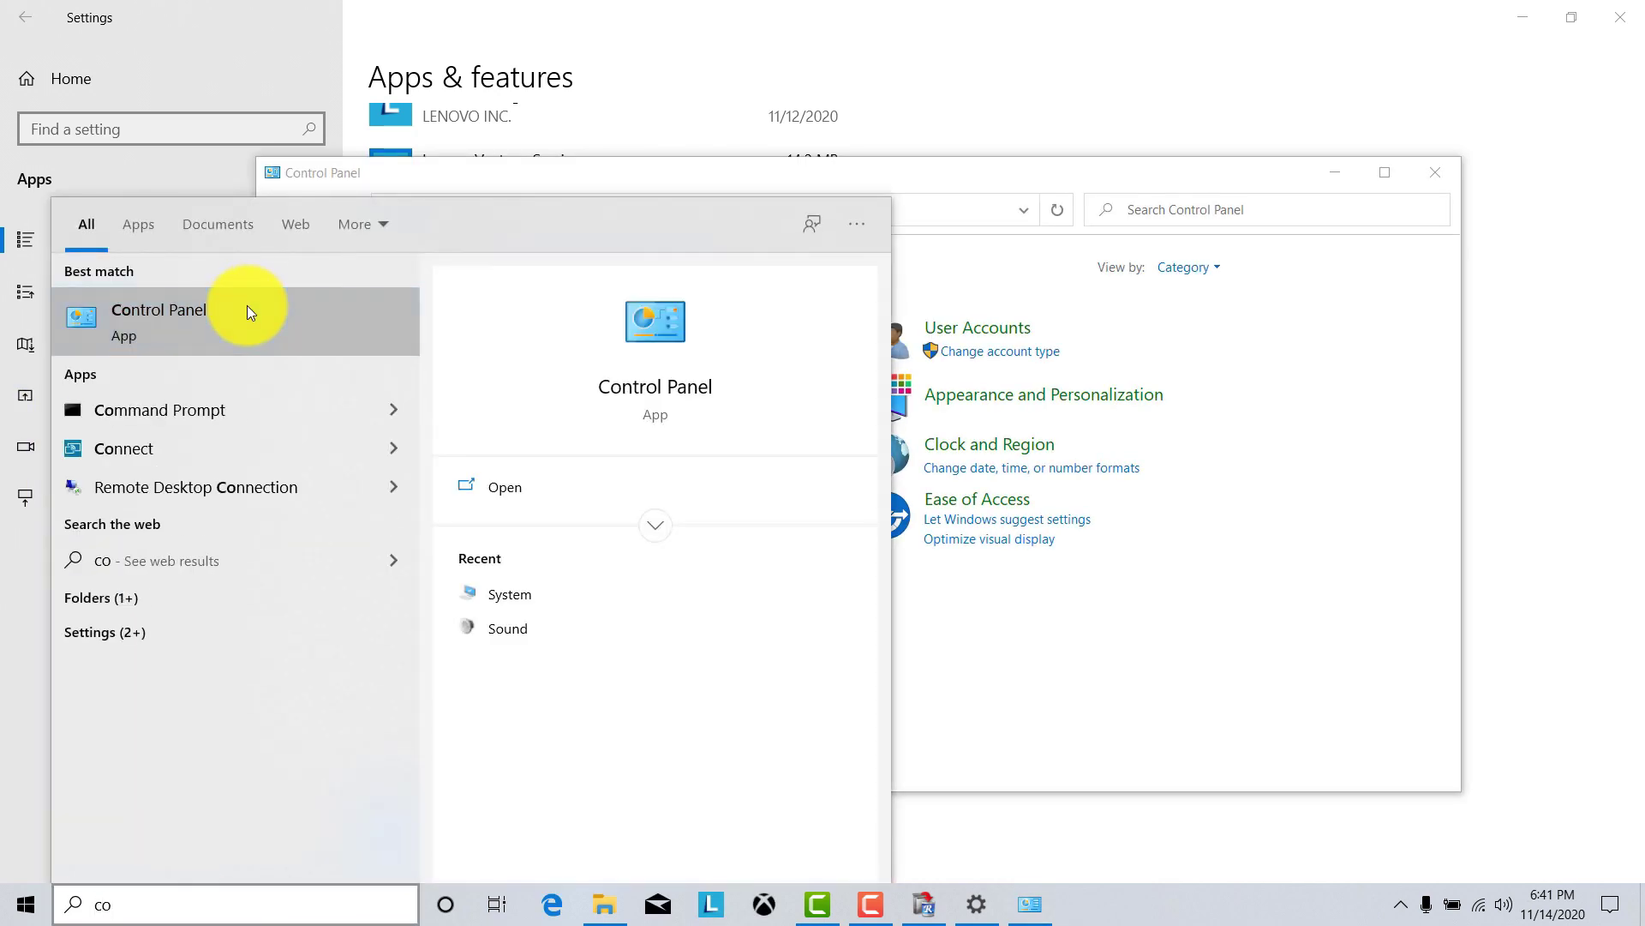
{"action": "right_click", "coordinate": [248, 313]}
{"action": "left_click", "coordinate": [332, 359]}
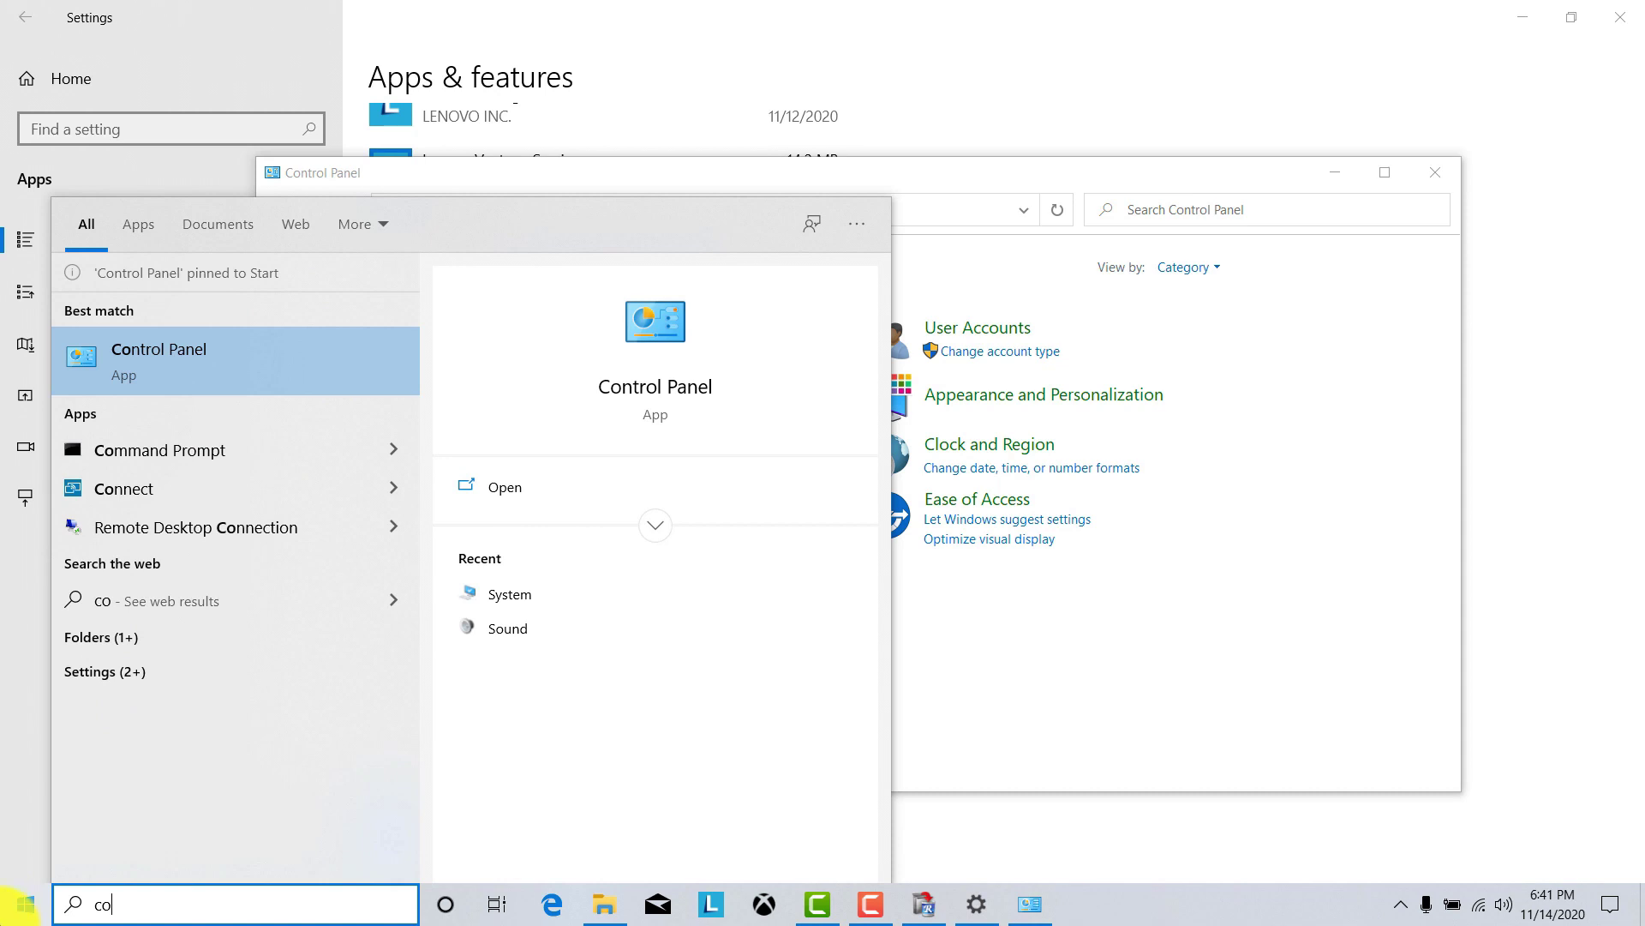
Step: Launch Control Panel from its new Start tile and open the installed programs list
{"action": "left_click", "coordinate": [25, 904]}
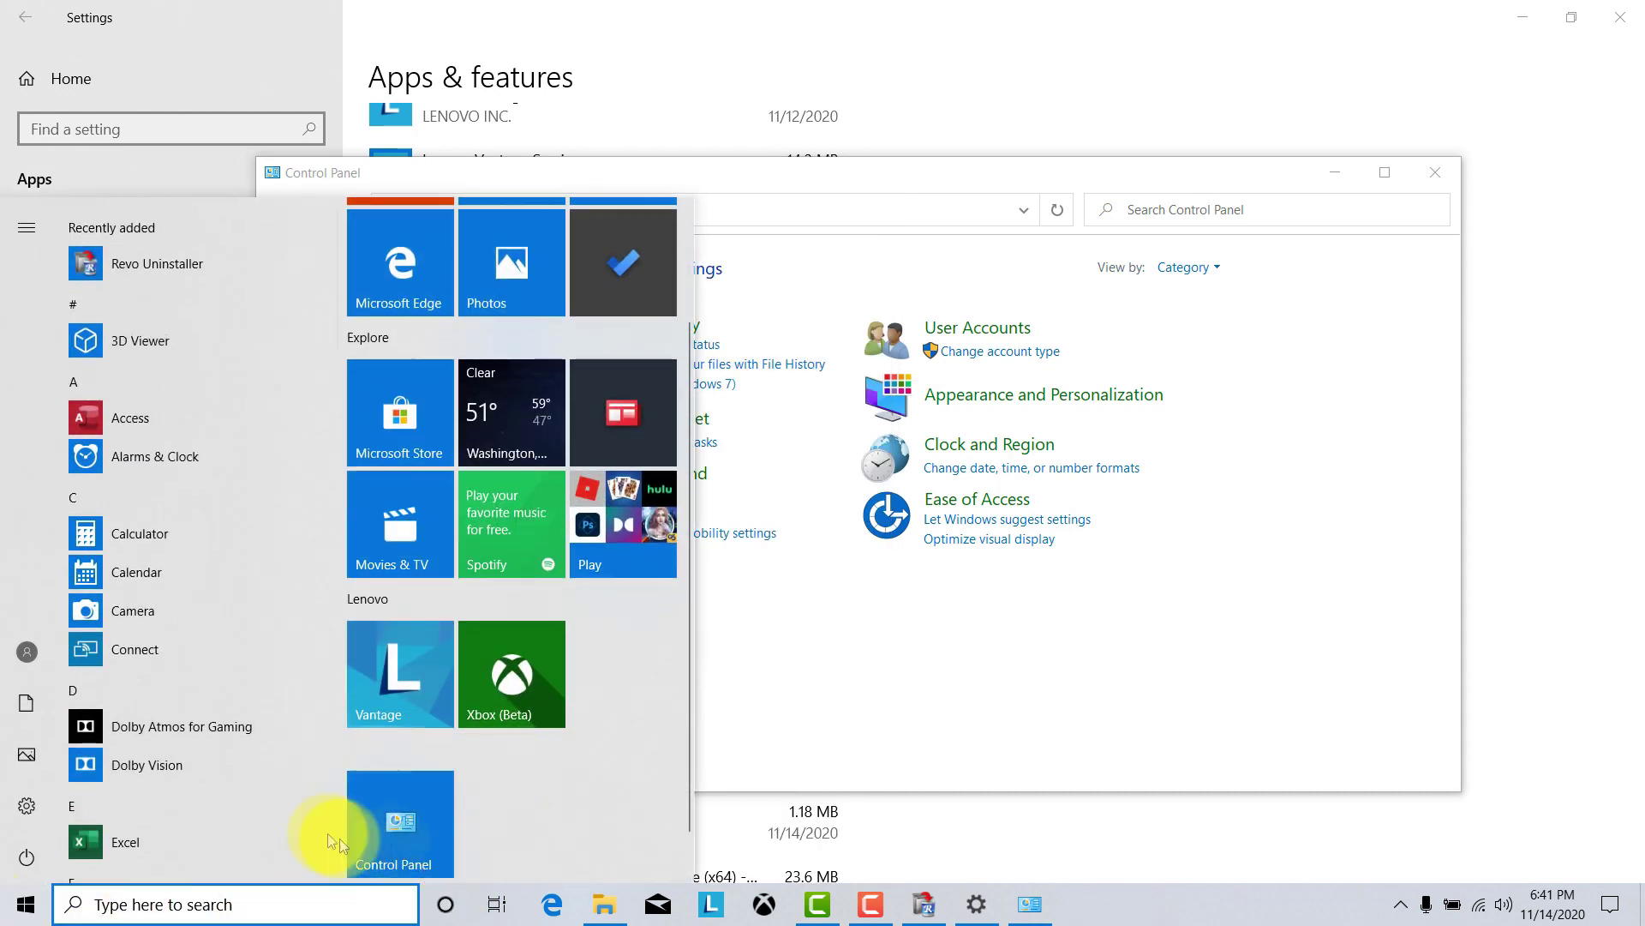
{"action": "left_click", "coordinate": [360, 835]}
{"action": "left_click", "coordinate": [632, 591]}
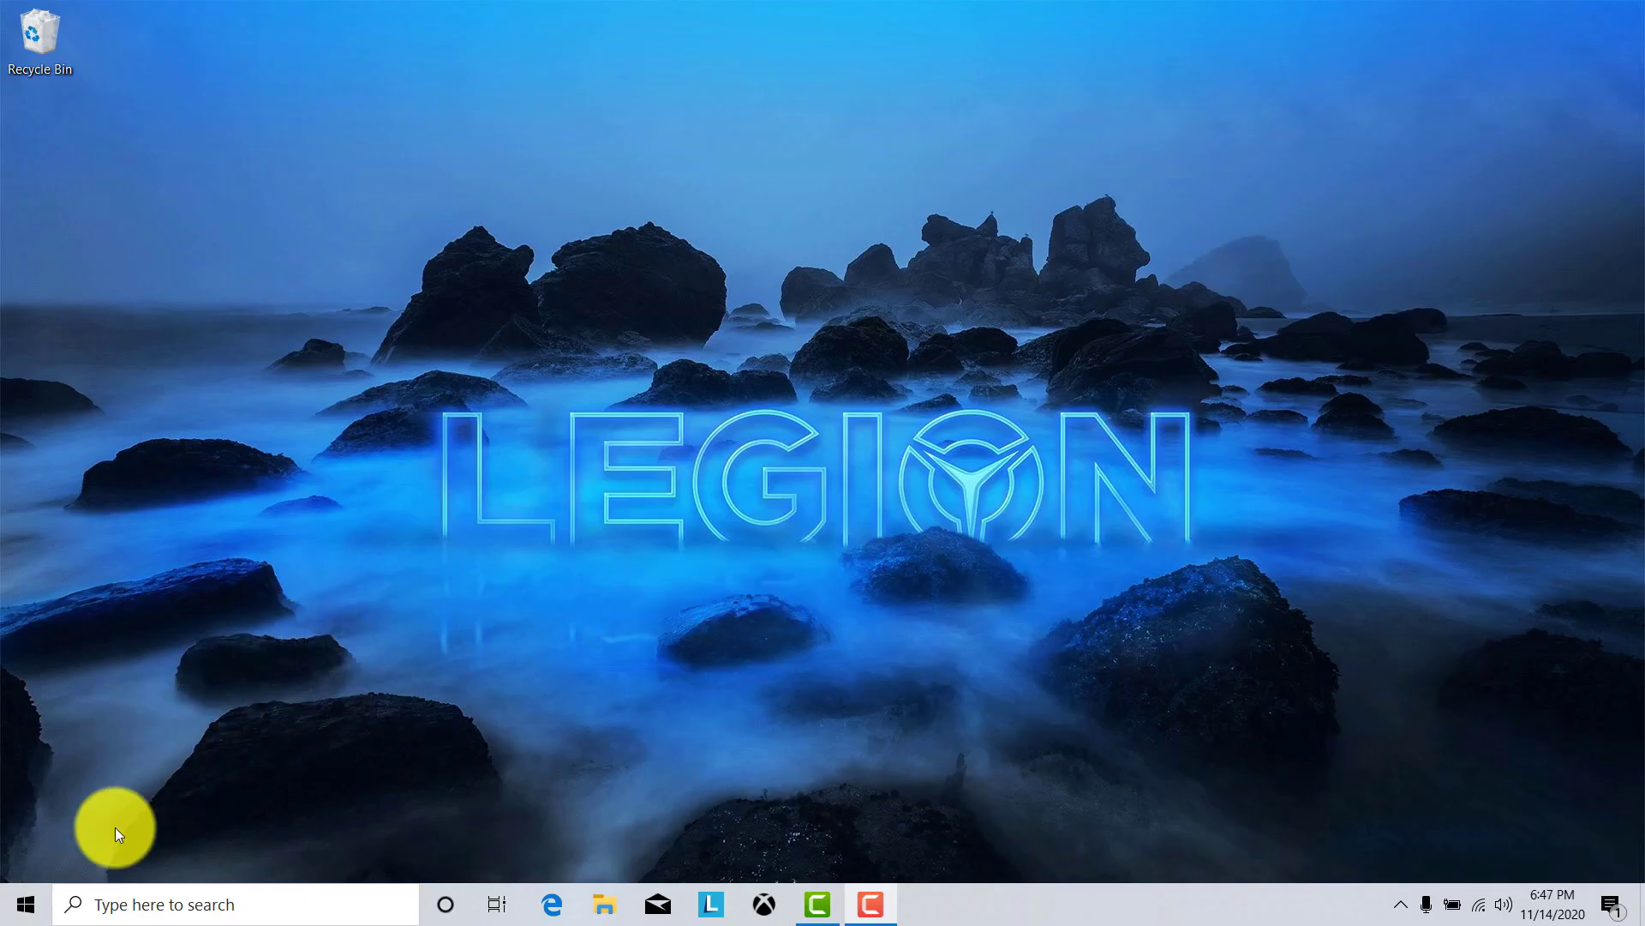
Step: Via Control Panel > User Accounts, drag the User Account Control slider to Never notify and apply
{"action": "left_click", "coordinate": [25, 904]}
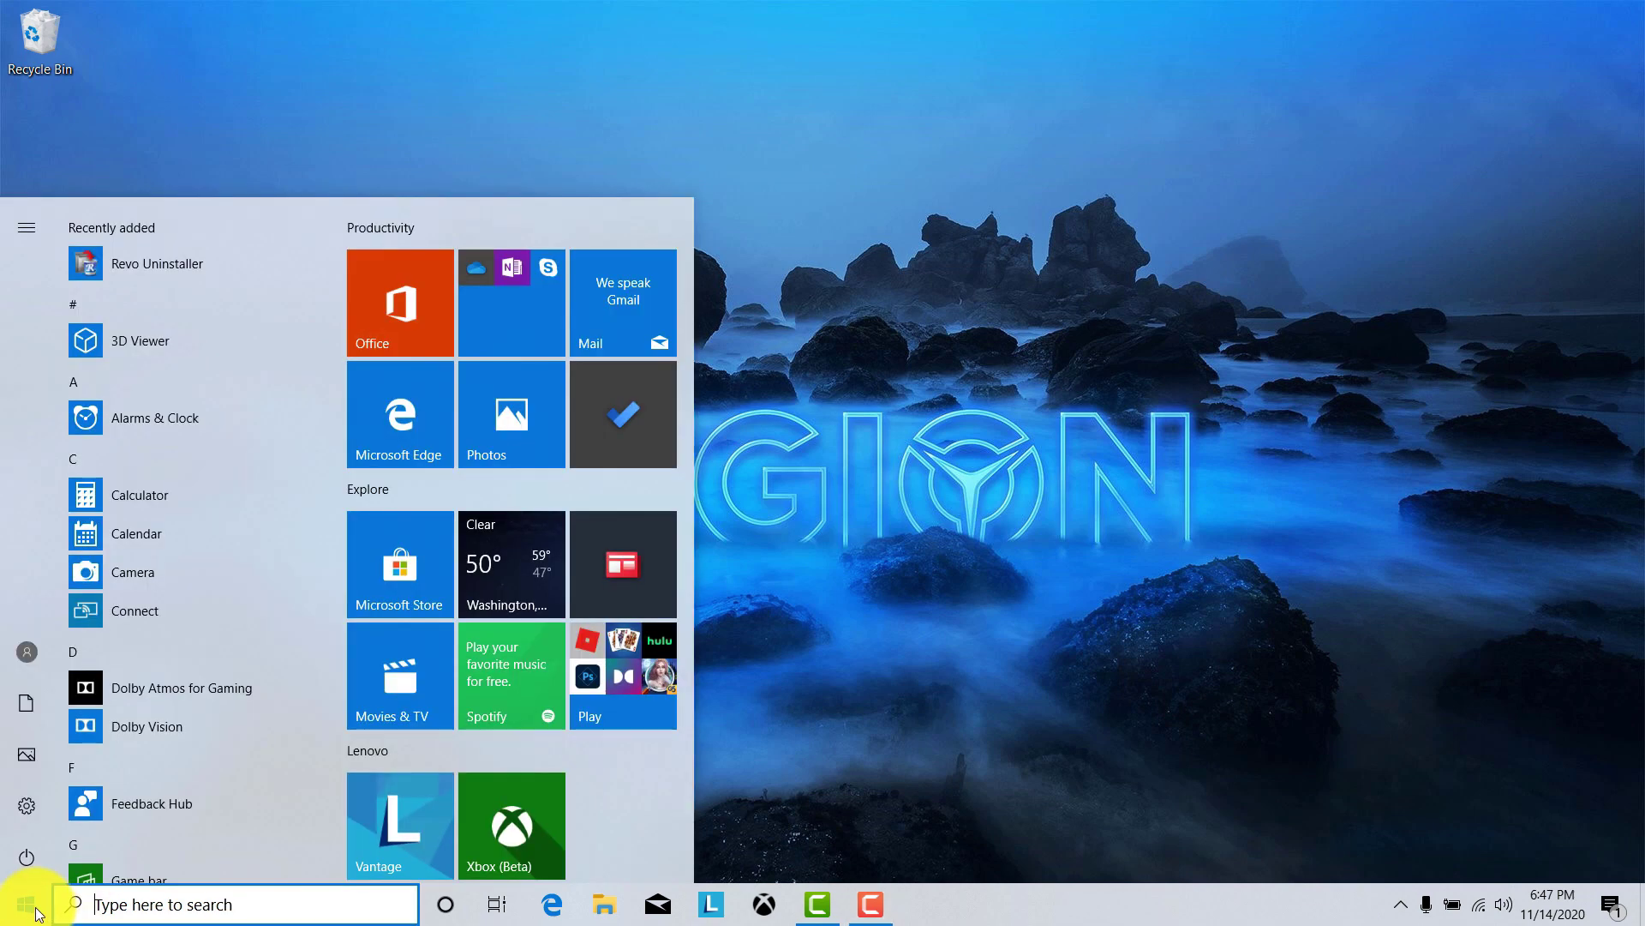
{"action": "left_click", "coordinate": [400, 770]}
{"action": "left_click", "coordinate": [984, 309]}
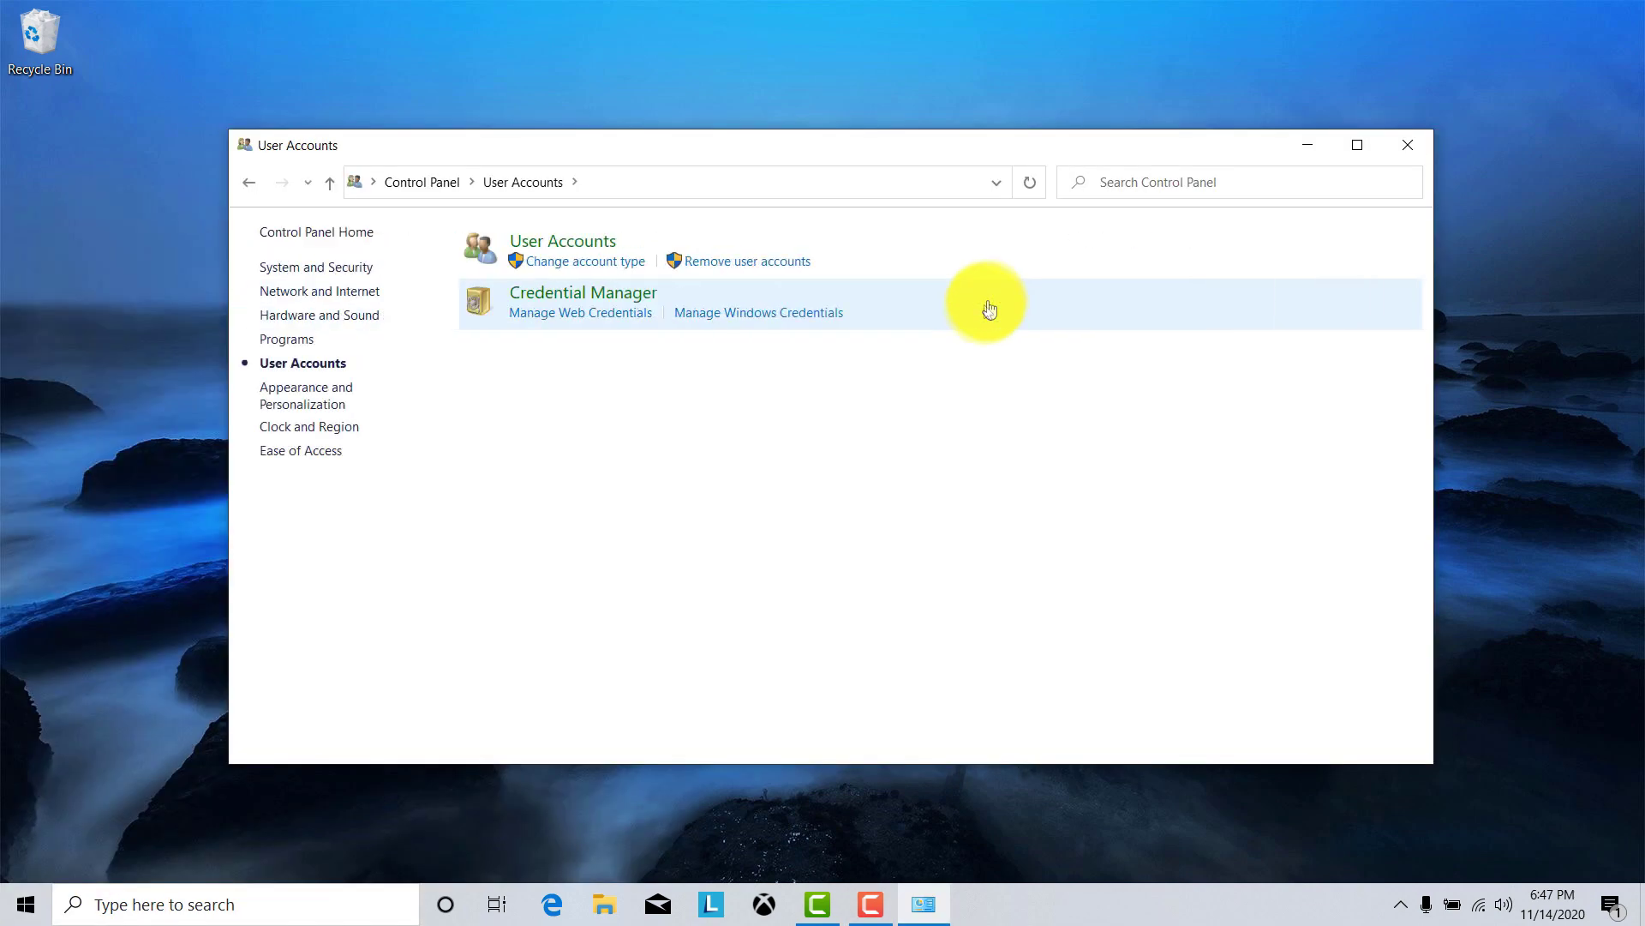
{"action": "left_click", "coordinate": [540, 242]}
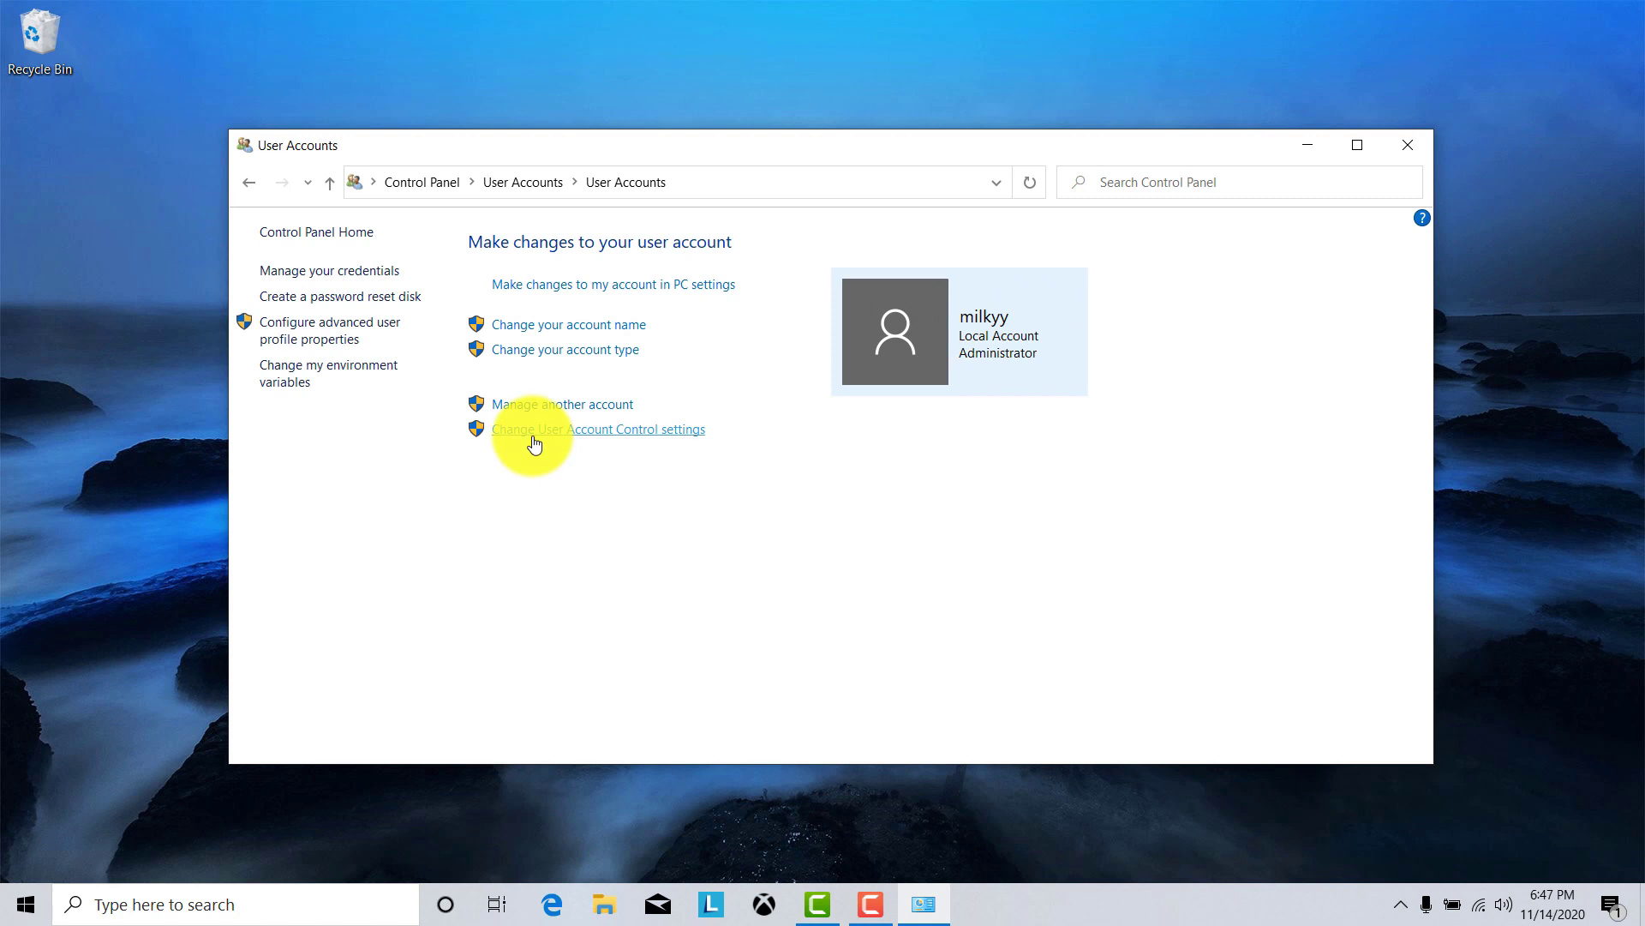
{"action": "left_click", "coordinate": [534, 435]}
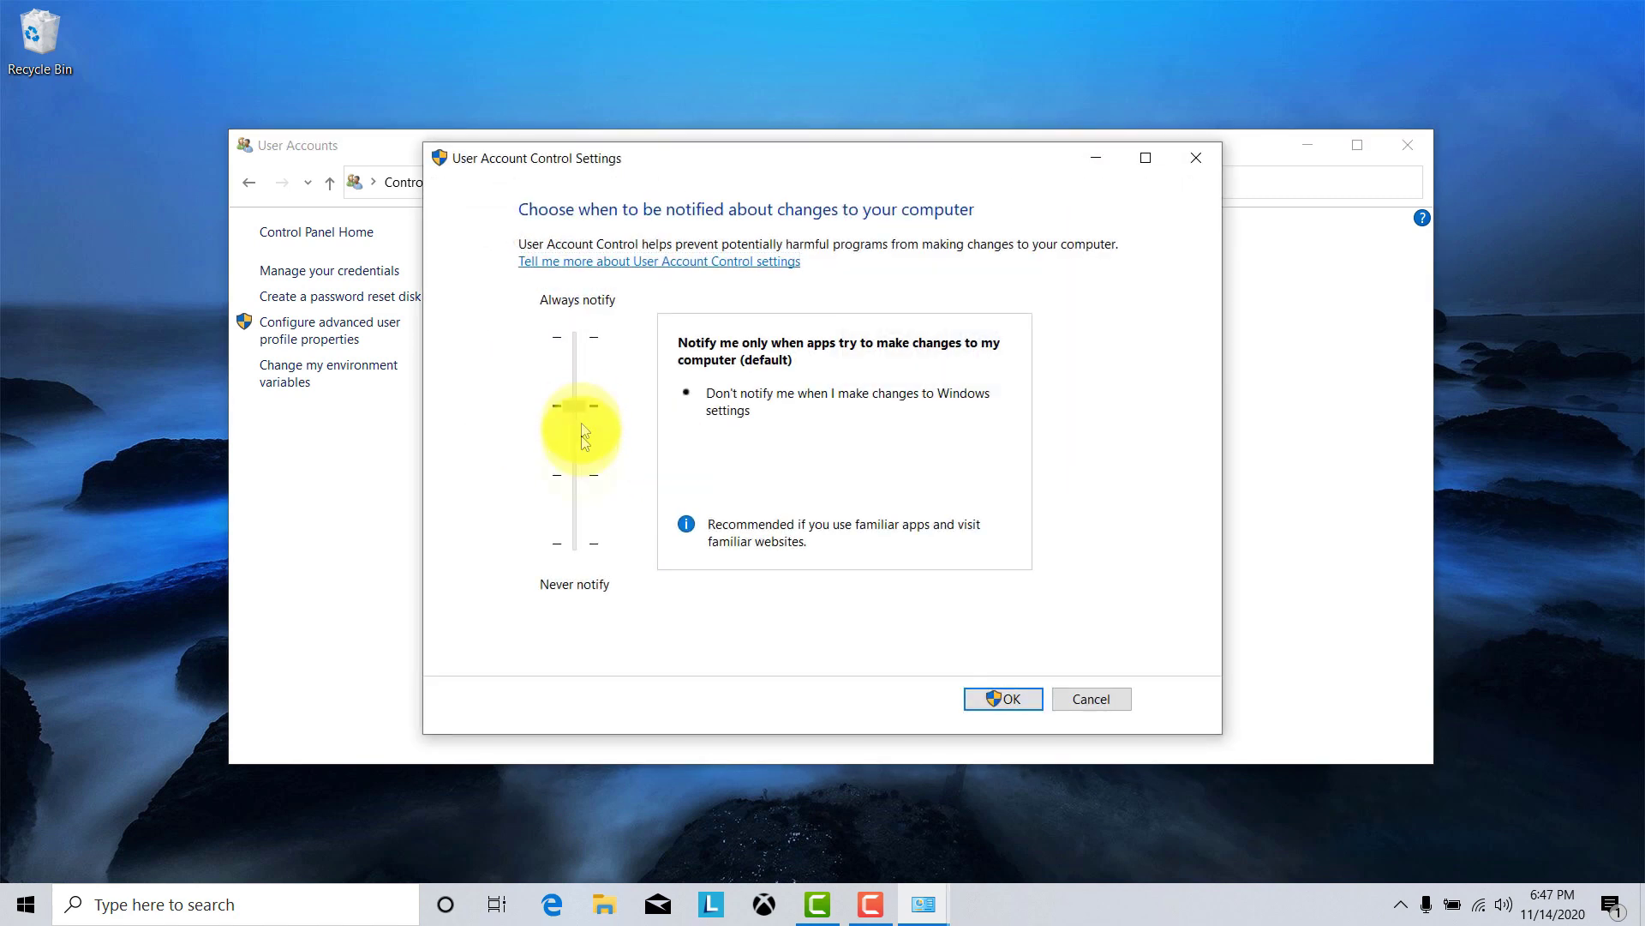
{"action": "left_click_drag", "start_coordinate": [574, 408], "coordinate": [574, 542]}
{"action": "left_click", "coordinate": [1002, 701]}
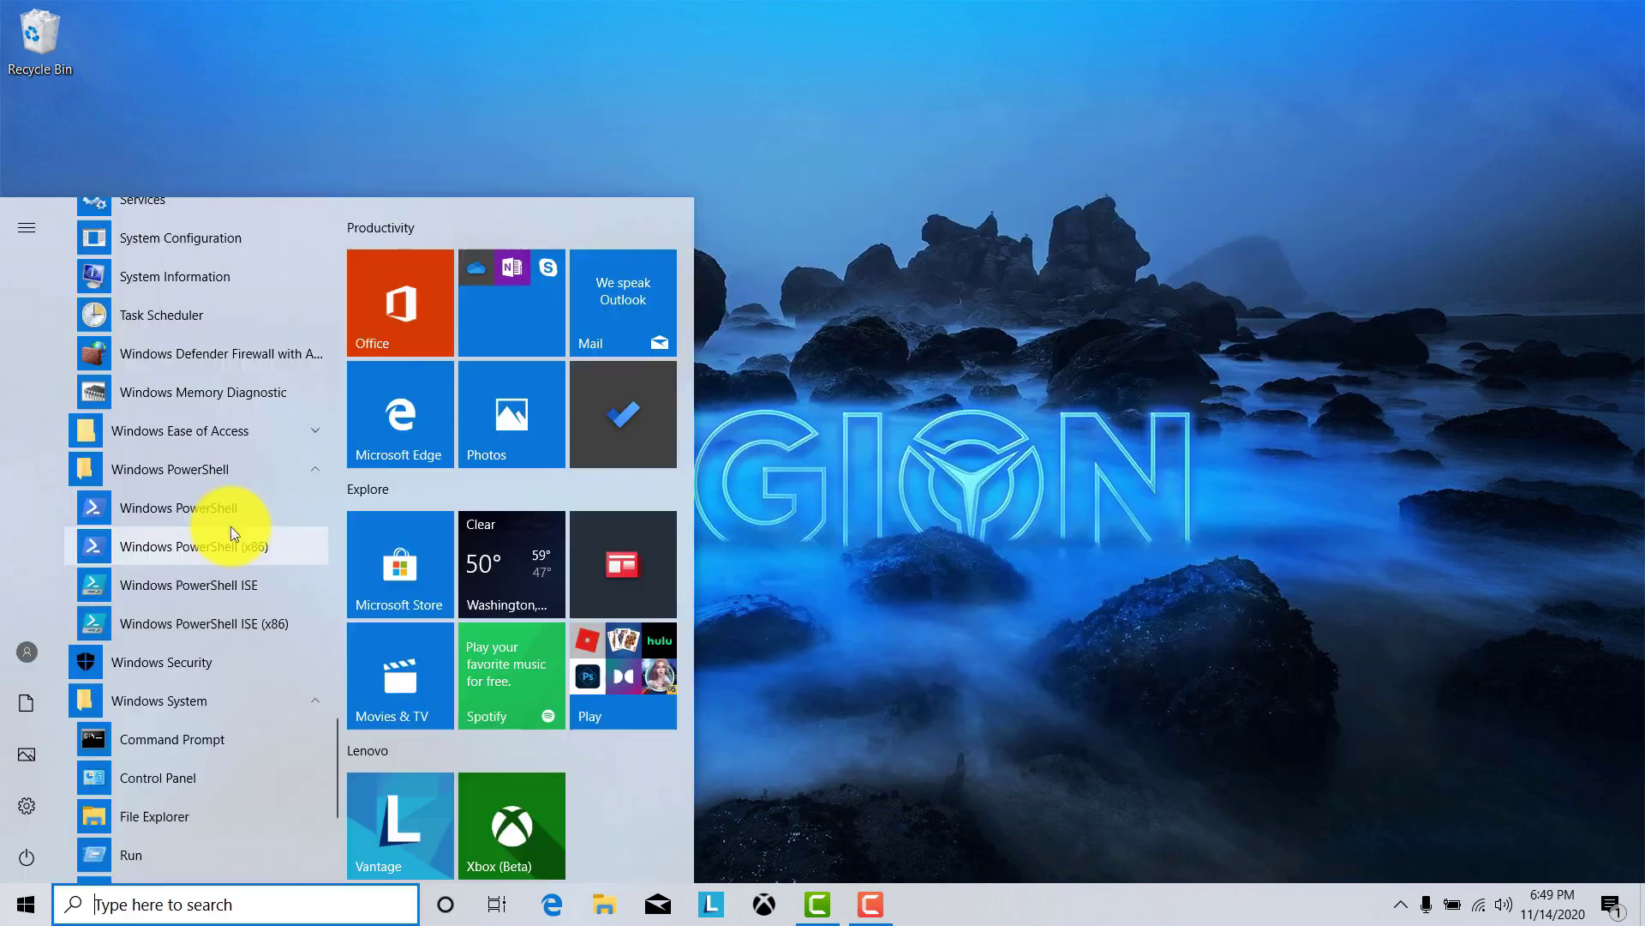
Step: Run 'Get-AppxPackage -allusers | Remove-AppxPackage' in an administrator PowerShell, then close it
{"action": "right_click", "coordinate": [185, 505]}
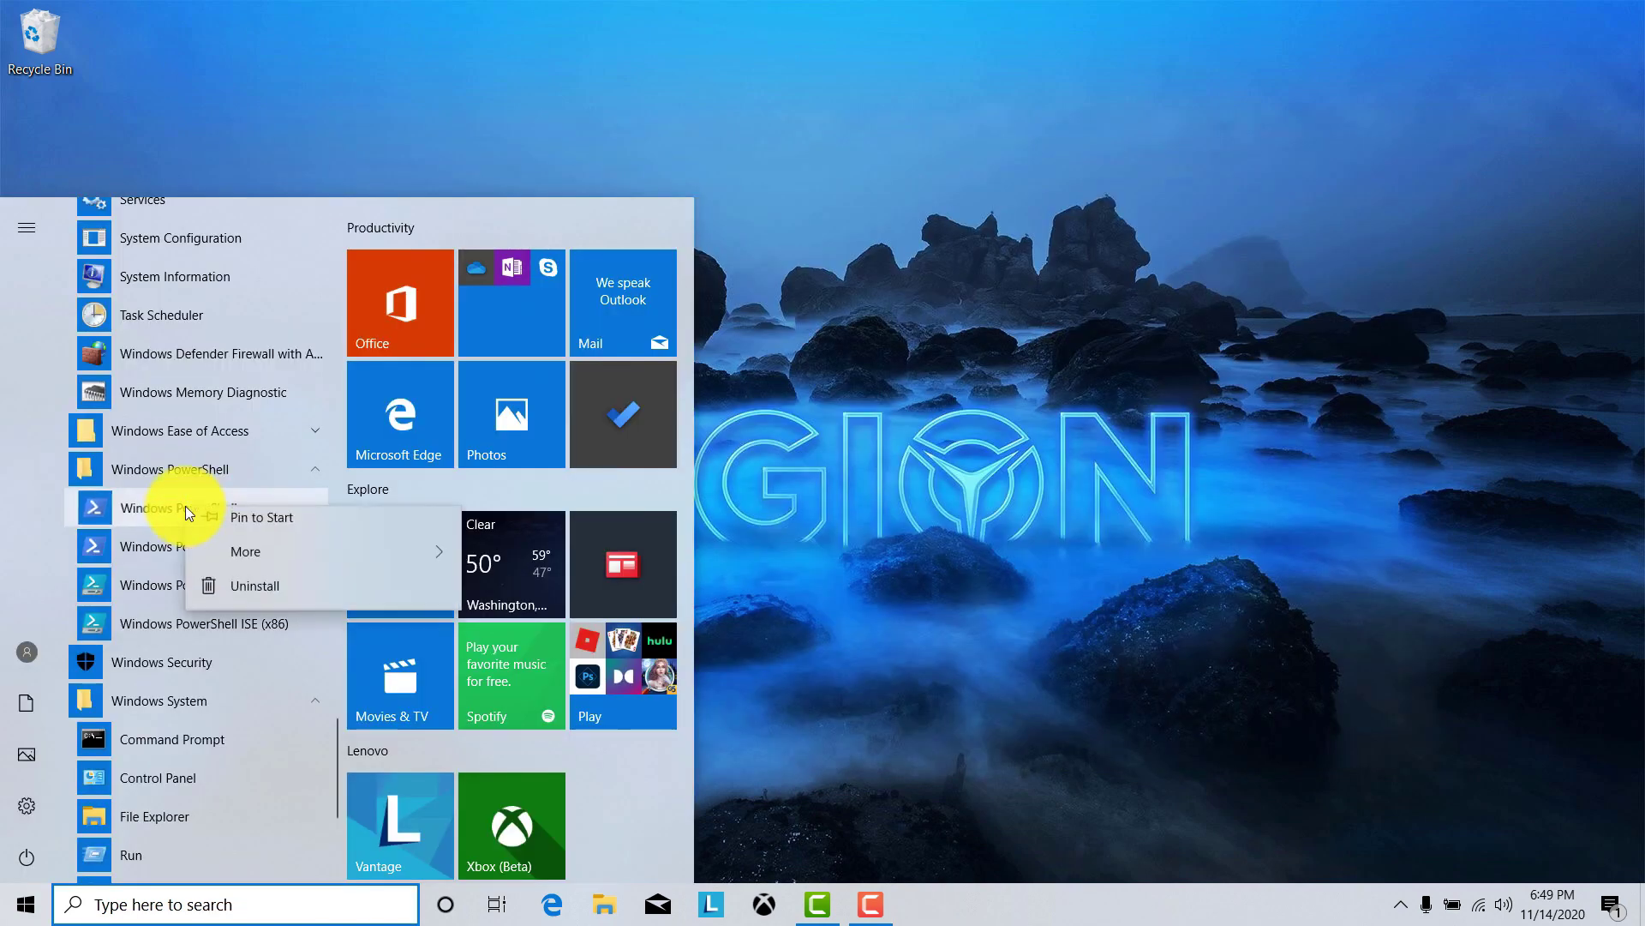
{"action": "mouse_move", "coordinate": [300, 552]}
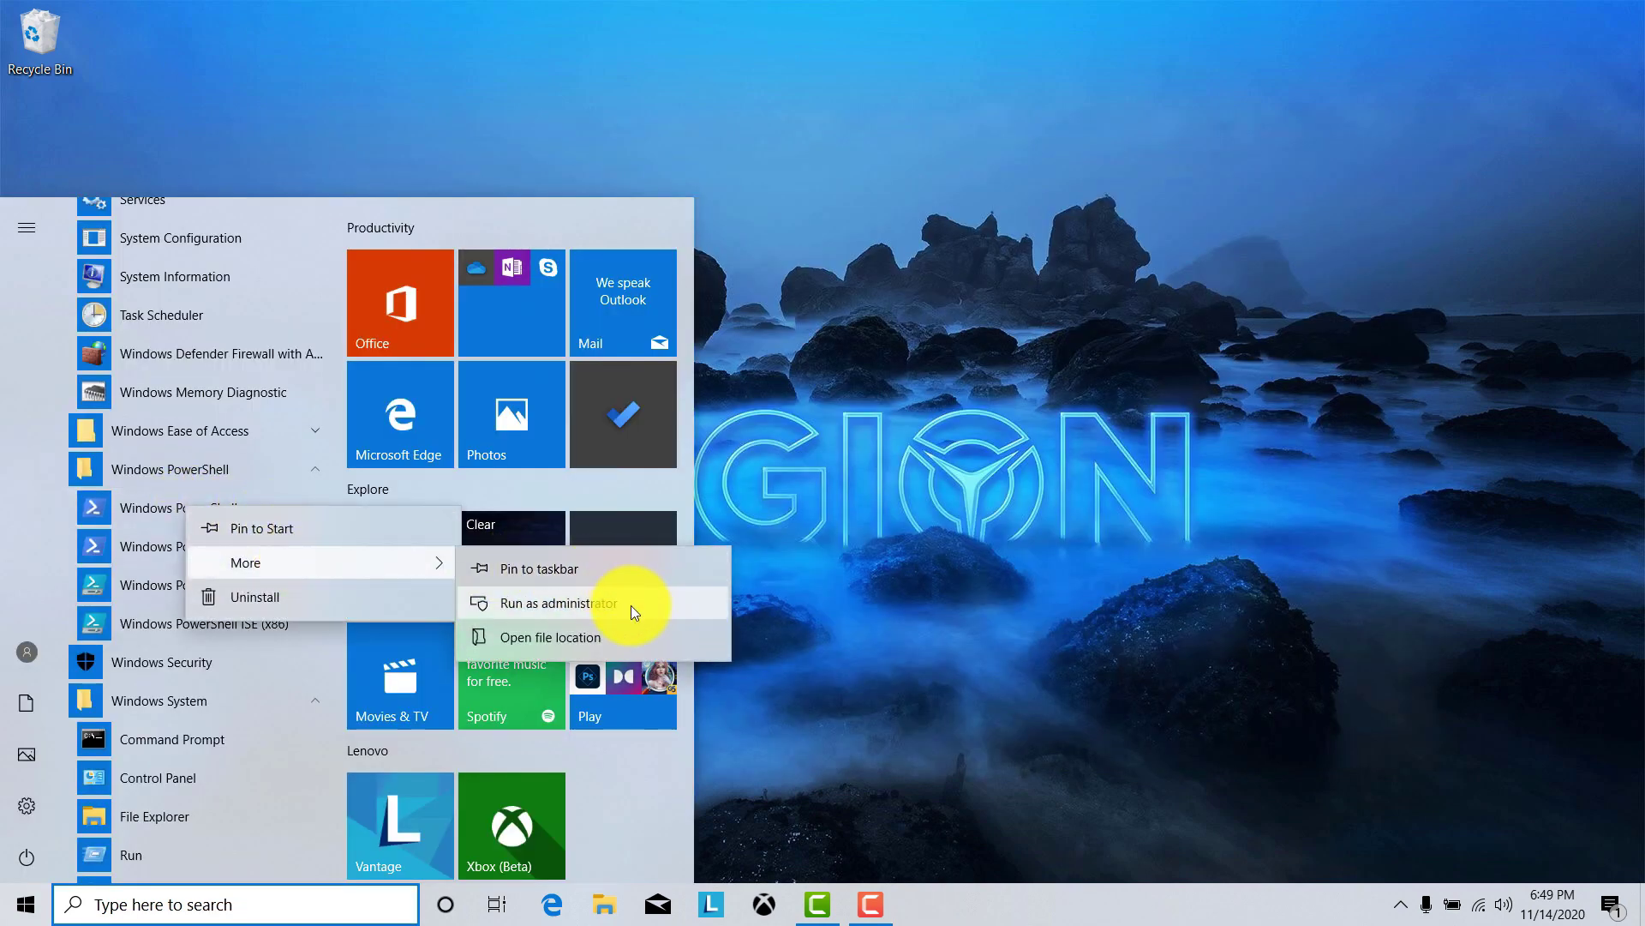
{"action": "left_click", "coordinate": [631, 605]}
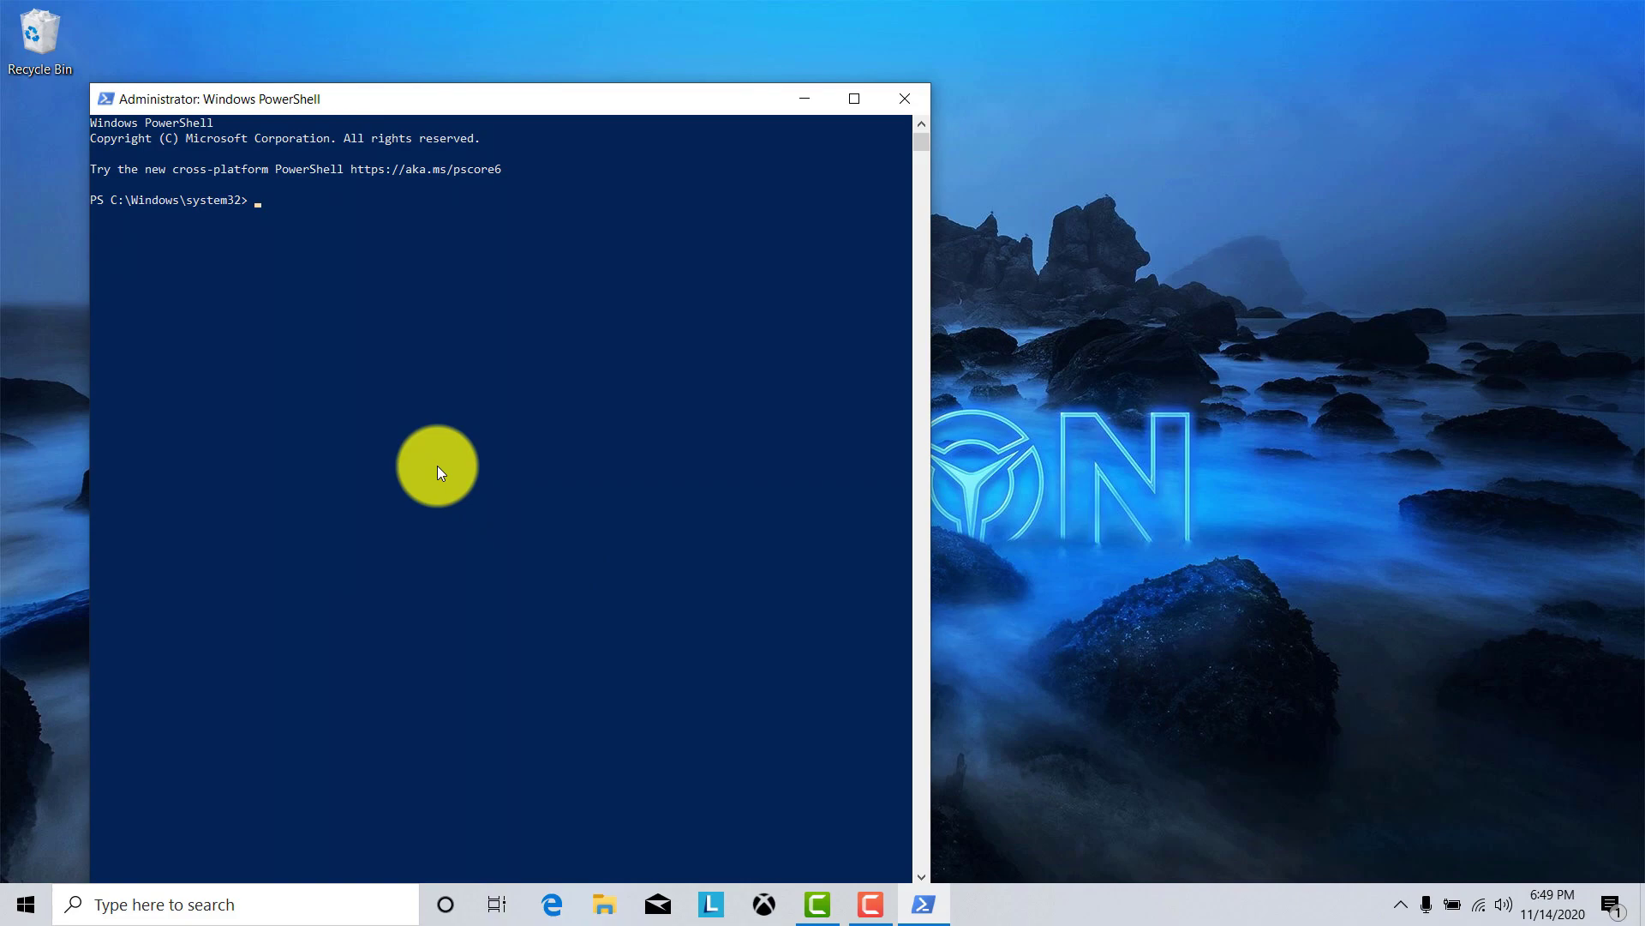
{"action": "right_click", "coordinate": [437, 466]}
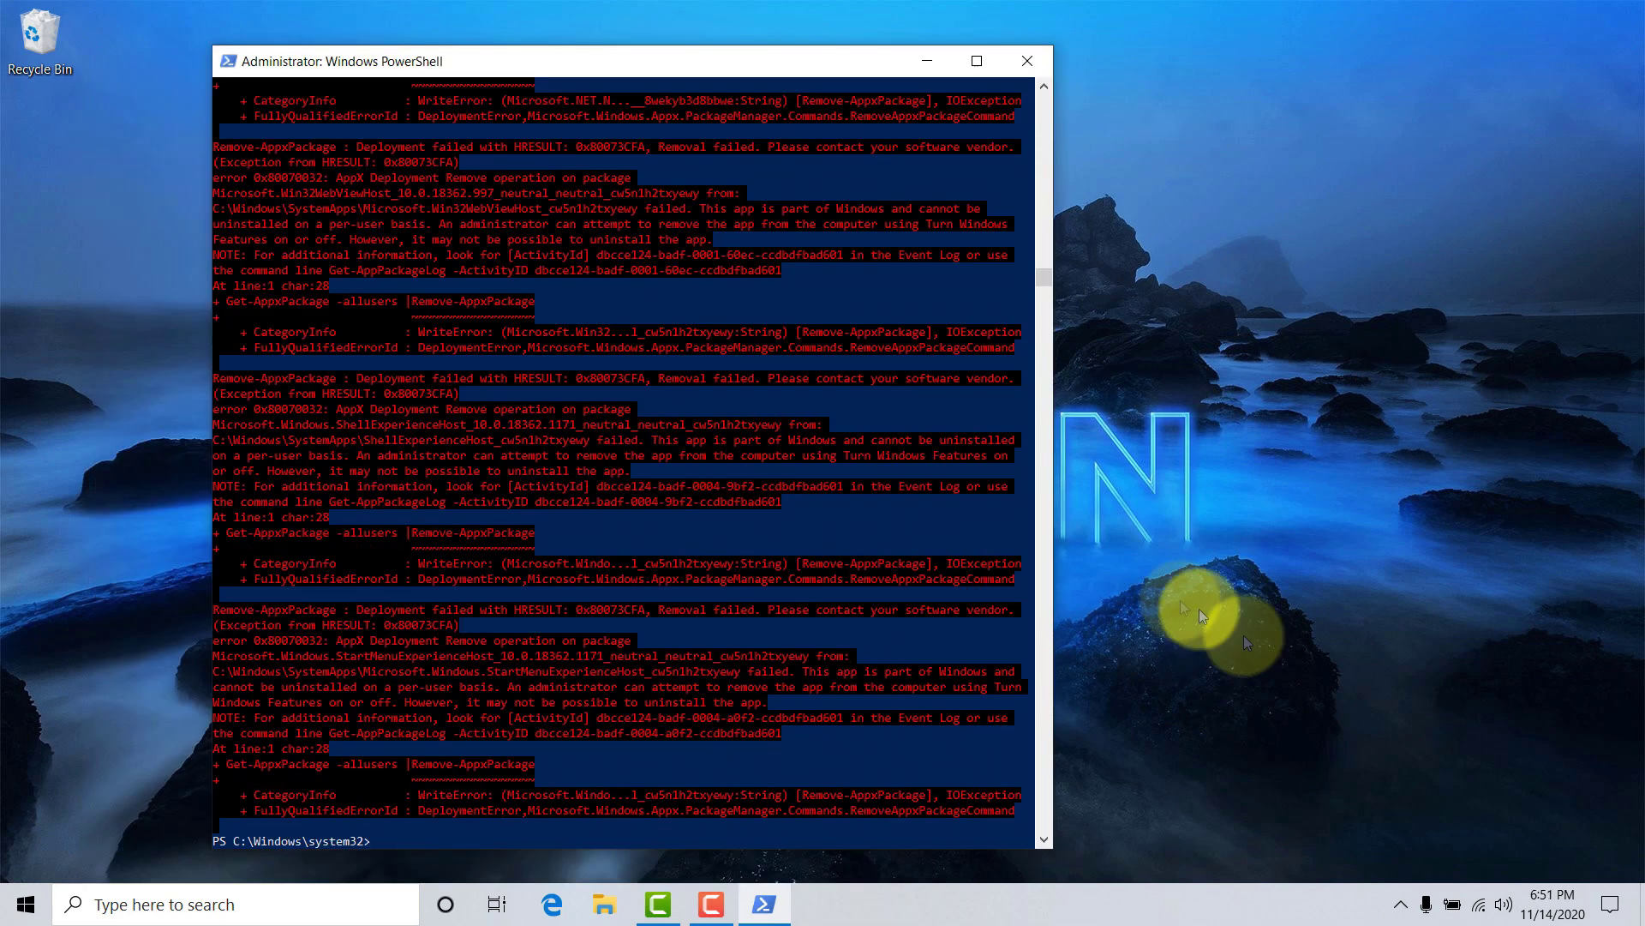
{"action": "left_click", "coordinate": [1049, 51]}
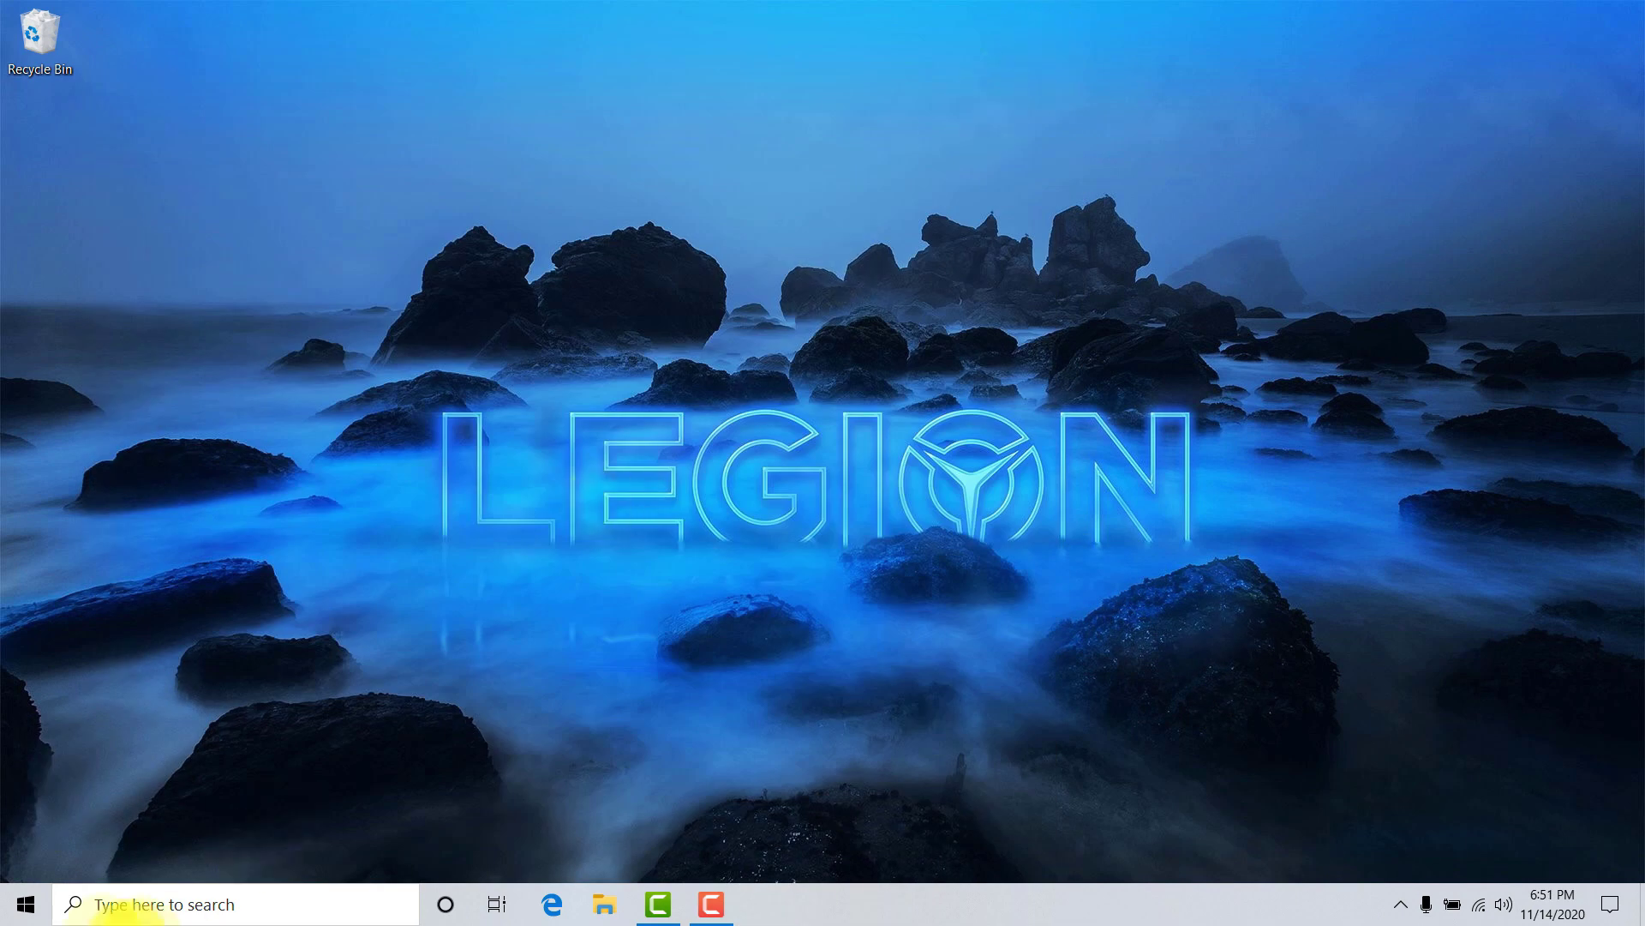
Step: Uninstall the Roblox tile from the Start menu's Play group
{"action": "left_click", "coordinate": [19, 907]}
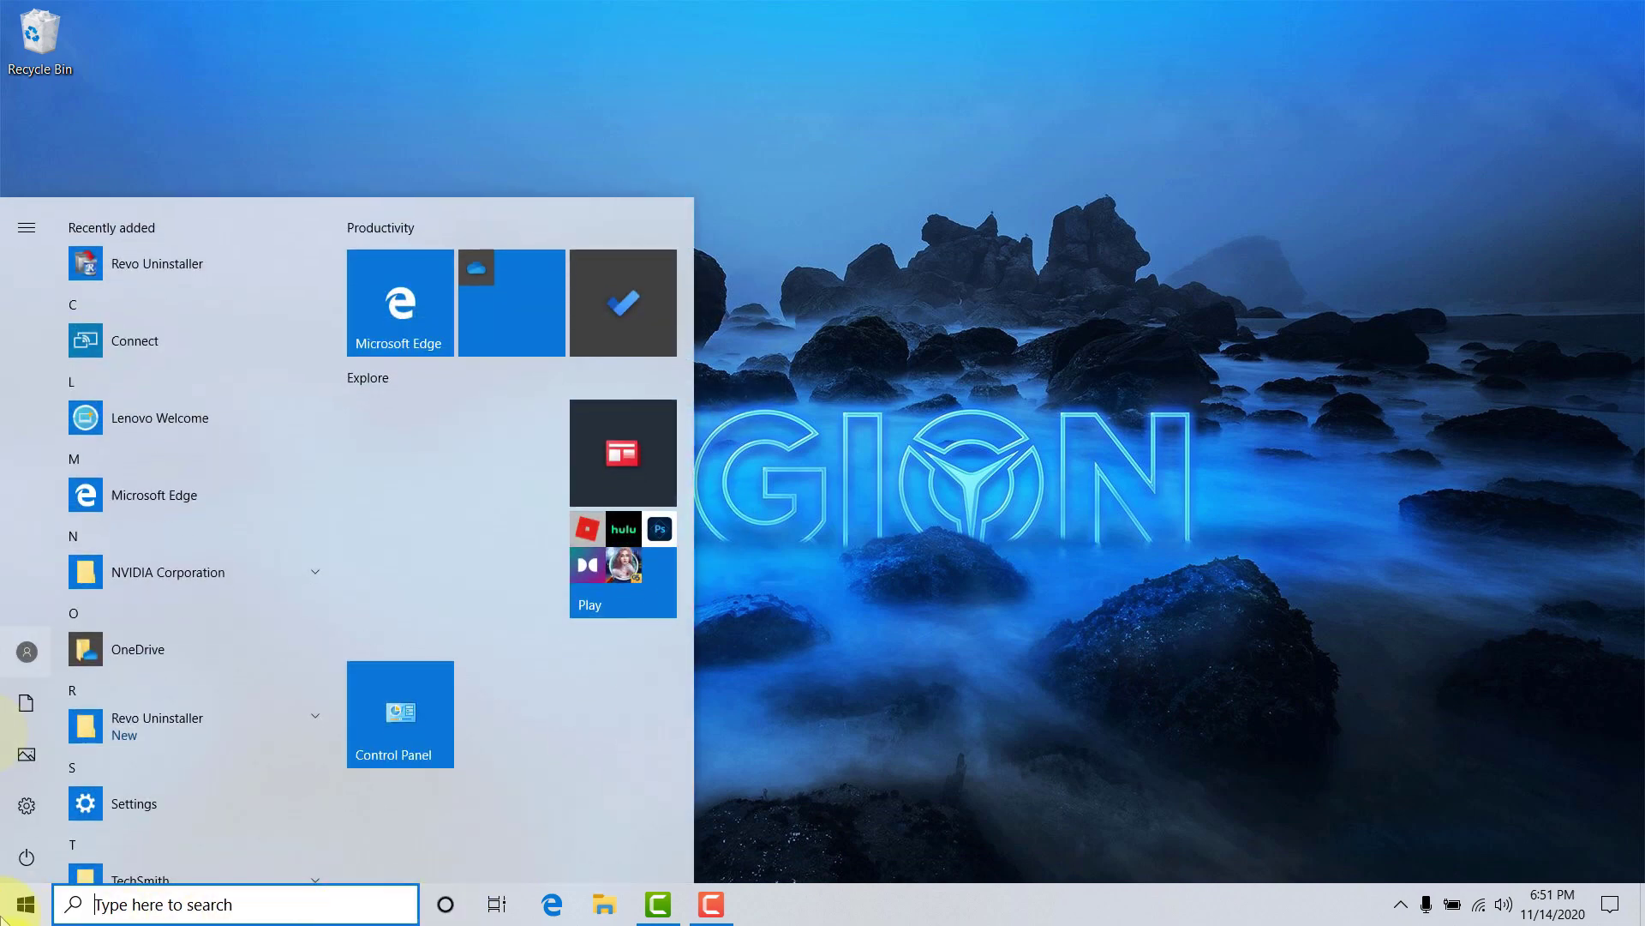
{"action": "left_click", "coordinate": [655, 603]}
{"action": "scroll", "coordinate": [512, 621], "scroll_direction": "down", "scroll_amount": 3}
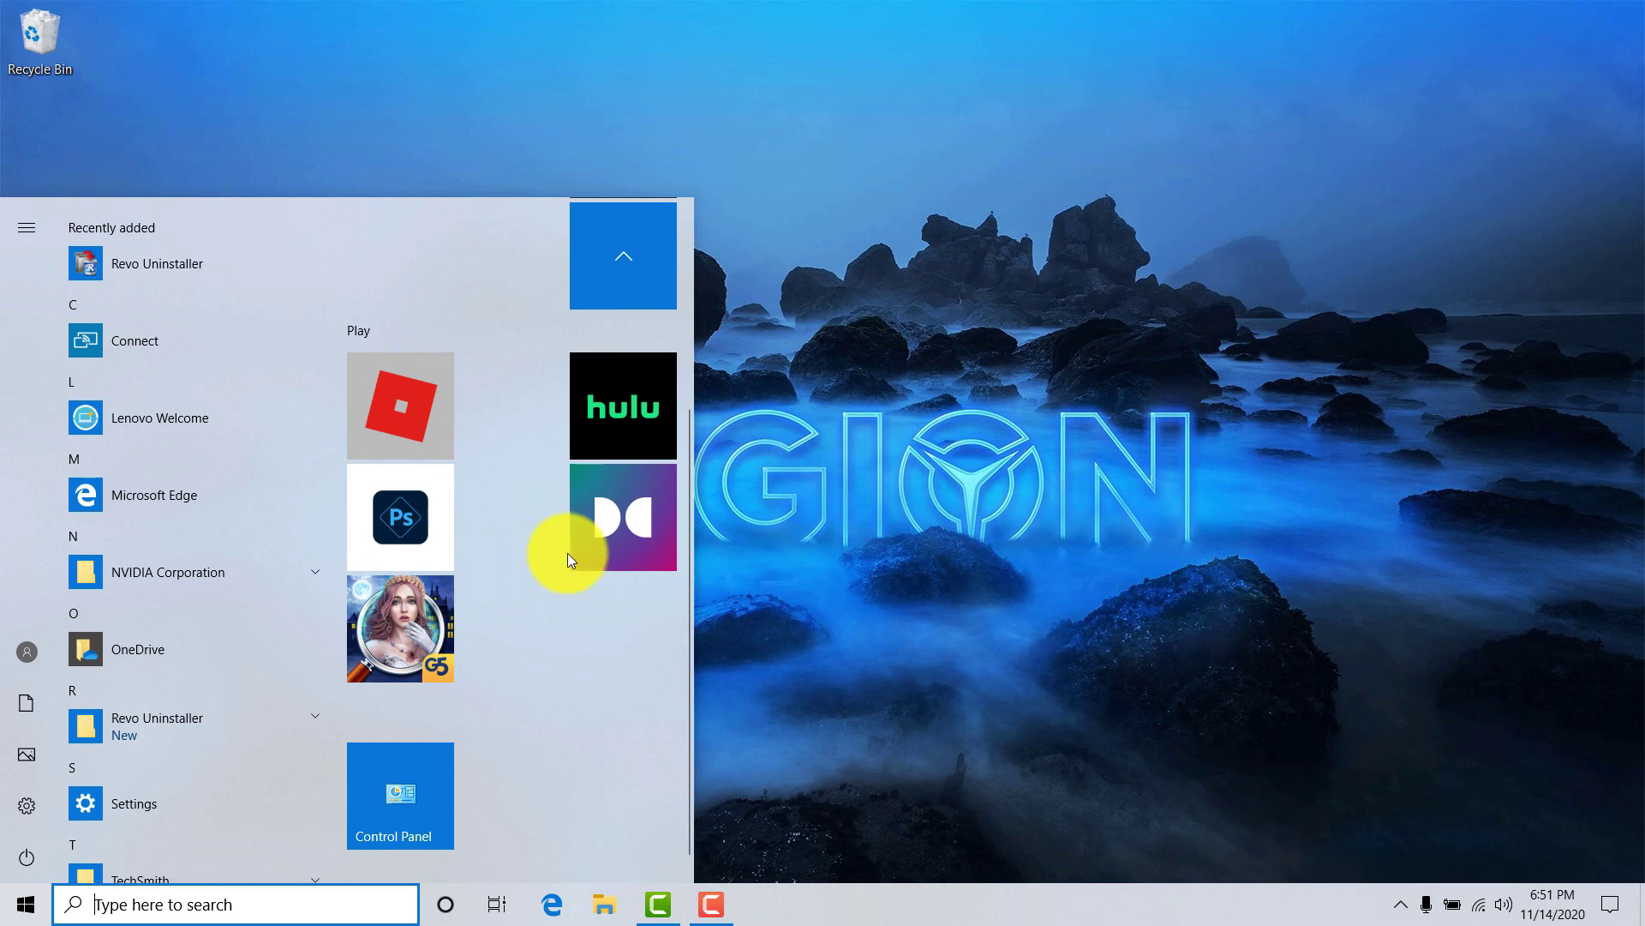
{"action": "scroll", "coordinate": [569, 551], "scroll_direction": "up", "scroll_amount": 1}
{"action": "right_click", "coordinate": [411, 519]}
{"action": "left_click", "coordinate": [497, 638]}
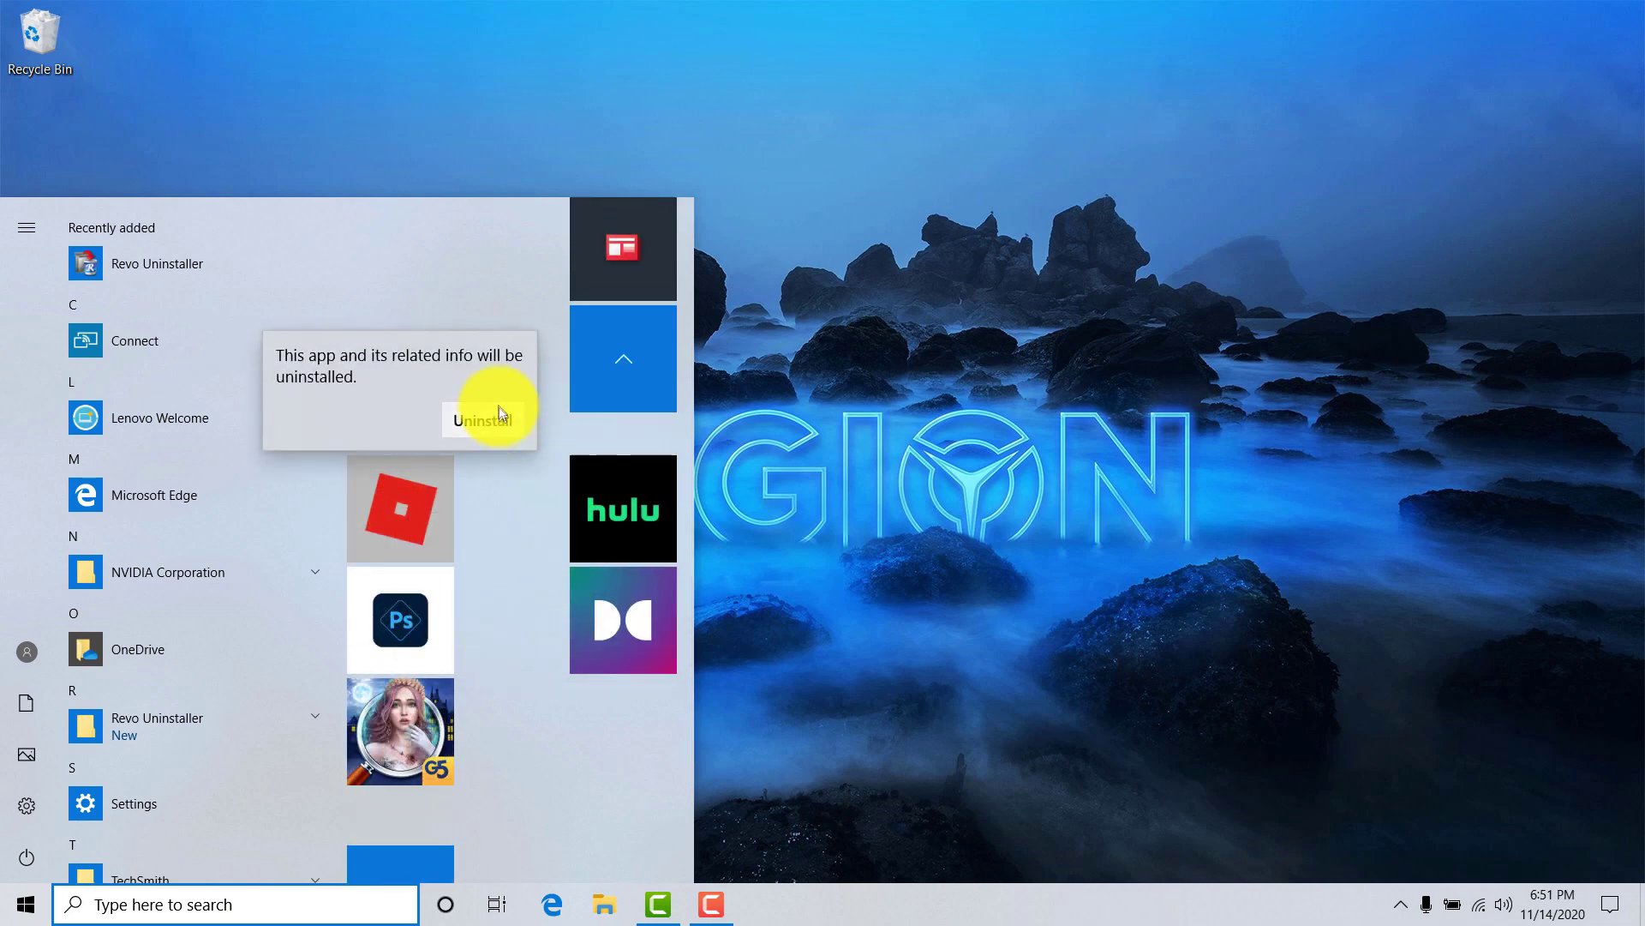
{"action": "left_click", "coordinate": [490, 411]}
Step: Browse the Start menu app list, including the Windows Accessories folder, then close Start
{"action": "scroll", "coordinate": [265, 548], "scroll_direction": "down", "scroll_amount": 3}
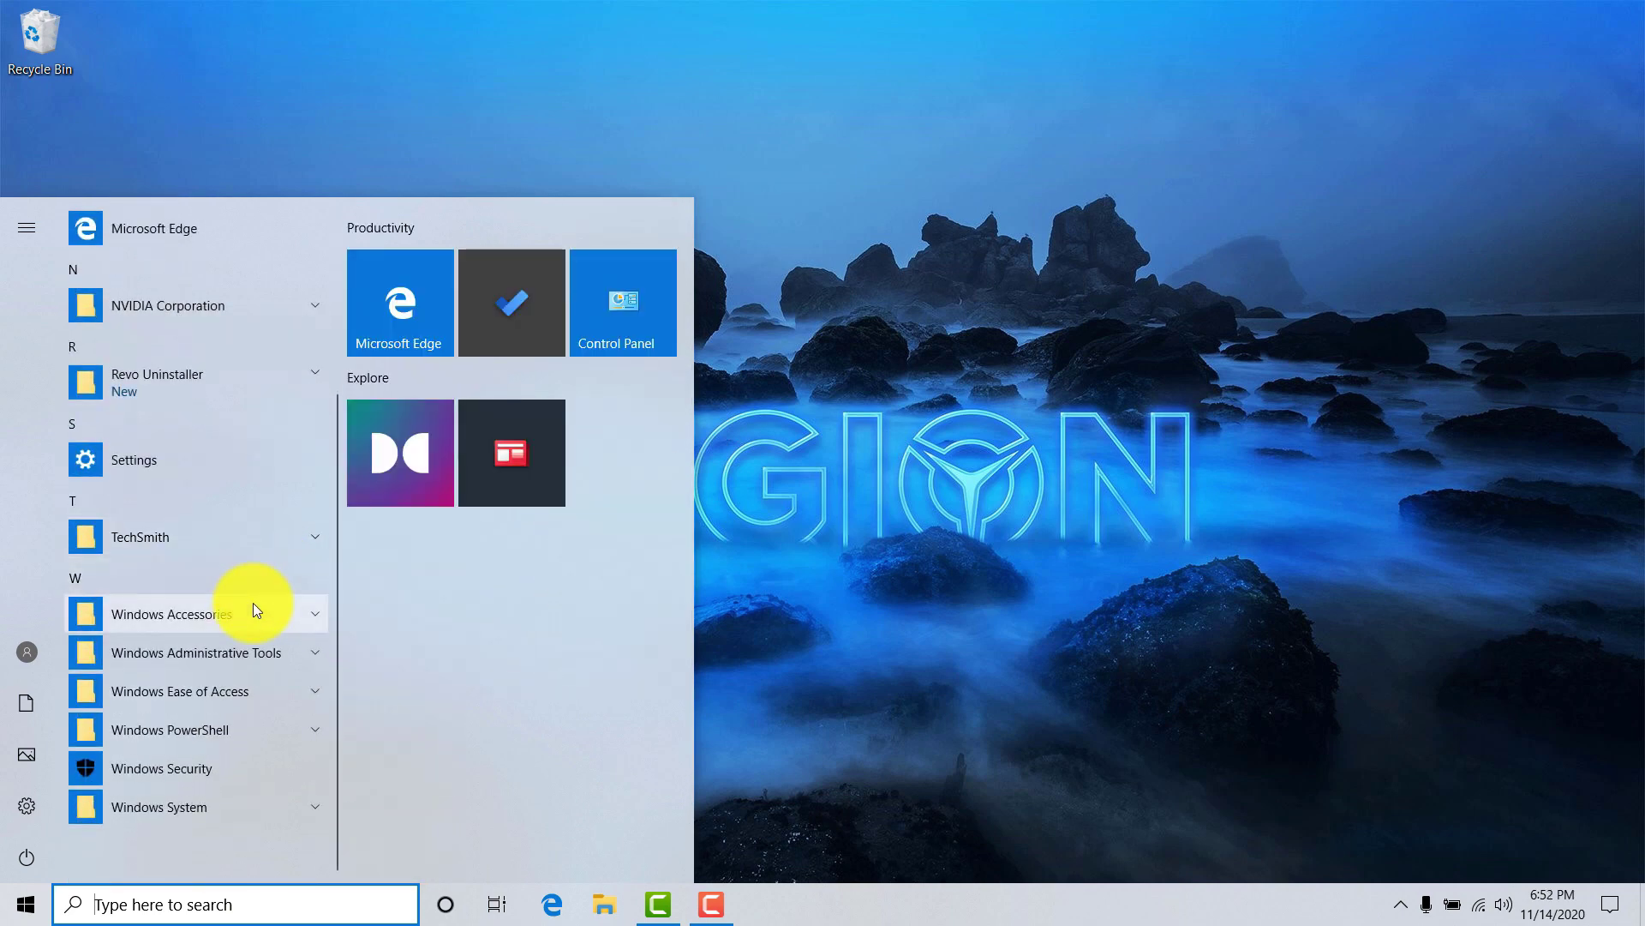
{"action": "left_click", "coordinate": [254, 605]}
{"action": "left_click", "coordinate": [255, 605]}
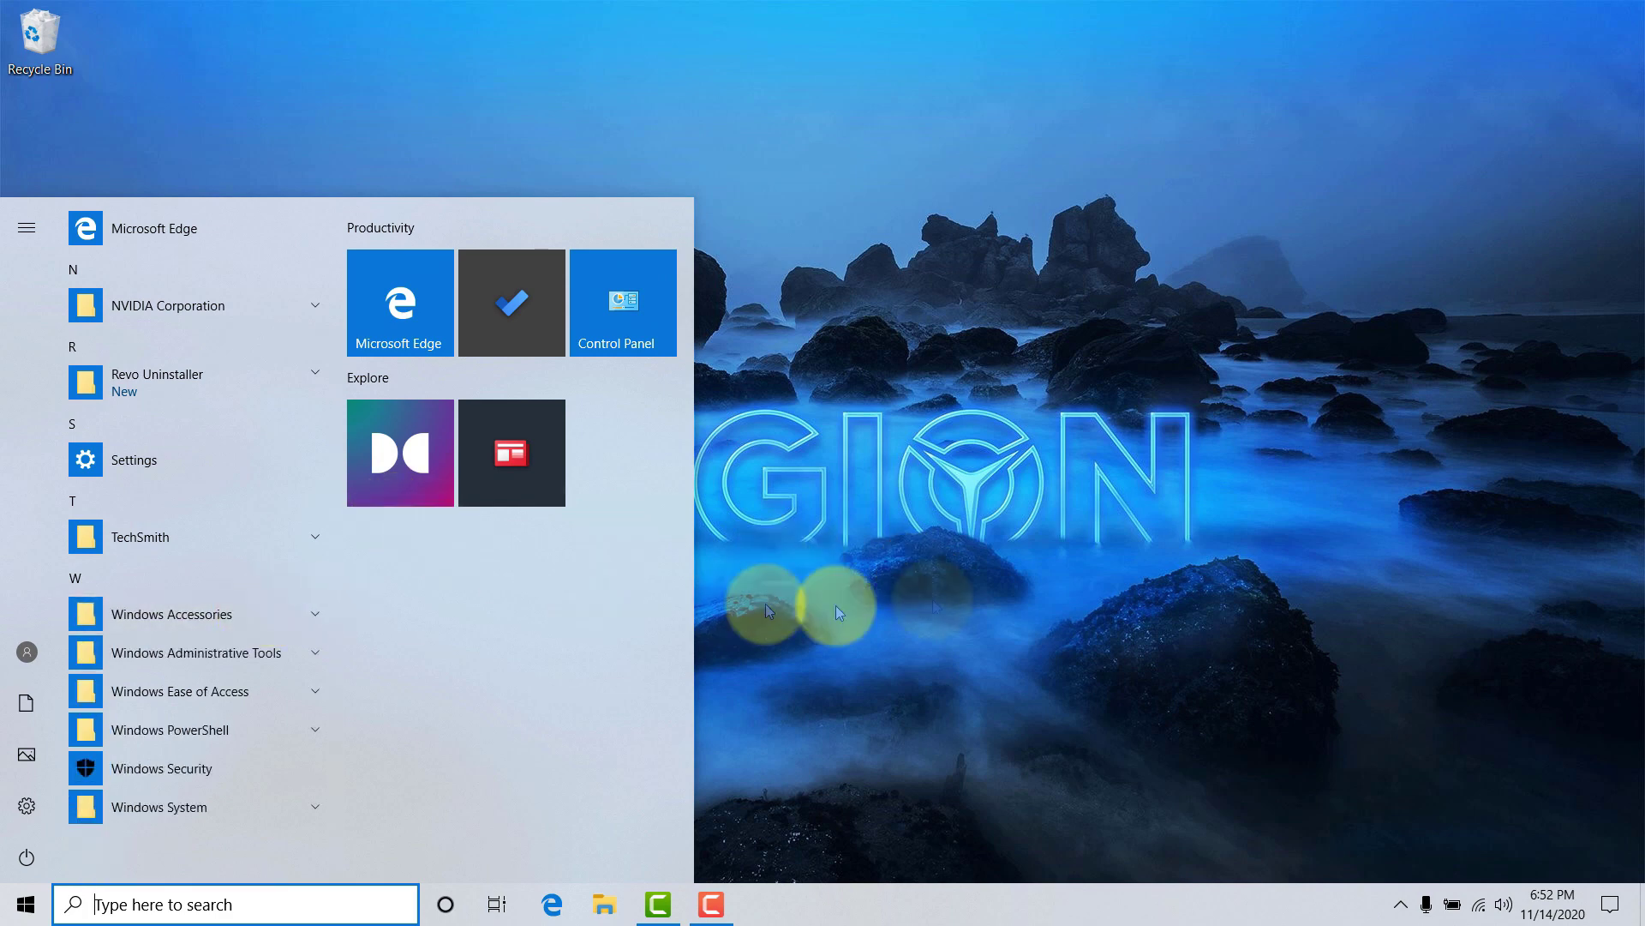
{"action": "left_click", "coordinate": [1028, 480]}
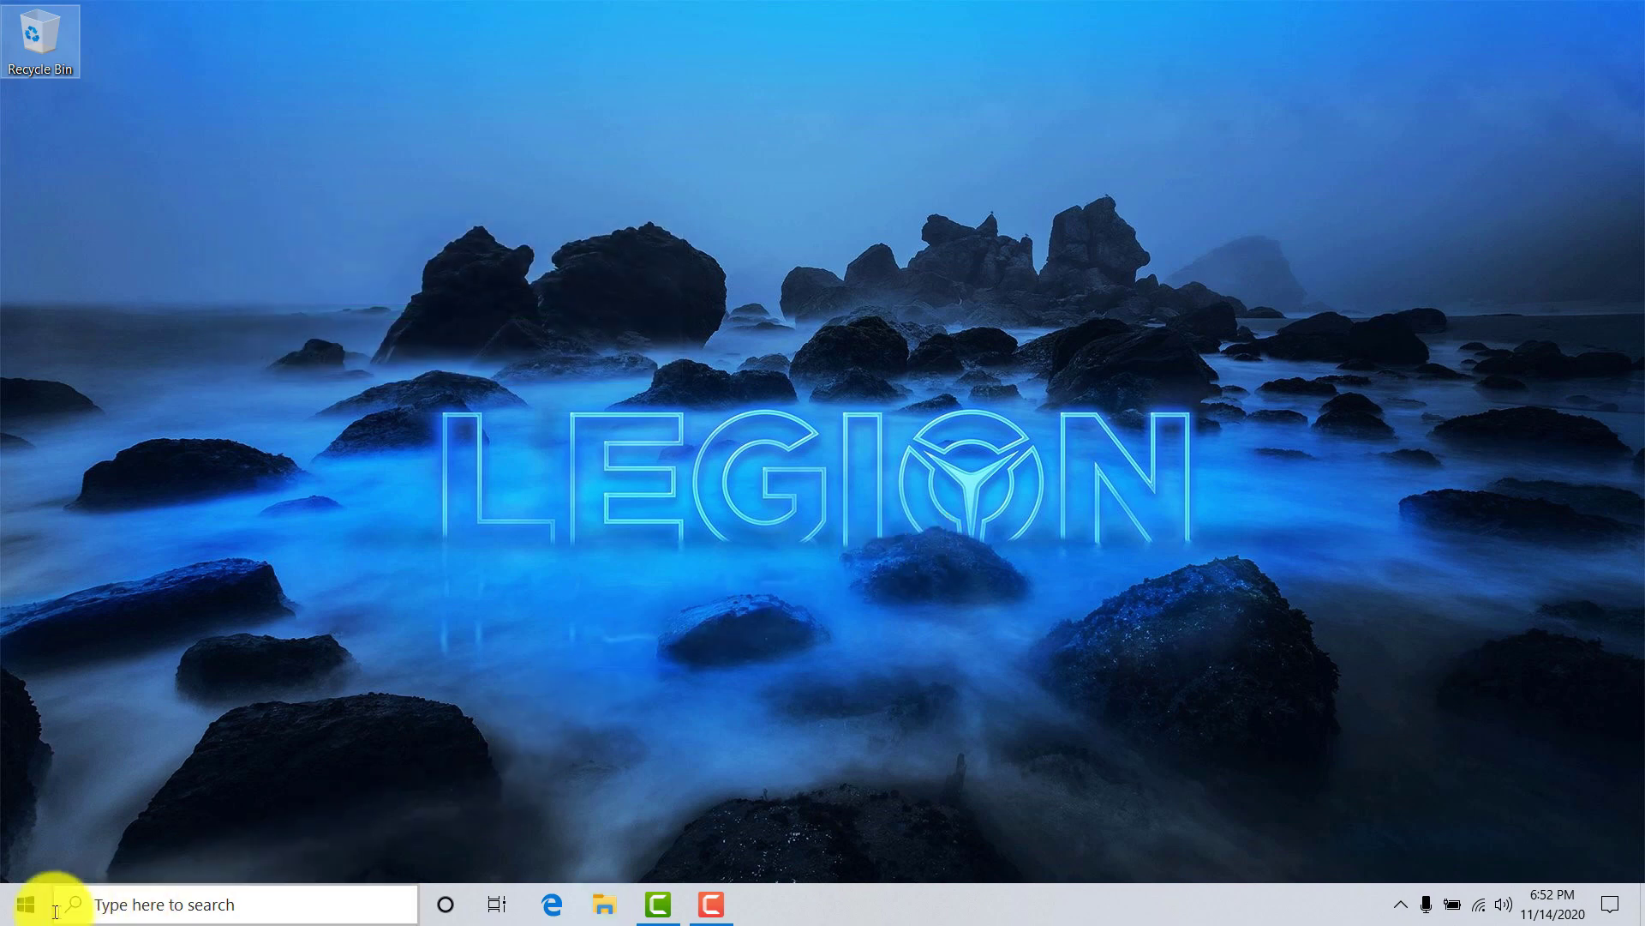
{"action": "left_click", "coordinate": [25, 904]}
{"action": "scroll", "coordinate": [265, 818], "scroll_direction": "down", "scroll_amount": 3}
{"action": "scroll", "coordinate": [281, 805], "scroll_direction": "down", "scroll_amount": 2}
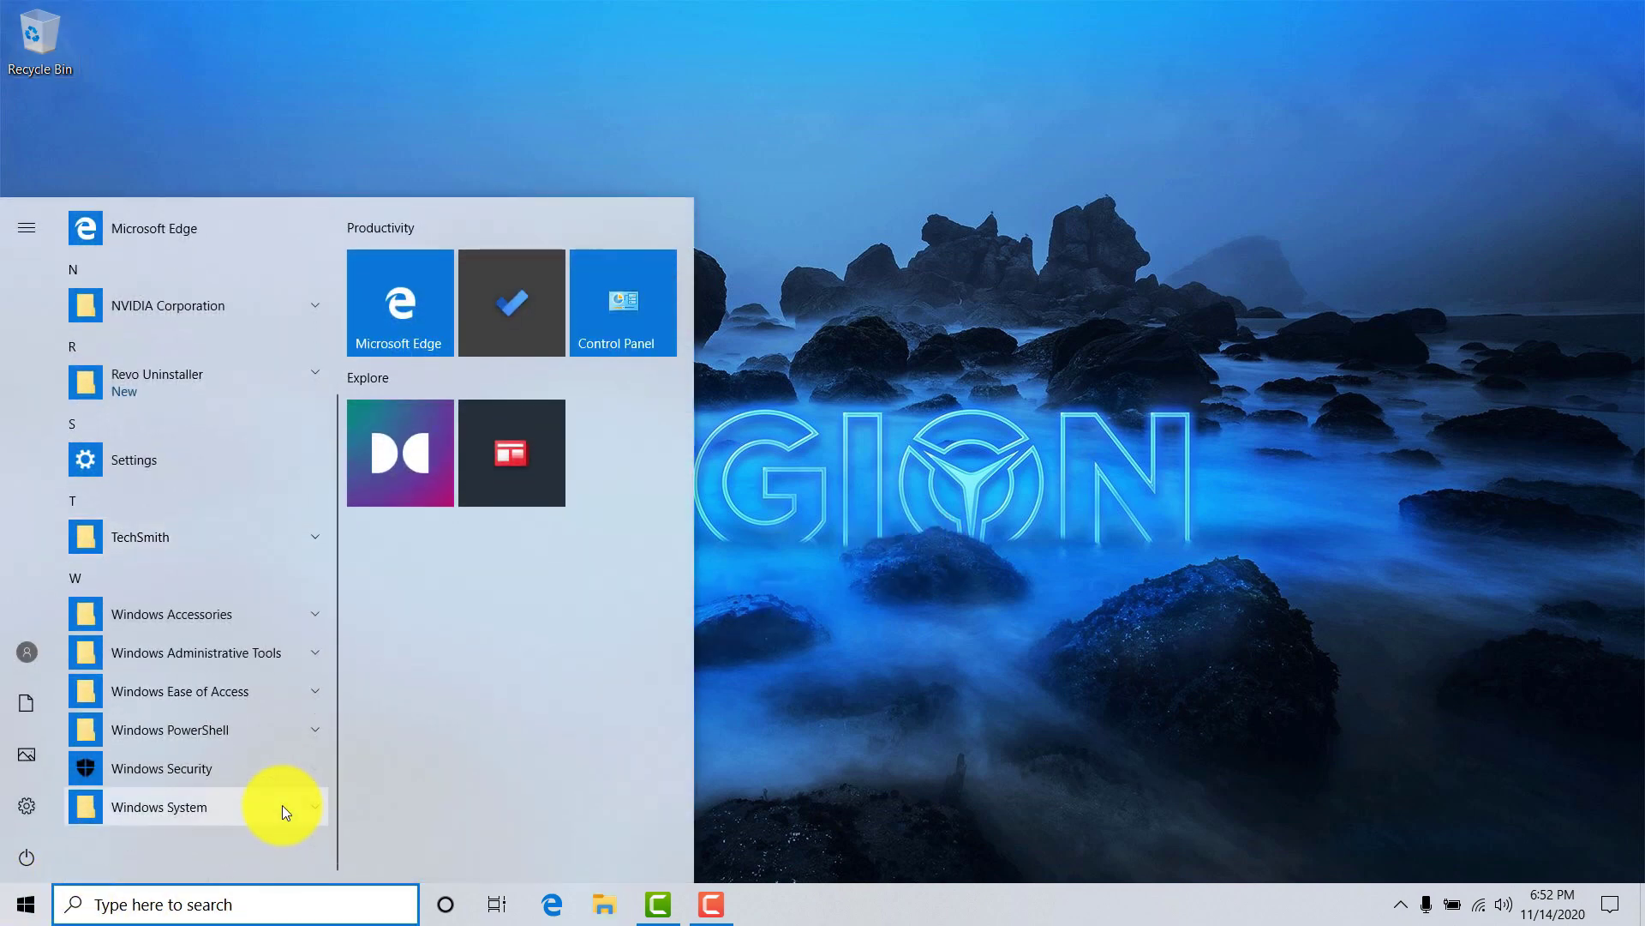
{"action": "scroll", "coordinate": [281, 805], "scroll_direction": "up", "scroll_amount": 6}
{"action": "left_click", "coordinate": [1088, 629]}
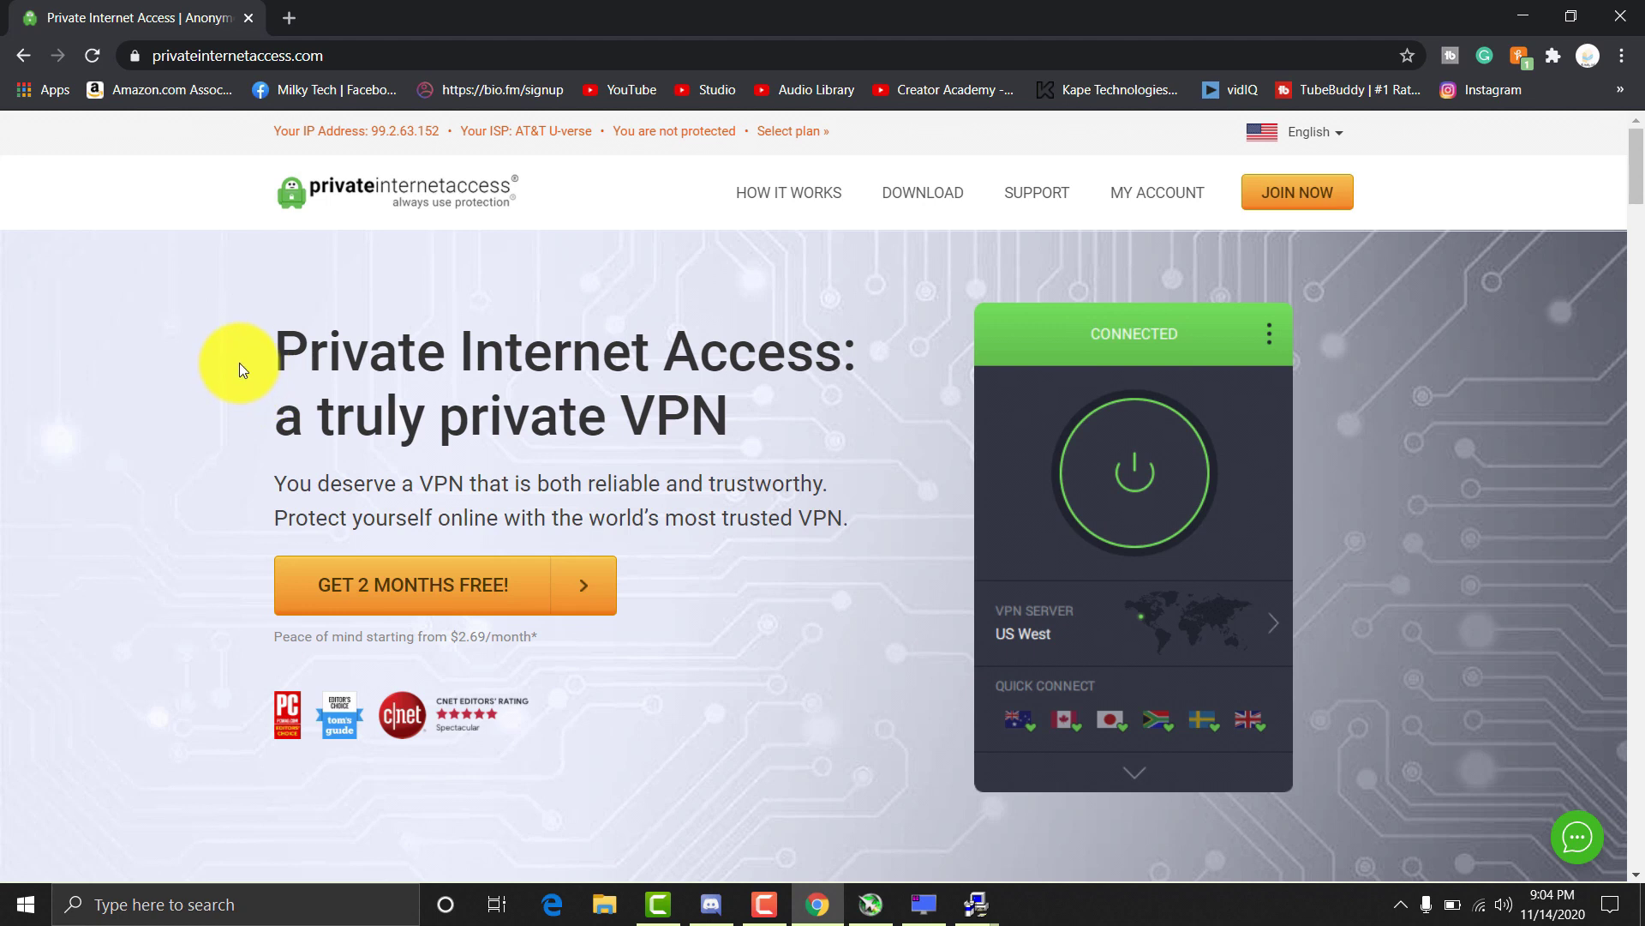
Step: Scroll the privateinternetaccess.com home page and go to its DOWNLOAD page
{"action": "scroll", "coordinate": [237, 353], "scroll_direction": "down", "scroll_amount": 5}
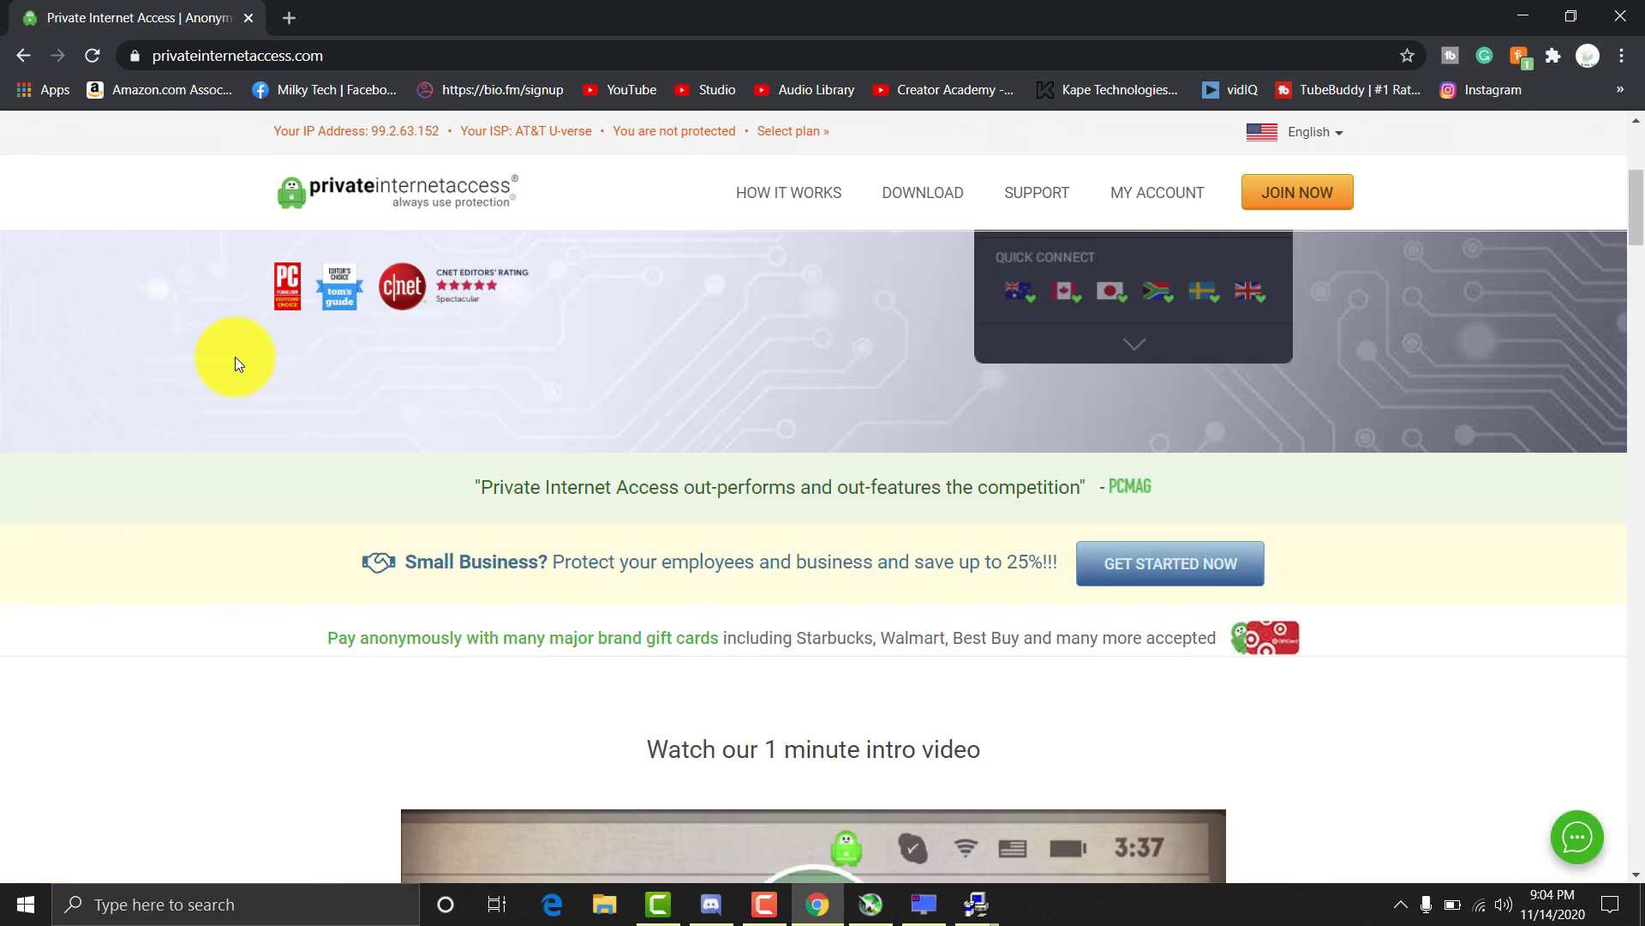
{"action": "scroll", "coordinate": [235, 357], "scroll_direction": "up", "scroll_amount": 5}
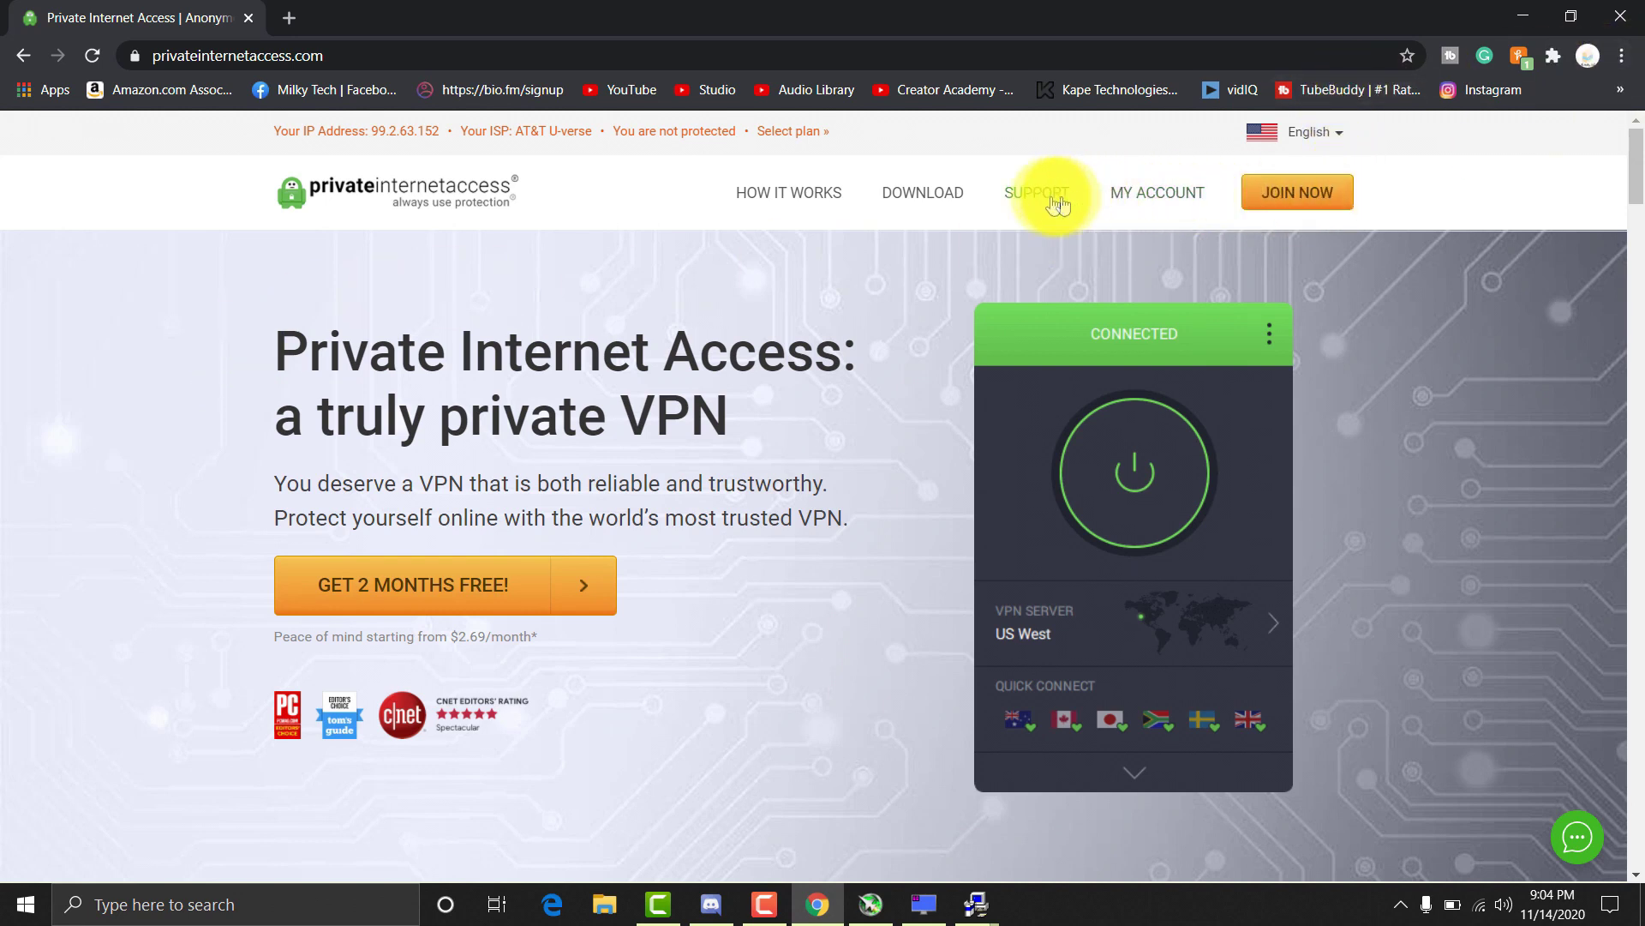
{"action": "left_click", "coordinate": [933, 206]}
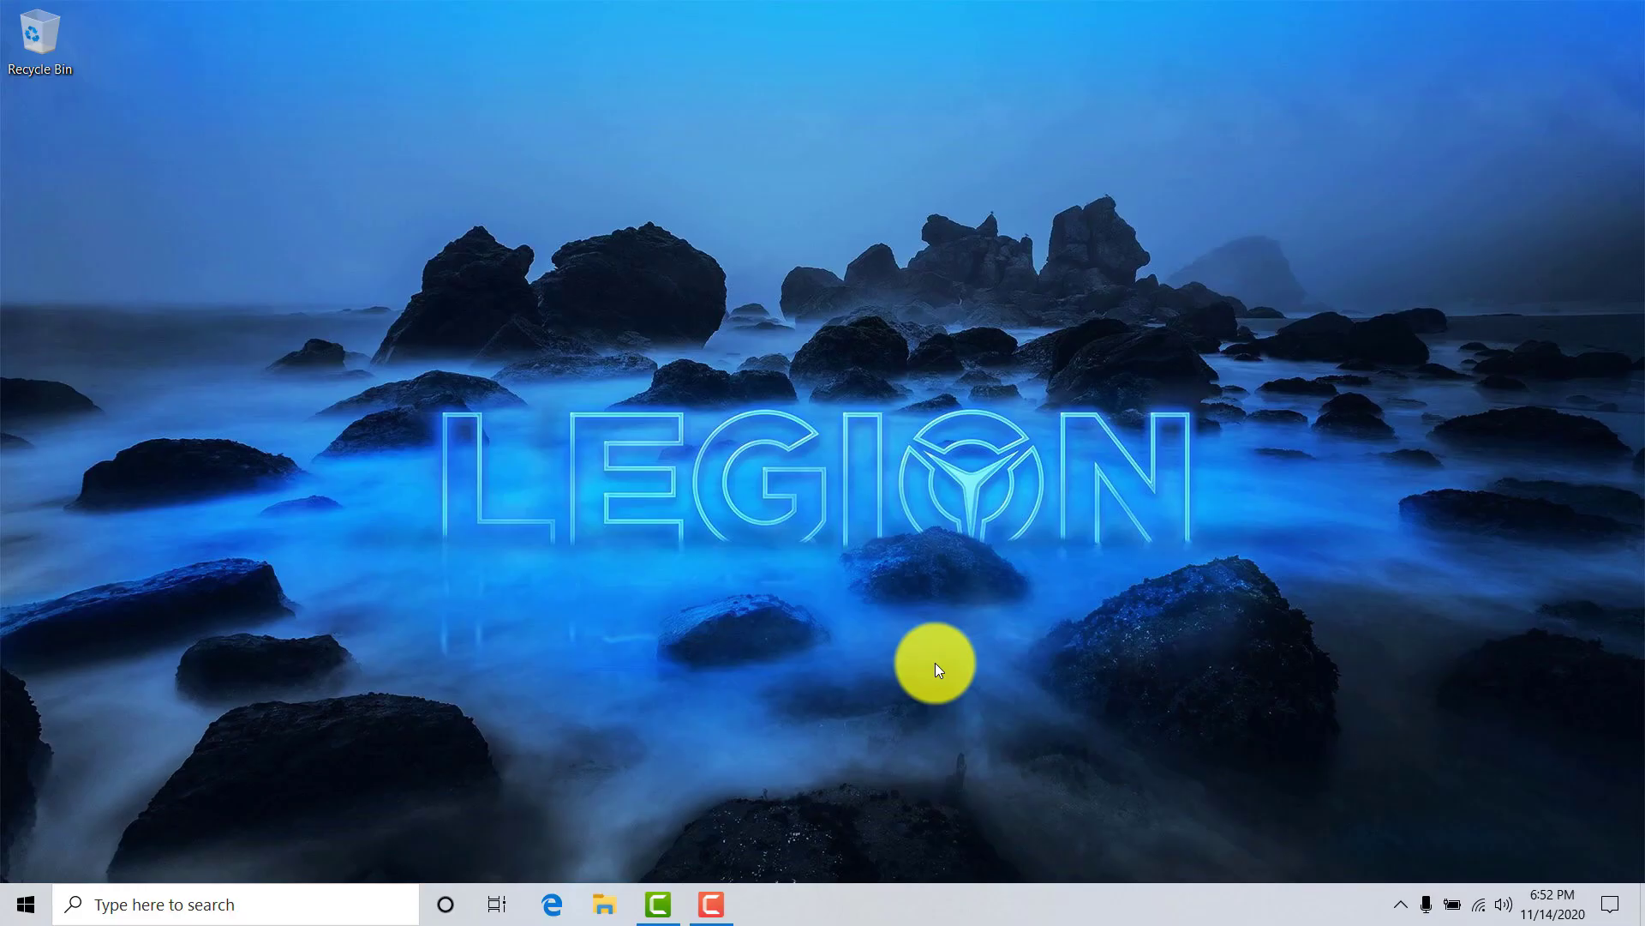
Step: Launch and maximize Edge, load ninite.com, and scroll to 'Pick the apps you want'
{"action": "left_click", "coordinate": [550, 906]}
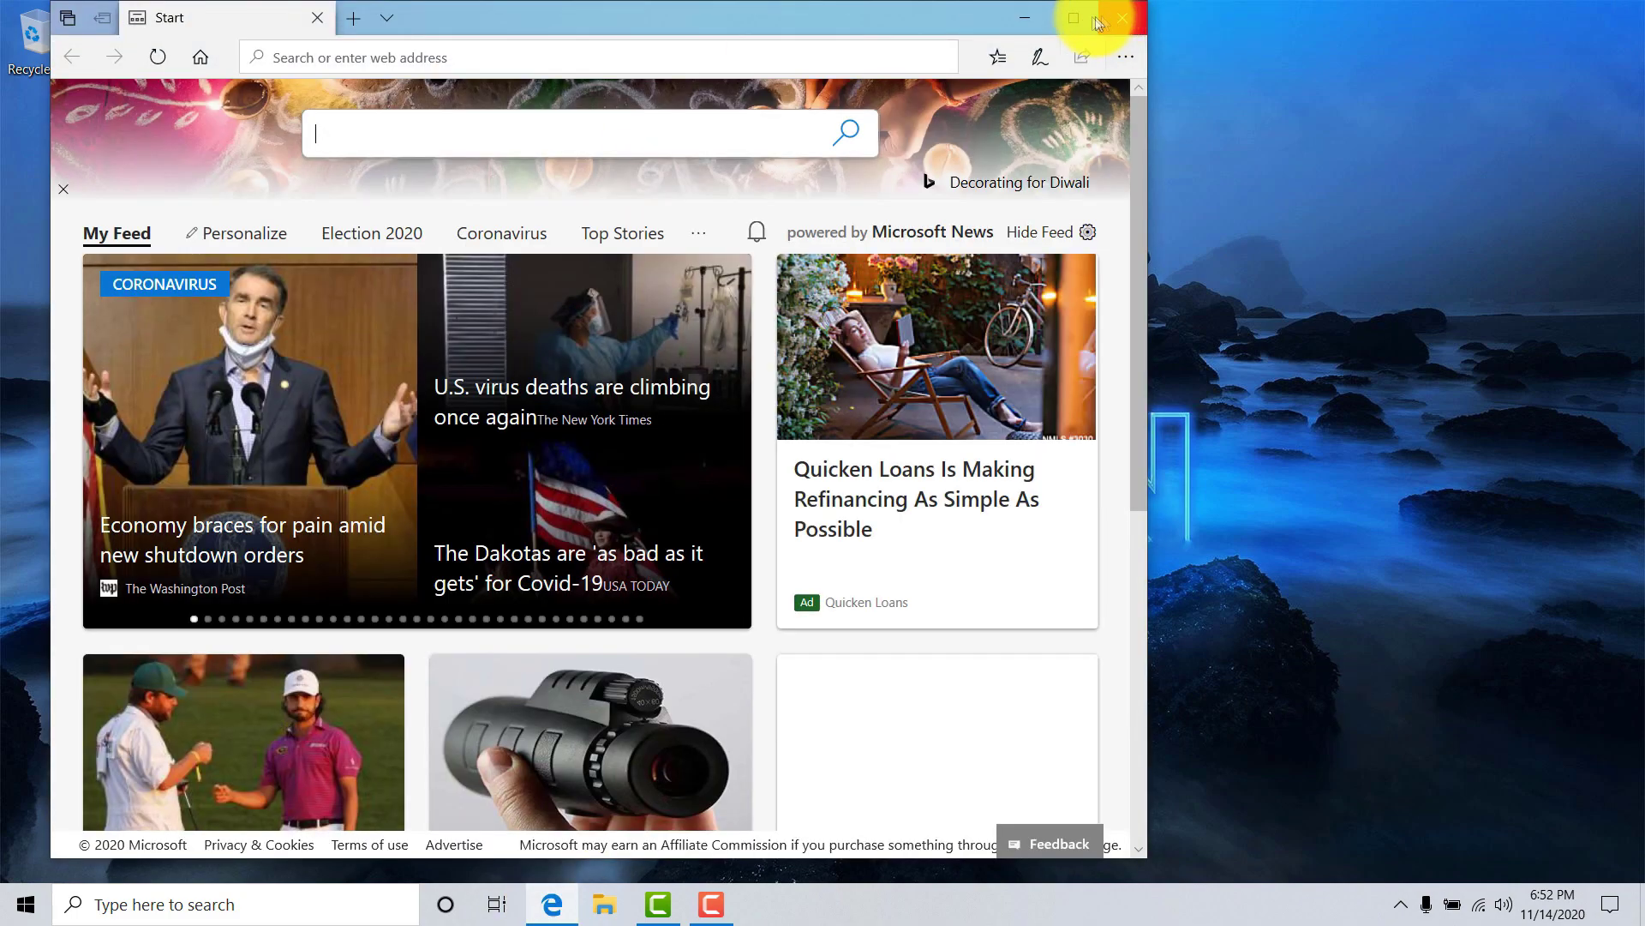
{"action": "left_click", "coordinate": [1062, 15]}
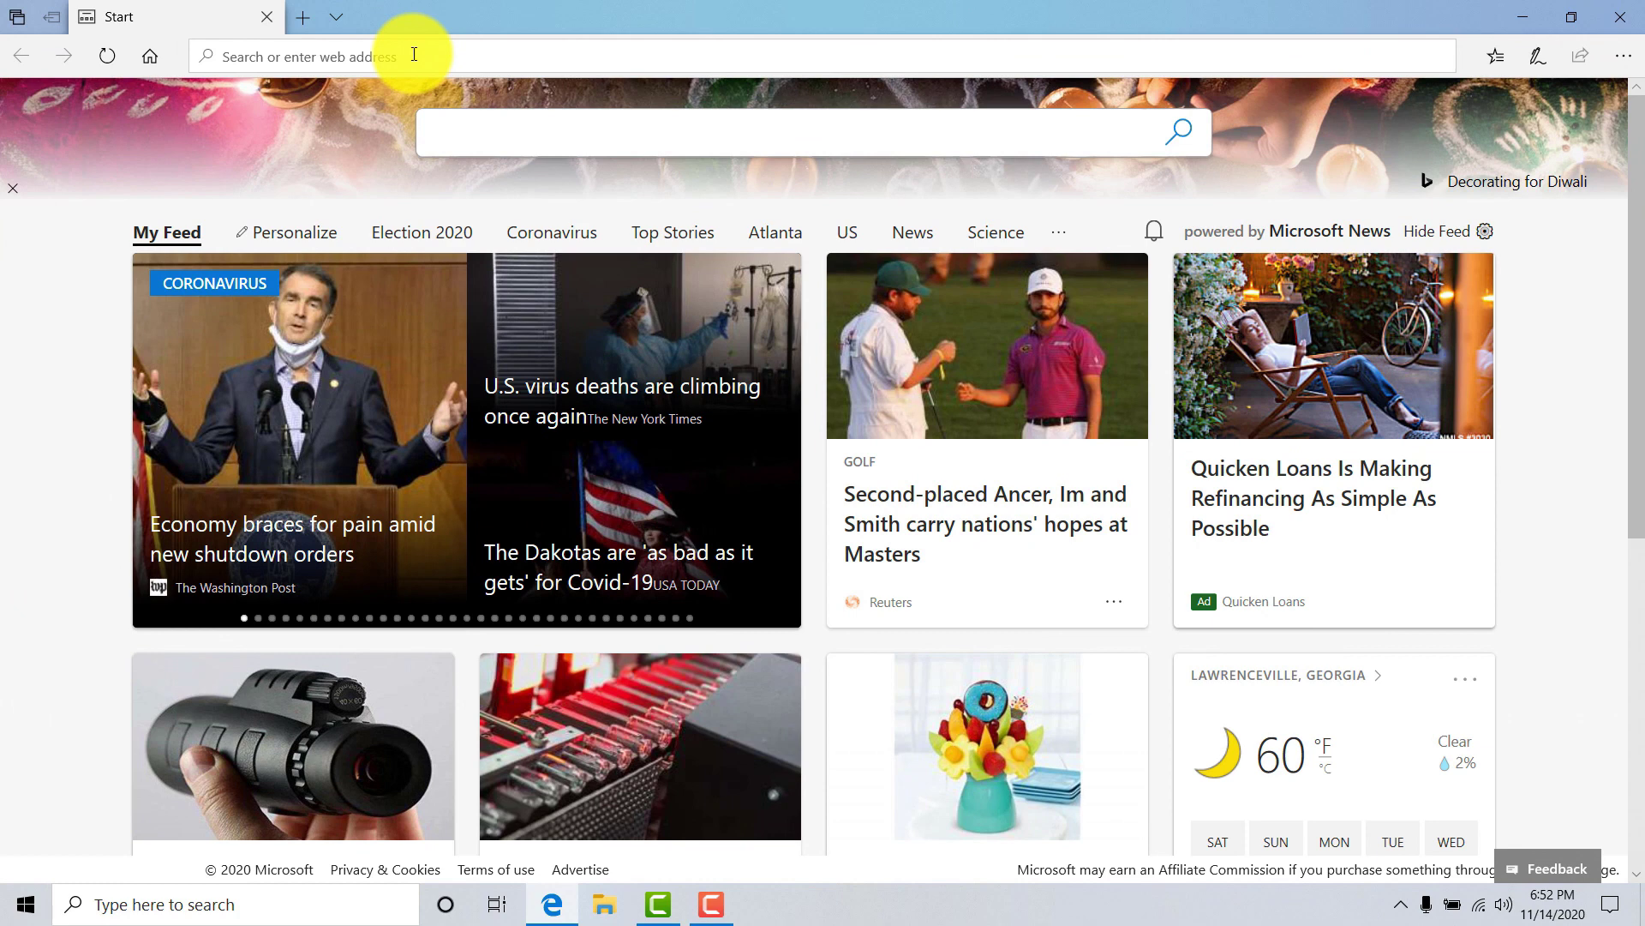
{"action": "type", "text": "ninite.com"}
{"action": "key", "text": "Return"}
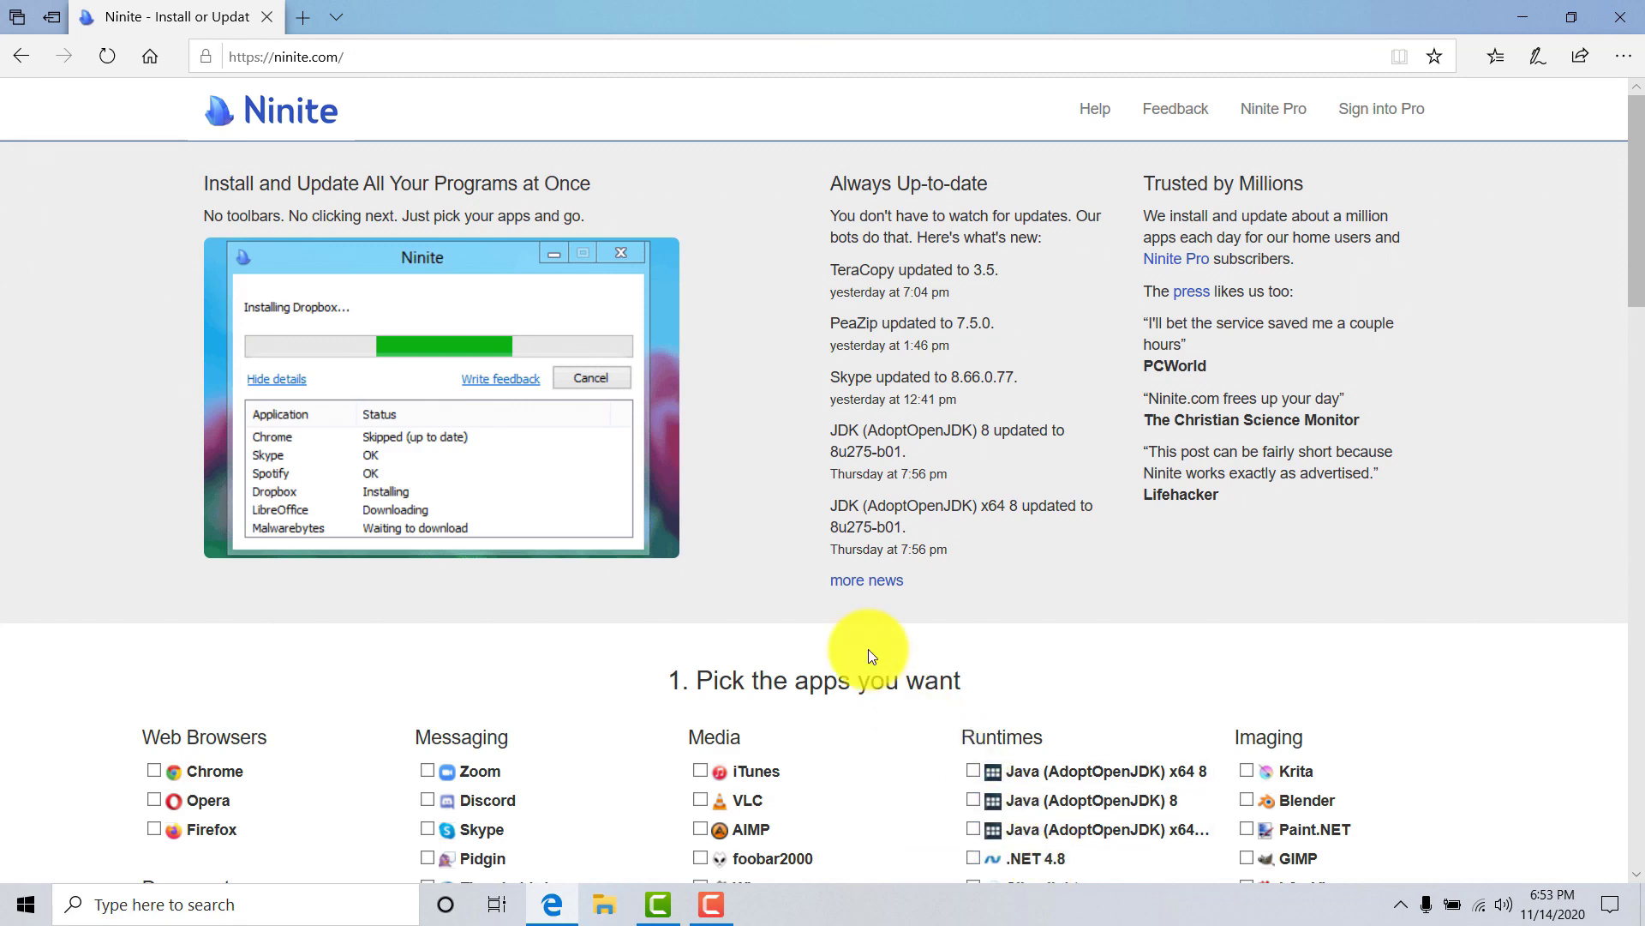
{"action": "scroll", "coordinate": [820, 720], "scroll_direction": "down", "scroll_amount": 3}
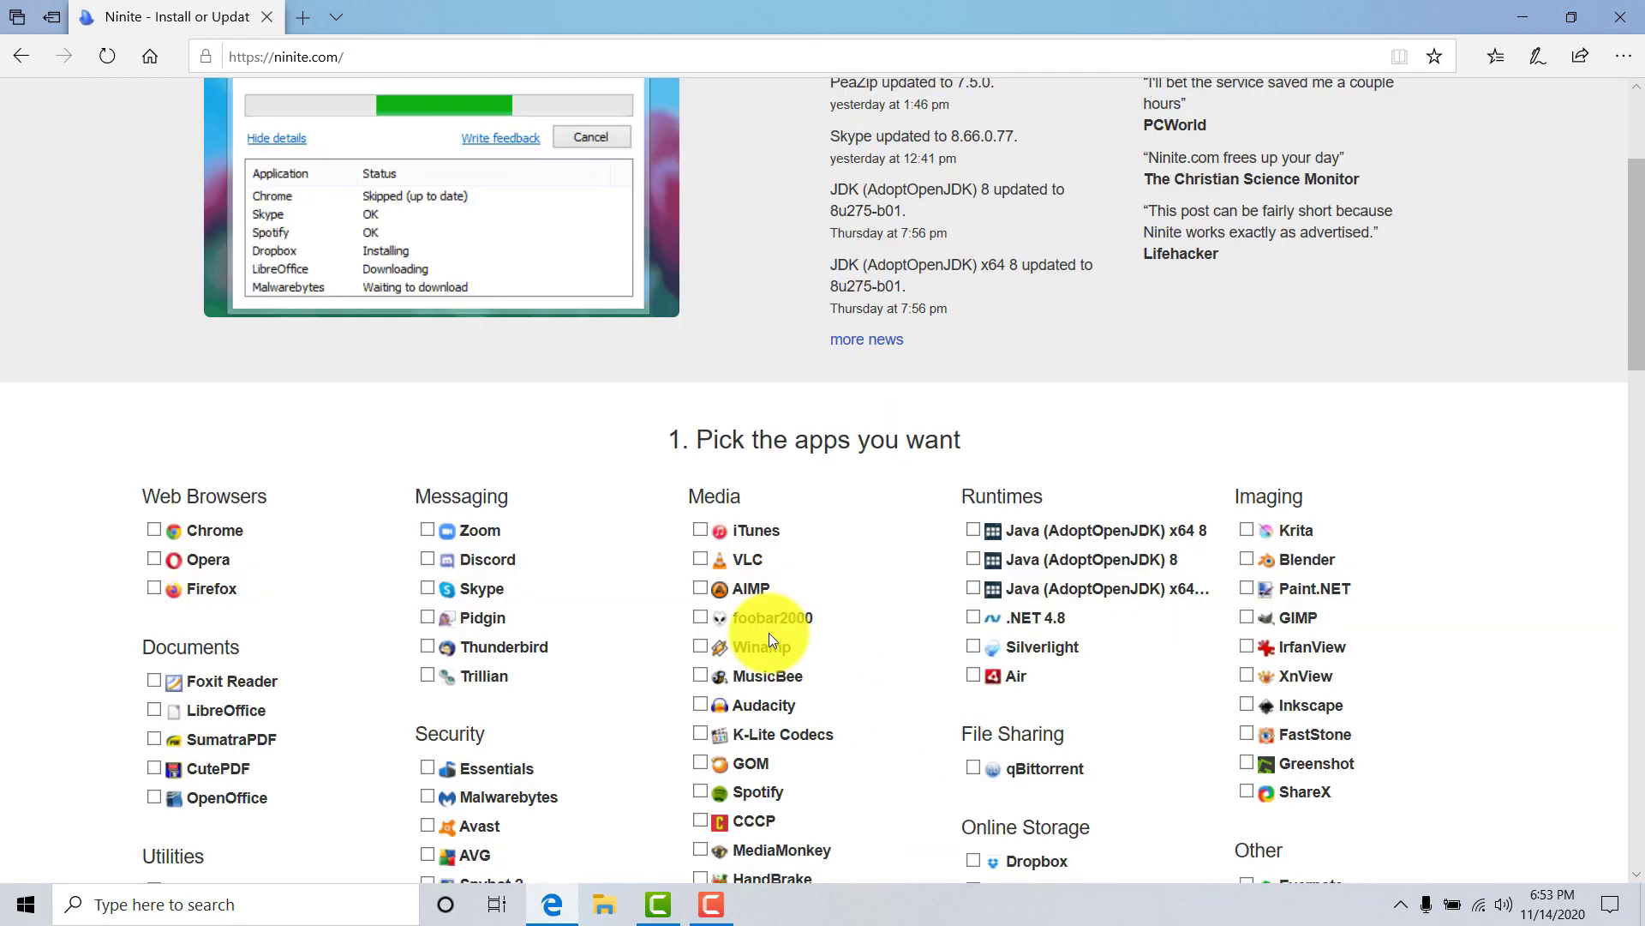
{"action": "scroll", "coordinate": [804, 634], "scroll_direction": "down", "scroll_amount": 3}
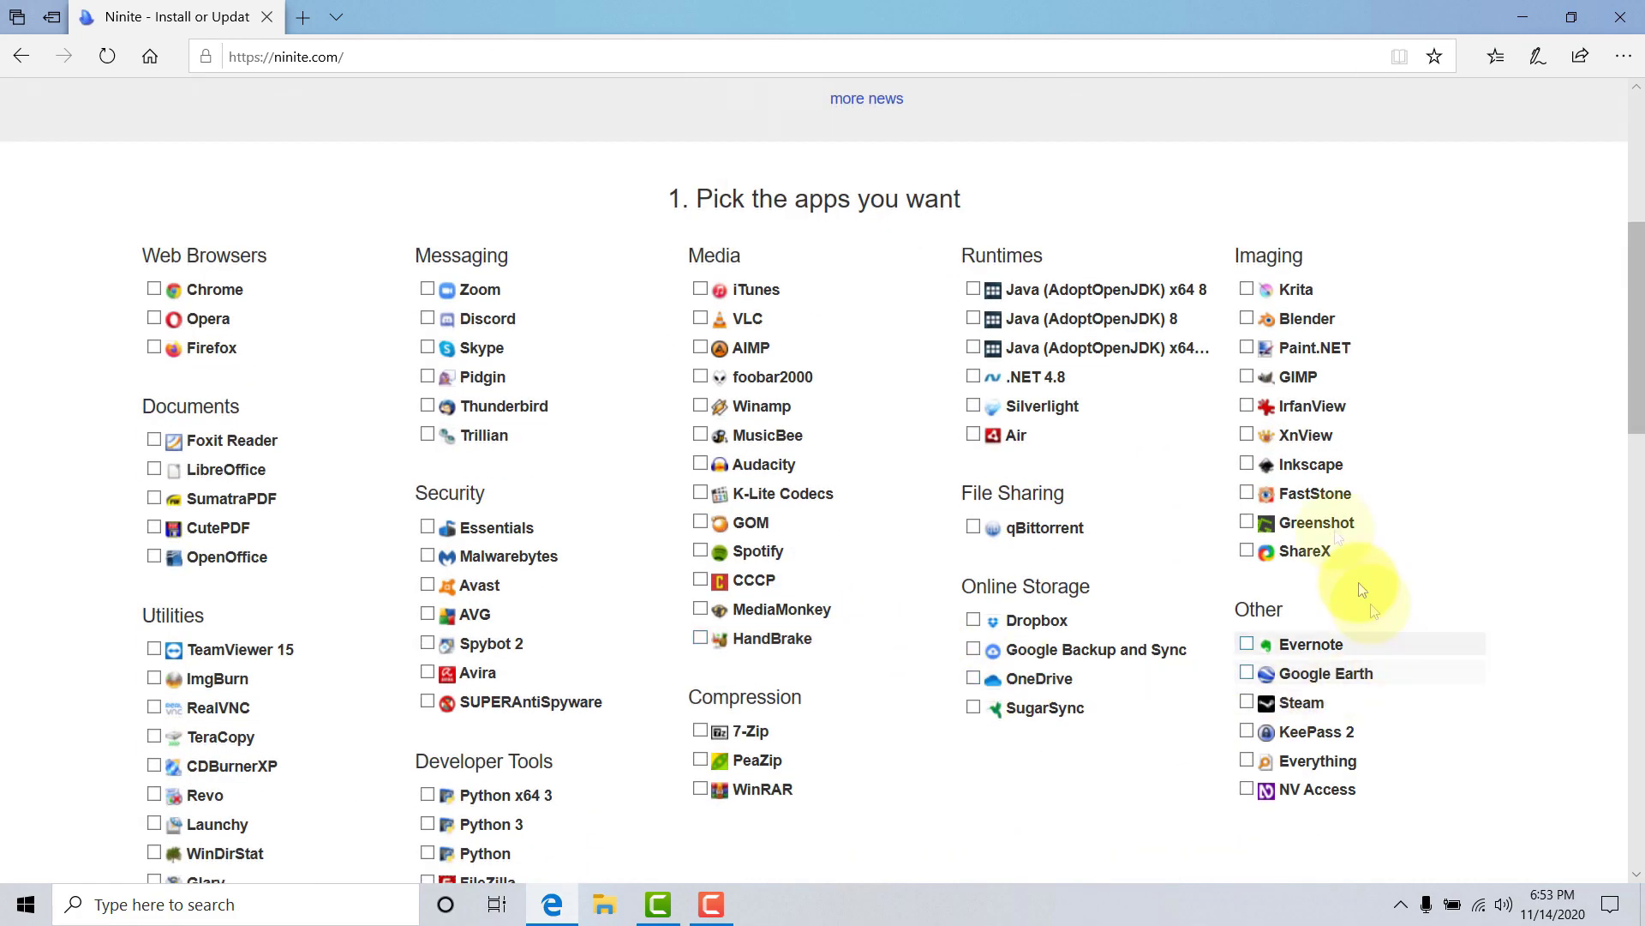
{"action": "scroll", "coordinate": [975, 600], "scroll_direction": "down", "scroll_amount": 2}
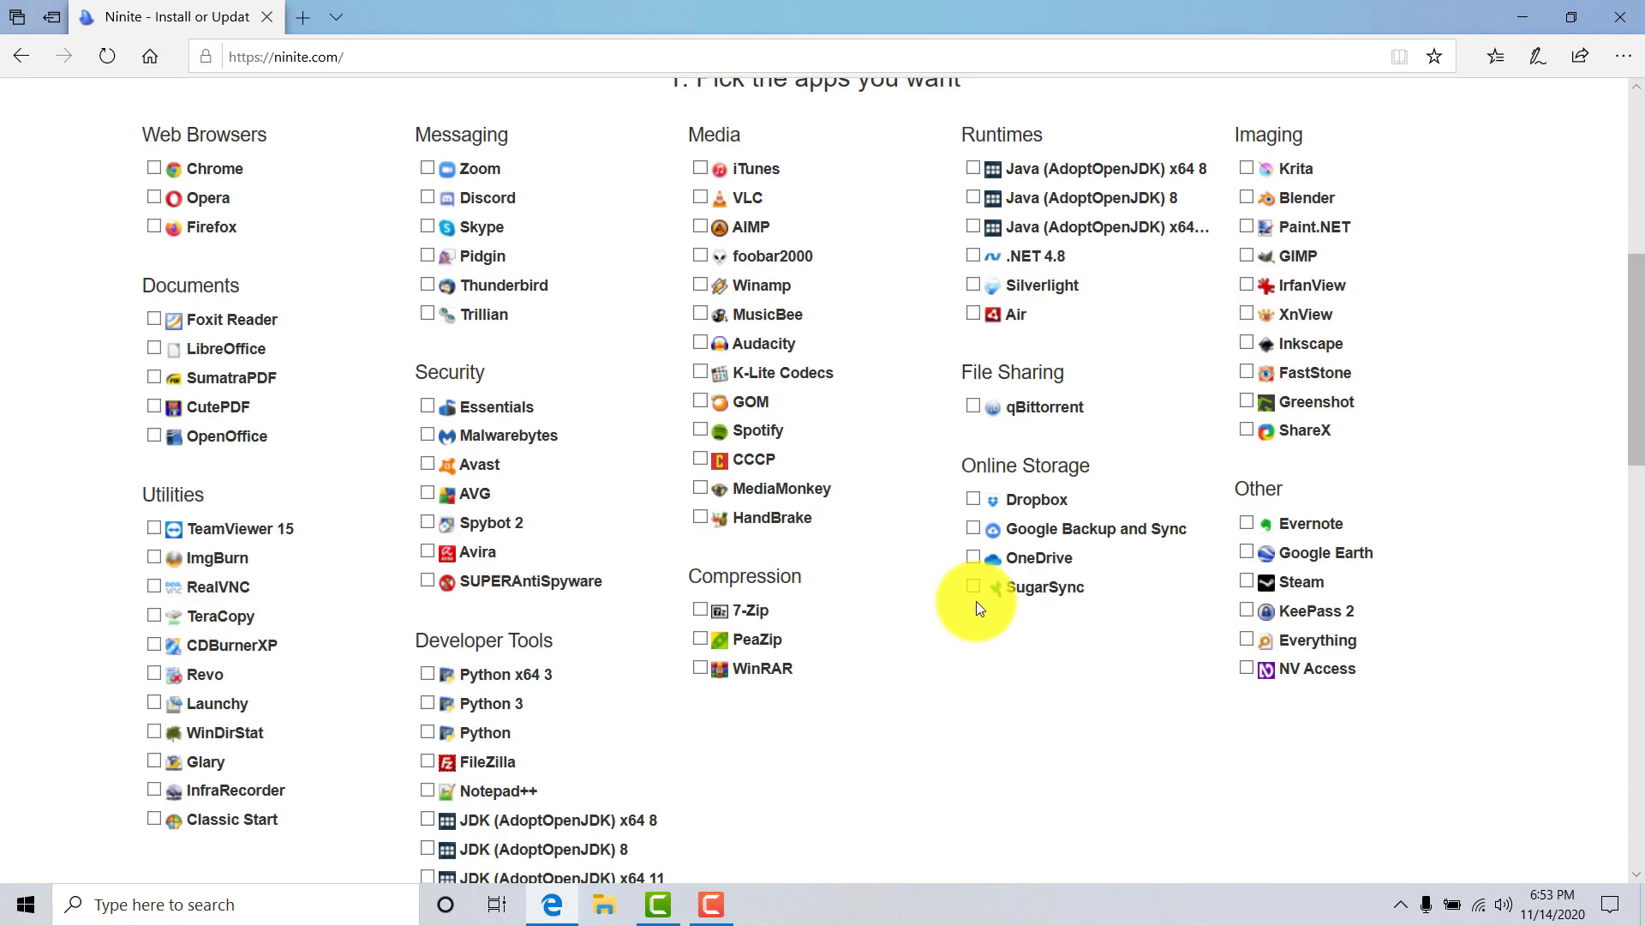
{"action": "scroll", "coordinate": [979, 607], "scroll_direction": "down", "scroll_amount": 2}
{"action": "scroll", "coordinate": [960, 589], "scroll_direction": "up", "scroll_amount": 2}
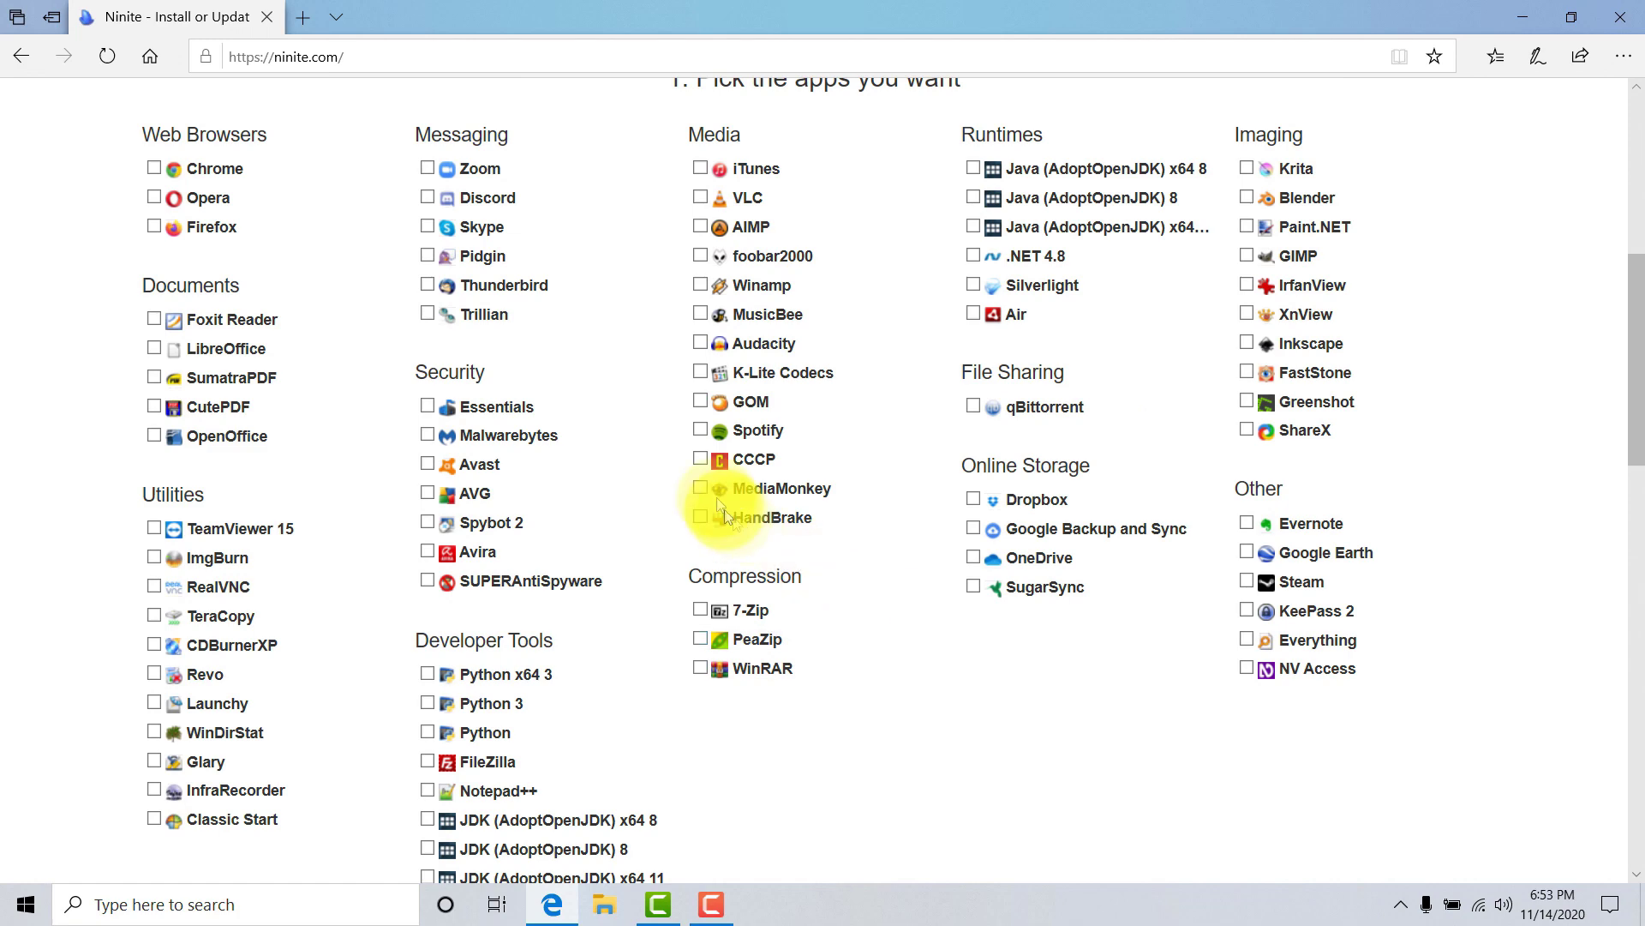
Step: Tick Chrome, LibreOffice, TeamViewer 15 and Discord in the Ninite app list
{"action": "left_click", "coordinate": [150, 171]}
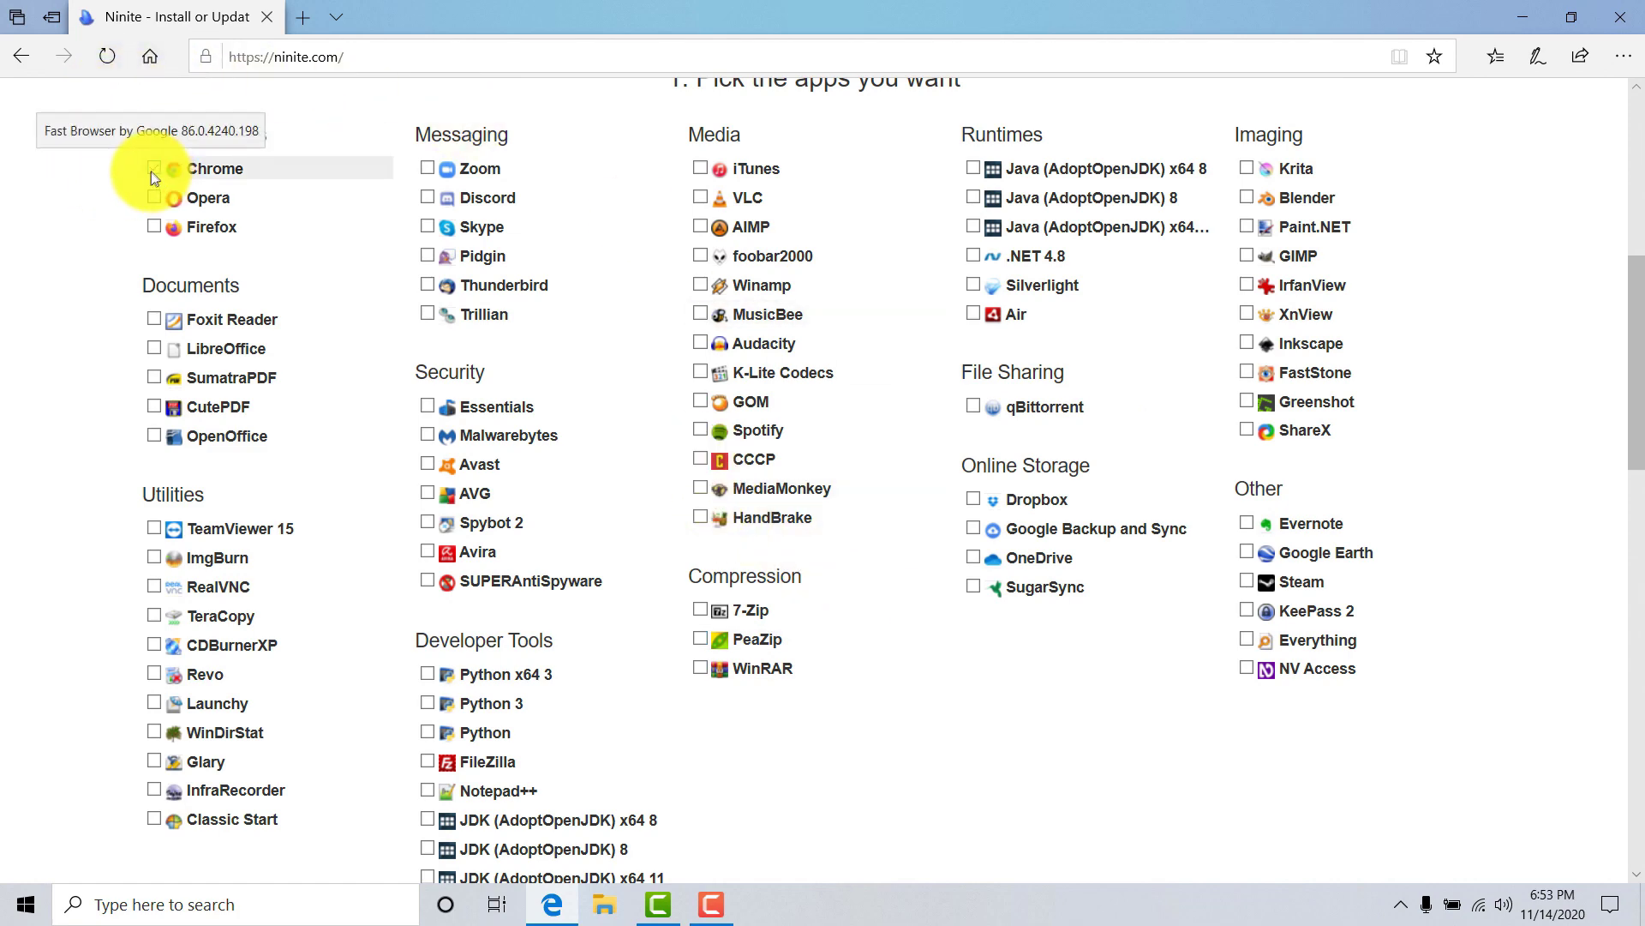
{"action": "left_click", "coordinate": [149, 349]}
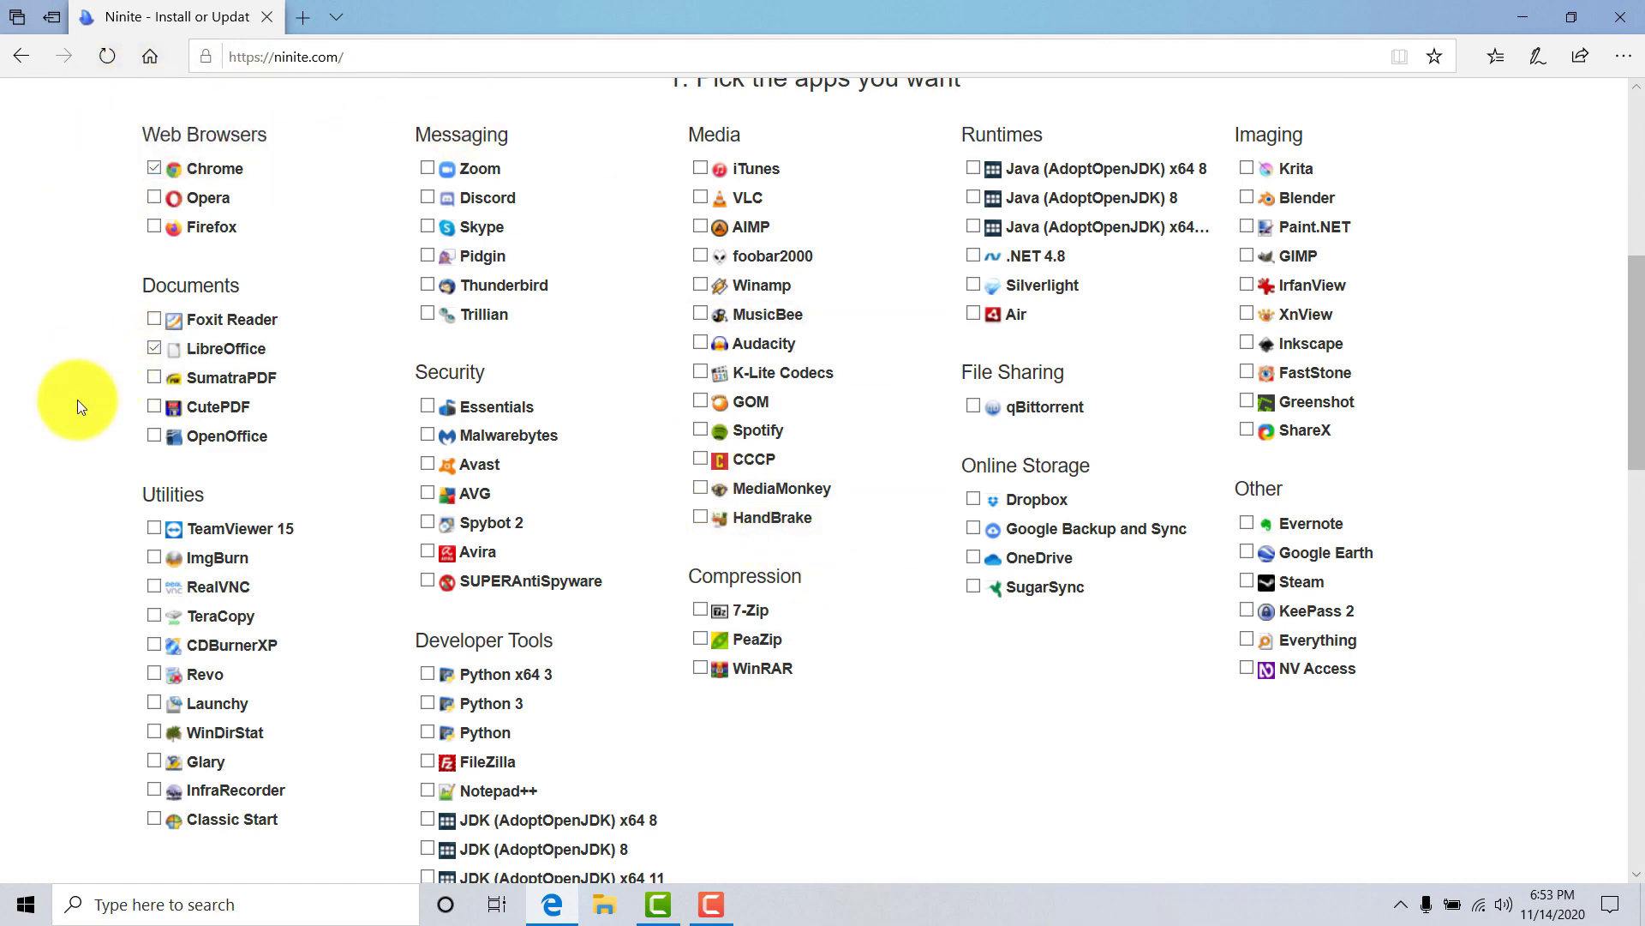
{"action": "scroll", "coordinate": [74, 410], "scroll_direction": "down", "scroll_amount": 4}
{"action": "left_click", "coordinate": [151, 289]}
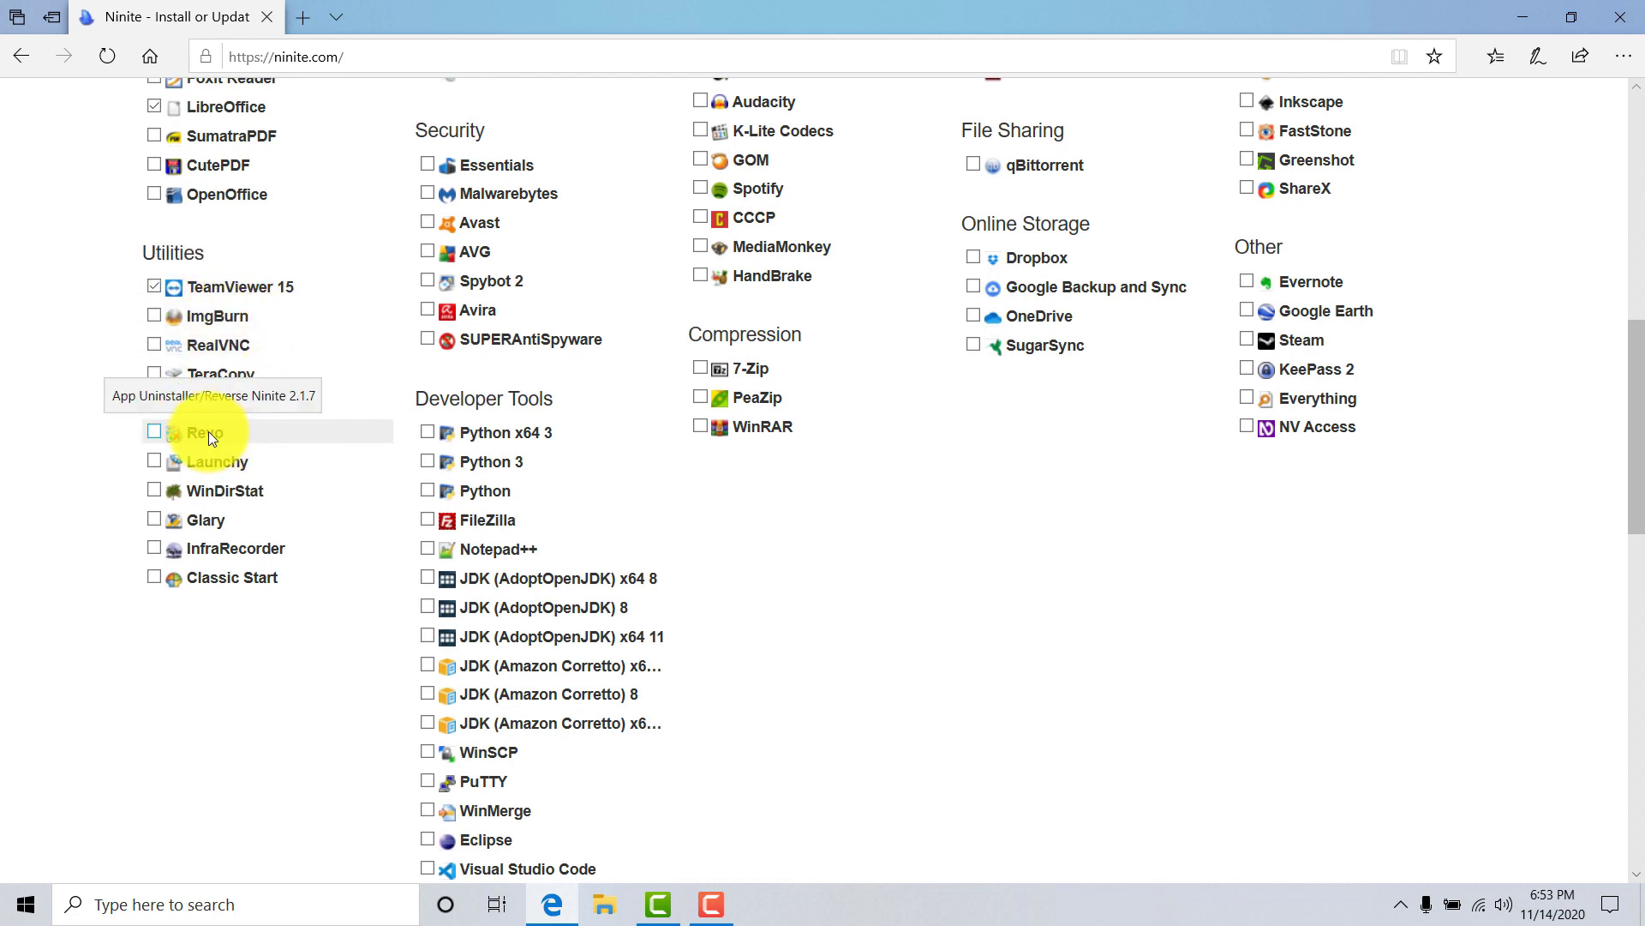
{"action": "scroll", "coordinate": [358, 477], "scroll_direction": "up", "scroll_amount": 3}
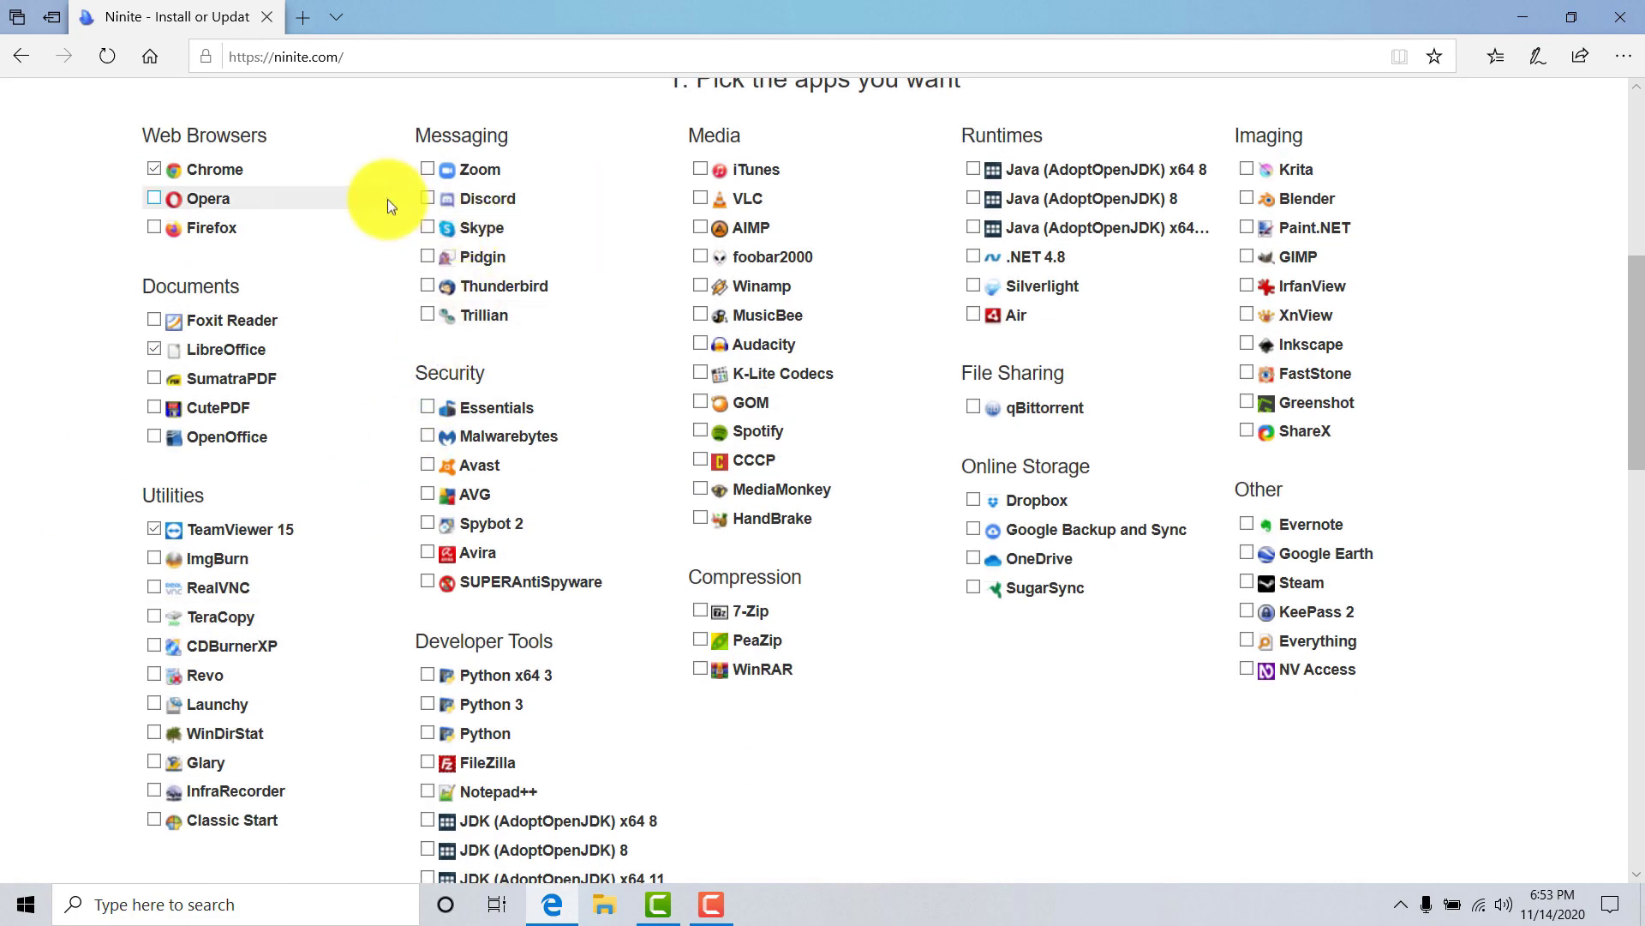
{"action": "left_click", "coordinate": [424, 199]}
{"action": "scroll", "coordinate": [552, 264], "scroll_direction": "down", "scroll_amount": 3}
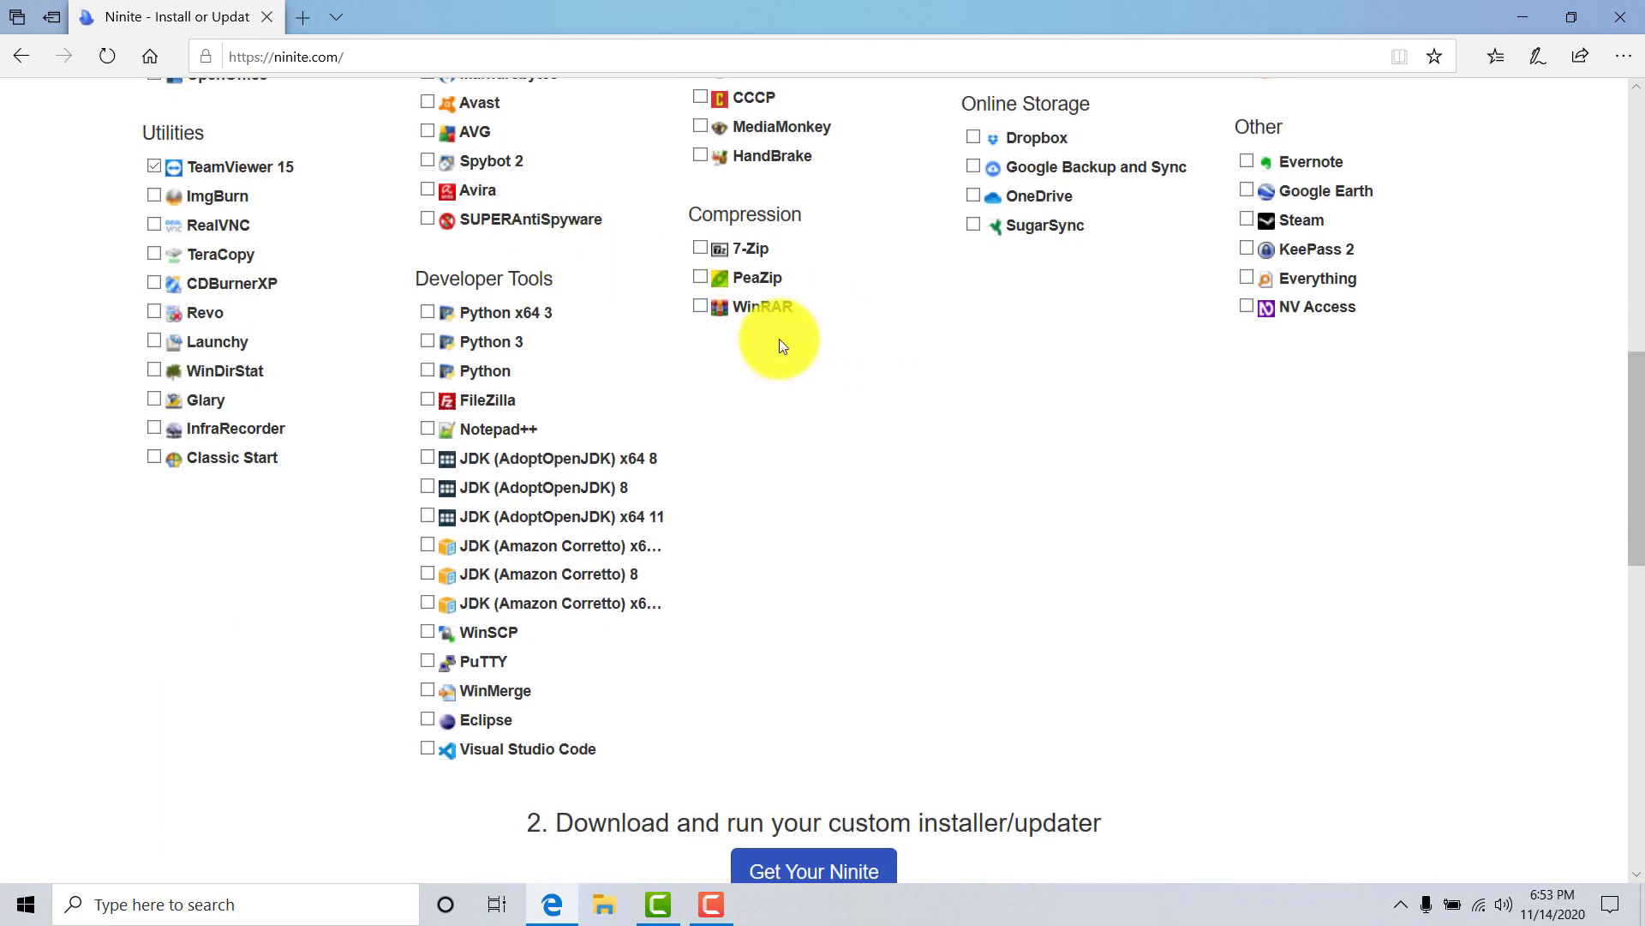
{"action": "scroll", "coordinate": [588, 220], "scroll_direction": "up", "scroll_amount": 1}
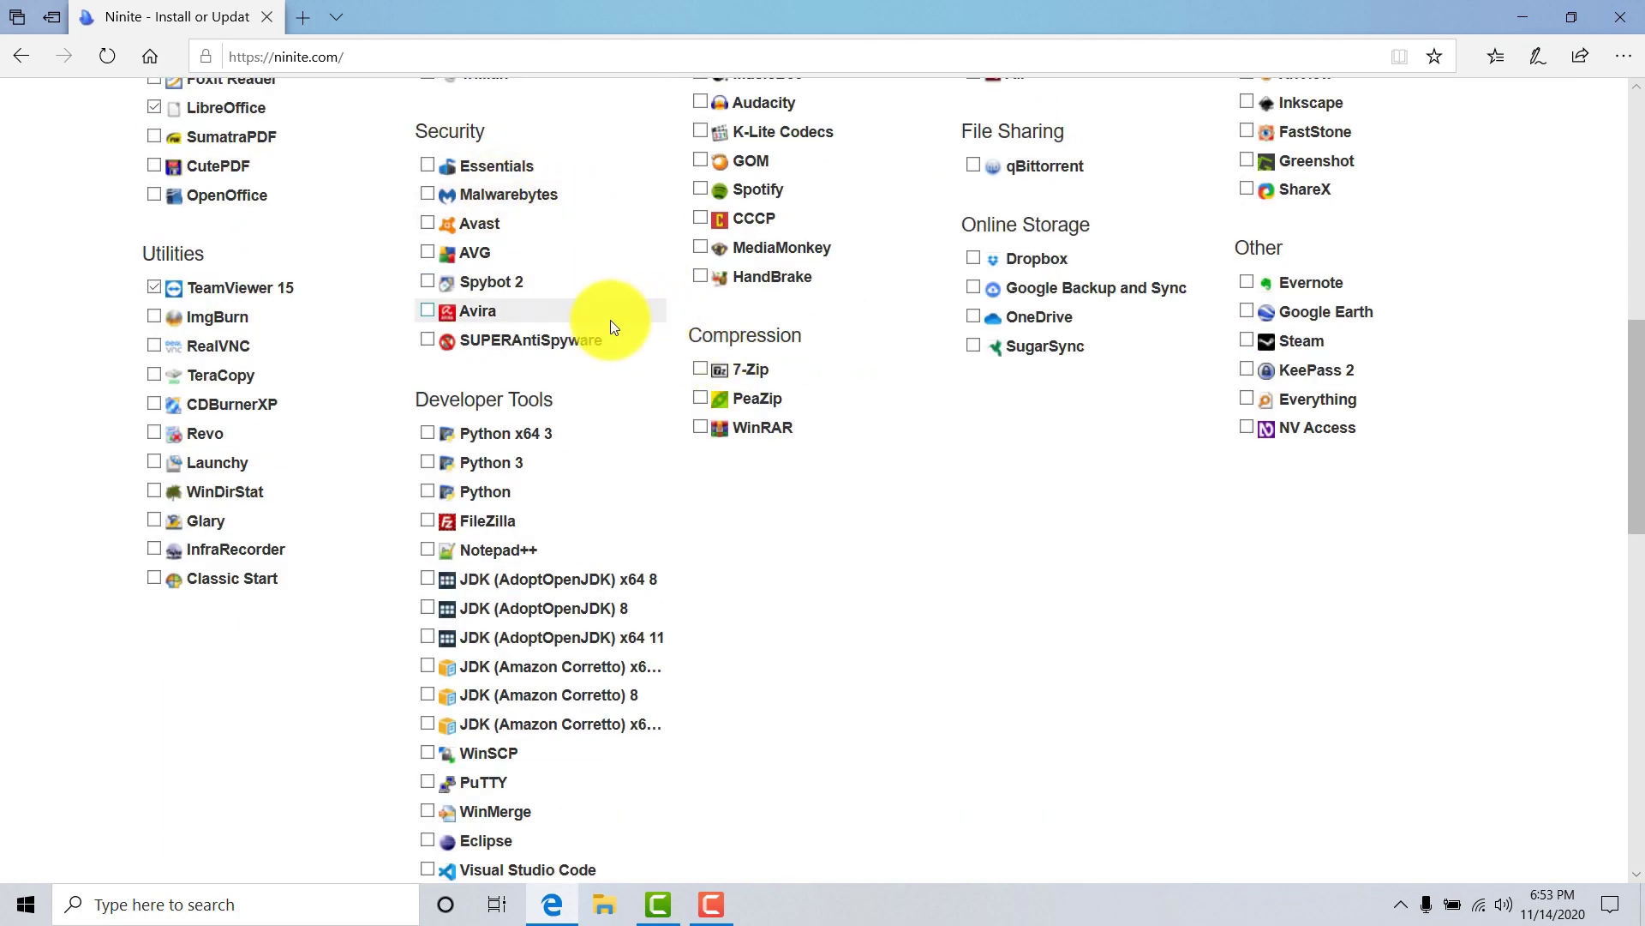
{"action": "scroll", "coordinate": [610, 324], "scroll_direction": "down", "scroll_amount": 2}
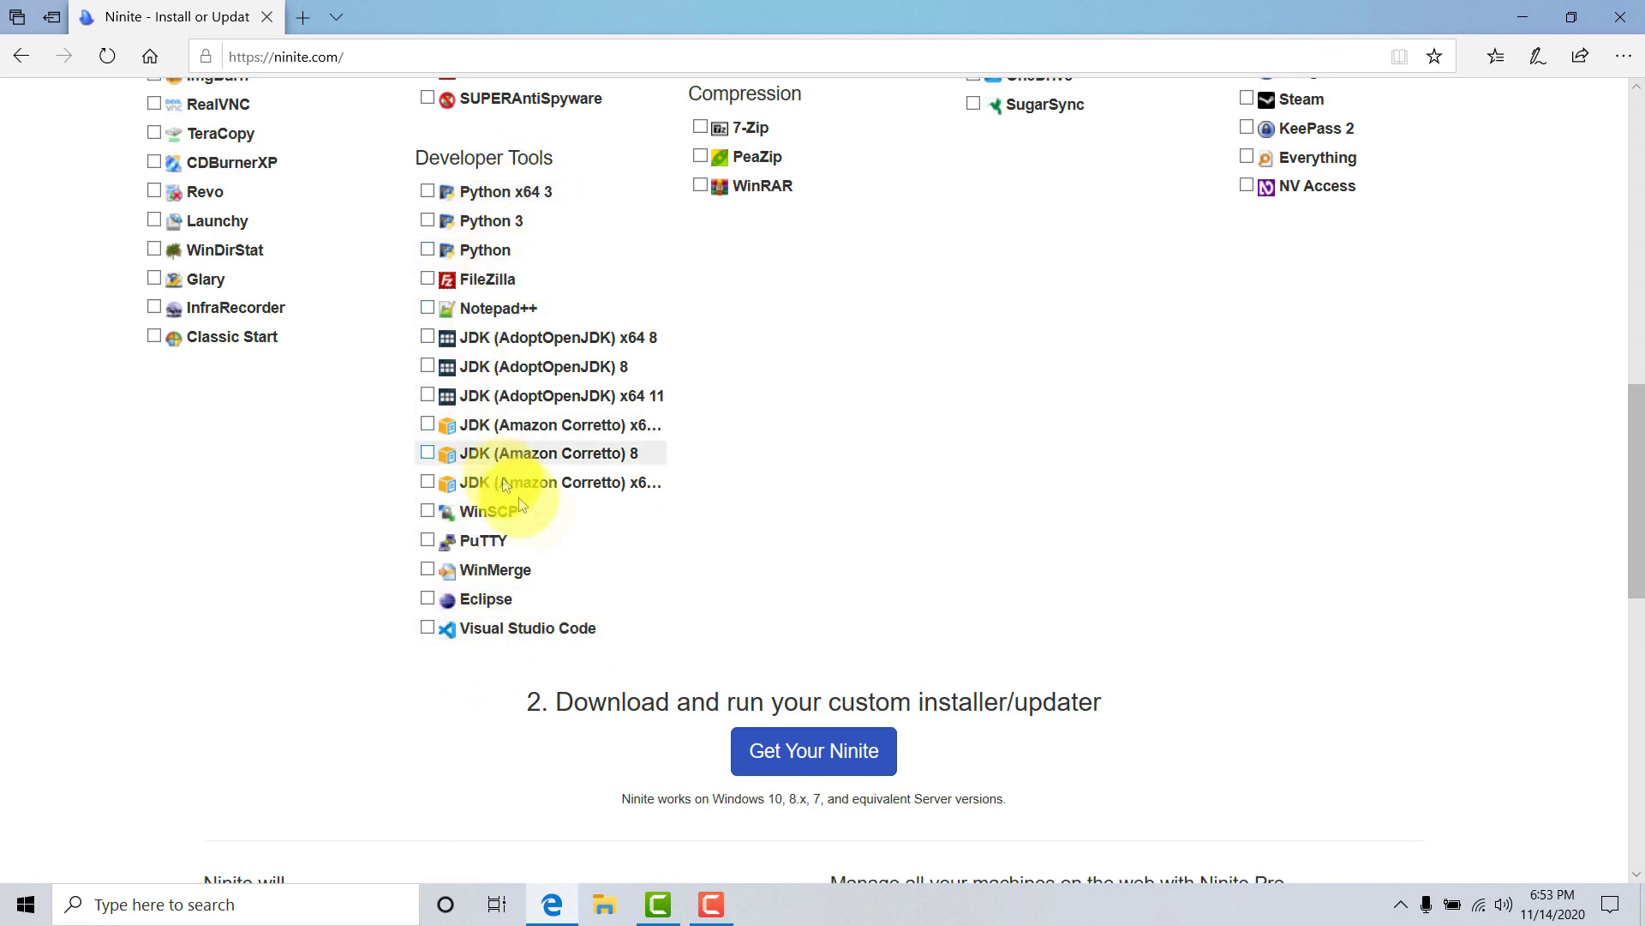
{"action": "scroll", "coordinate": [1208, 557], "scroll_direction": "up", "scroll_amount": 2}
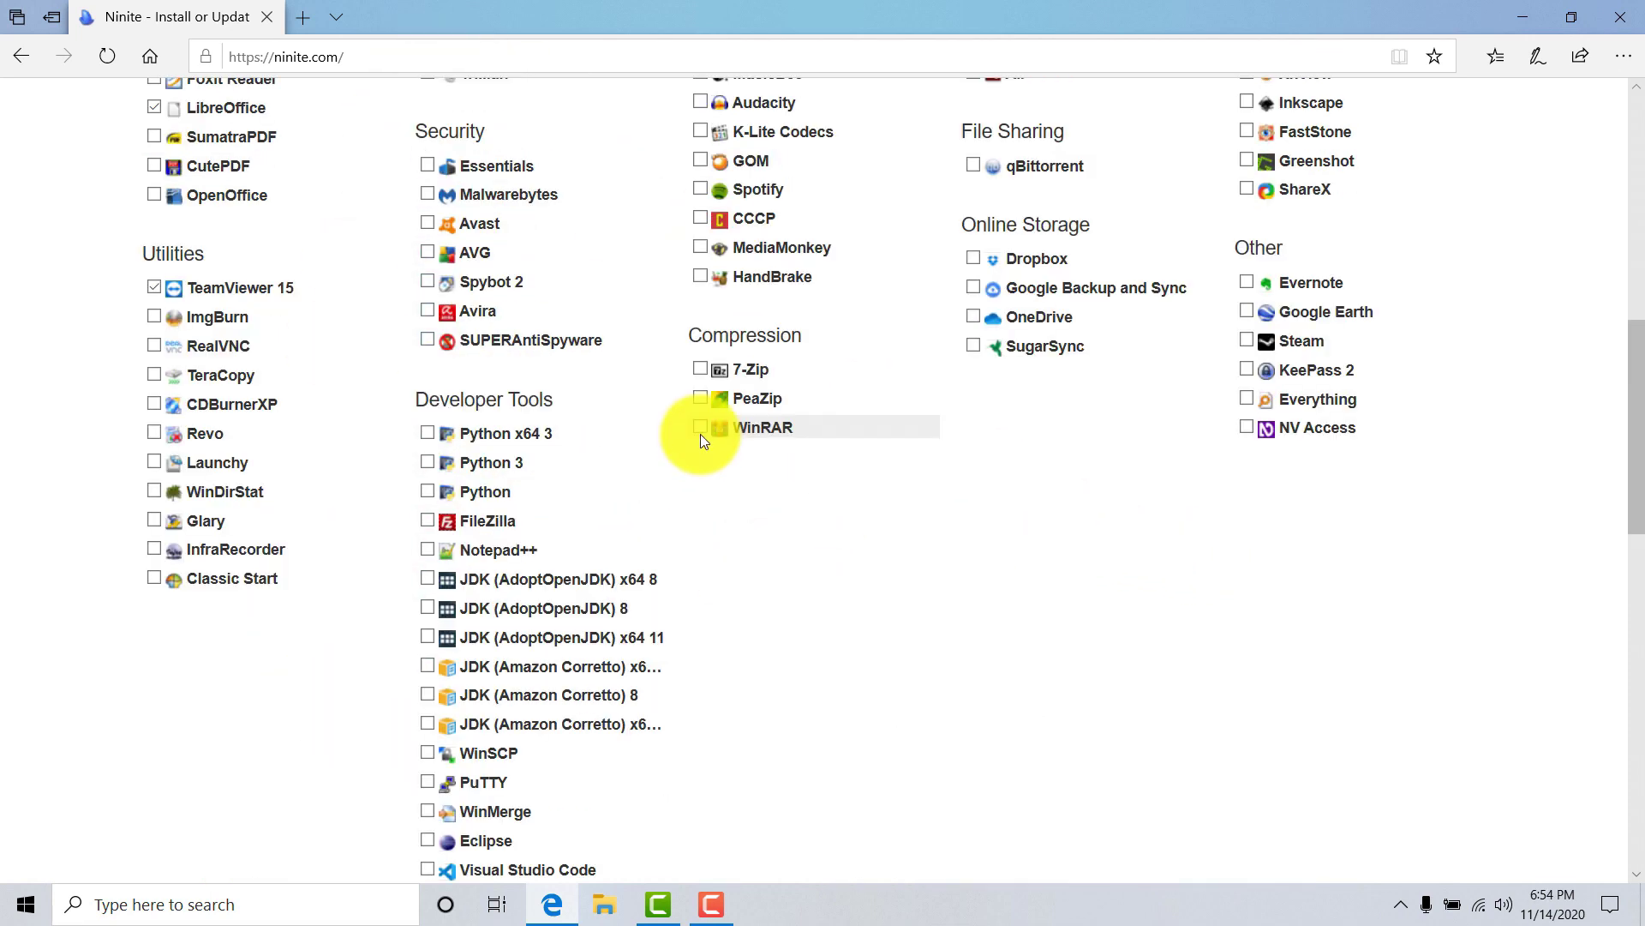
Step: Tick WinRAR, 7-Zip, VLC, Audacity, K-Lite Codecs, CCCP and Dropbox, then generate the custom installer
{"action": "left_click", "coordinate": [701, 427]}
{"action": "left_click", "coordinate": [700, 369]}
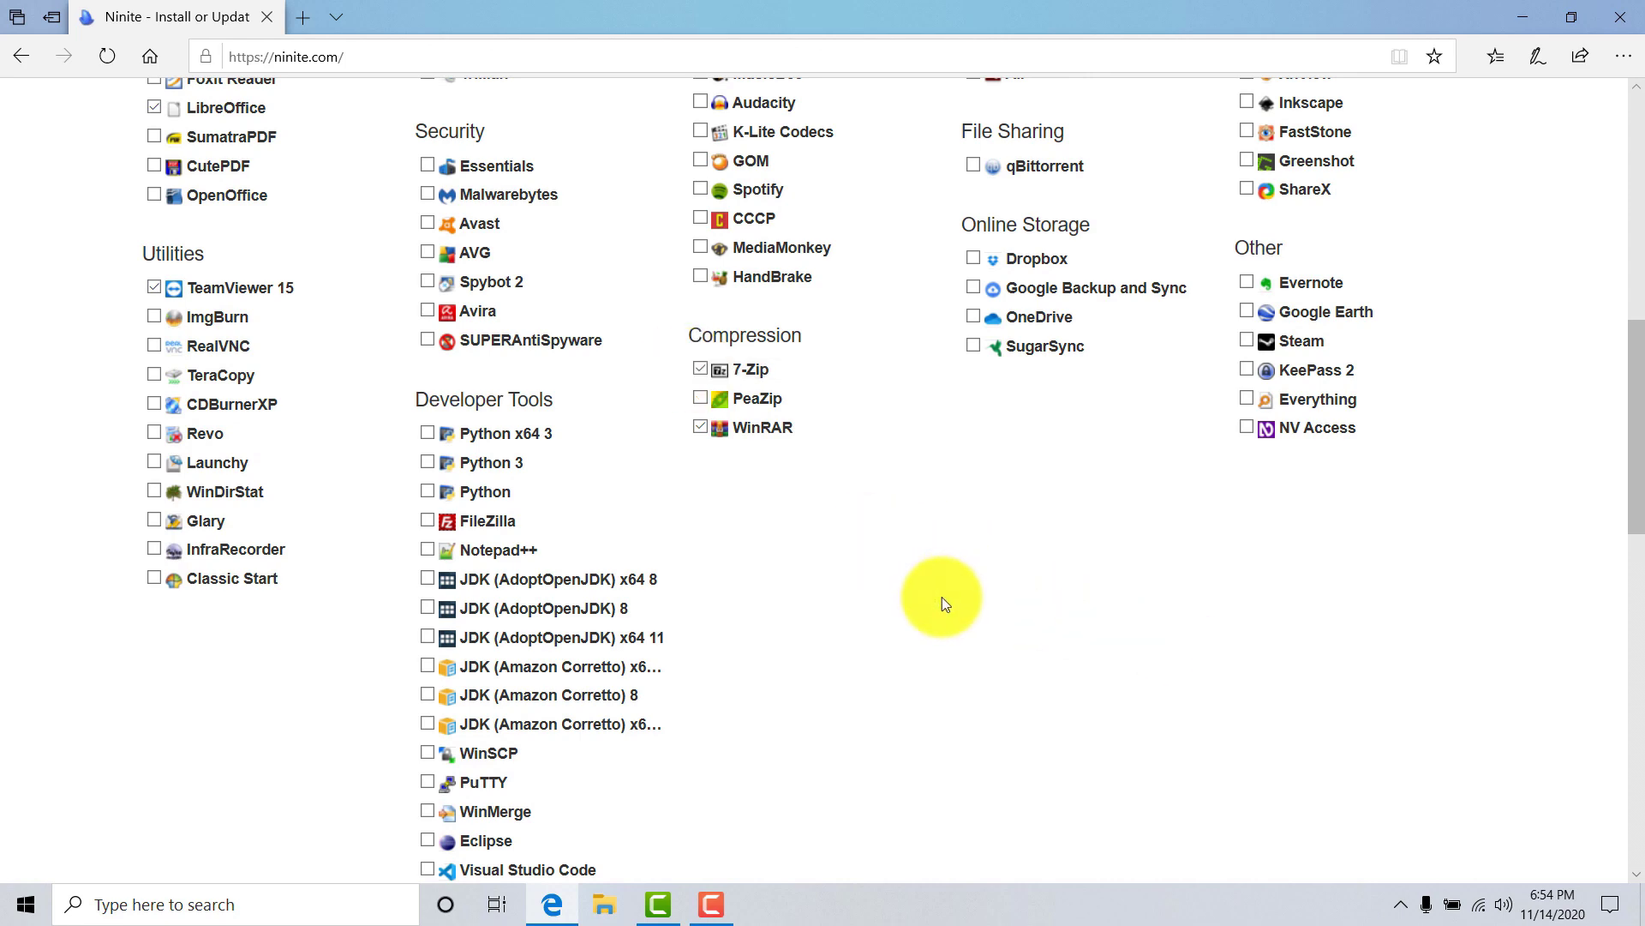
{"action": "scroll", "coordinate": [943, 598], "scroll_direction": "up", "scroll_amount": 4}
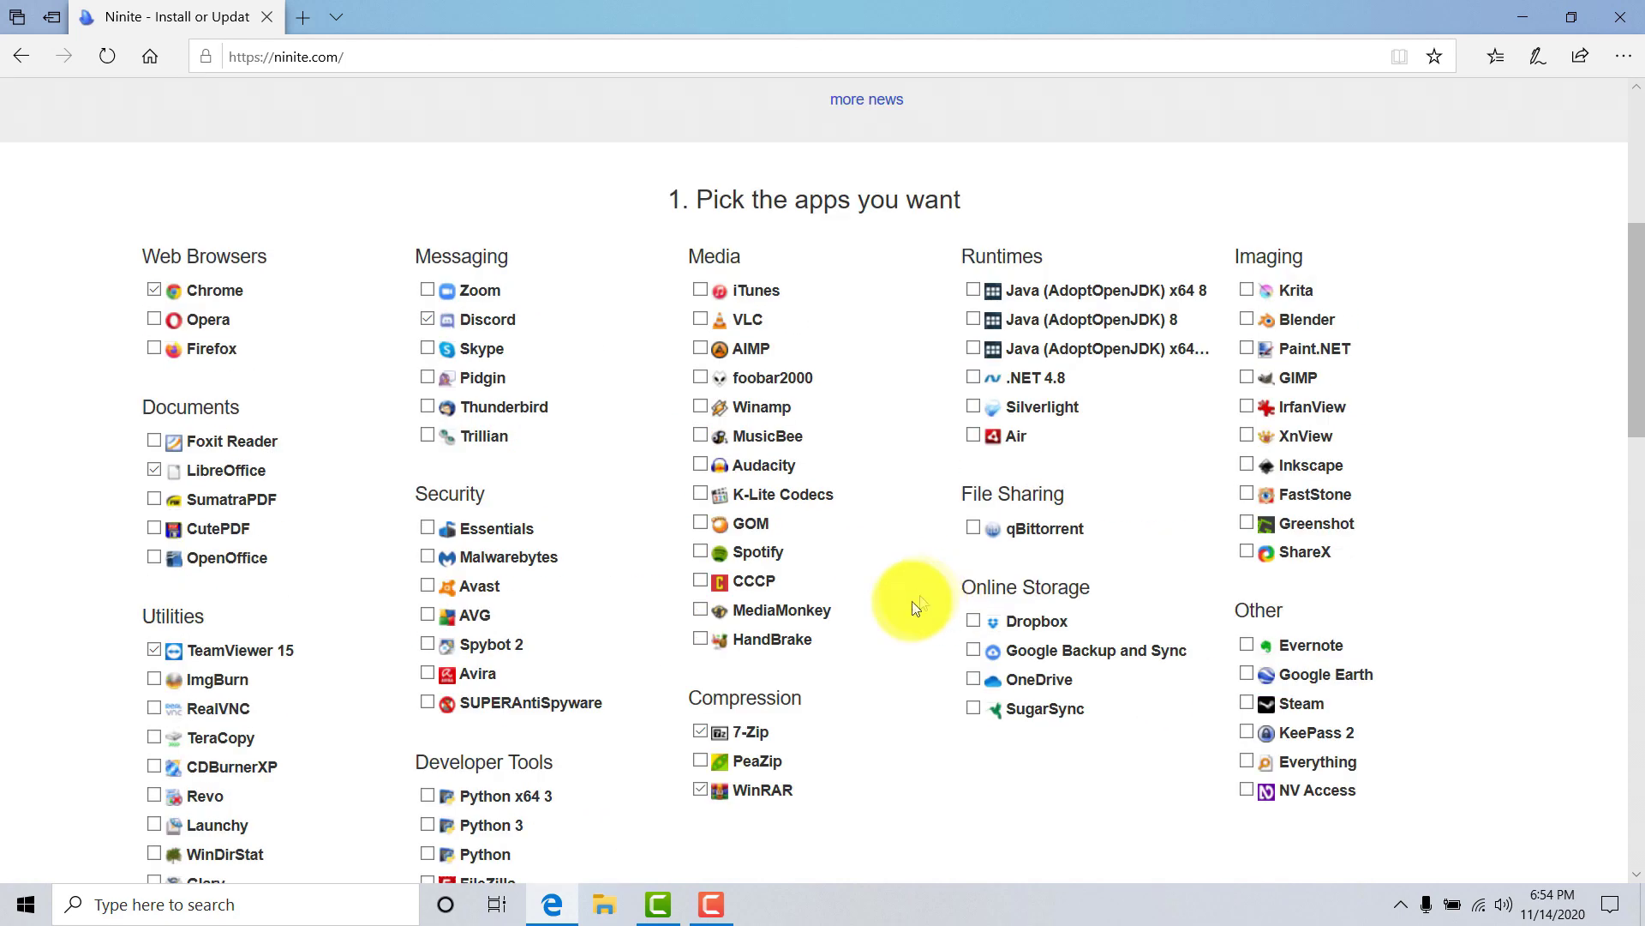
{"action": "left_click", "coordinate": [701, 323]}
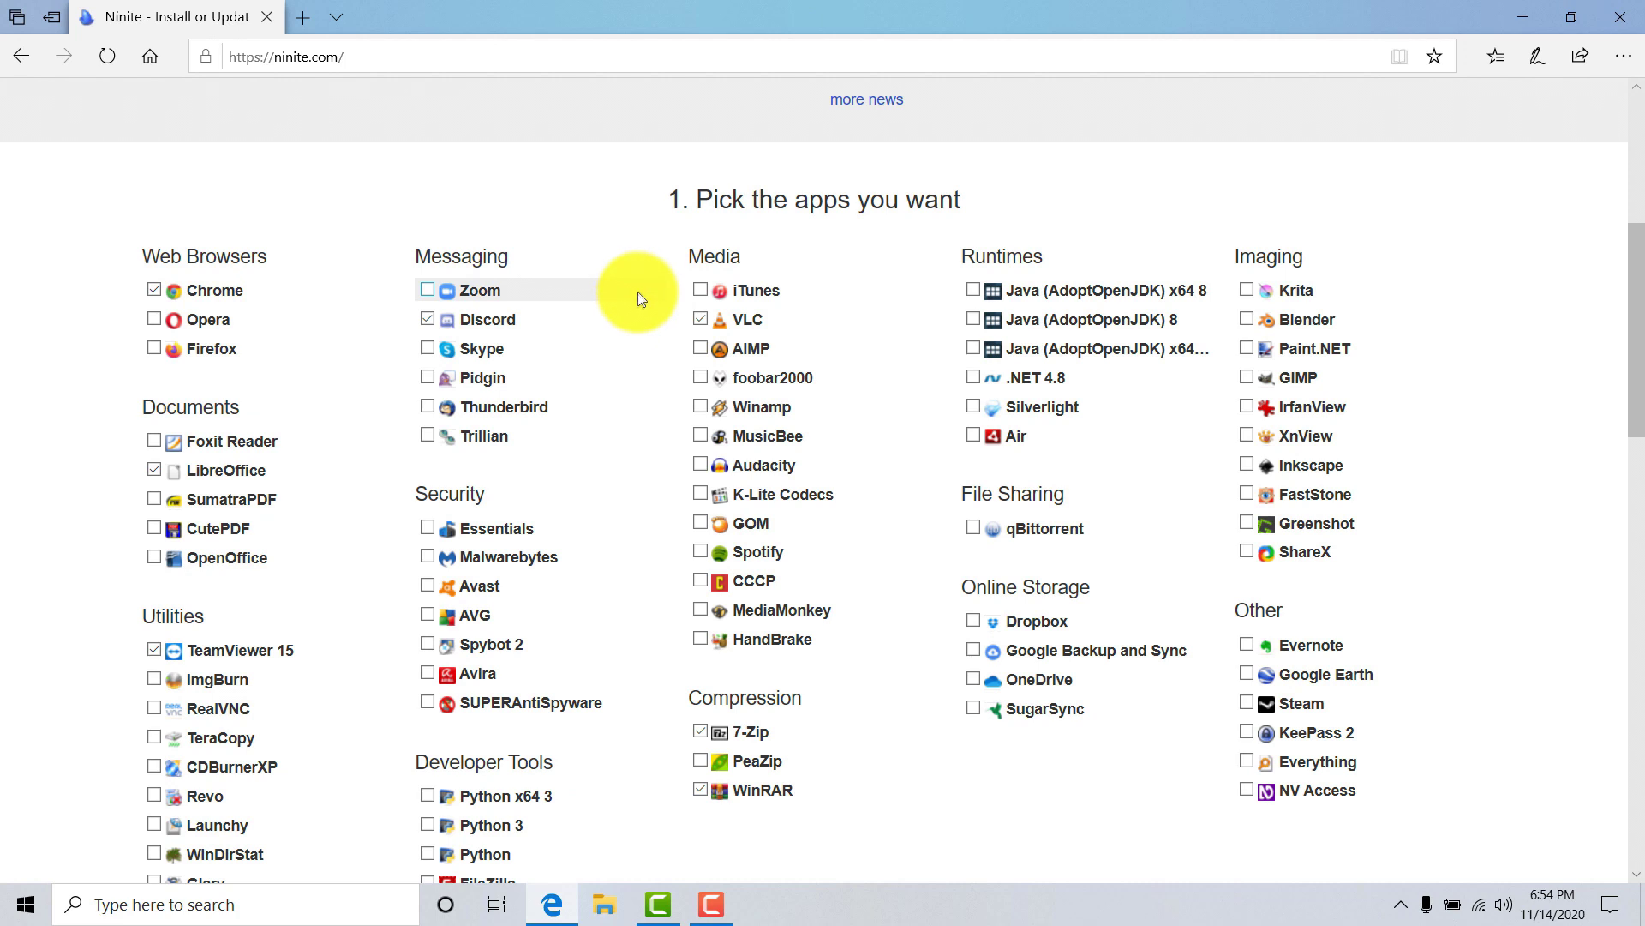
{"action": "left_click", "coordinate": [703, 464]}
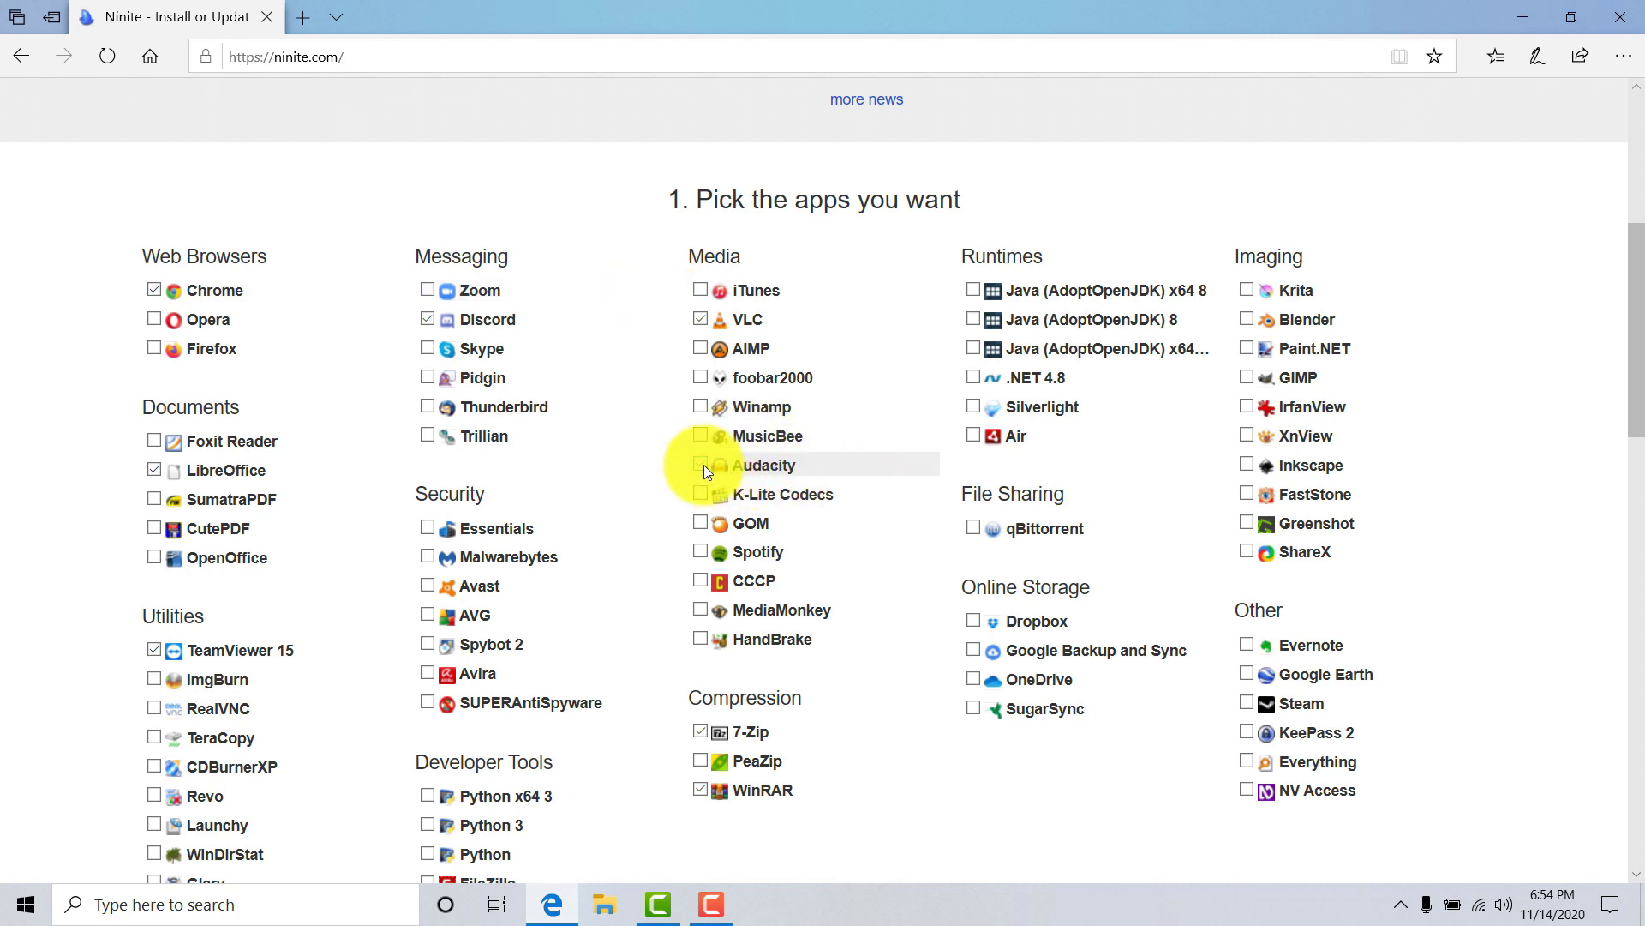
{"action": "left_click", "coordinate": [706, 493]}
{"action": "left_click", "coordinate": [702, 581]}
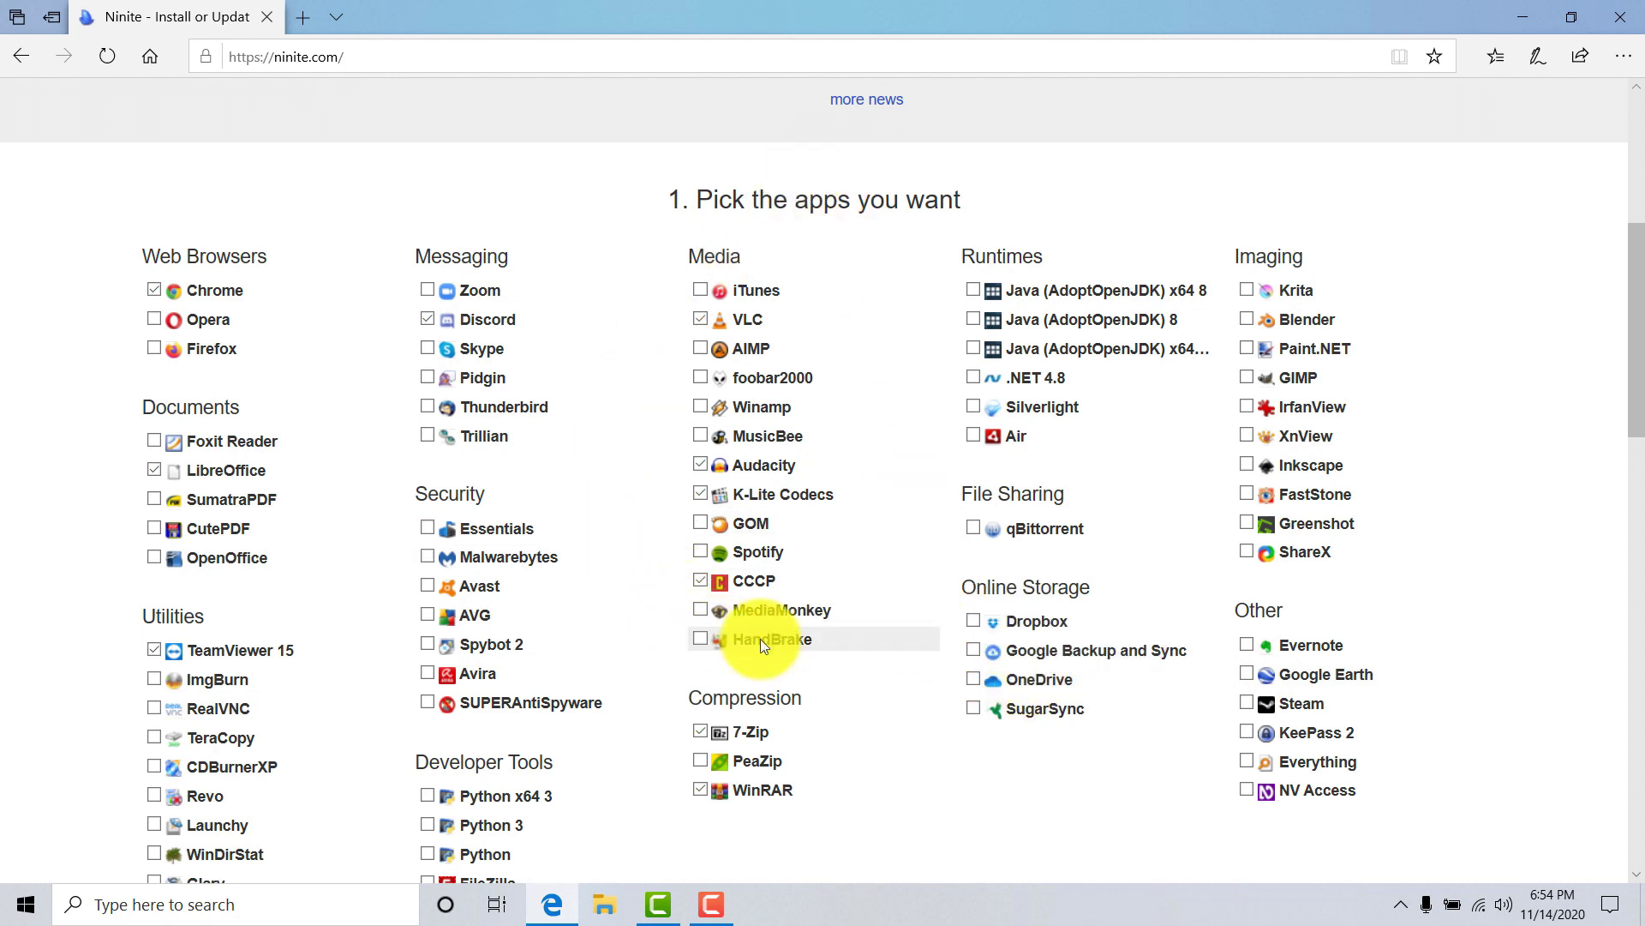
{"action": "scroll", "coordinate": [943, 462], "scroll_direction": "down", "scroll_amount": 2}
{"action": "left_click", "coordinate": [1045, 500]}
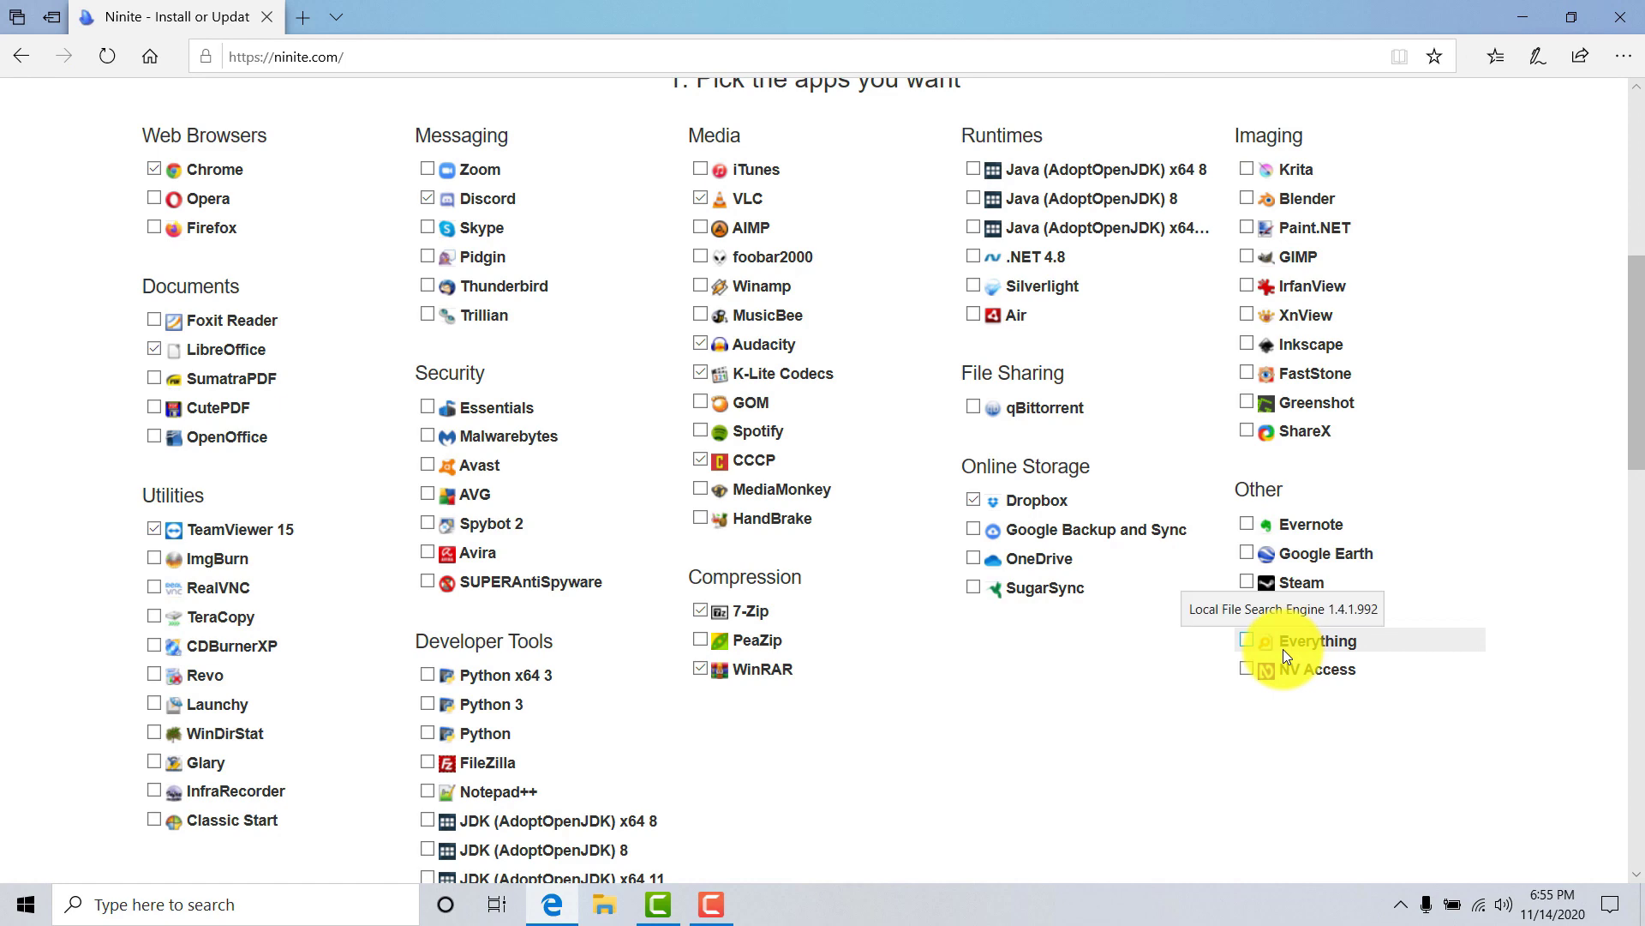
{"action": "scroll", "coordinate": [1183, 647], "scroll_direction": "down", "scroll_amount": 7}
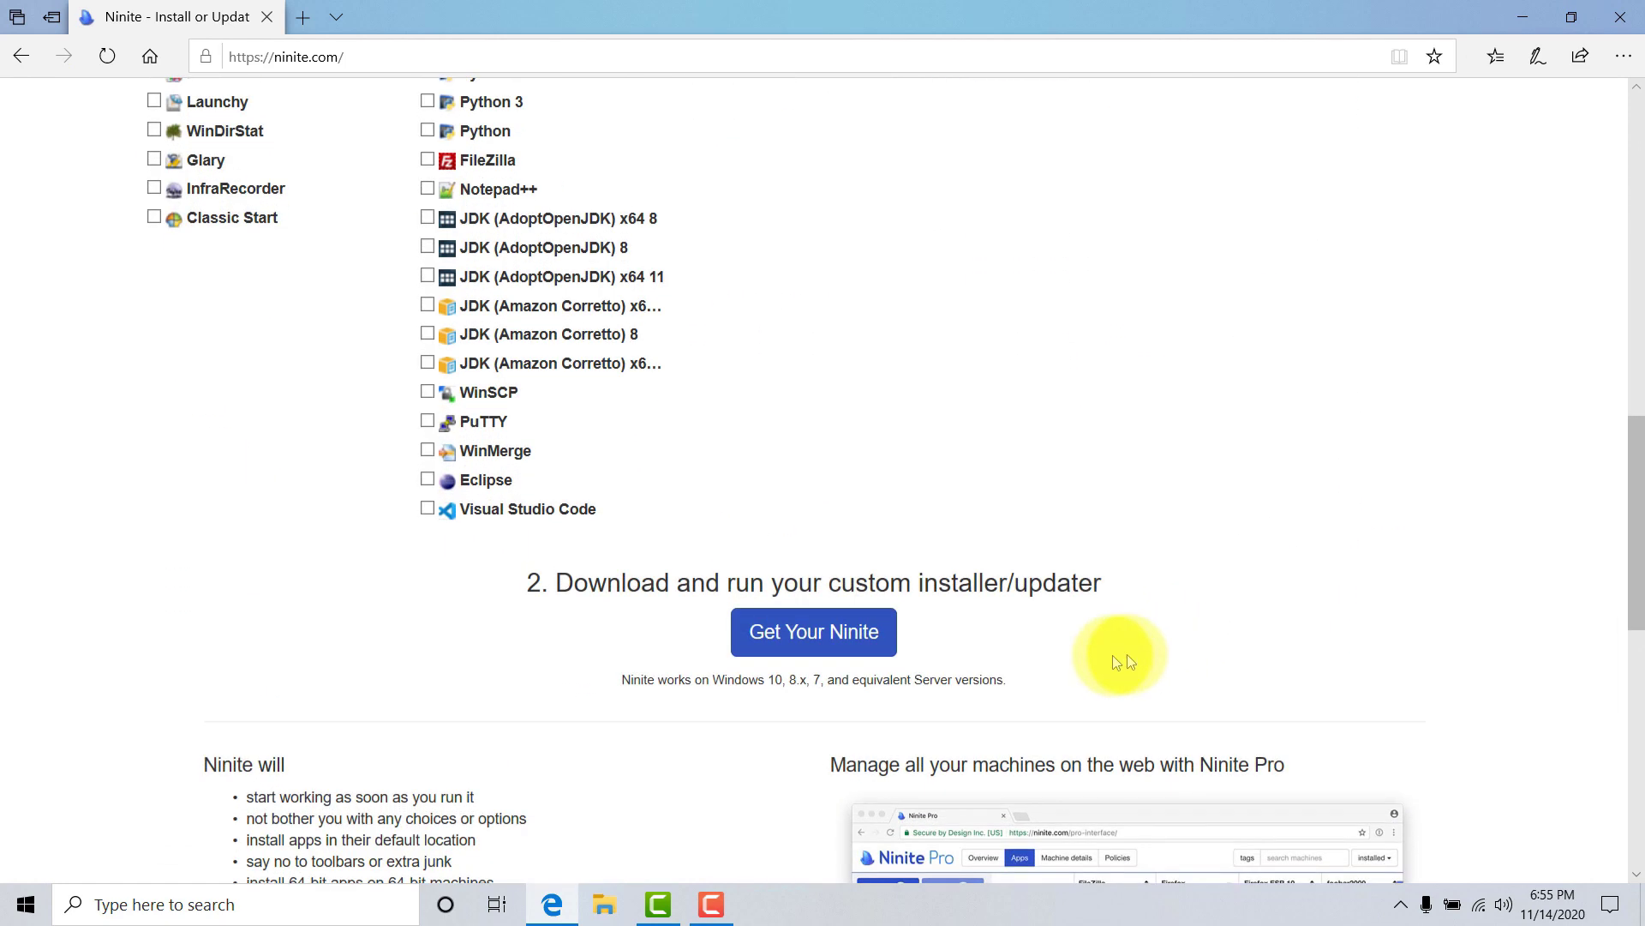
{"action": "left_click", "coordinate": [864, 632]}
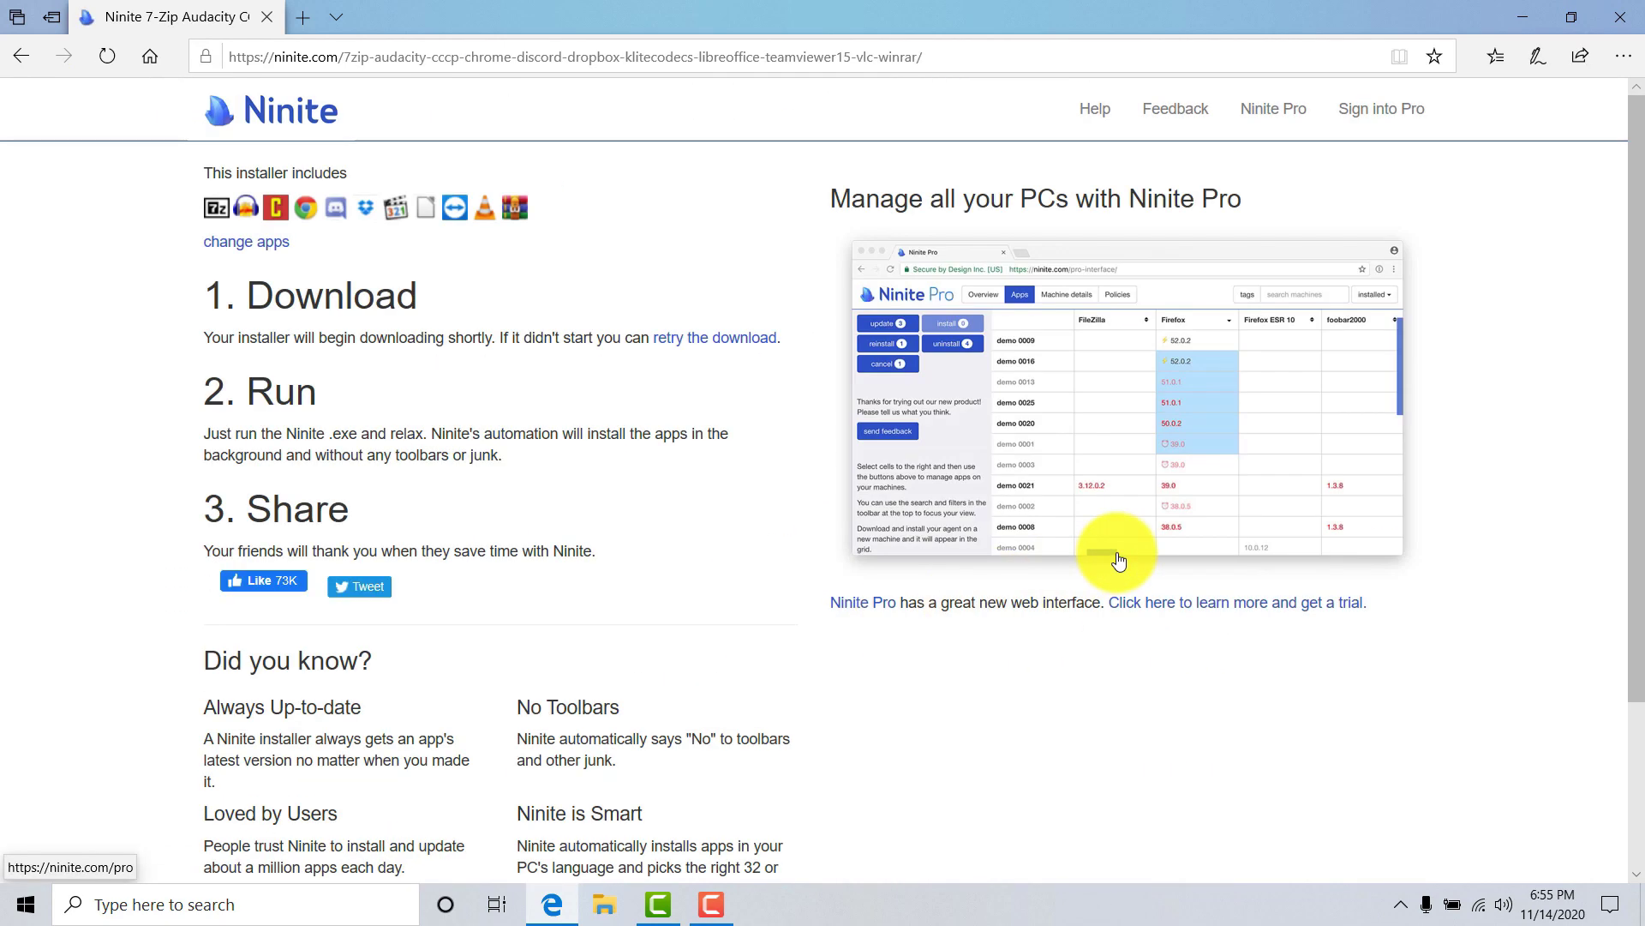
Step: Run the downloaded Ninite installer, then click into the new Chrome's search box
{"action": "left_click", "coordinate": [914, 840]}
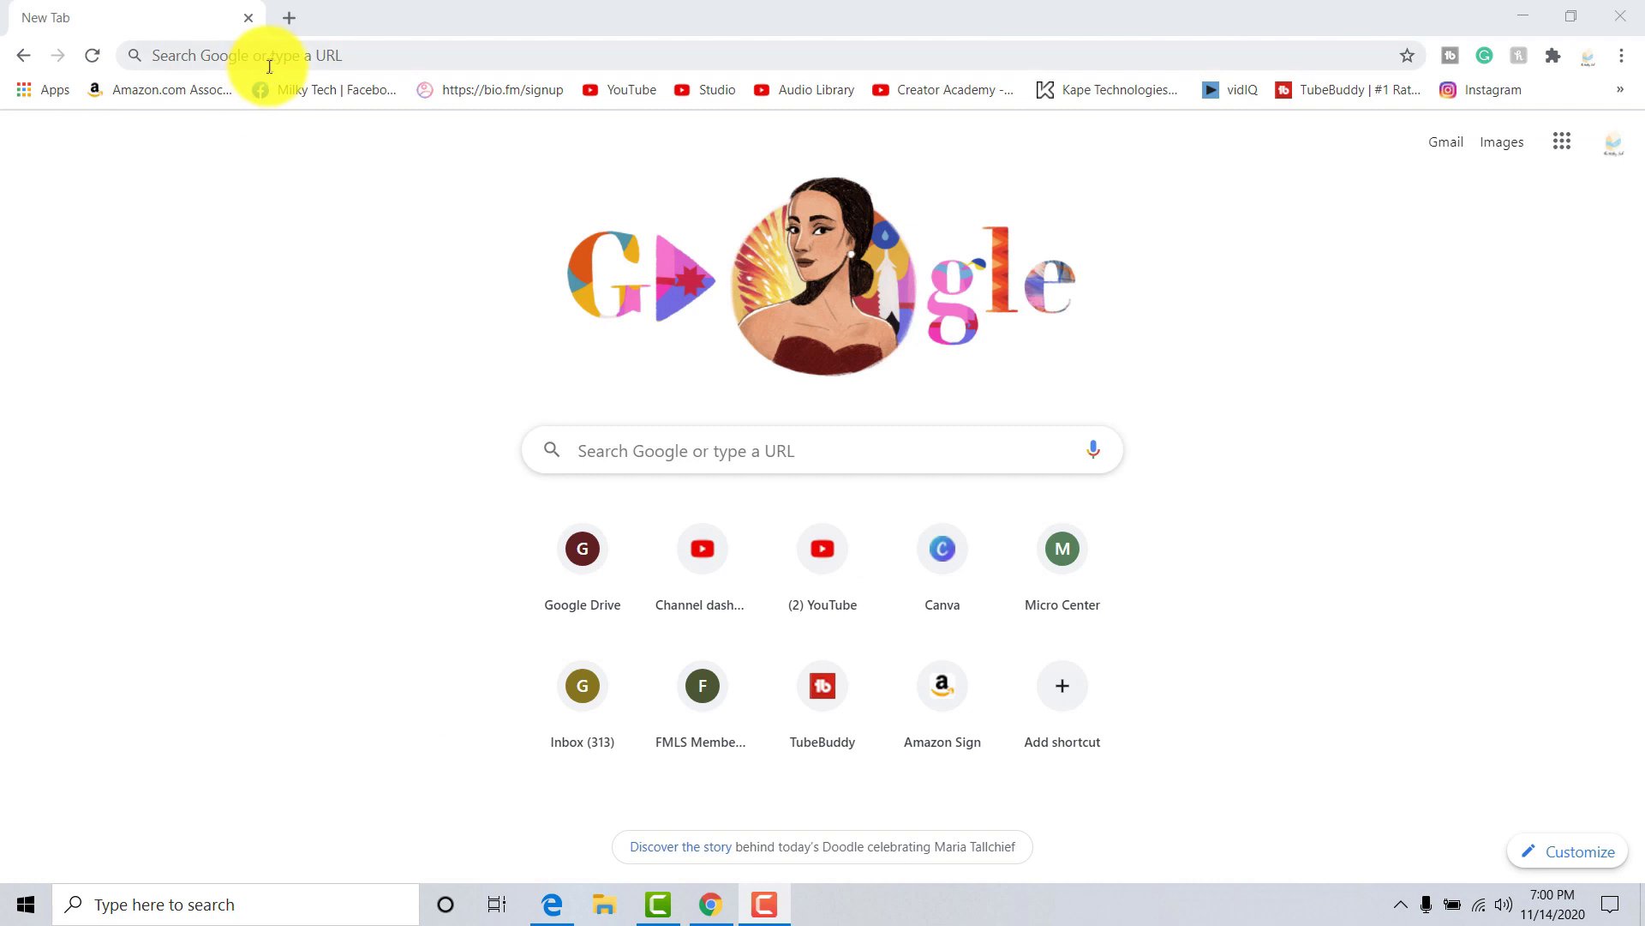
{"action": "left_click", "coordinate": [269, 59]}
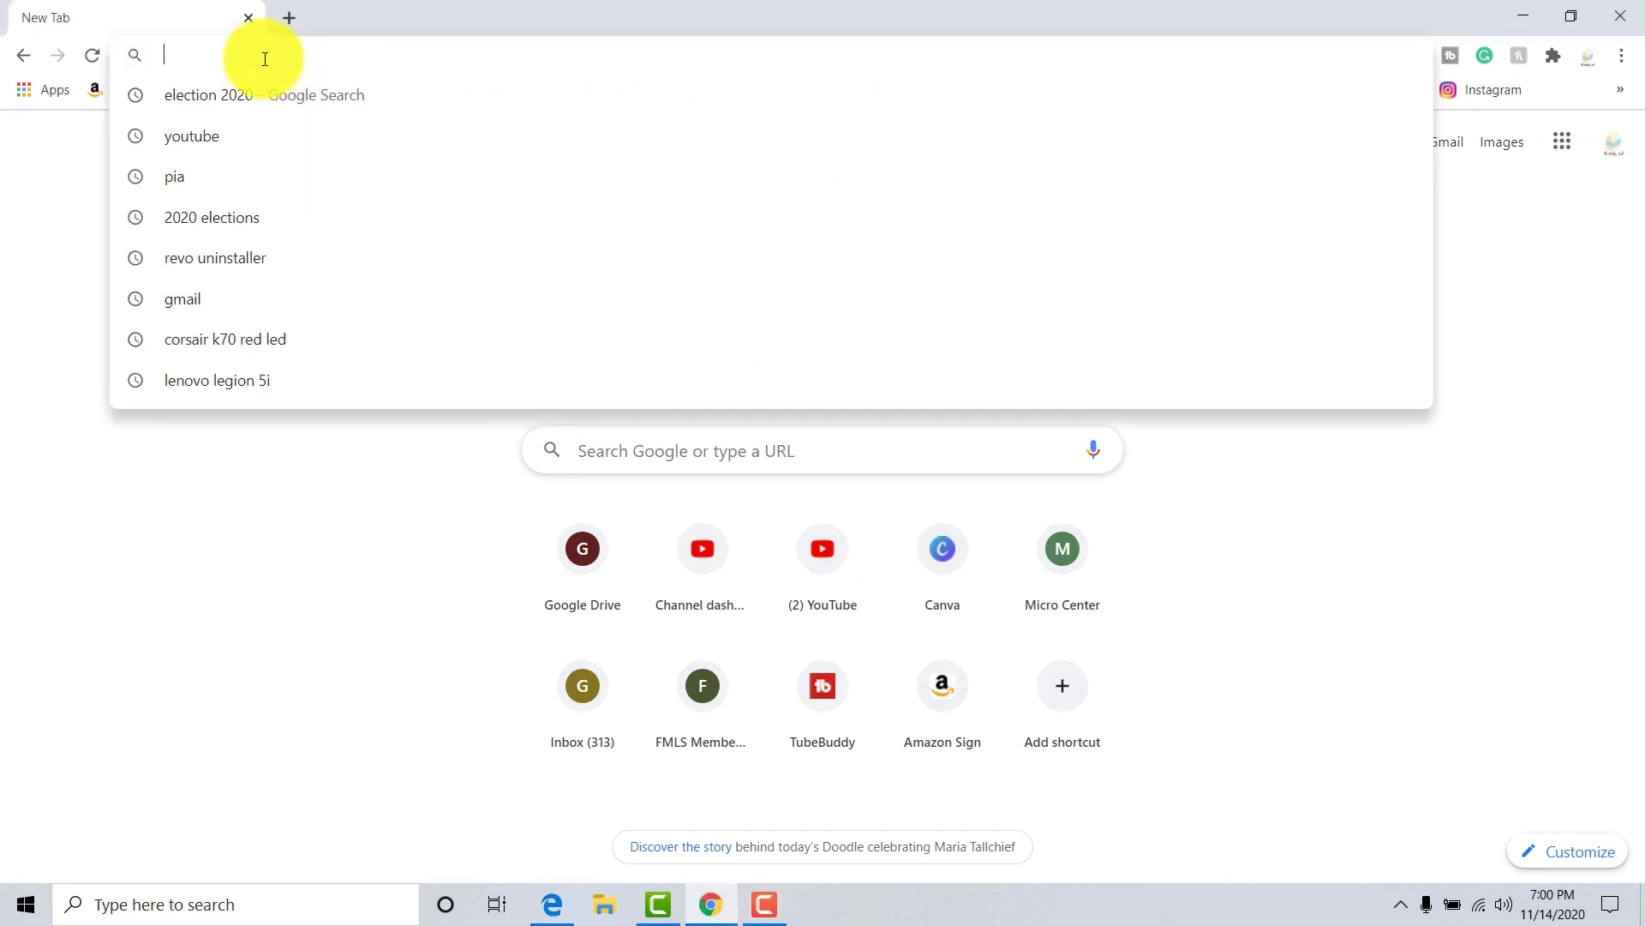
Step: Search 'nvidia', open GeForce Drivers, accept cookies, download GeForce Experience, and dismiss the Honey popup
{"action": "type", "text": "nivi"}
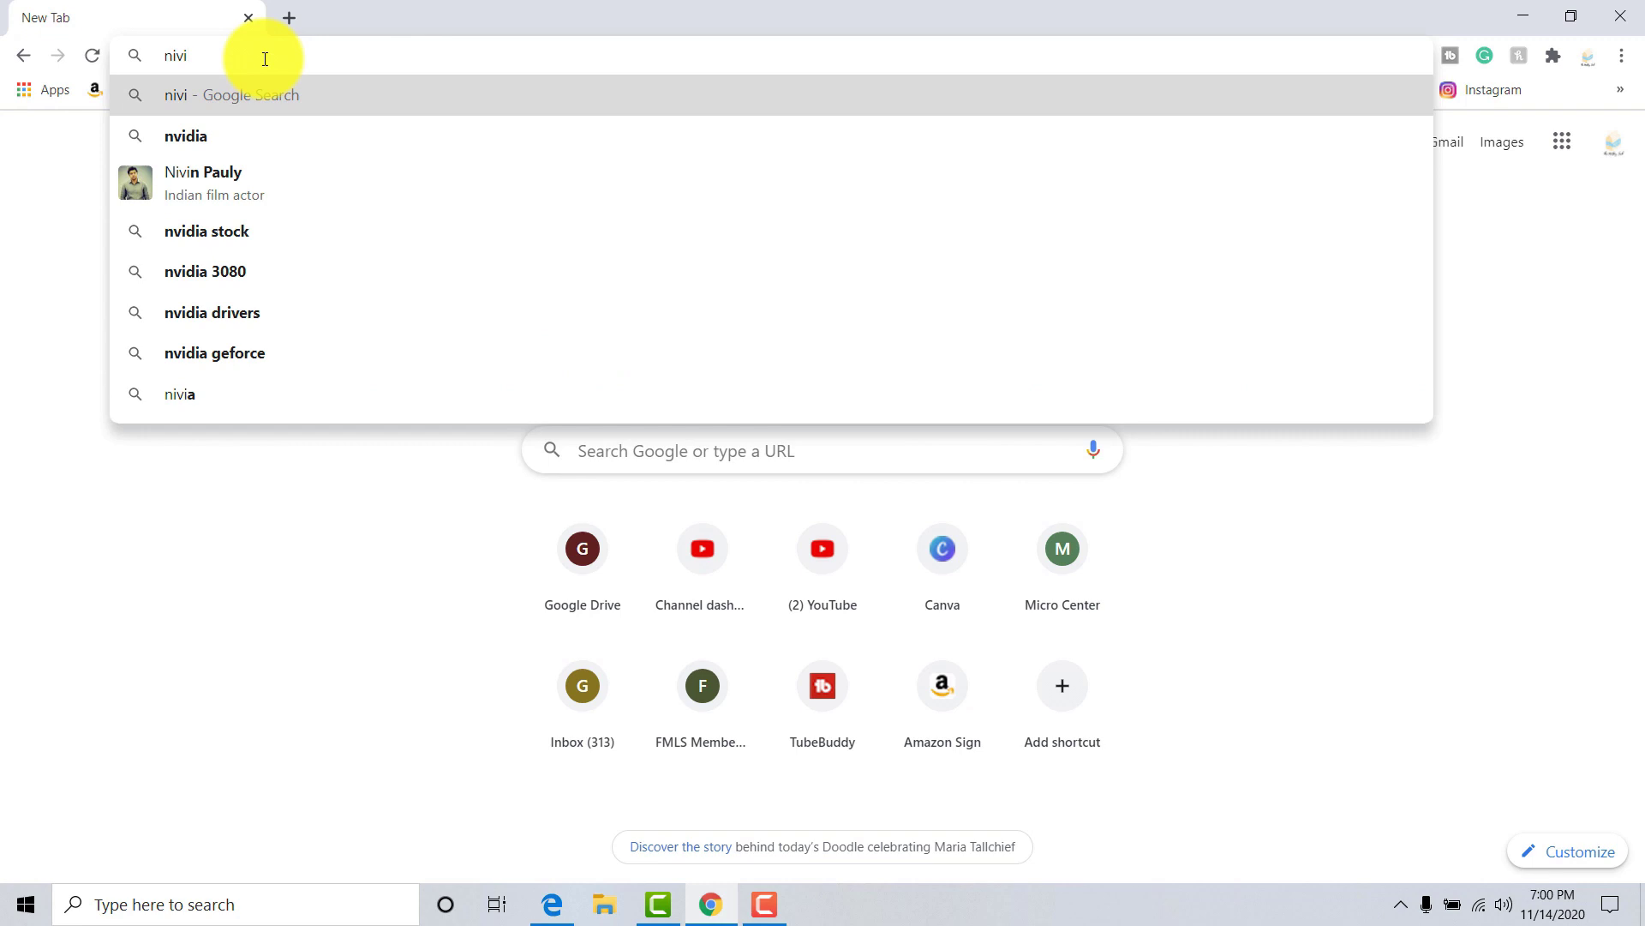
{"action": "key", "text": "Down"}
{"action": "key", "text": "Return"}
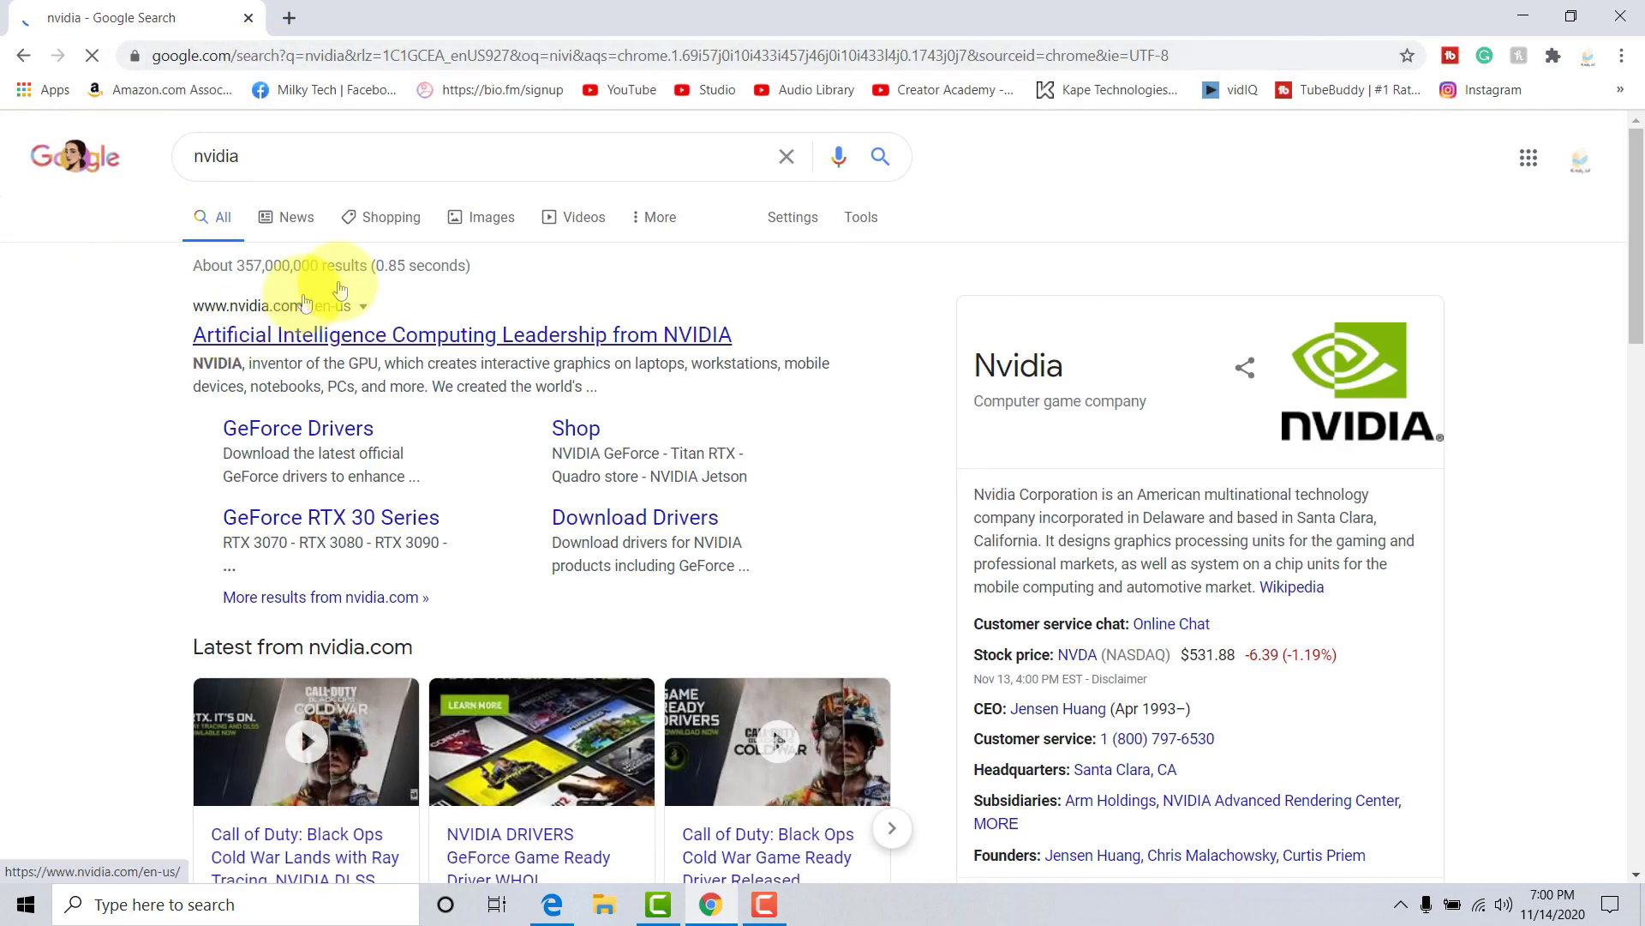
{"action": "left_click", "coordinate": [367, 425]}
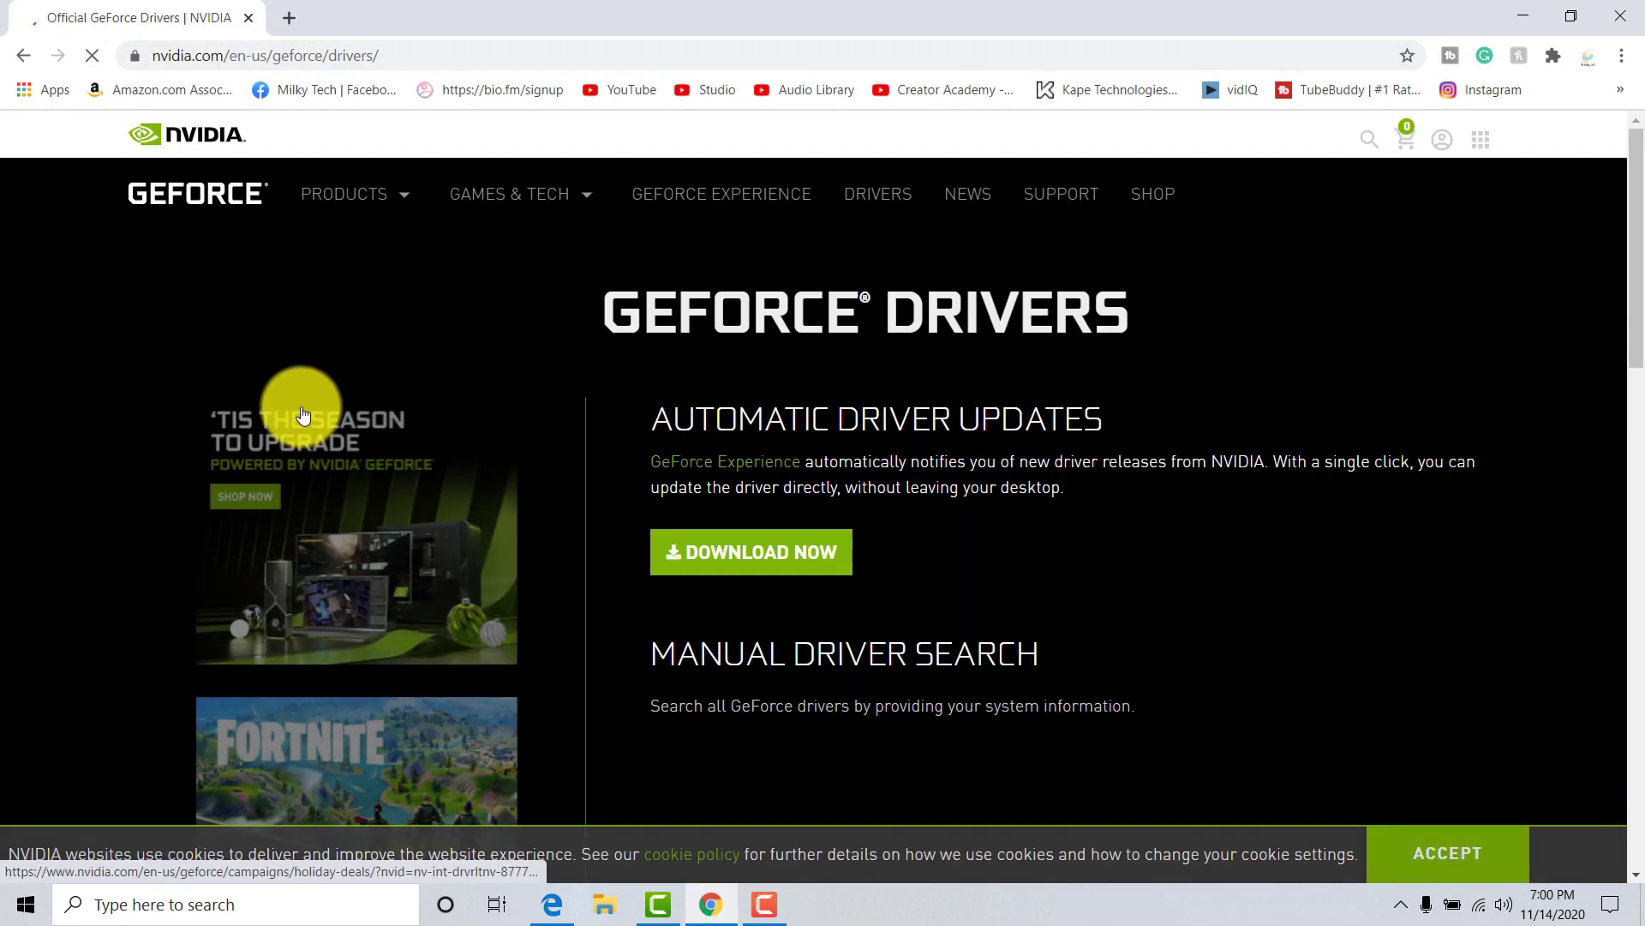
{"action": "scroll", "coordinate": [1566, 799], "scroll_direction": "down", "scroll_amount": 1}
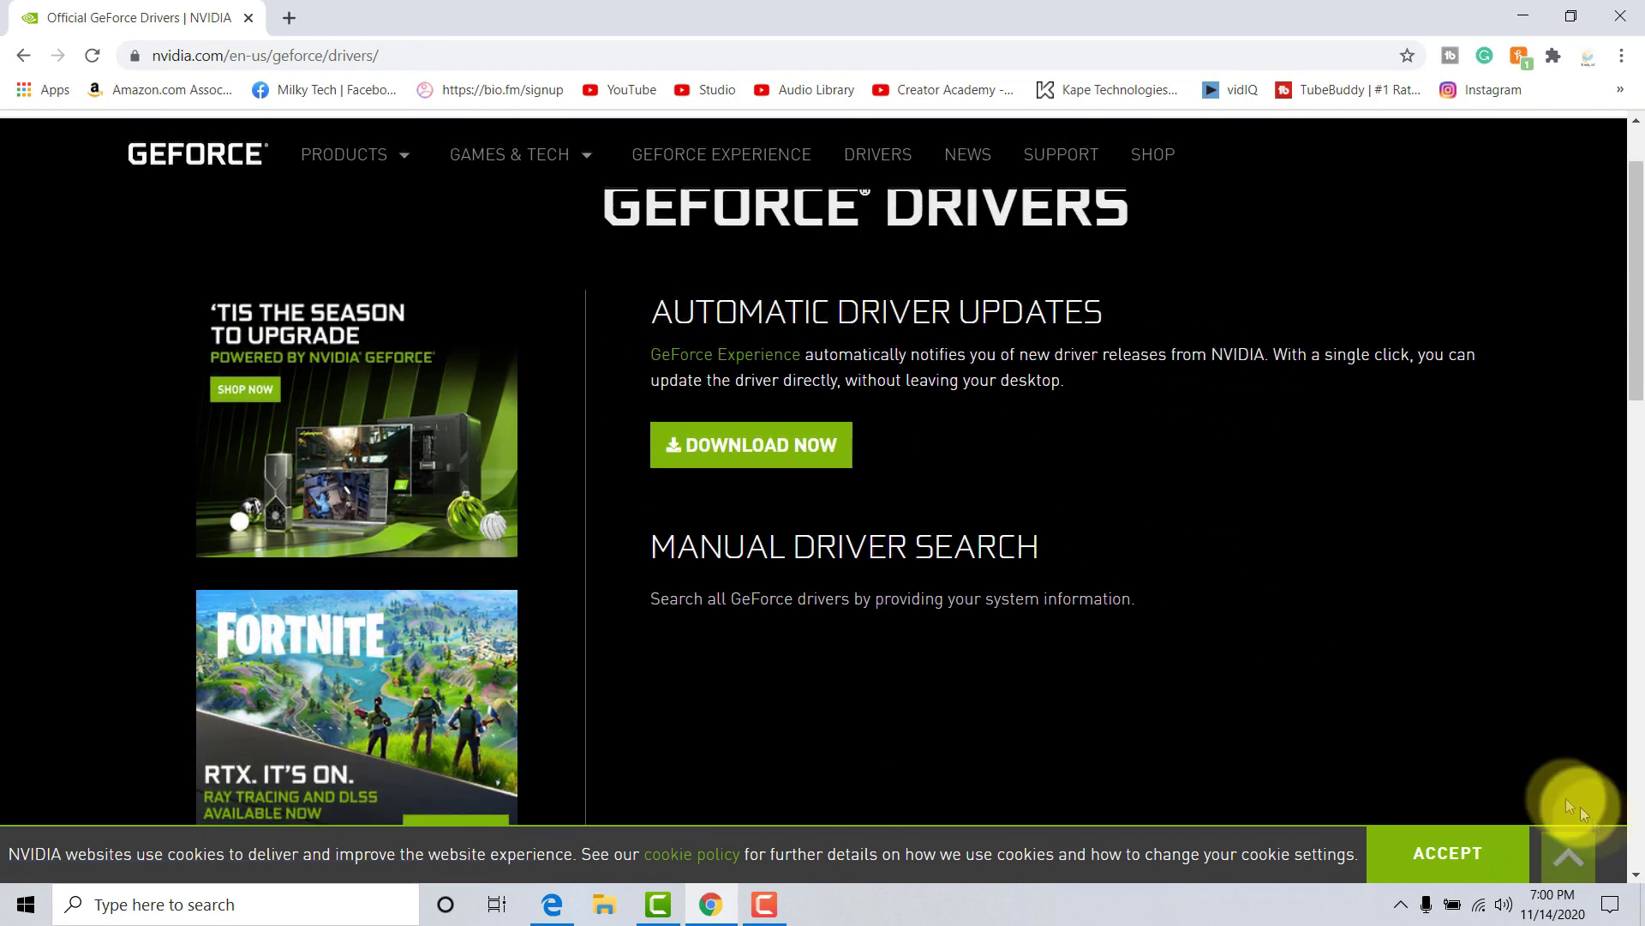
{"action": "left_click", "coordinate": [1488, 854]}
{"action": "left_click", "coordinate": [823, 454]}
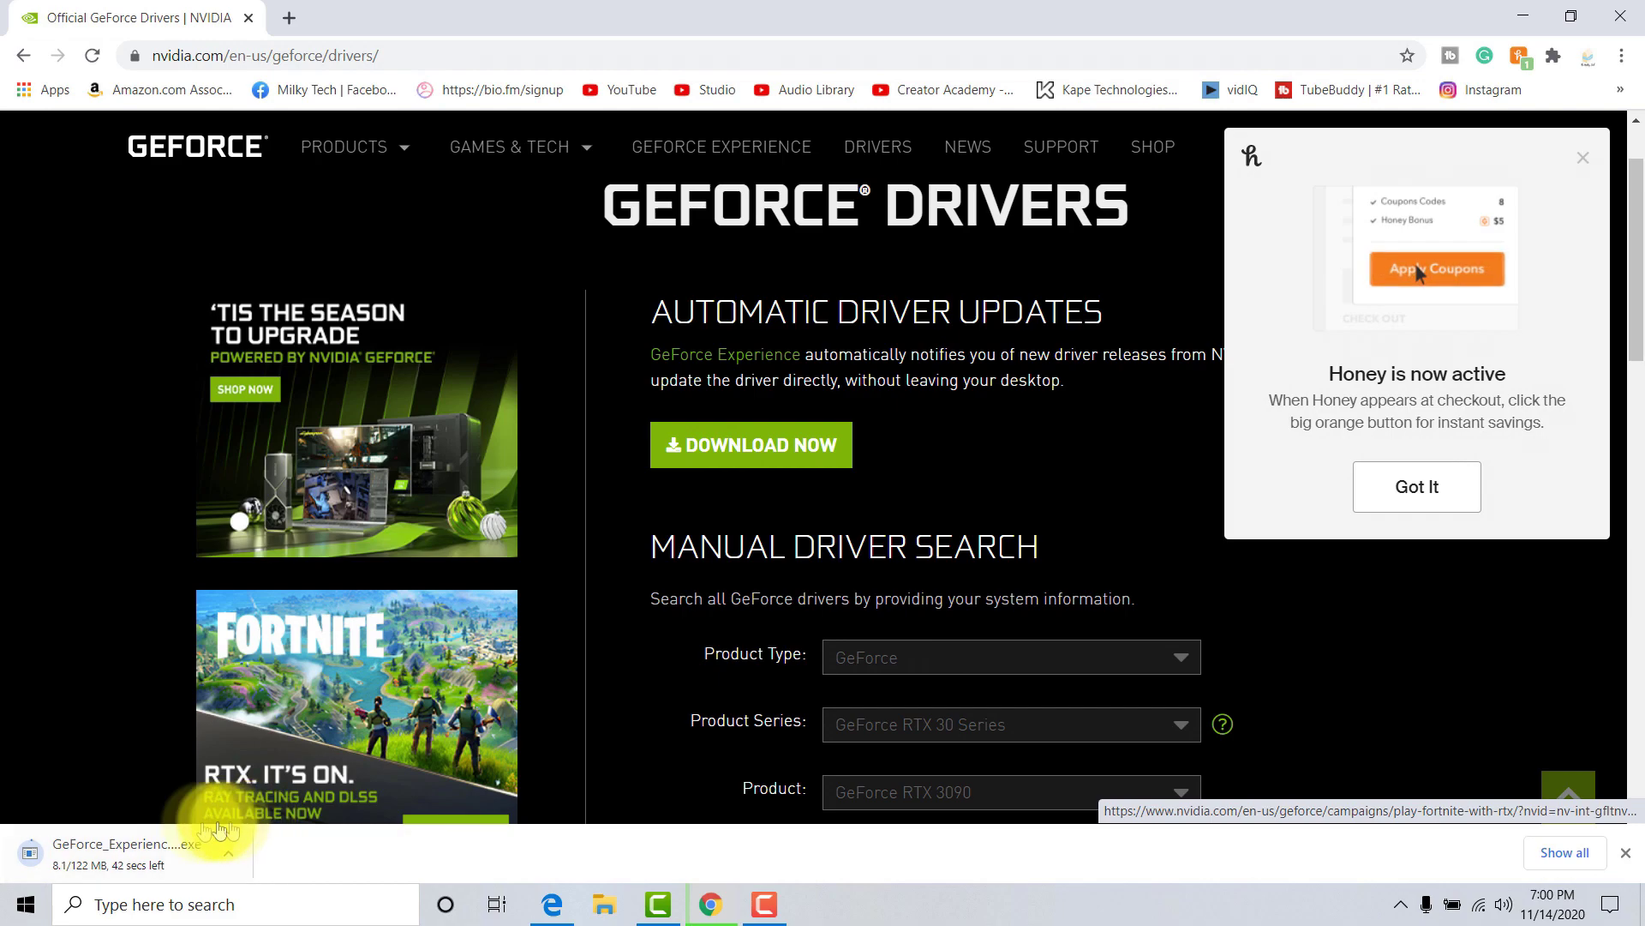
{"action": "left_click", "coordinate": [1583, 158]}
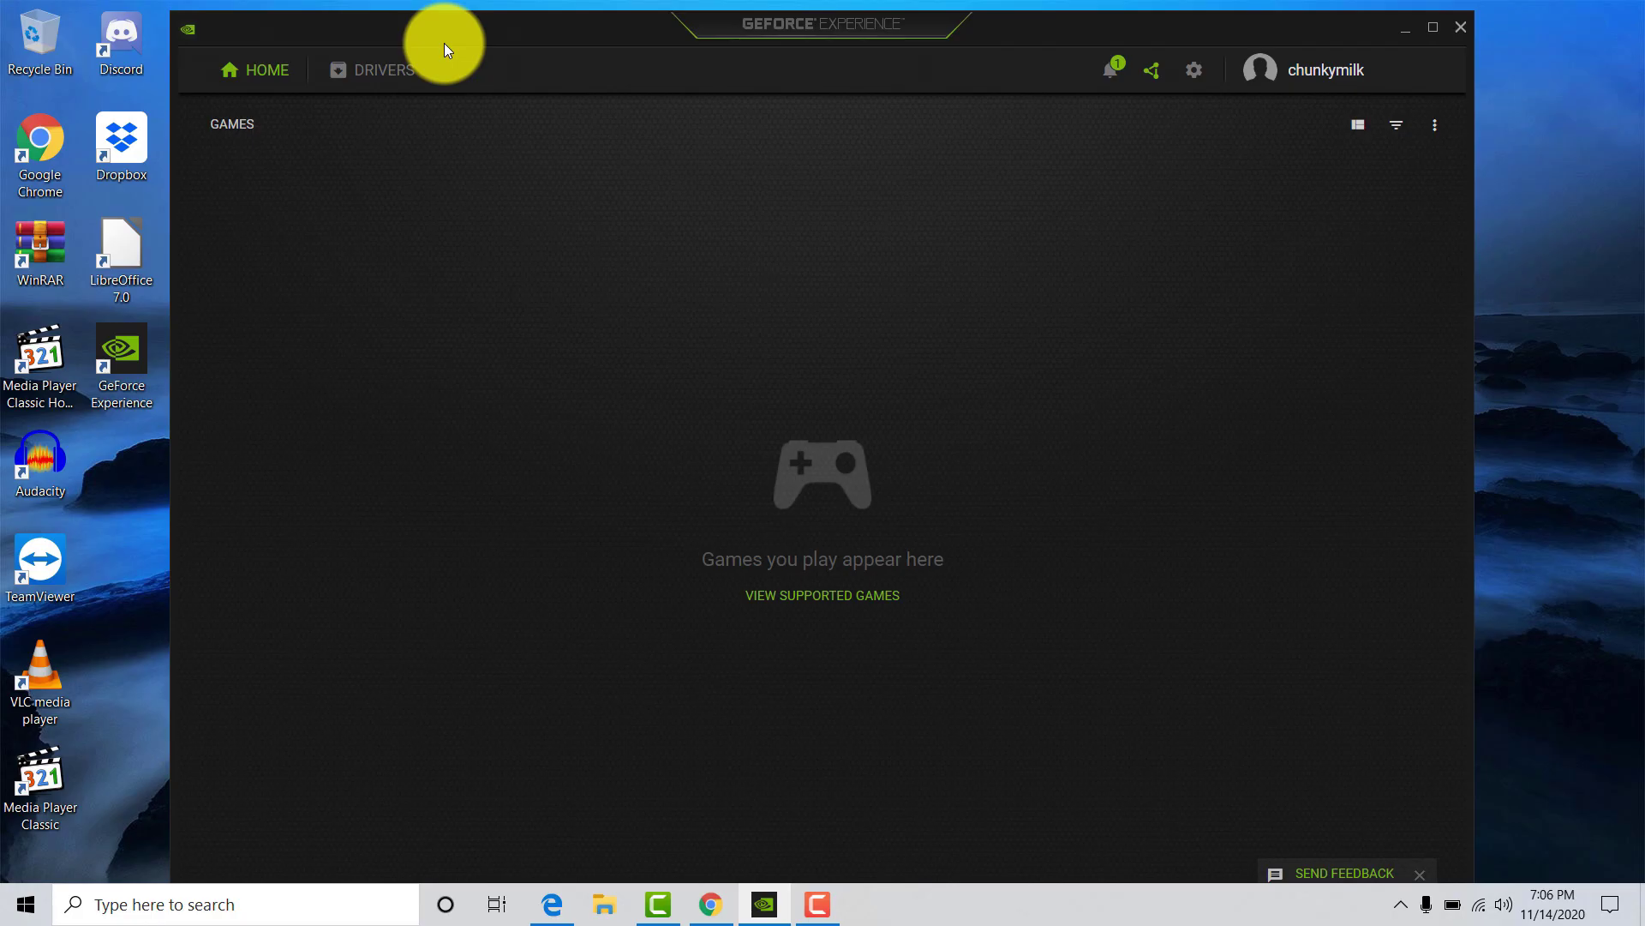
Step: Check for and download Game Ready Driver 457.30, then choose custom installation
{"action": "left_click", "coordinate": [393, 75]}
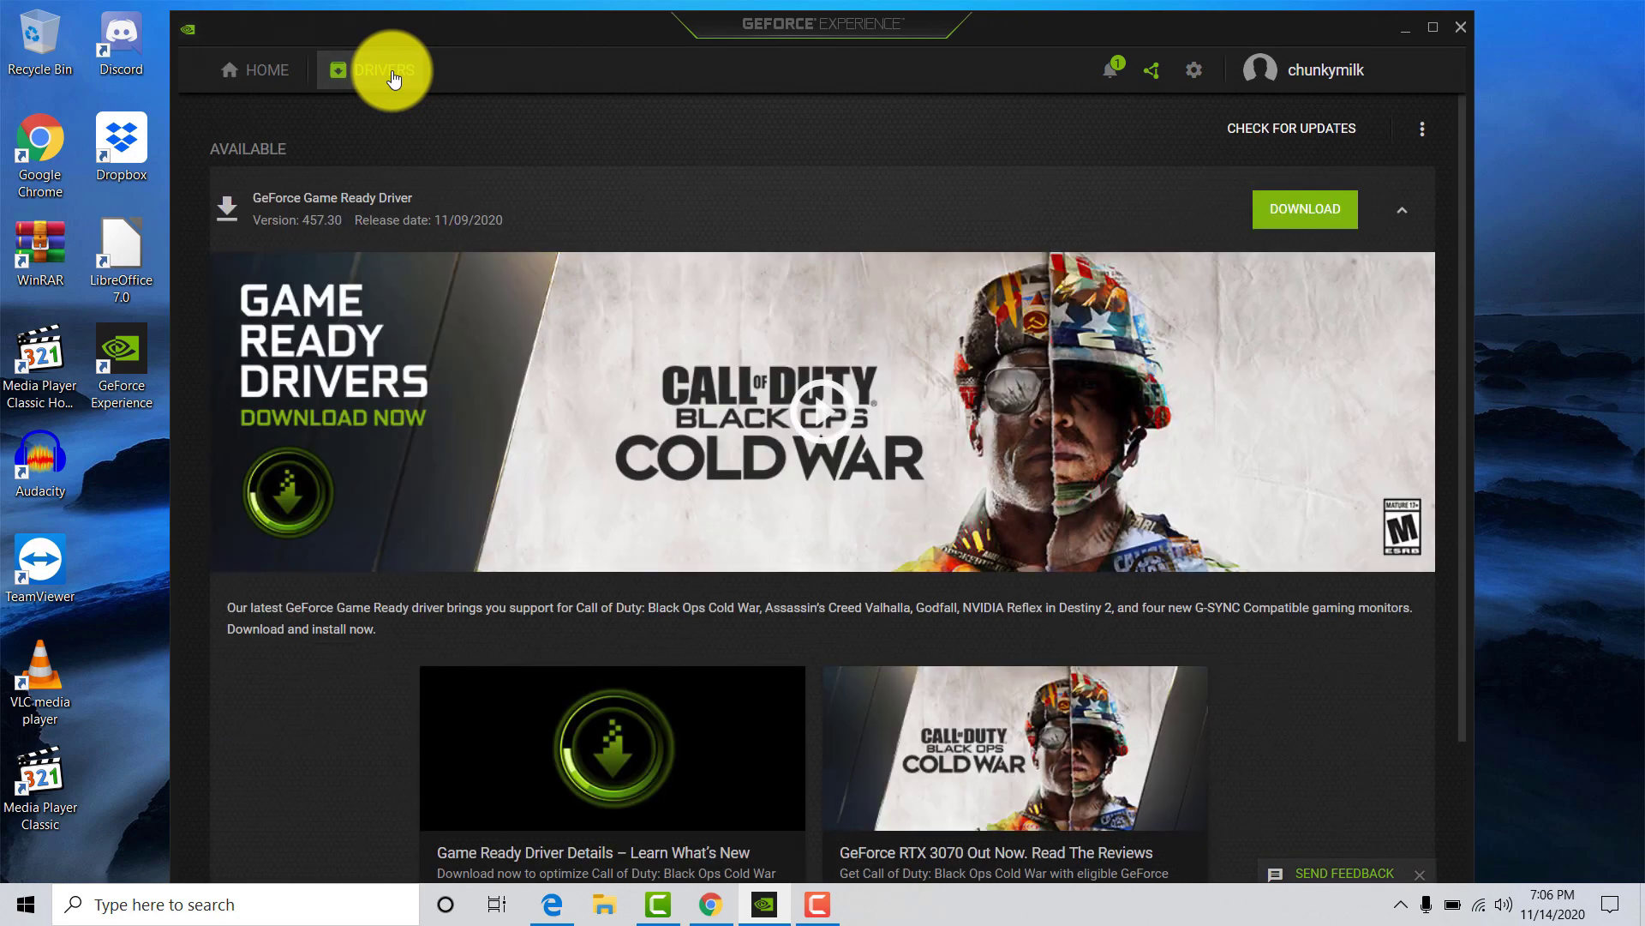
{"action": "left_click", "coordinate": [1282, 137]}
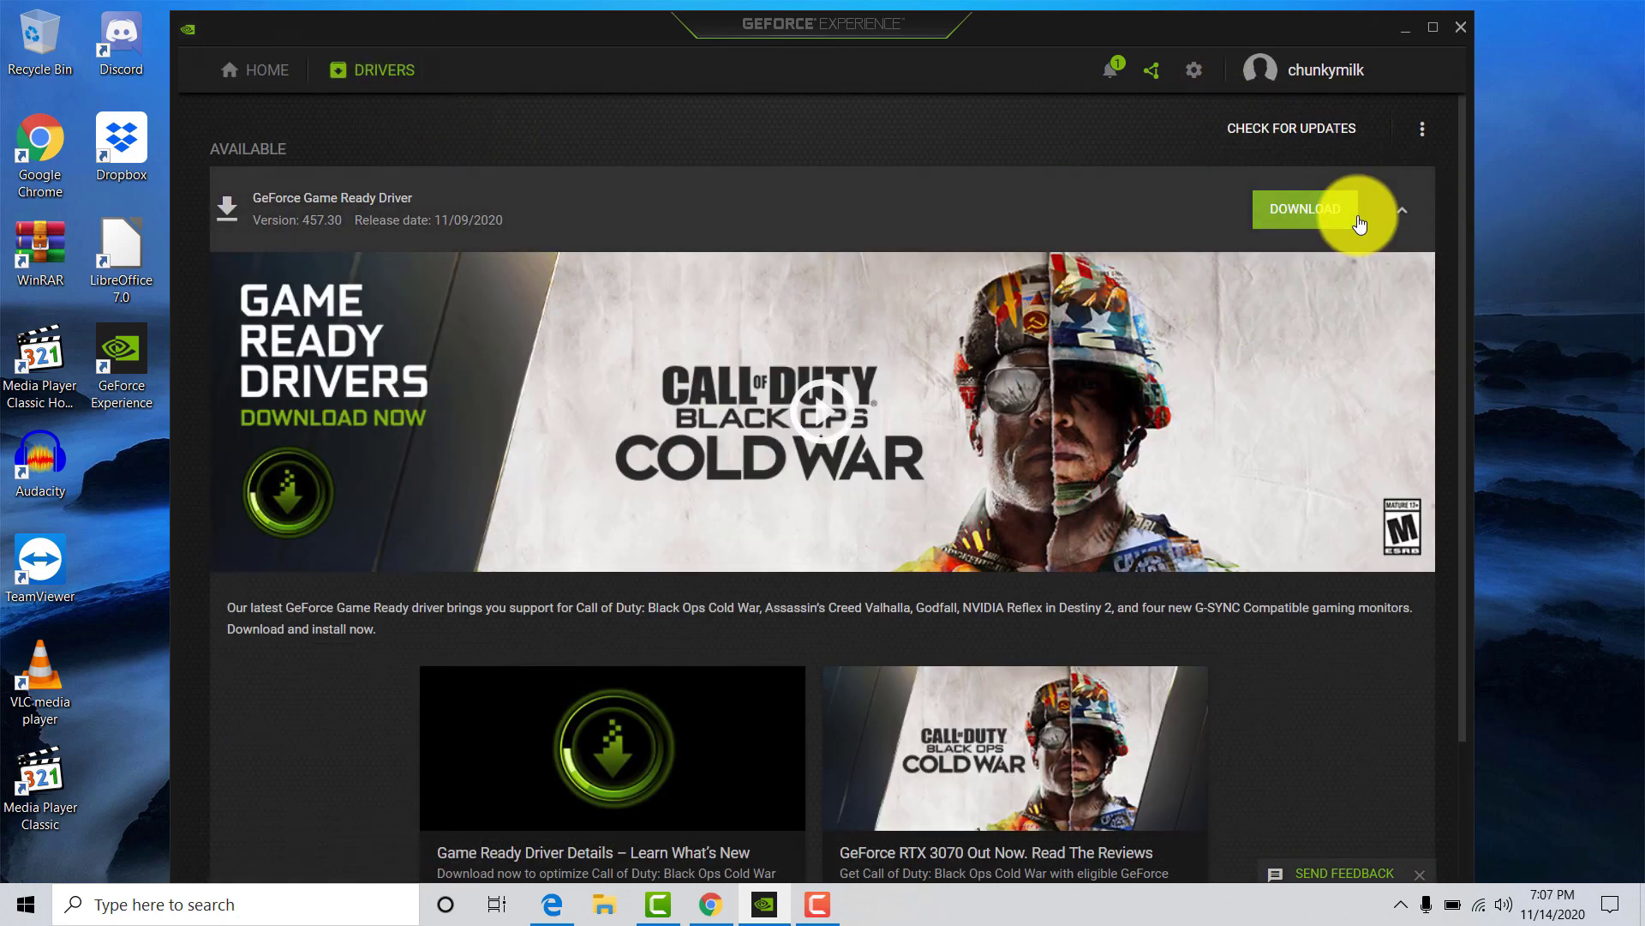
{"action": "left_click", "coordinate": [1354, 215]}
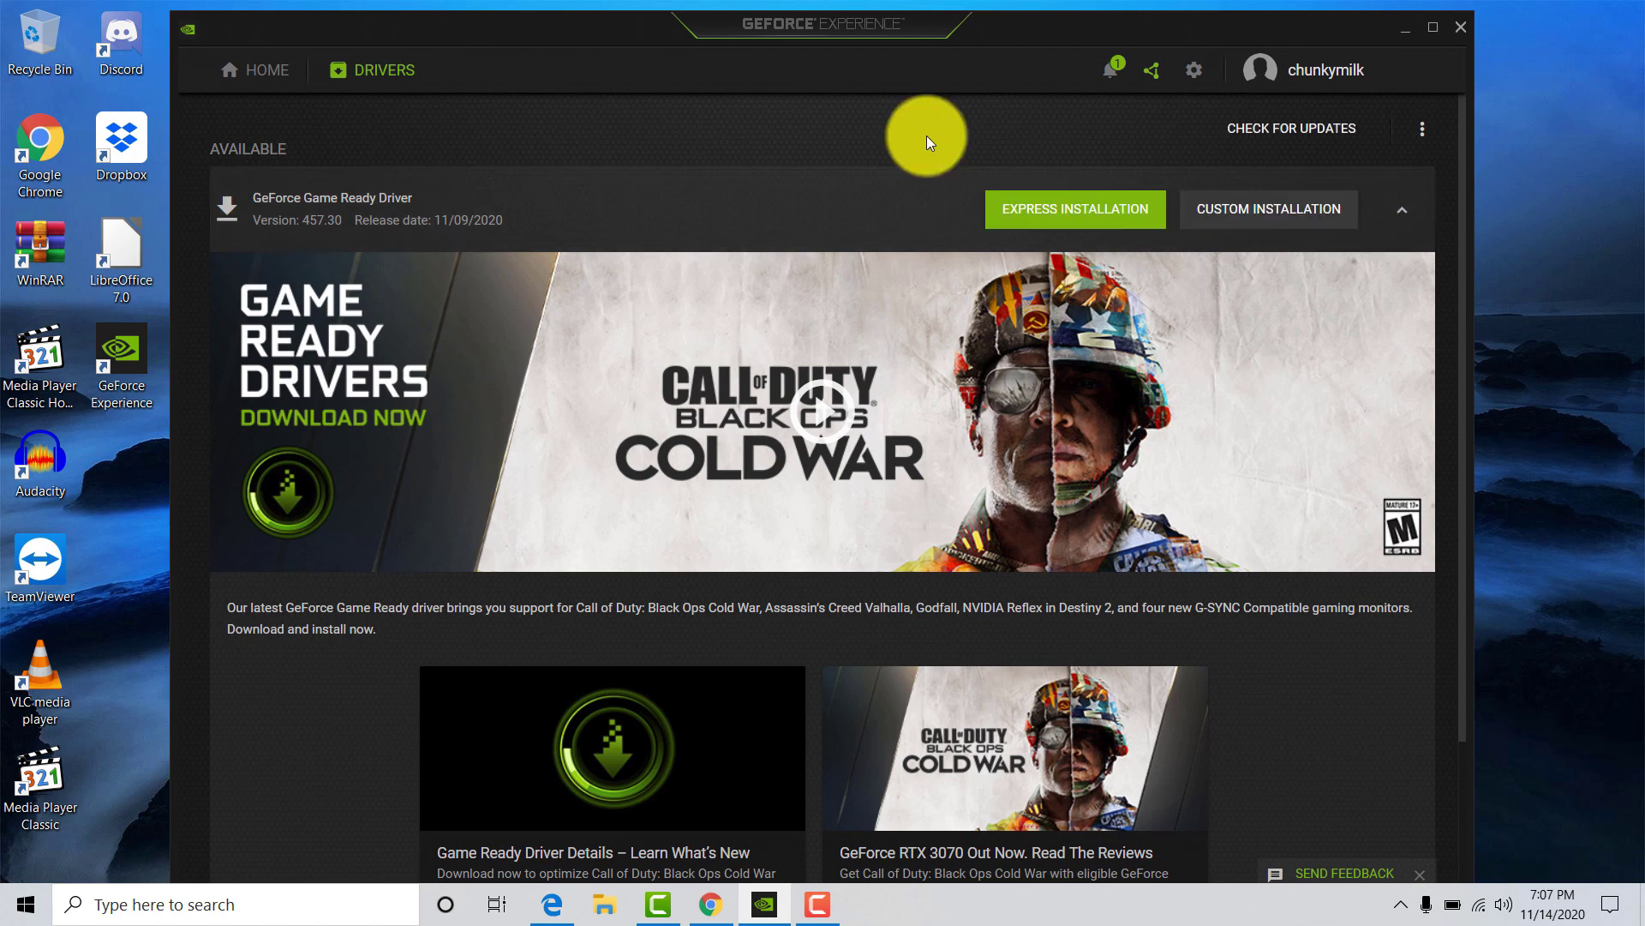
{"action": "left_click", "coordinate": [1286, 222]}
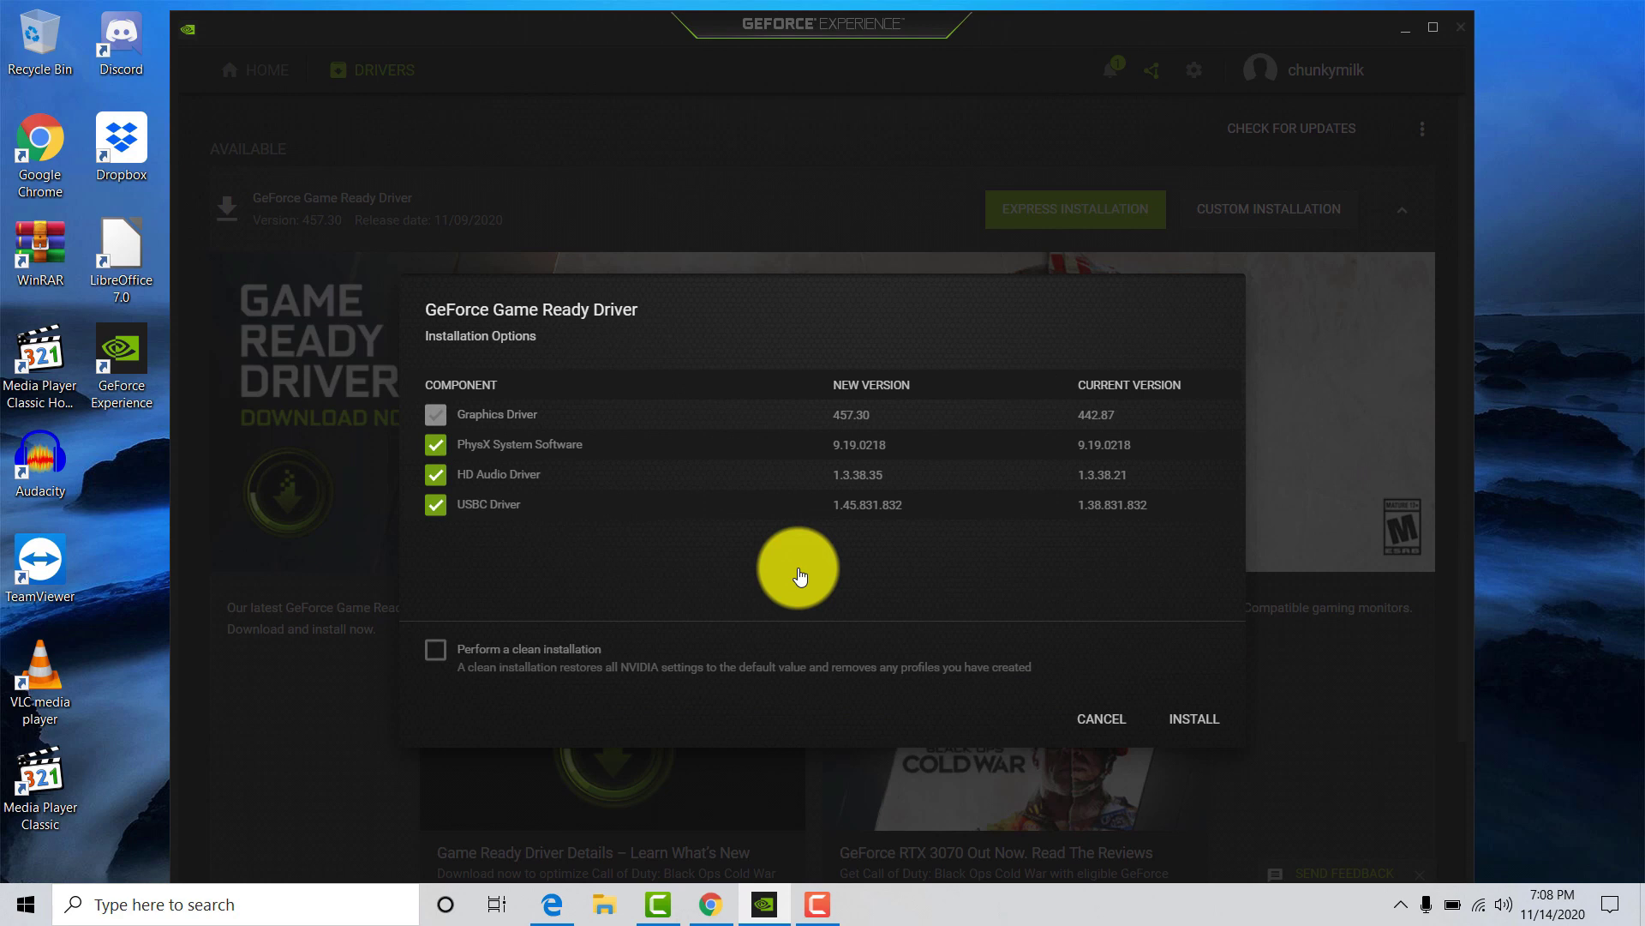
Step: Install Game Ready Driver 457.30 with 'Perform a clean installation' ticked
{"action": "left_click", "coordinate": [434, 656]}
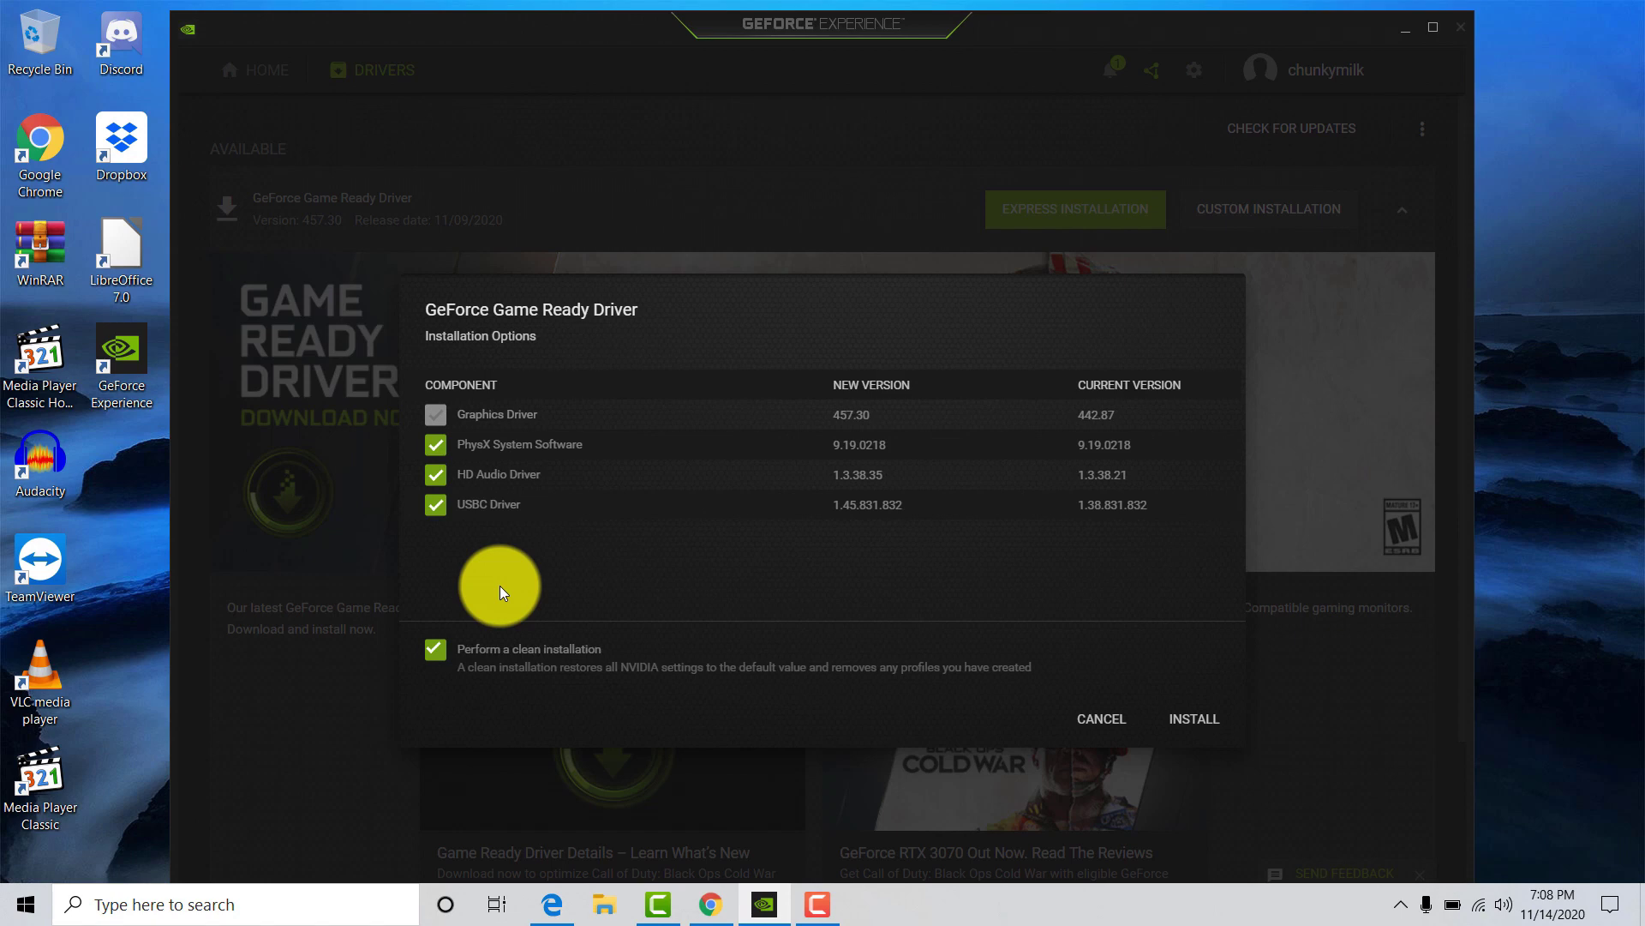
{"action": "left_click", "coordinate": [1190, 726]}
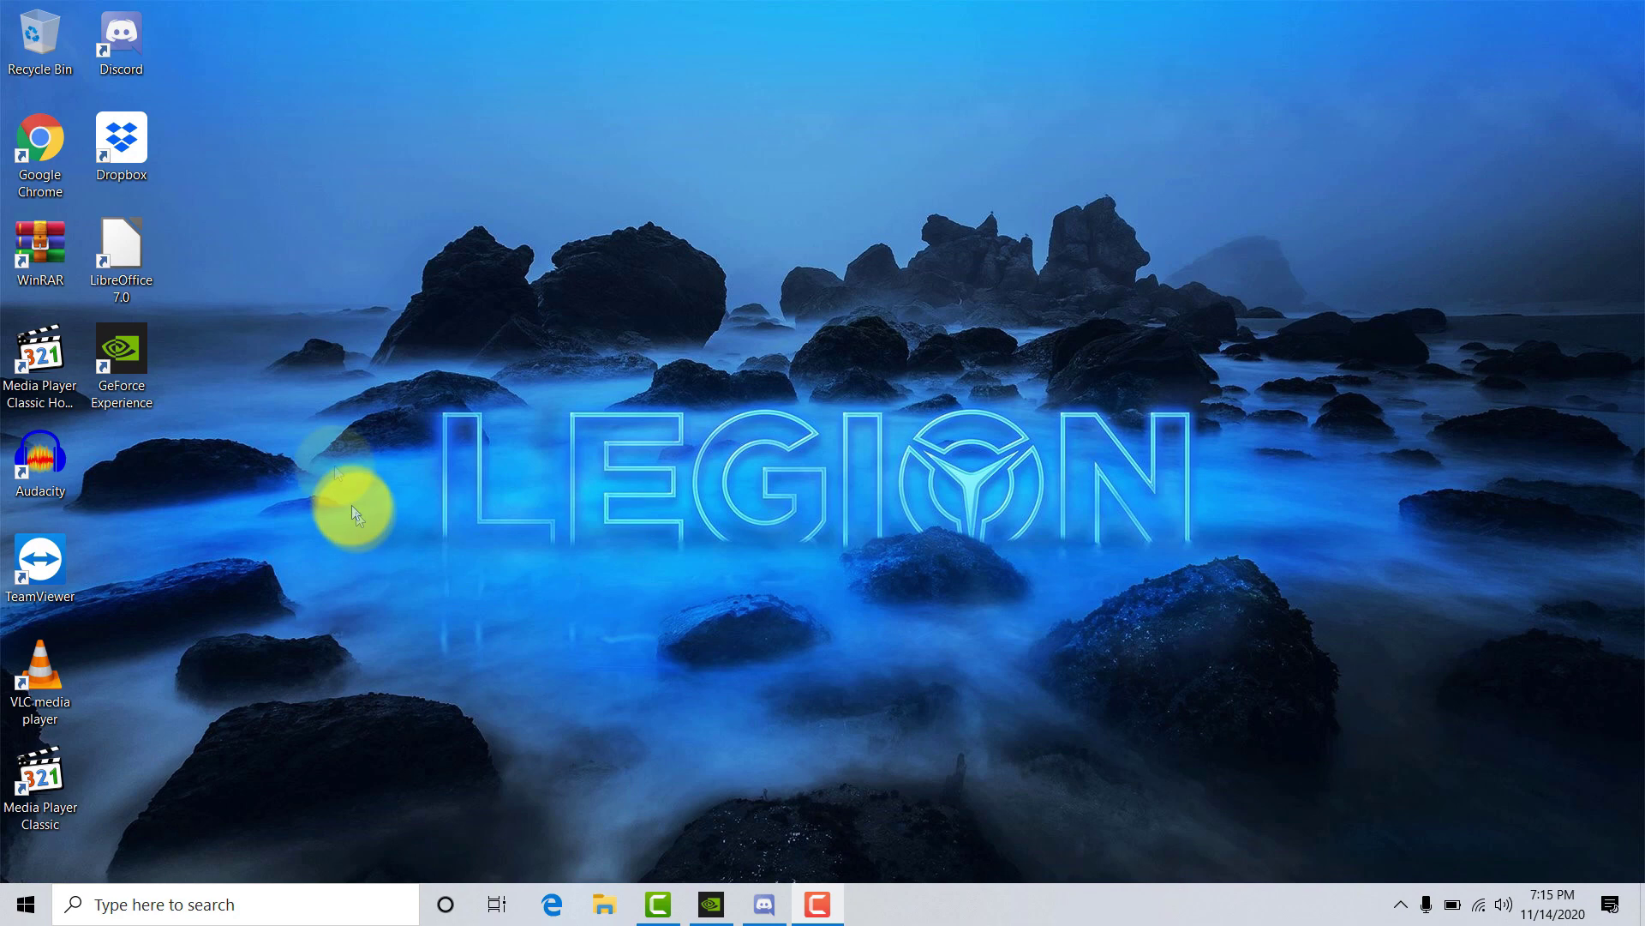
Step: In Chrome, select the Intel Serial-IO and Lenovo Monitor drivers in Lenovo Support and update them
{"action": "double_click", "coordinate": [57, 130]}
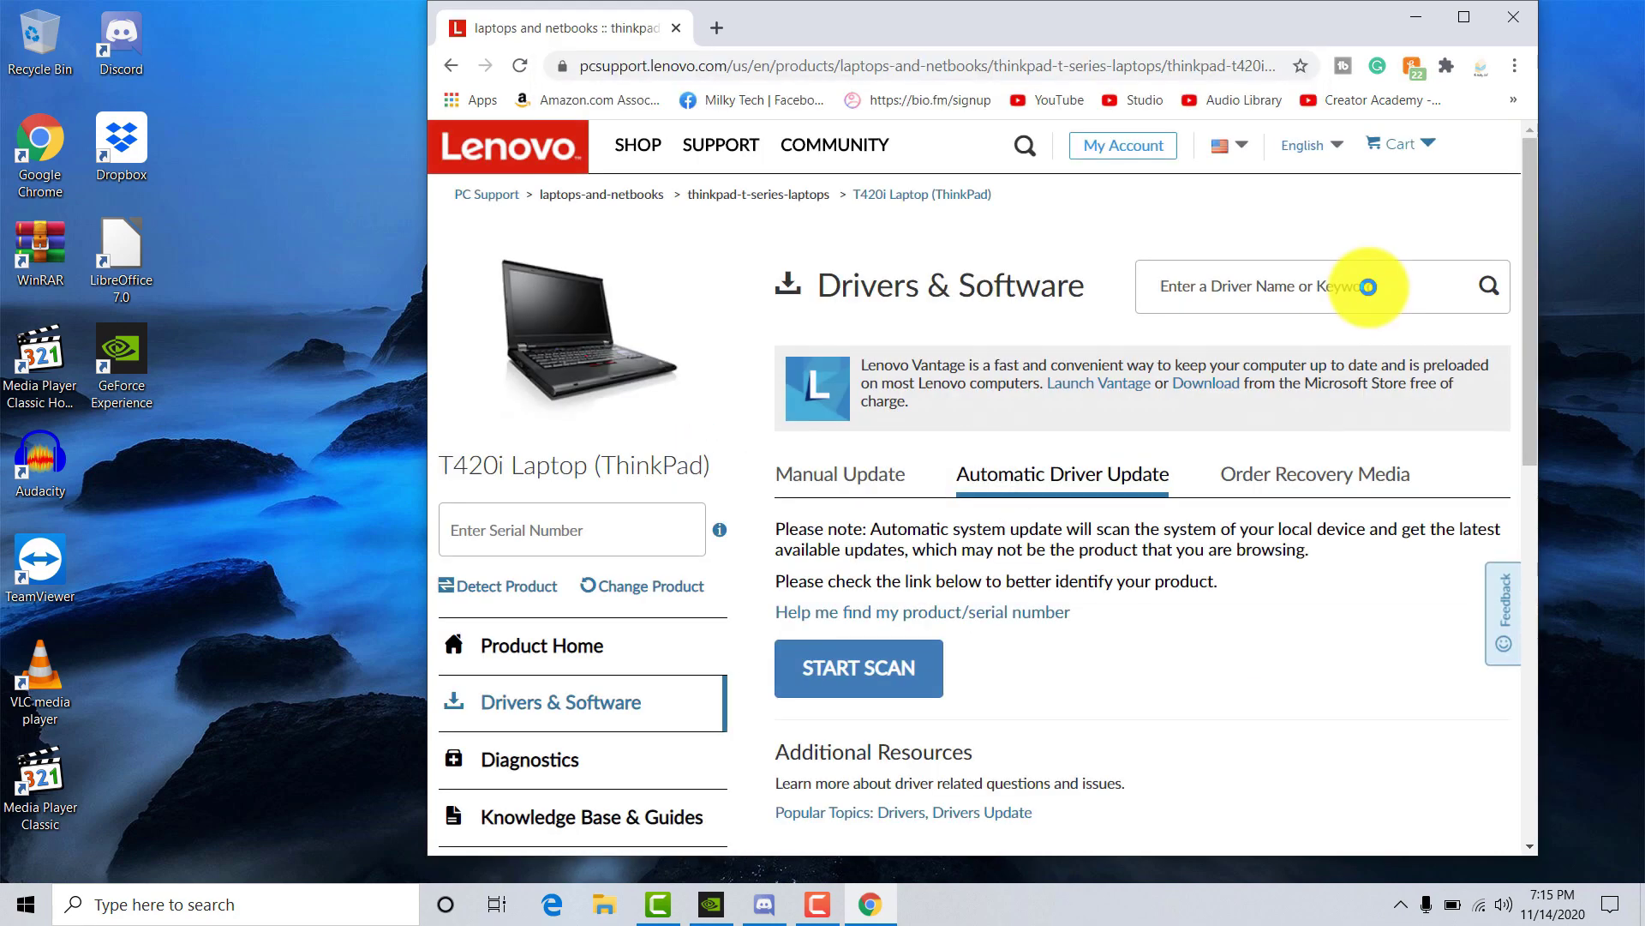
{"action": "left_click", "coordinate": [1472, 19]}
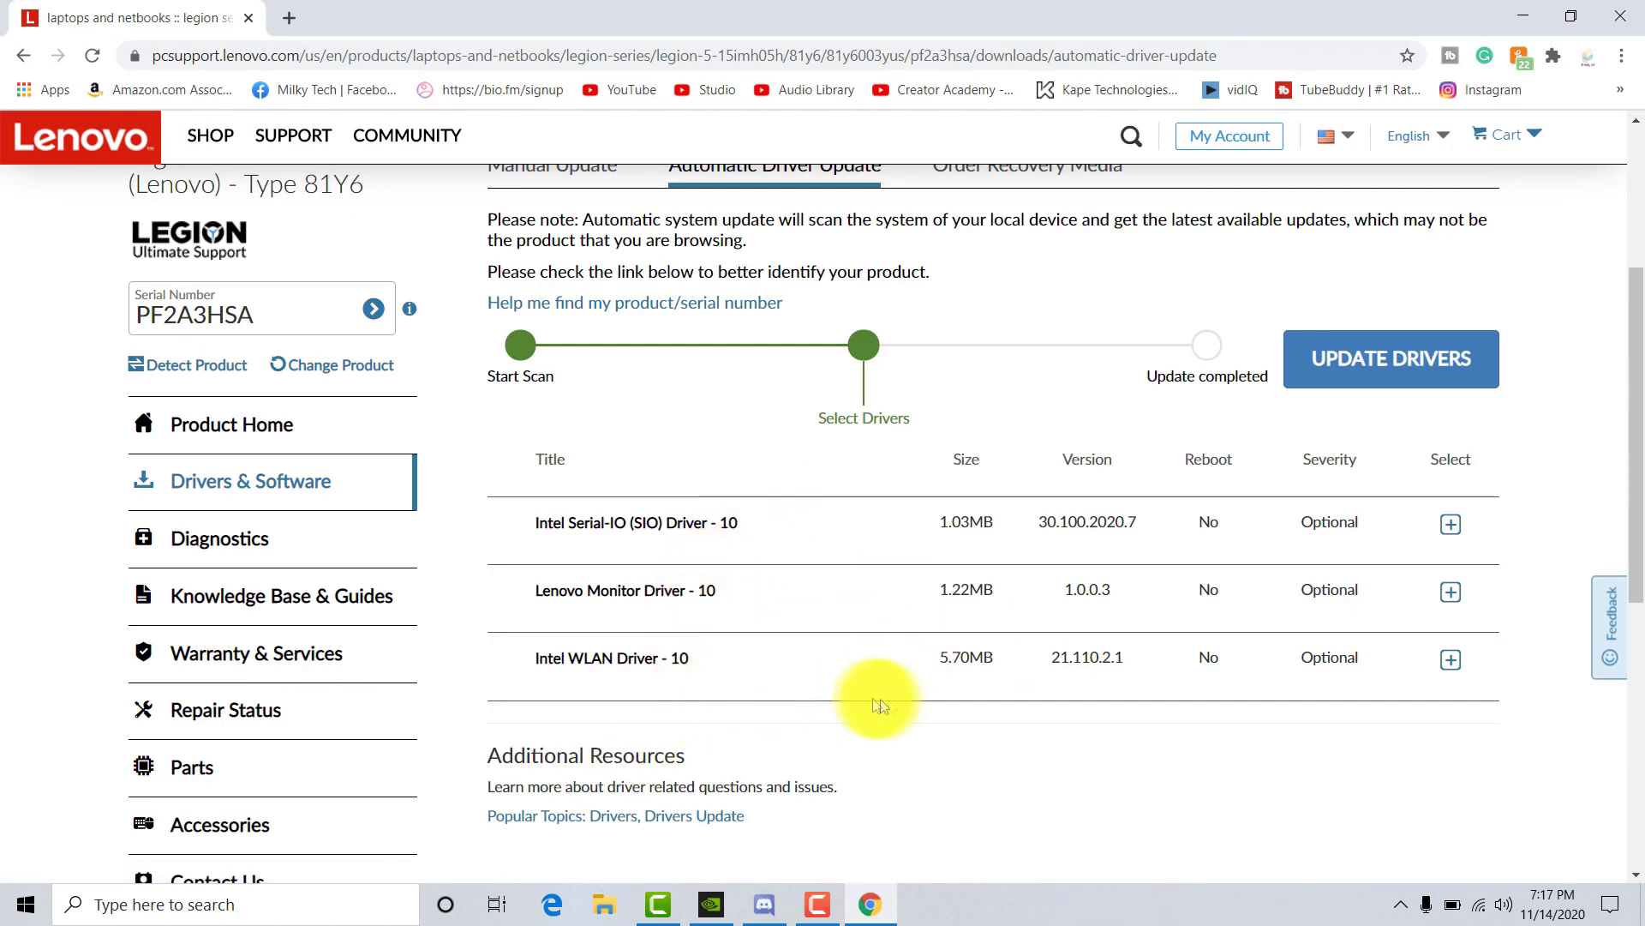
{"action": "left_click", "coordinate": [1451, 523]}
{"action": "left_click", "coordinate": [1453, 595]}
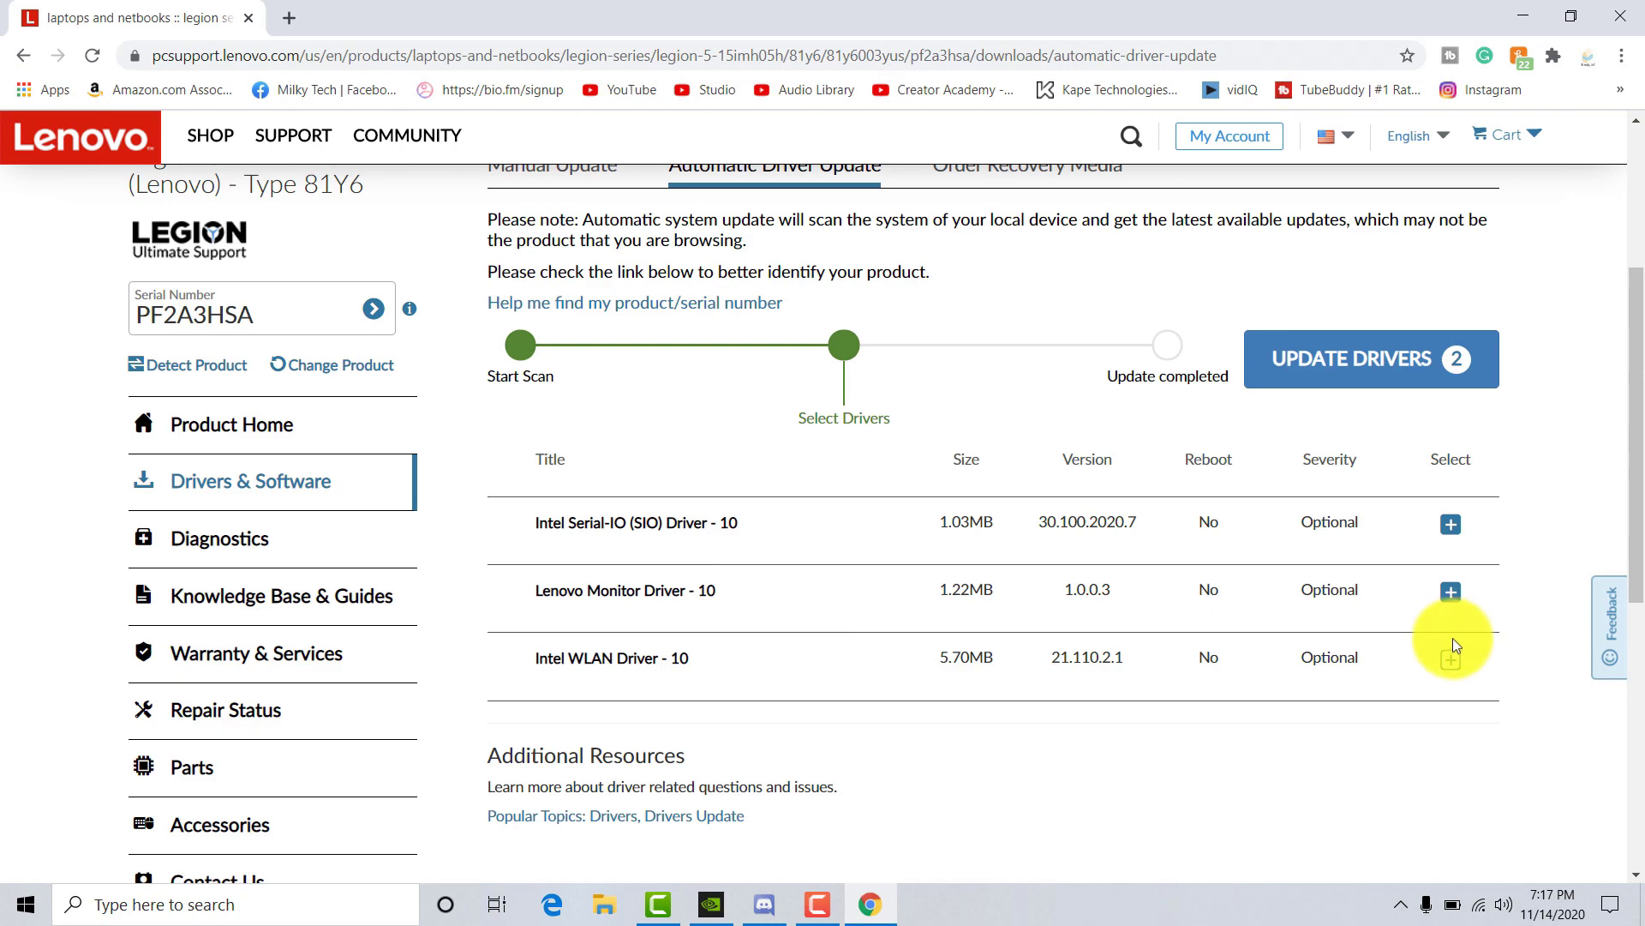
{"action": "left_click", "coordinate": [1362, 472]}
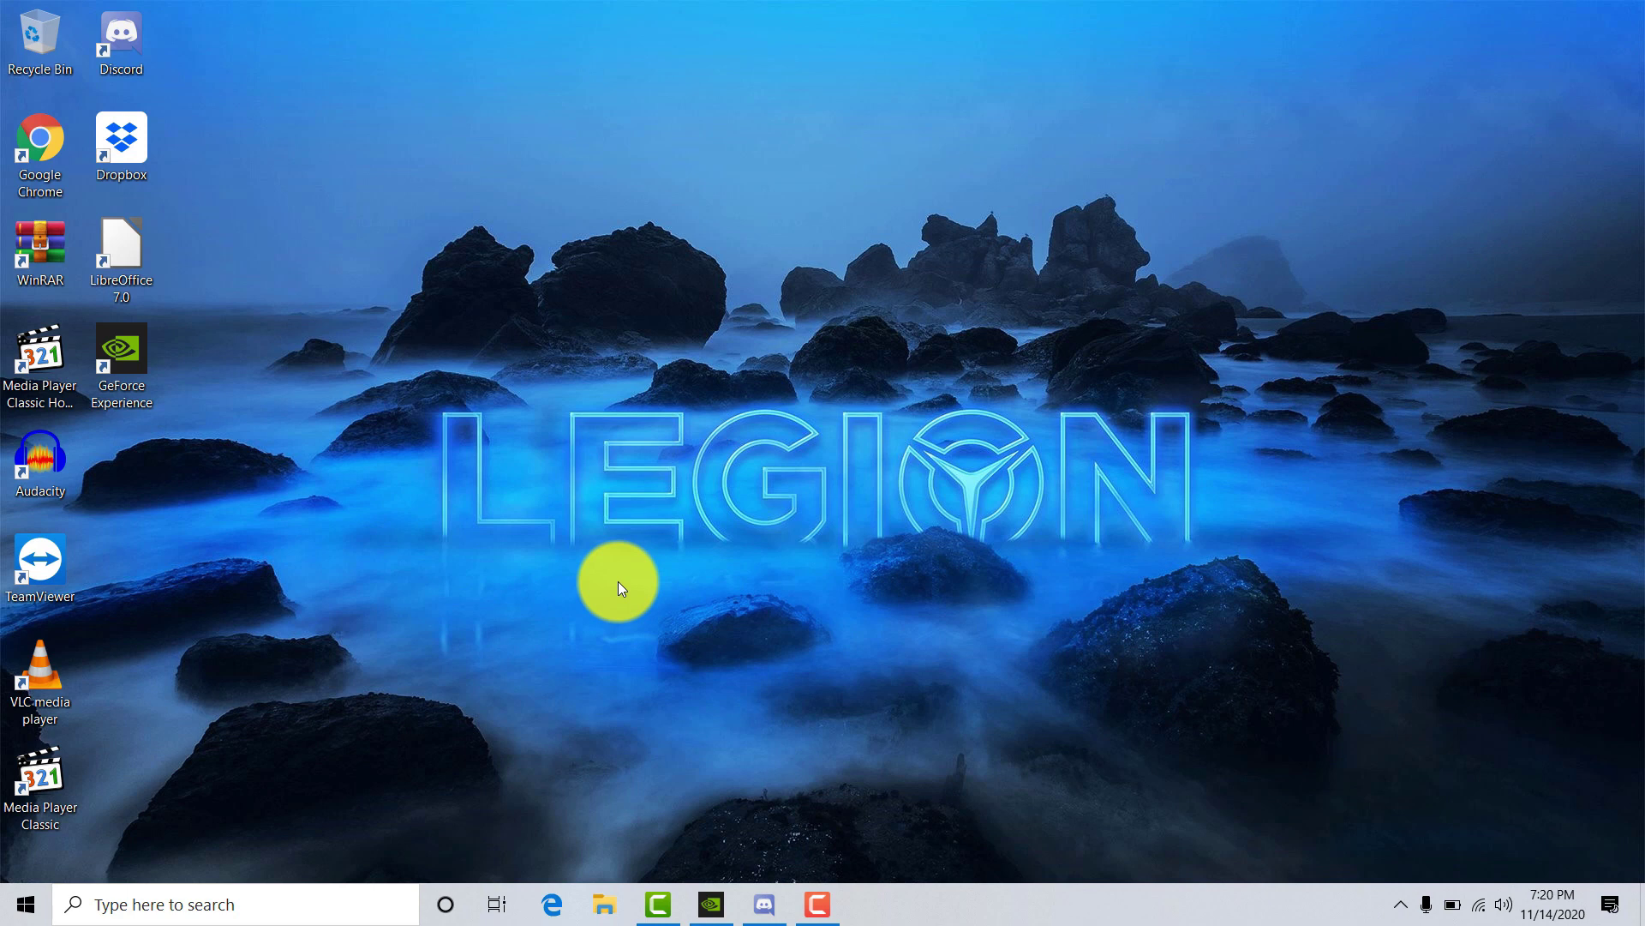
Step: Set the starry-night tent picture as the desktop wallpaper
{"action": "right_click", "coordinate": [1011, 426]}
{"action": "left_click", "coordinate": [1131, 665]}
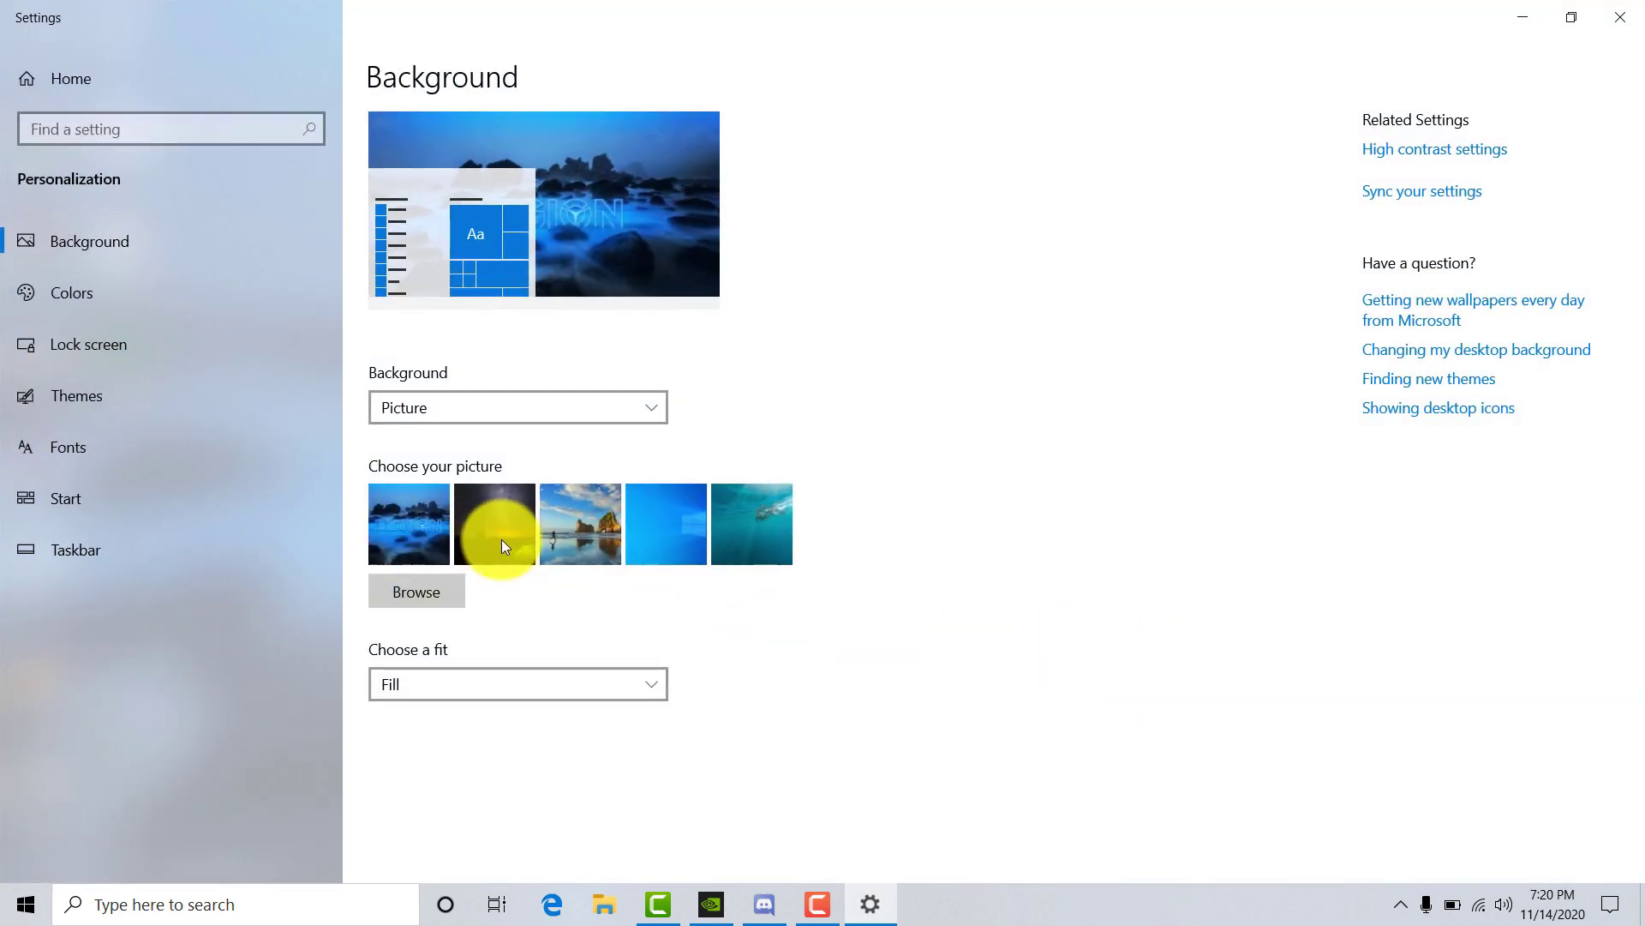
{"action": "left_click", "coordinate": [502, 527]}
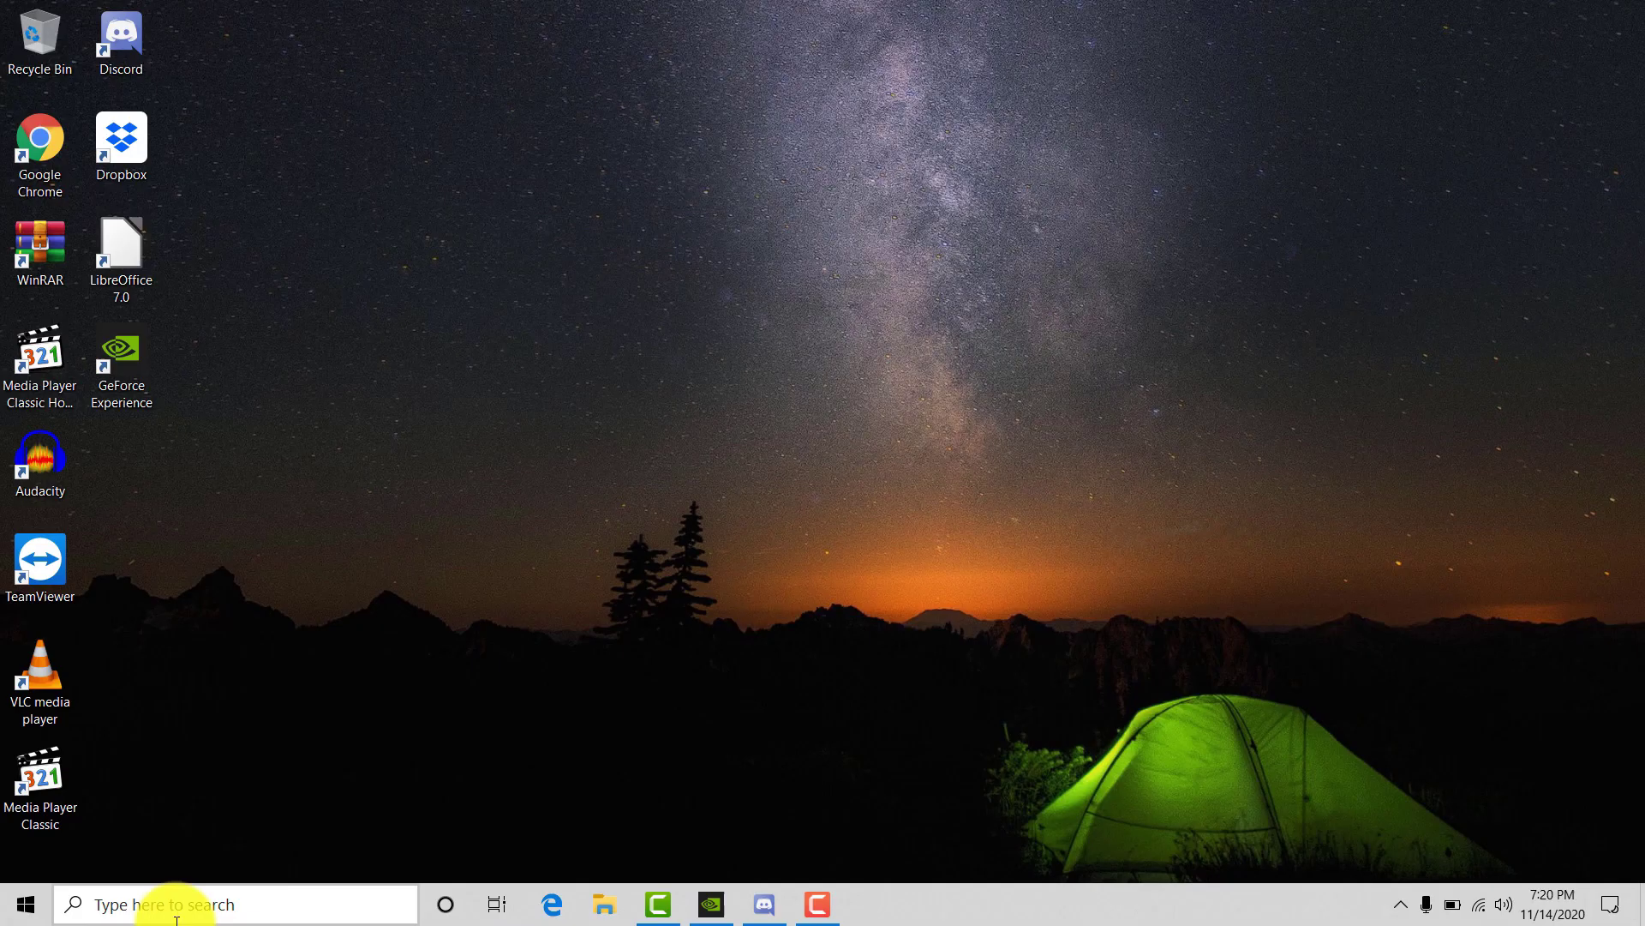
Step: Switch Windows to Dark colour mode, with the accent colour taken automatically from the wallpaper
{"action": "left_click", "coordinate": [165, 901]}
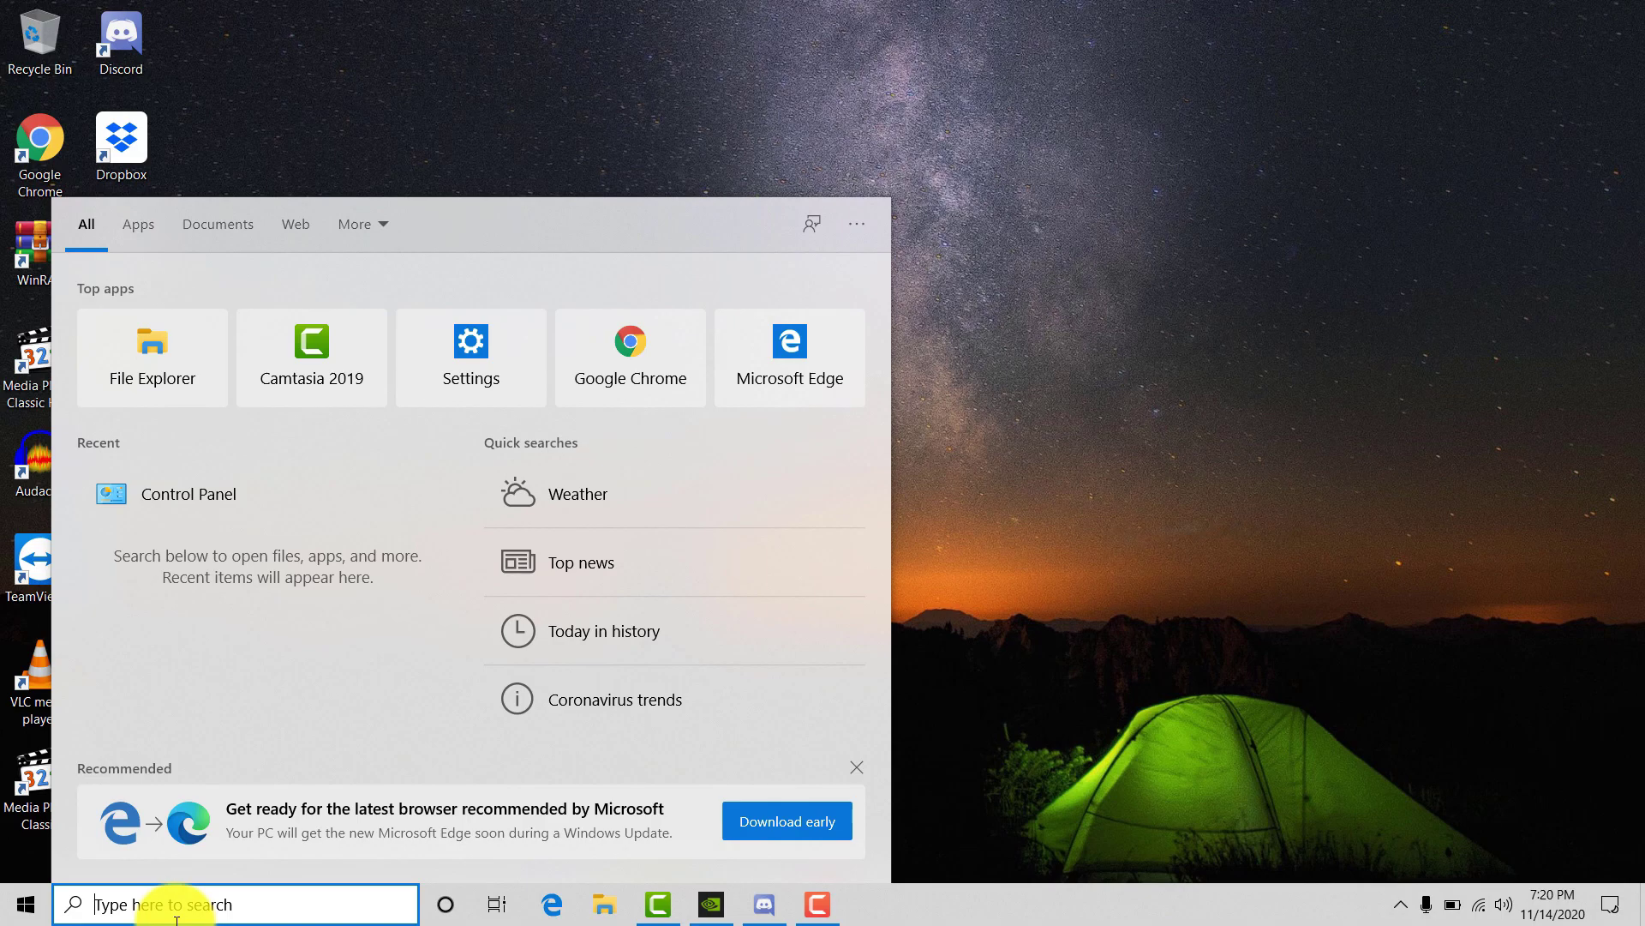
{"action": "type", "text": "dark"}
{"action": "left_click", "coordinate": [286, 435]}
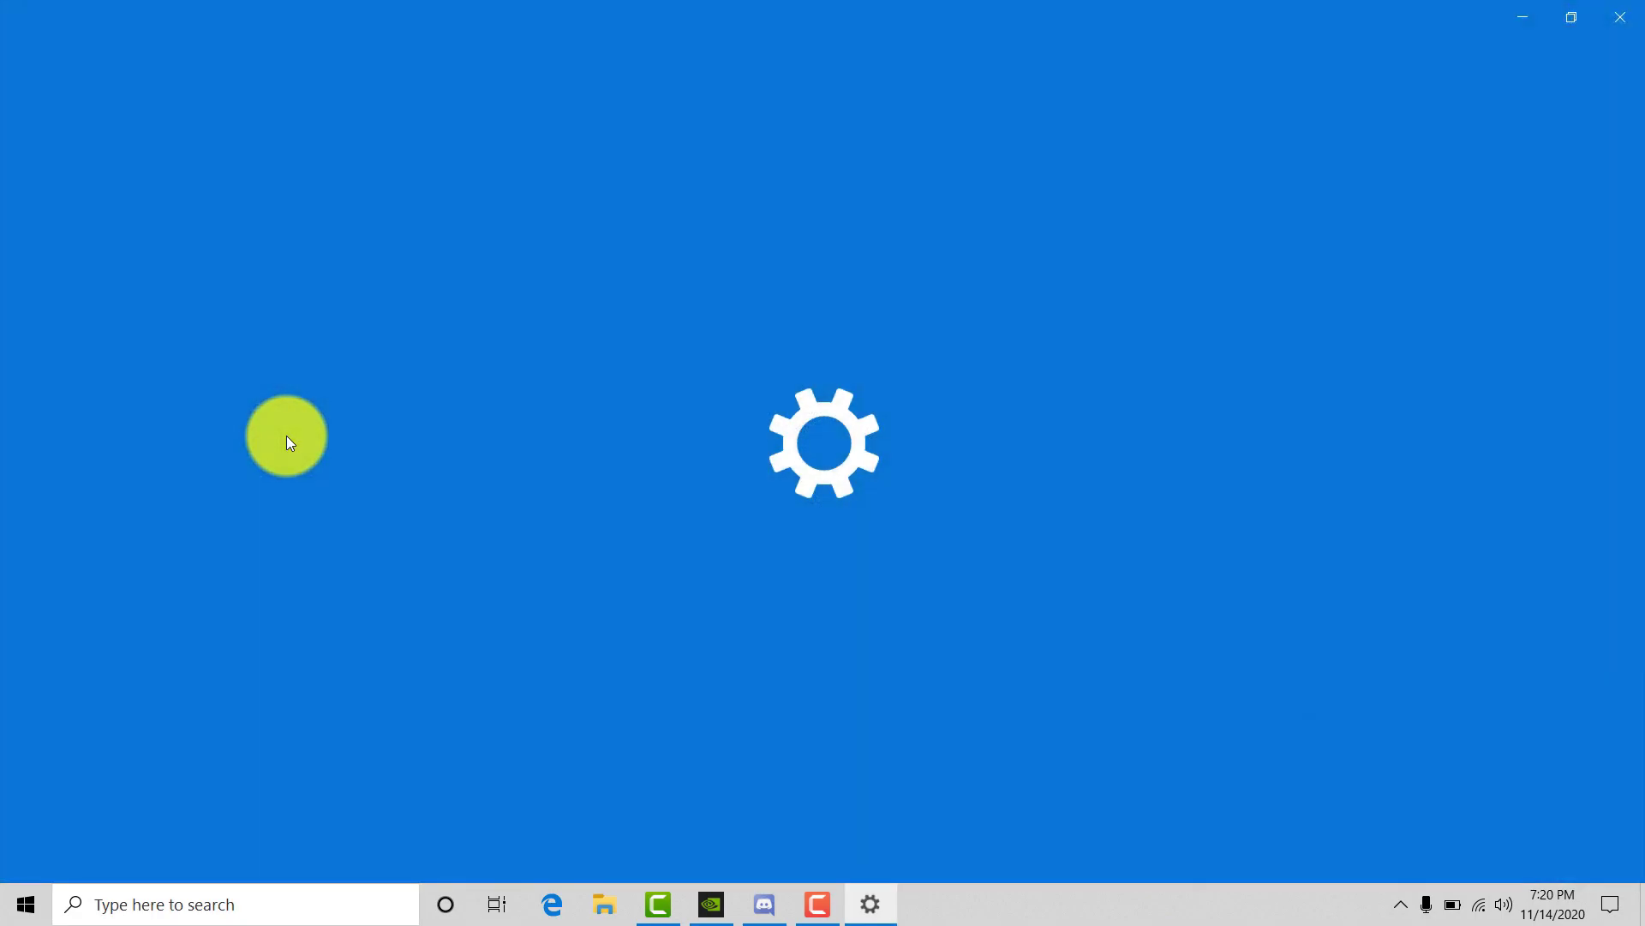
{"action": "left_click", "coordinate": [553, 423]}
{"action": "left_click", "coordinate": [566, 445]}
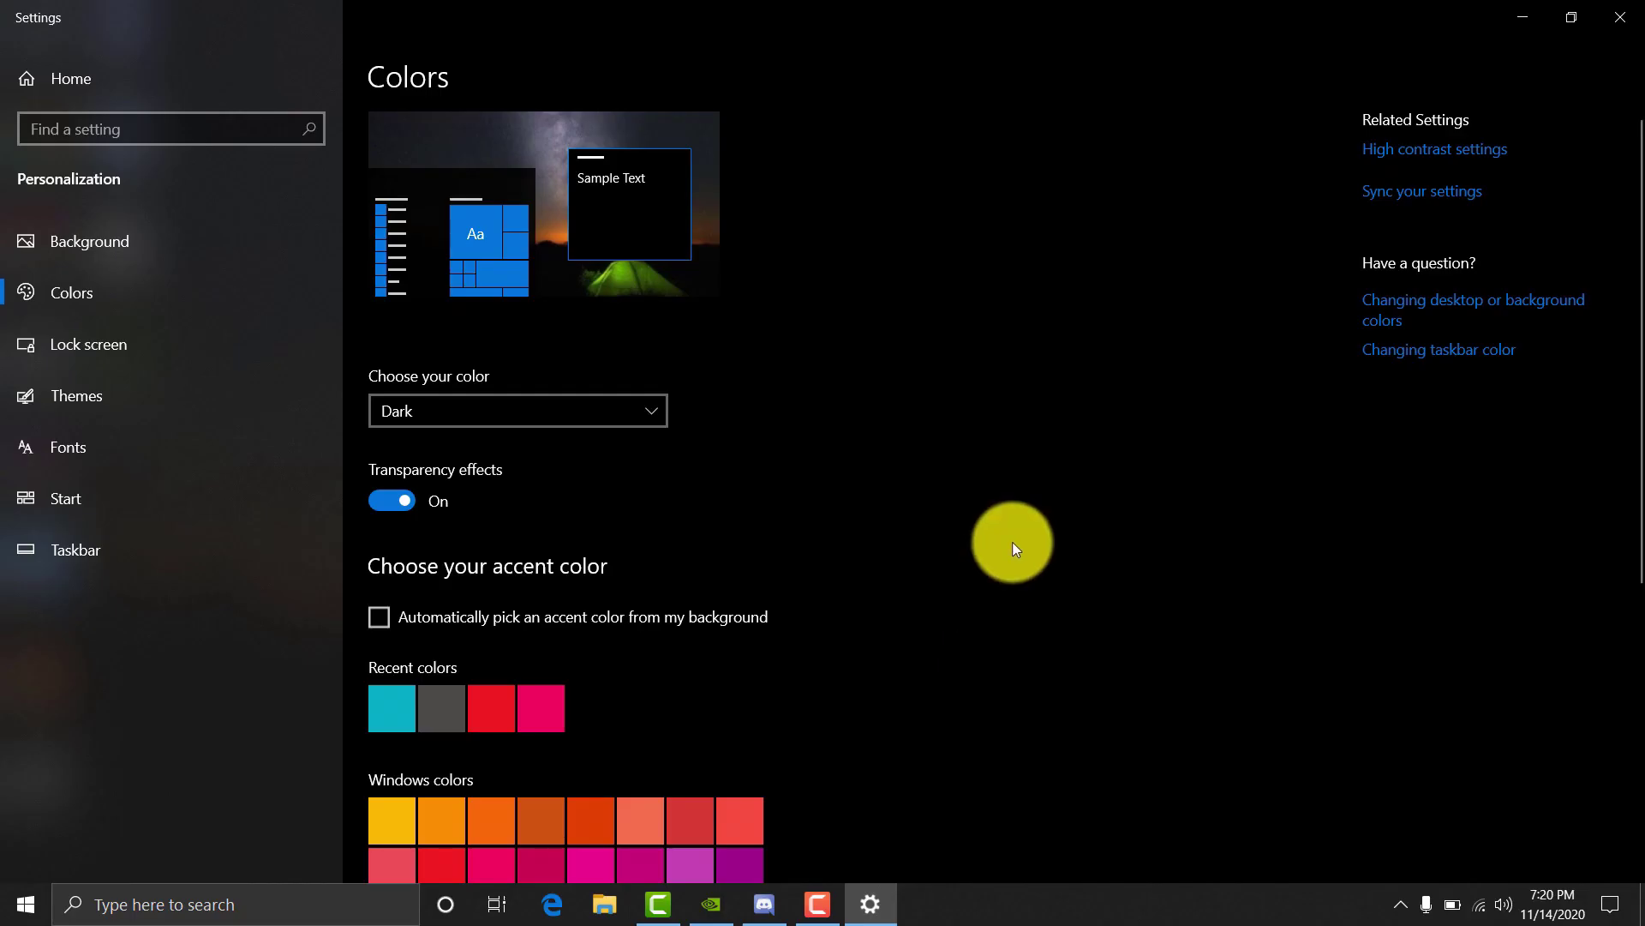
{"action": "left_click", "coordinate": [377, 617]}
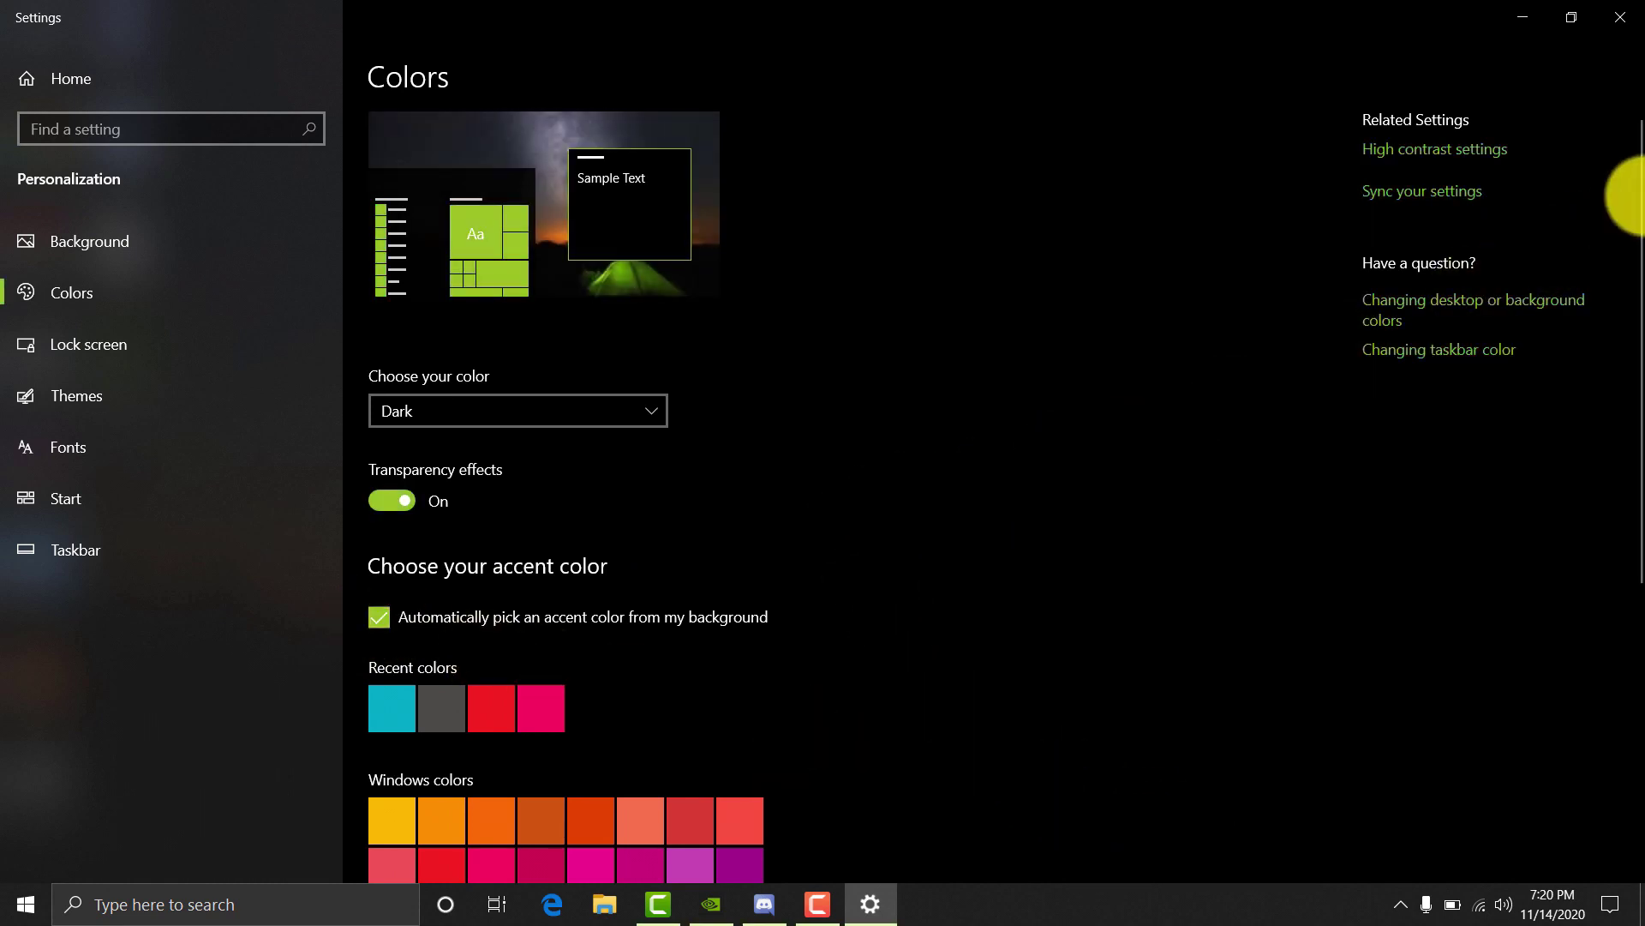
{"action": "left_click", "coordinate": [1620, 17]}
{"action": "key", "text": "super"}
{"action": "right_click", "coordinate": [1161, 540]}
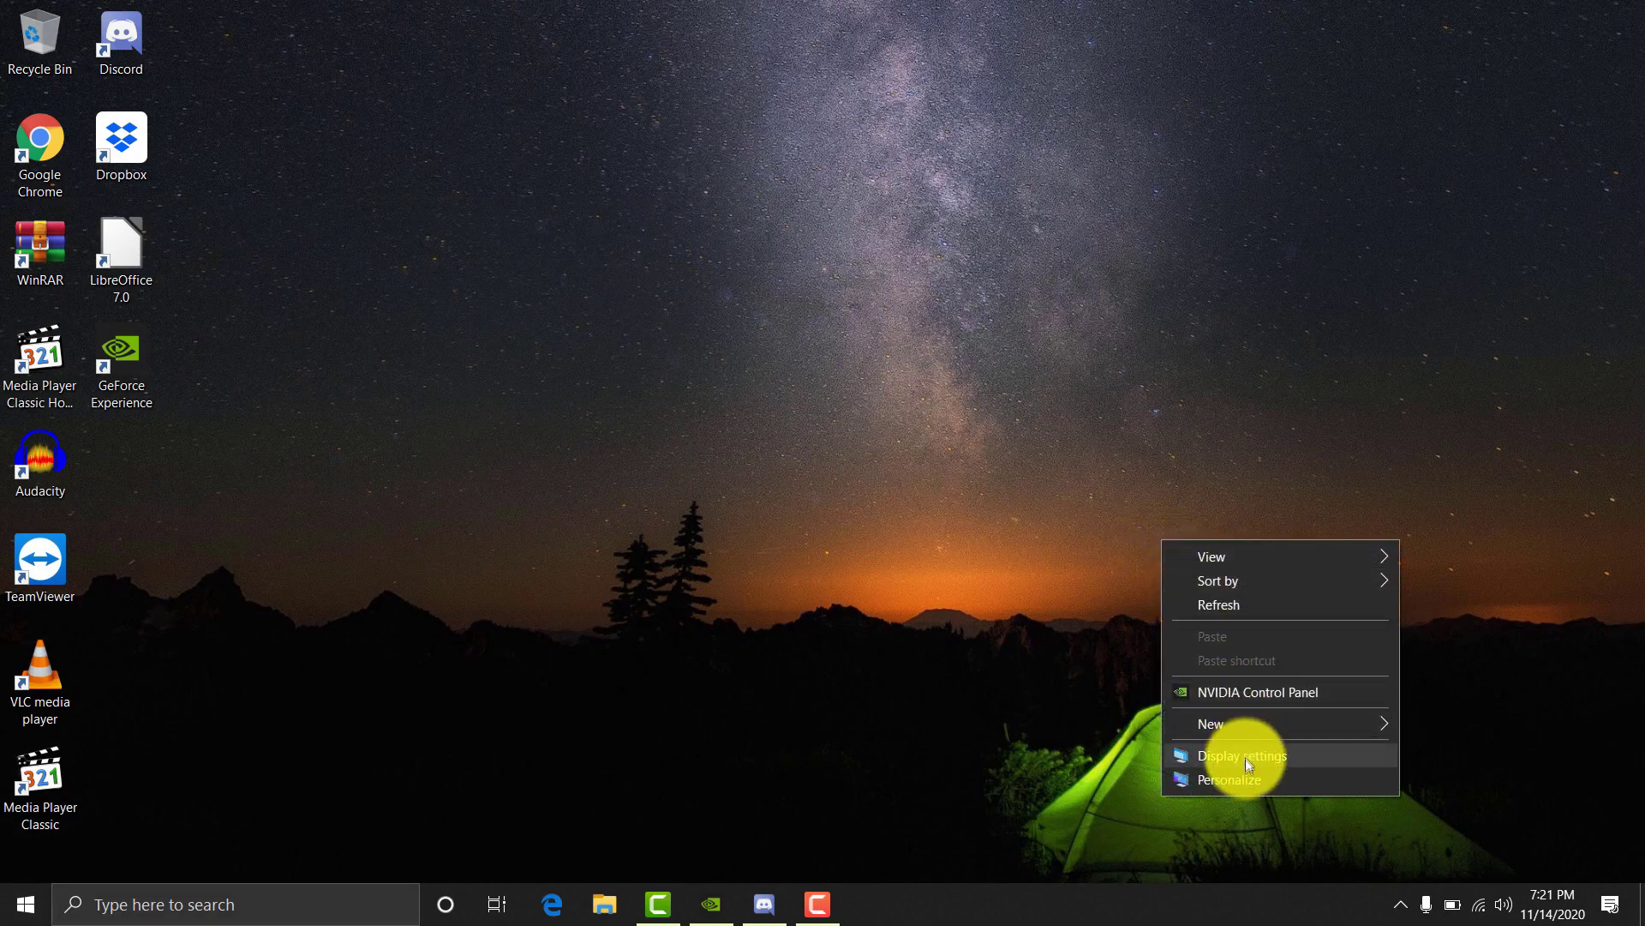
Step: Open Display settings and keep the 1920 × 1080 resolution
{"action": "left_click", "coordinate": [1248, 778]}
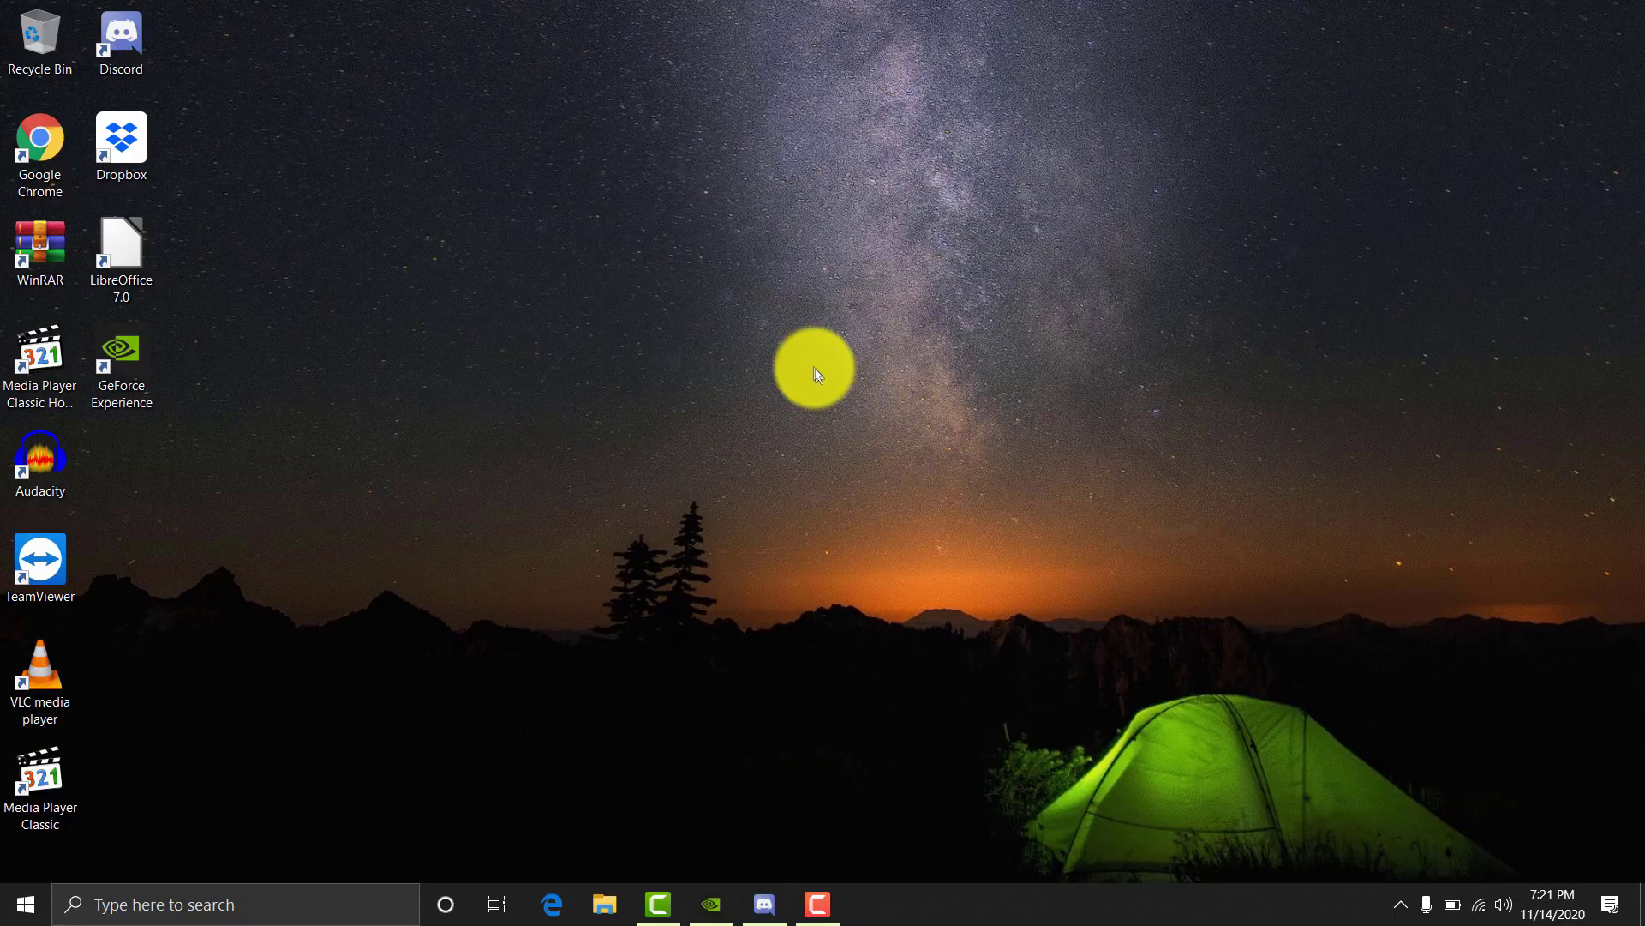
{"action": "right_click", "coordinate": [799, 354]}
{"action": "left_click", "coordinate": [902, 565]}
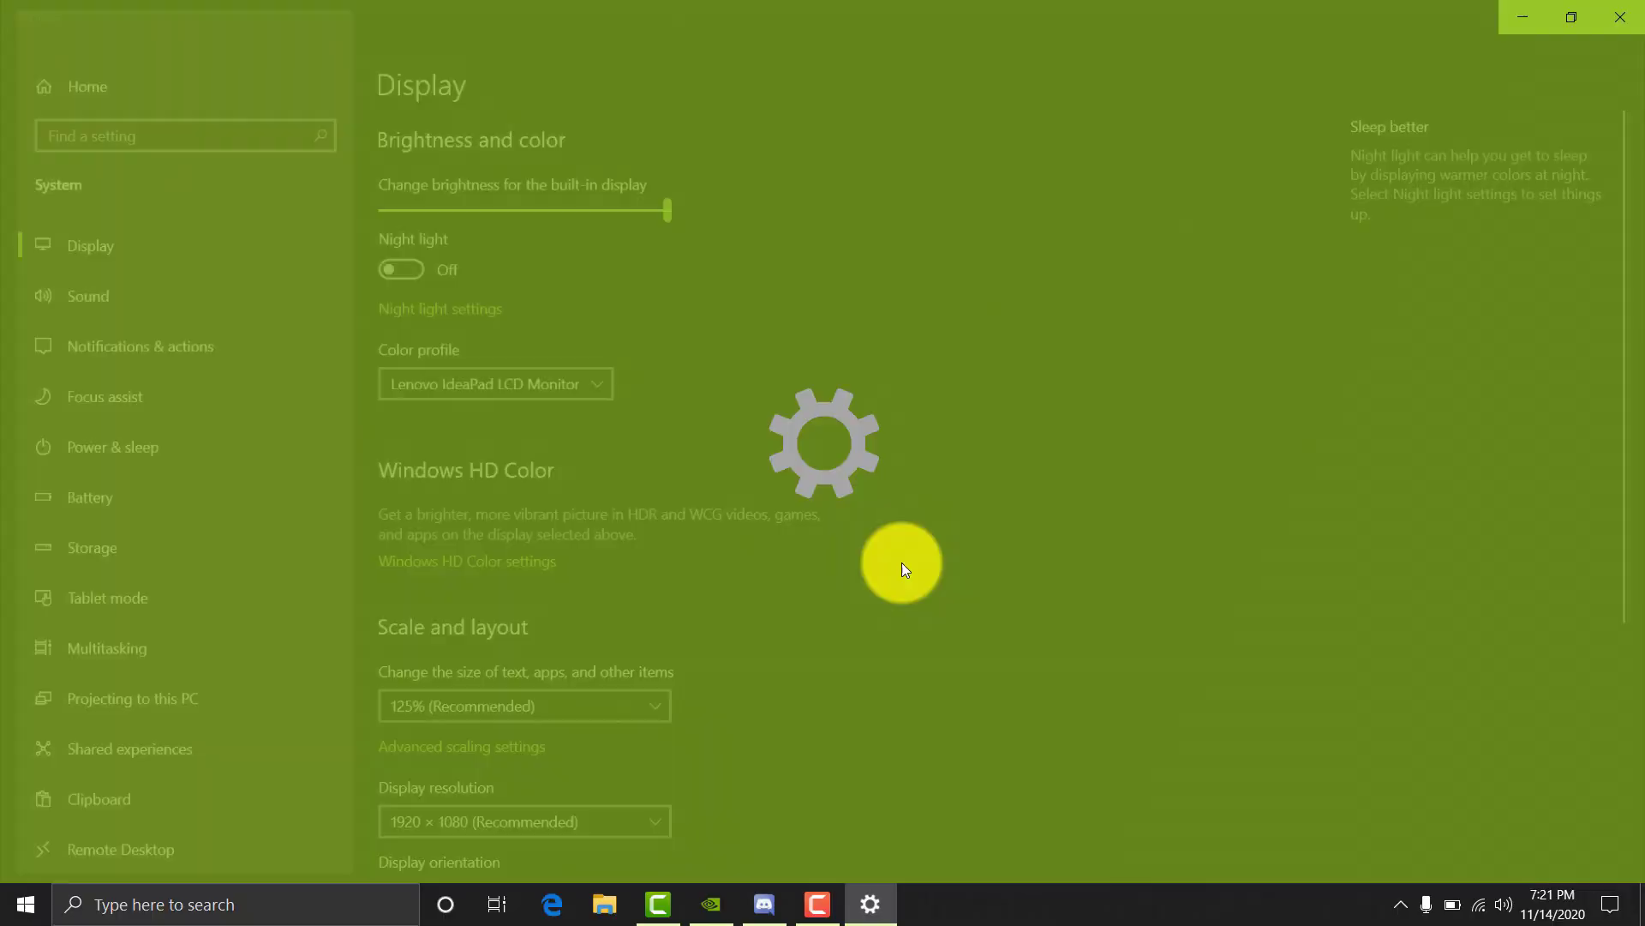
{"action": "scroll", "coordinate": [540, 434], "scroll_direction": "down", "scroll_amount": 5}
{"action": "left_click", "coordinate": [540, 433]}
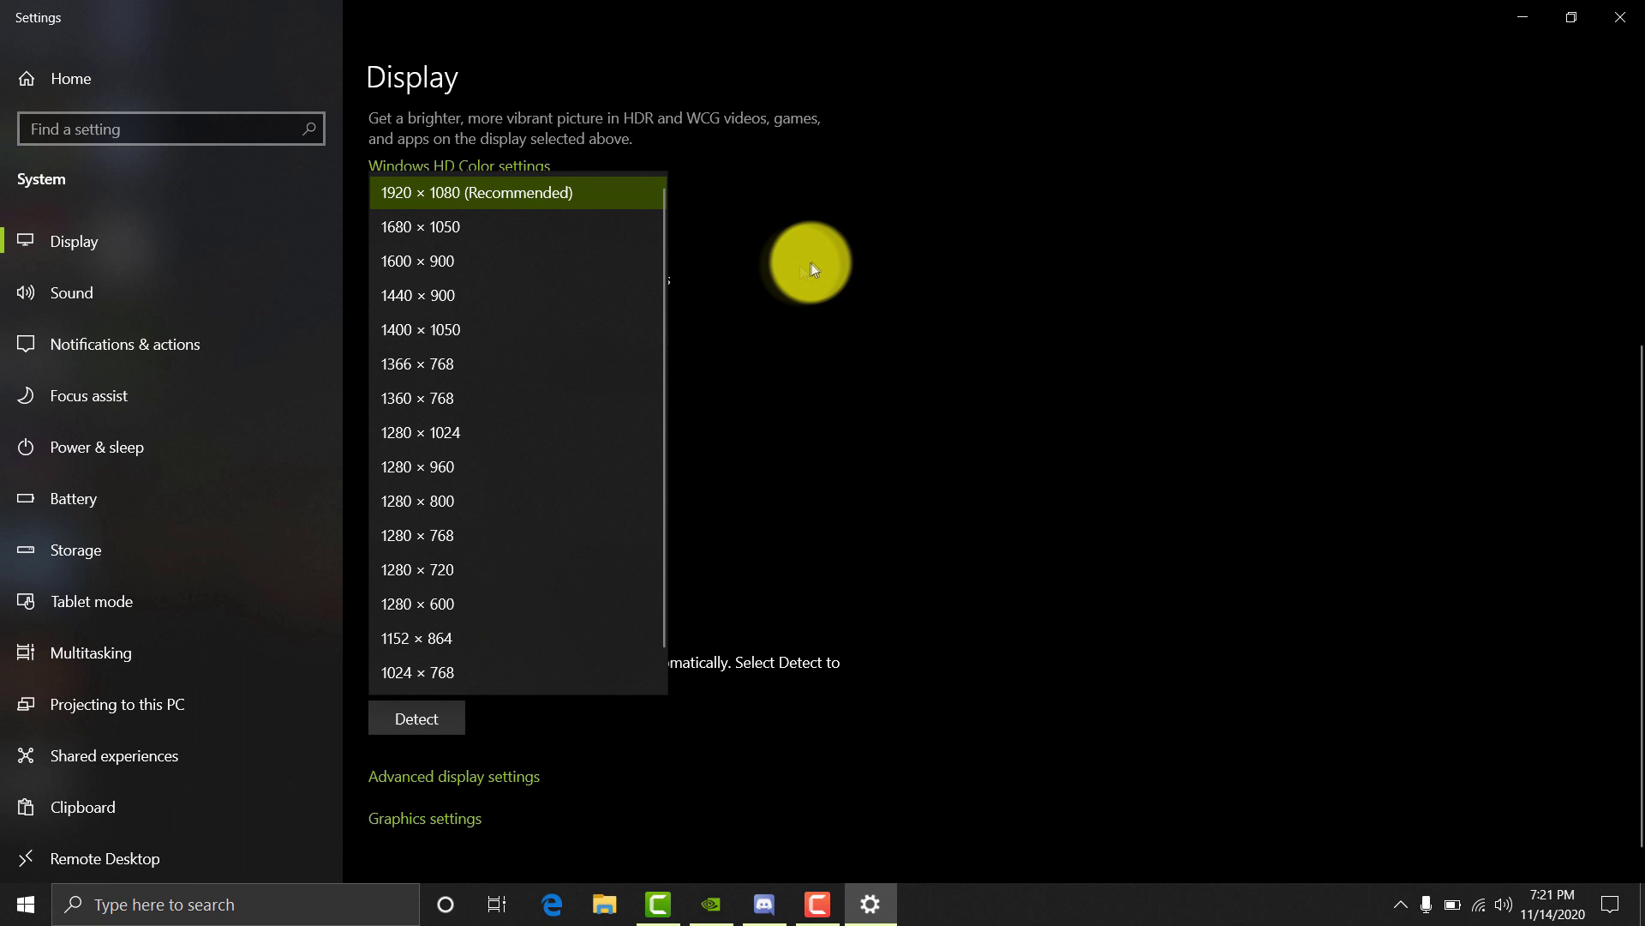
{"action": "left_click", "coordinate": [588, 195]}
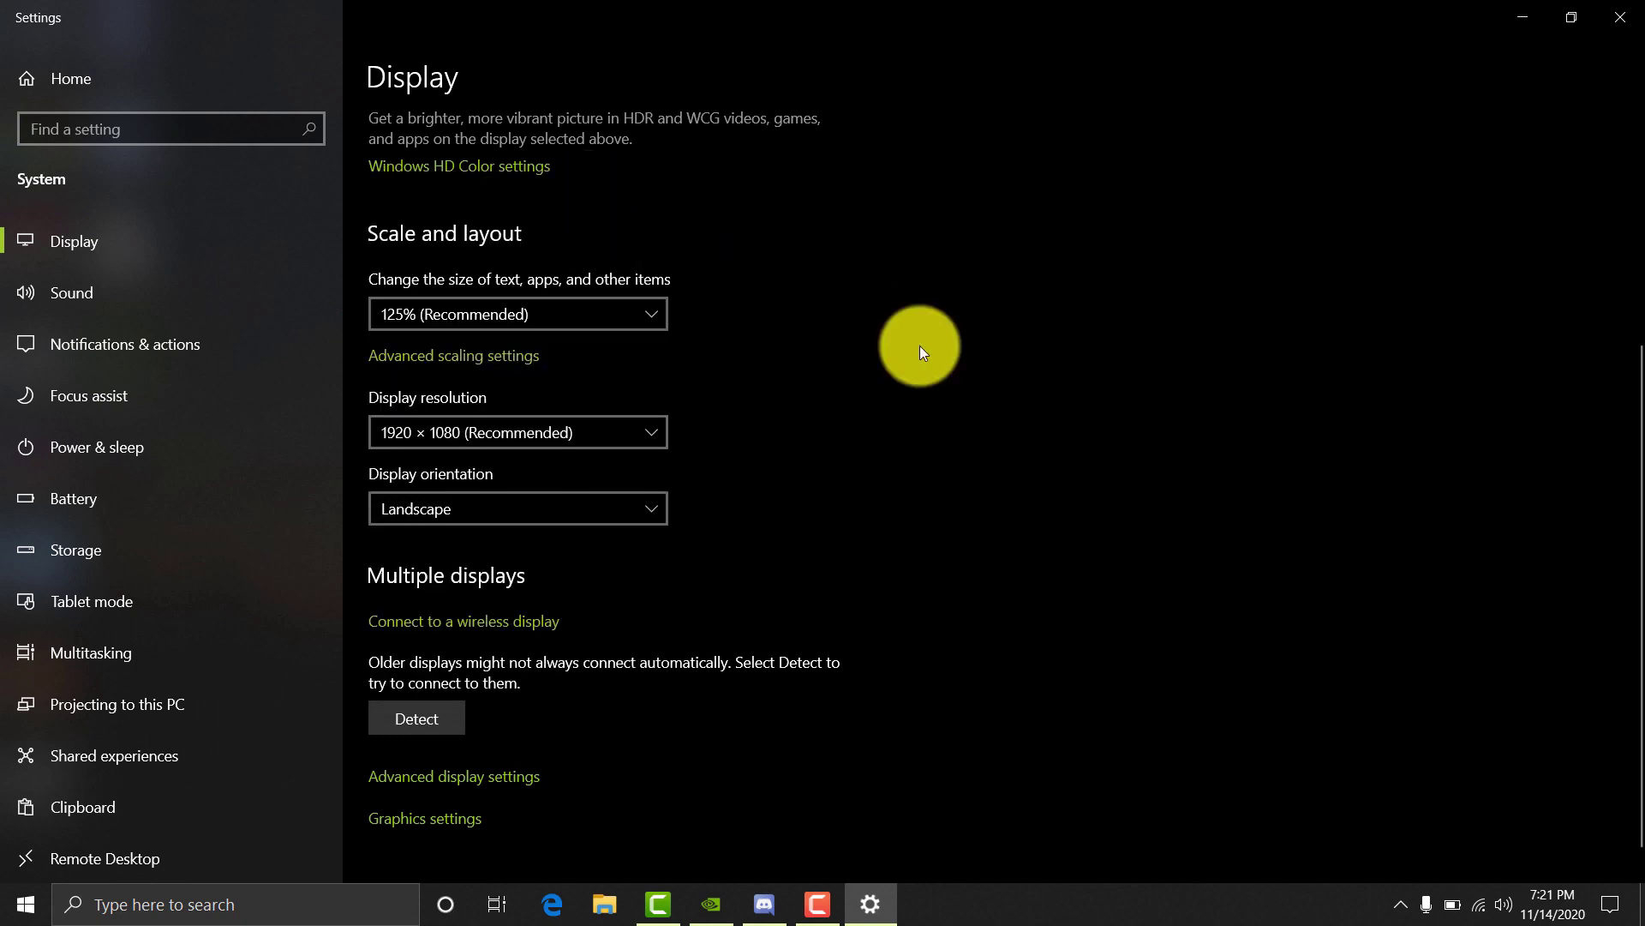
Step: Set Display 1's refresh rate to 144 Hertz in the adapter's Monitor properties
{"action": "left_click", "coordinate": [477, 778]}
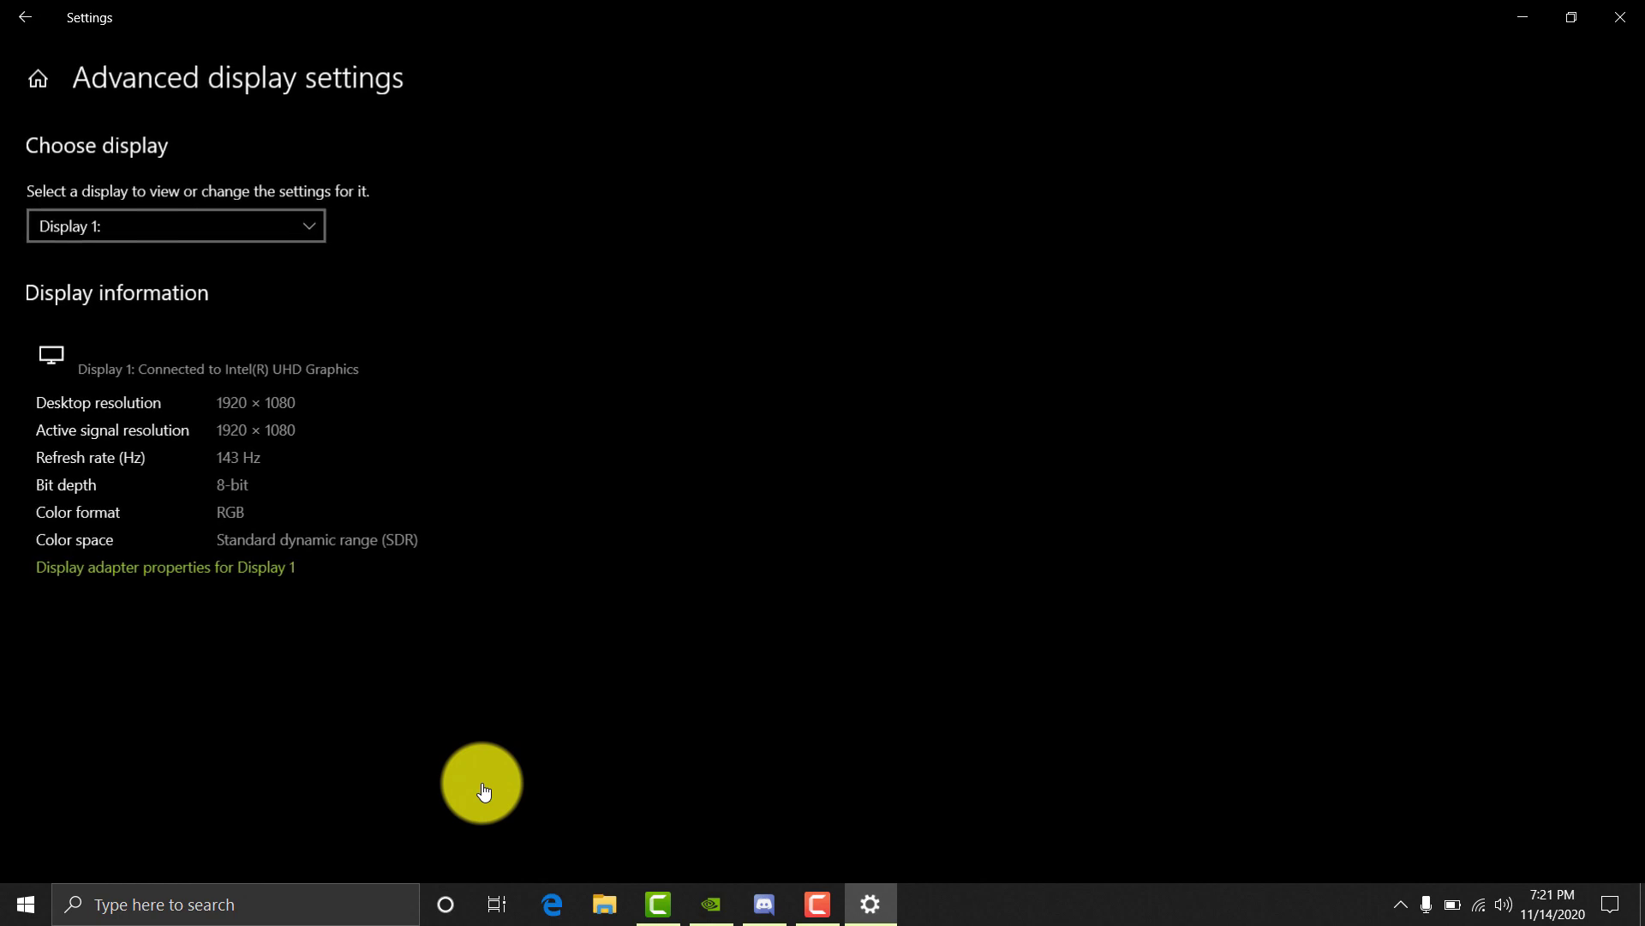
{"action": "left_click", "coordinate": [234, 584]}
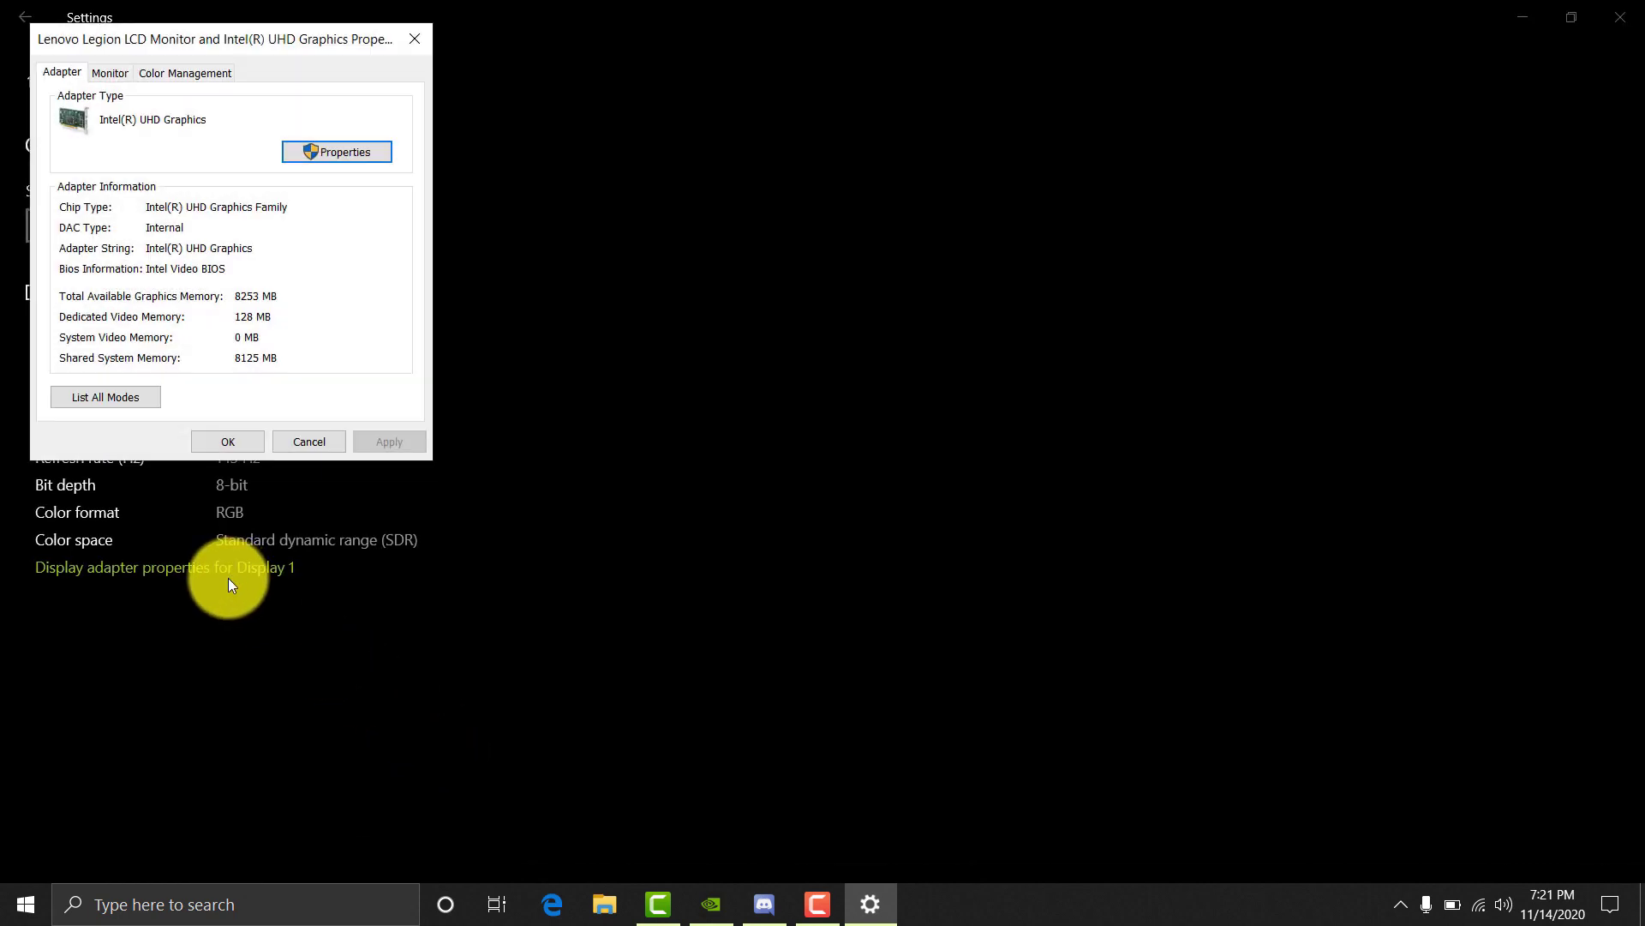
{"action": "left_click", "coordinate": [120, 74]}
{"action": "left_click", "coordinate": [185, 239]}
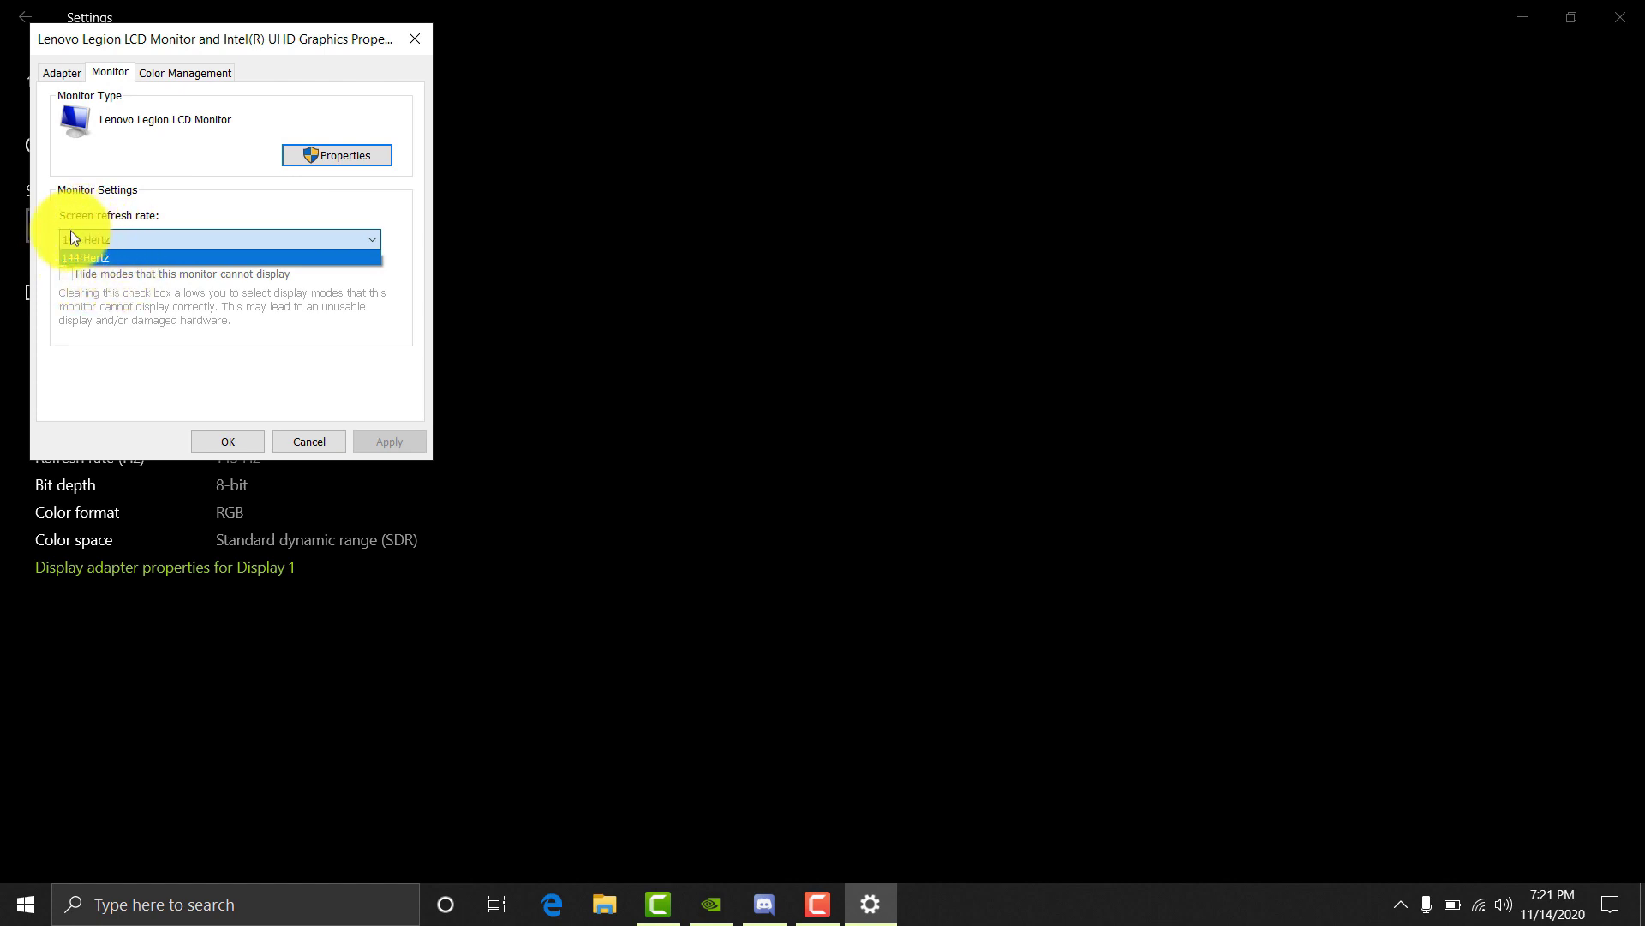
{"action": "left_click", "coordinate": [110, 257]}
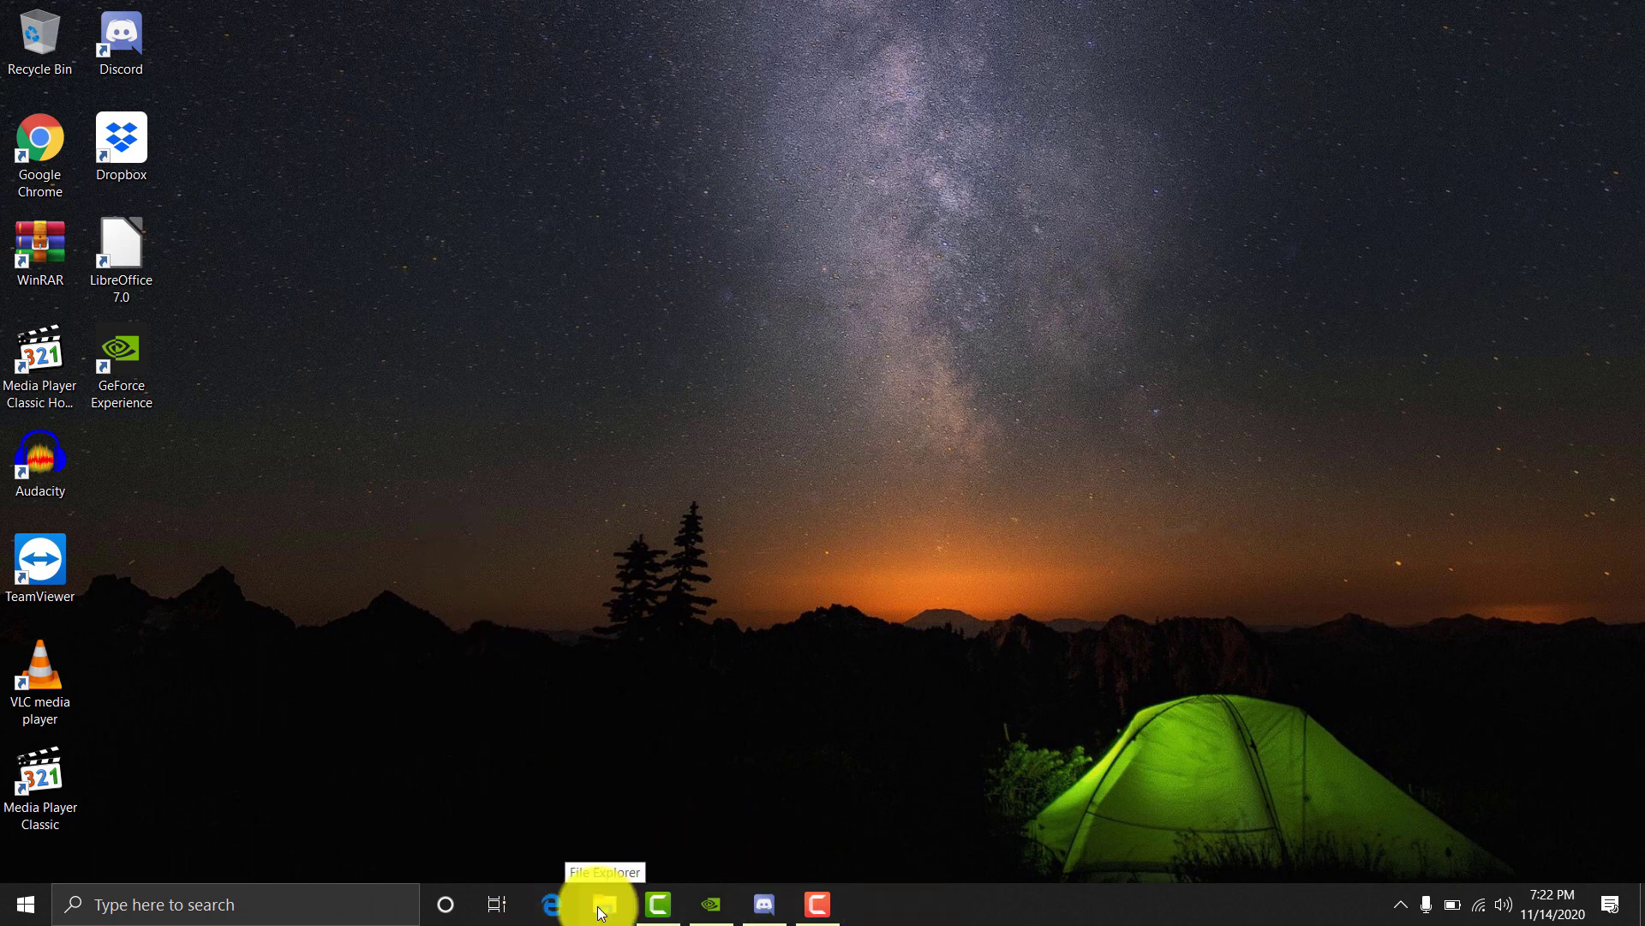
Step: Launch Chrome, search for steam and go to the Install Steam page
{"action": "double_click", "coordinate": [51, 156]}
{"action": "left_click", "coordinate": [758, 56]}
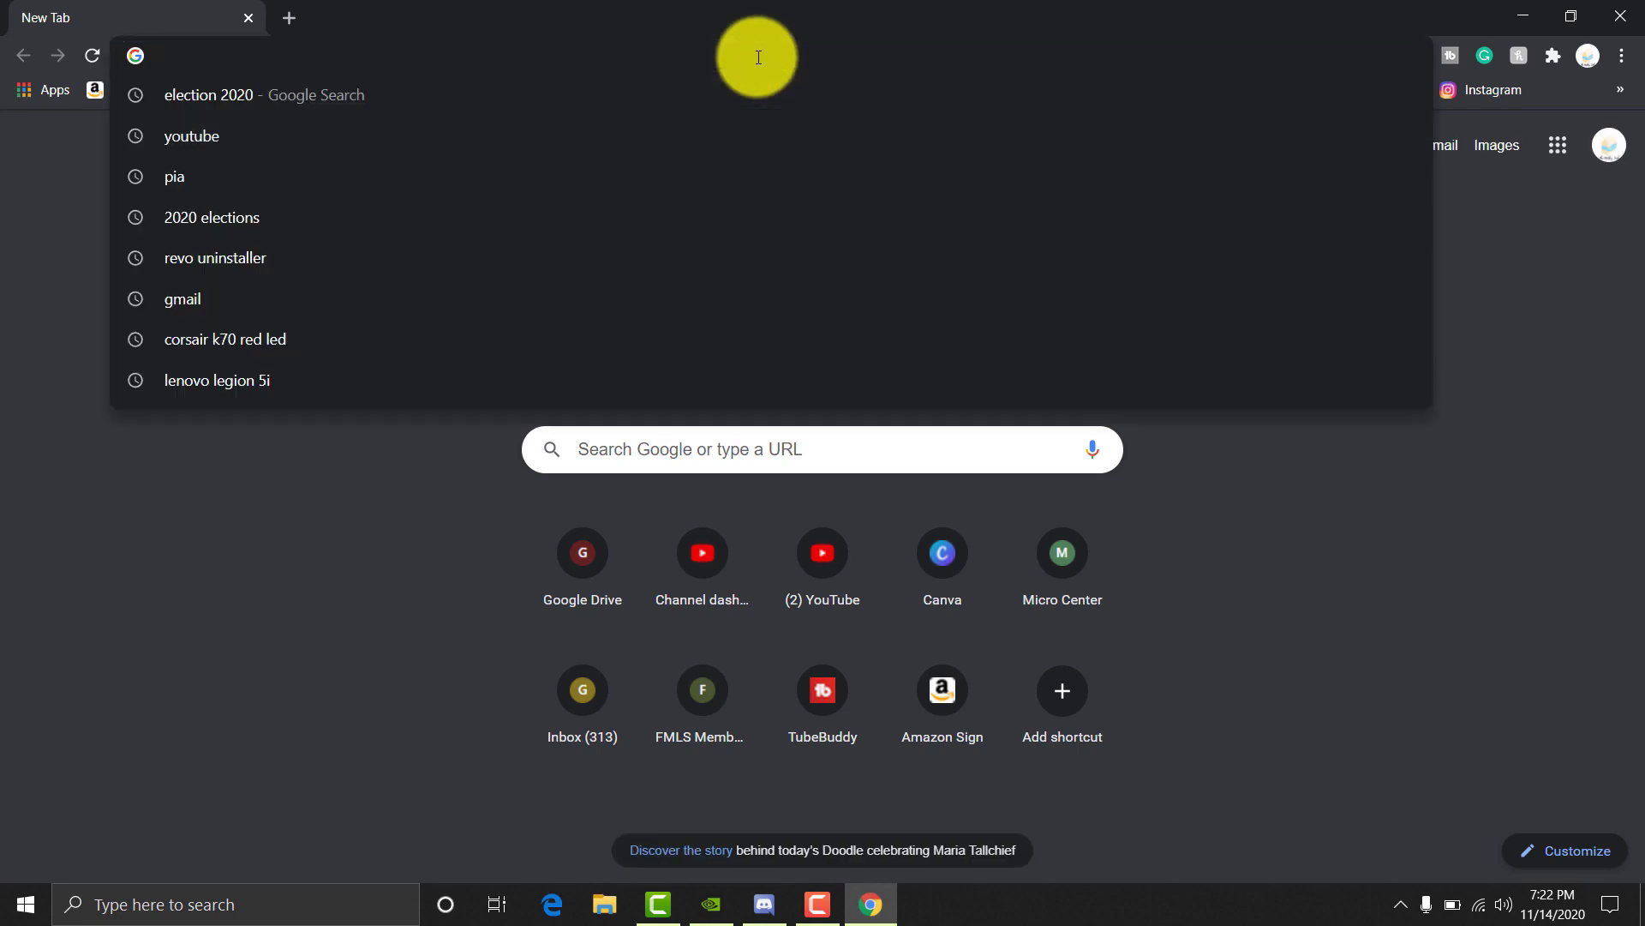
{"action": "type", "text": "steam"}
{"action": "key", "text": "Return"}
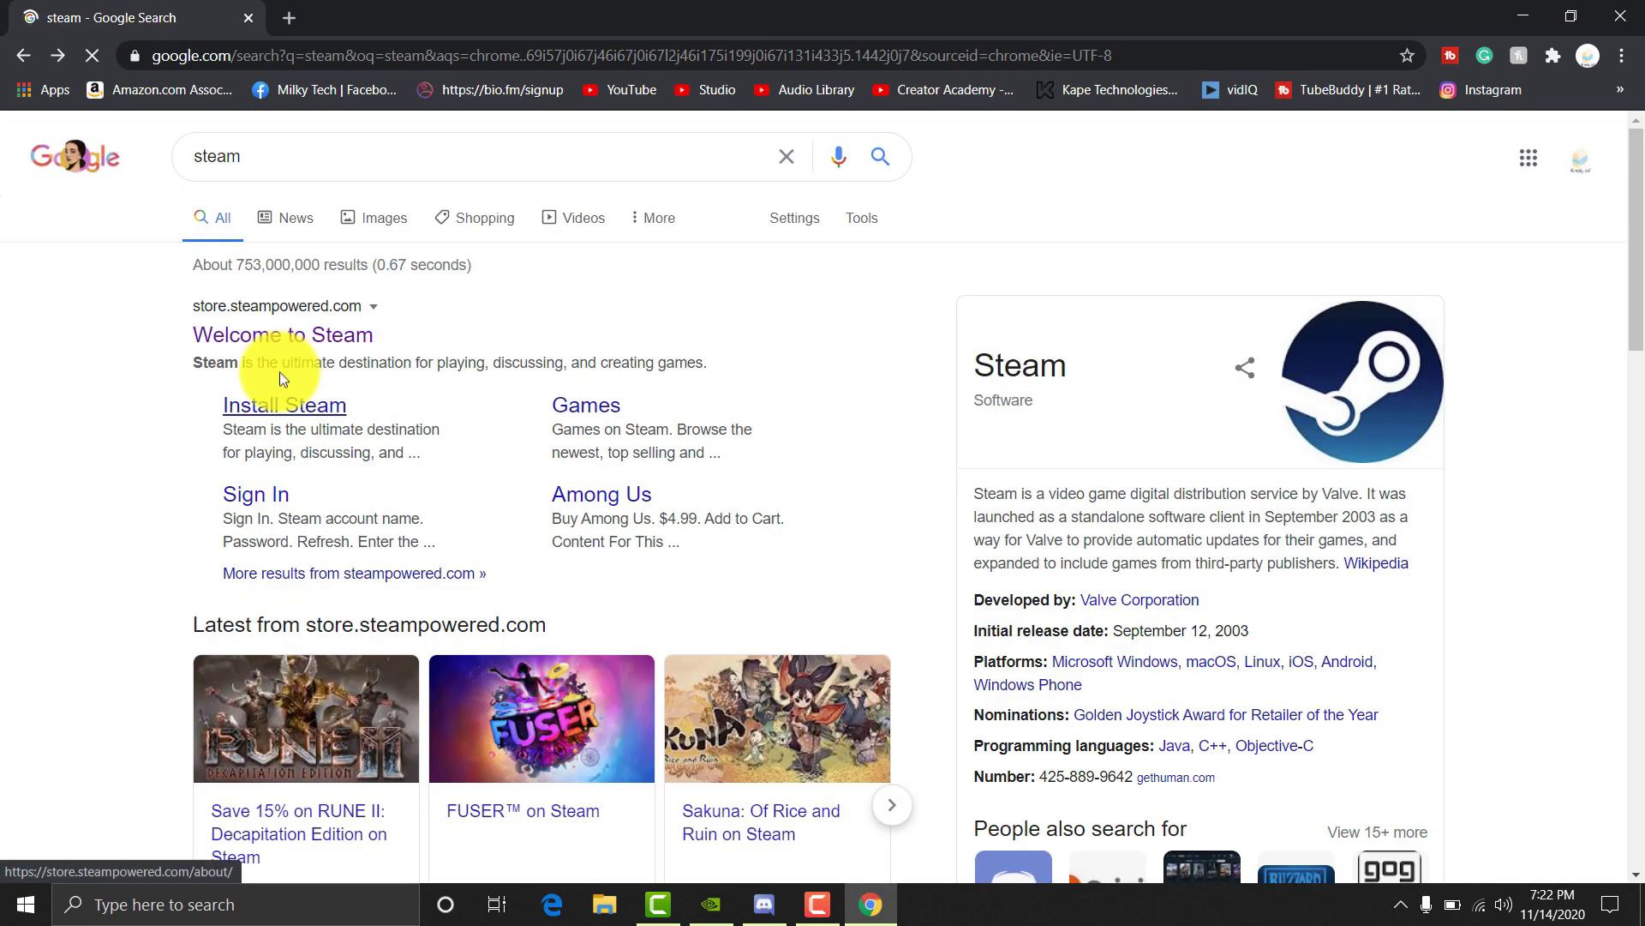
{"action": "left_click", "coordinate": [502, 430]}
Step: Search for origin and open the Origin client download page
{"action": "left_click", "coordinate": [292, 55]}
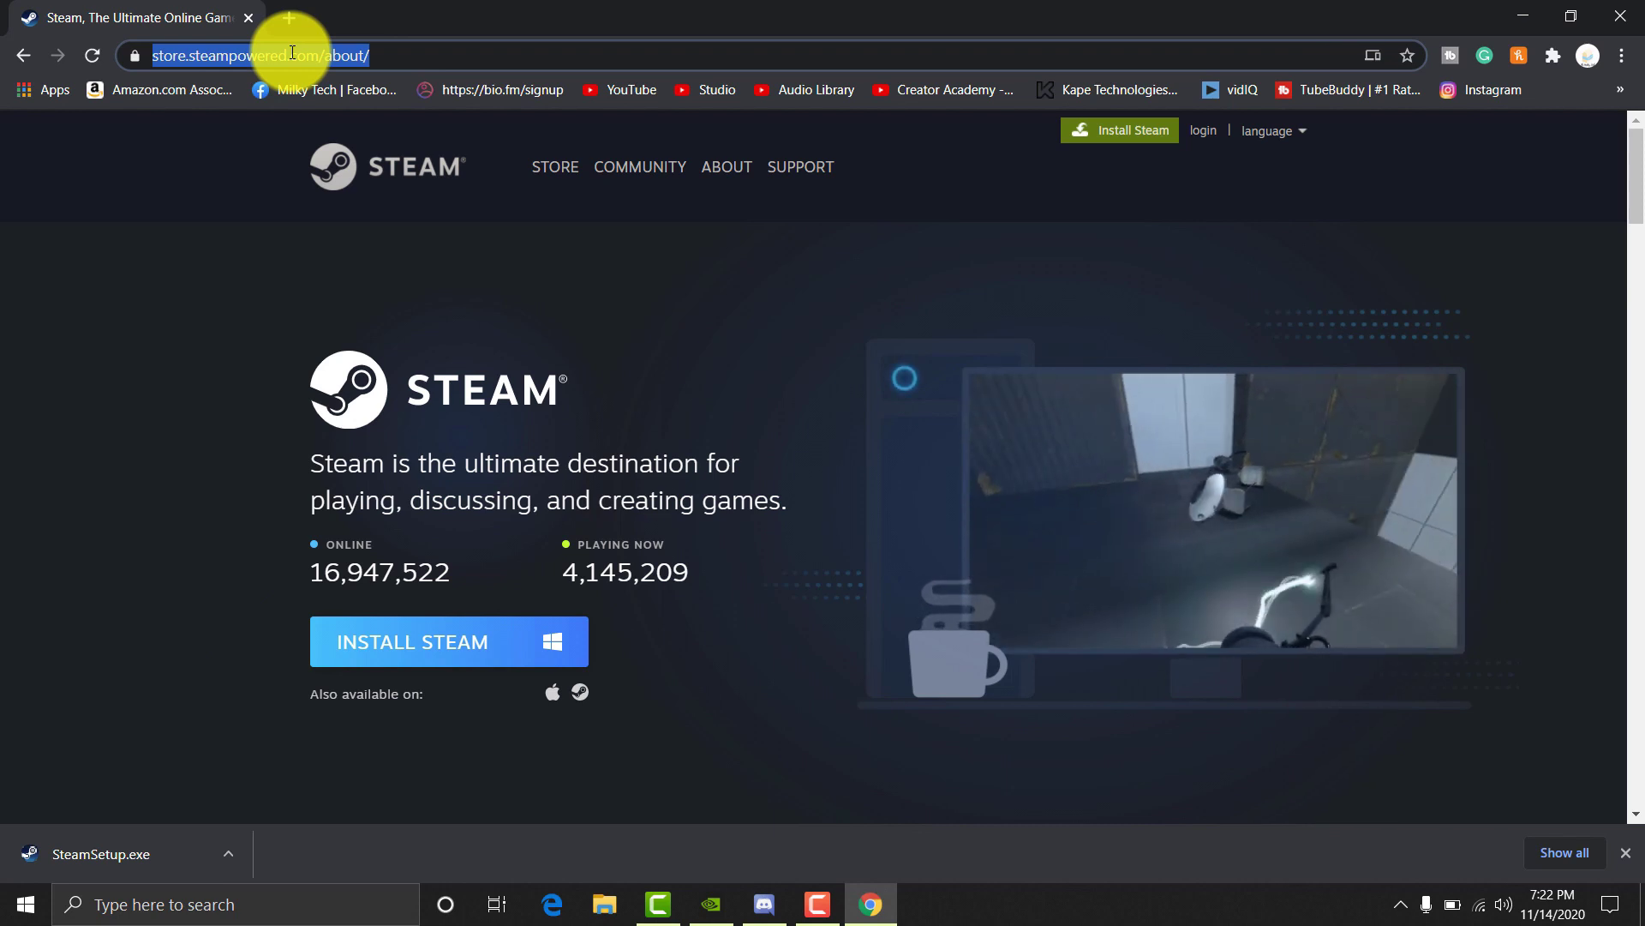
{"action": "type", "text": "oring]"}
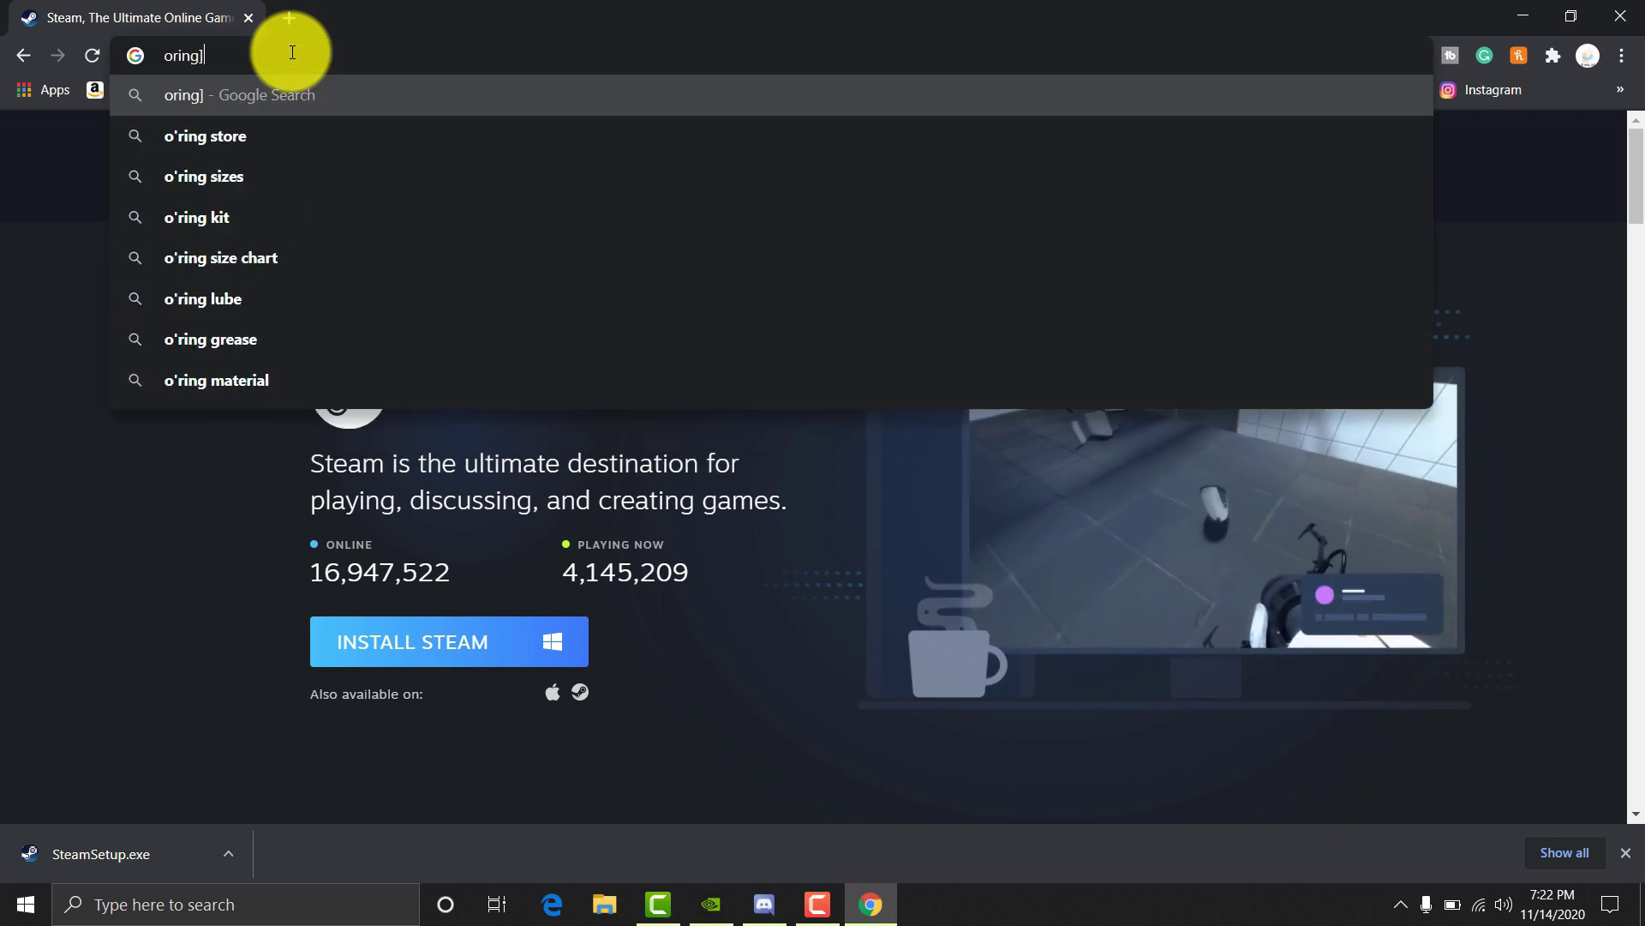
{"action": "key", "text": "BackSpace"}
{"action": "key", "text": "Return"}
{"action": "left_click", "coordinate": [239, 58]}
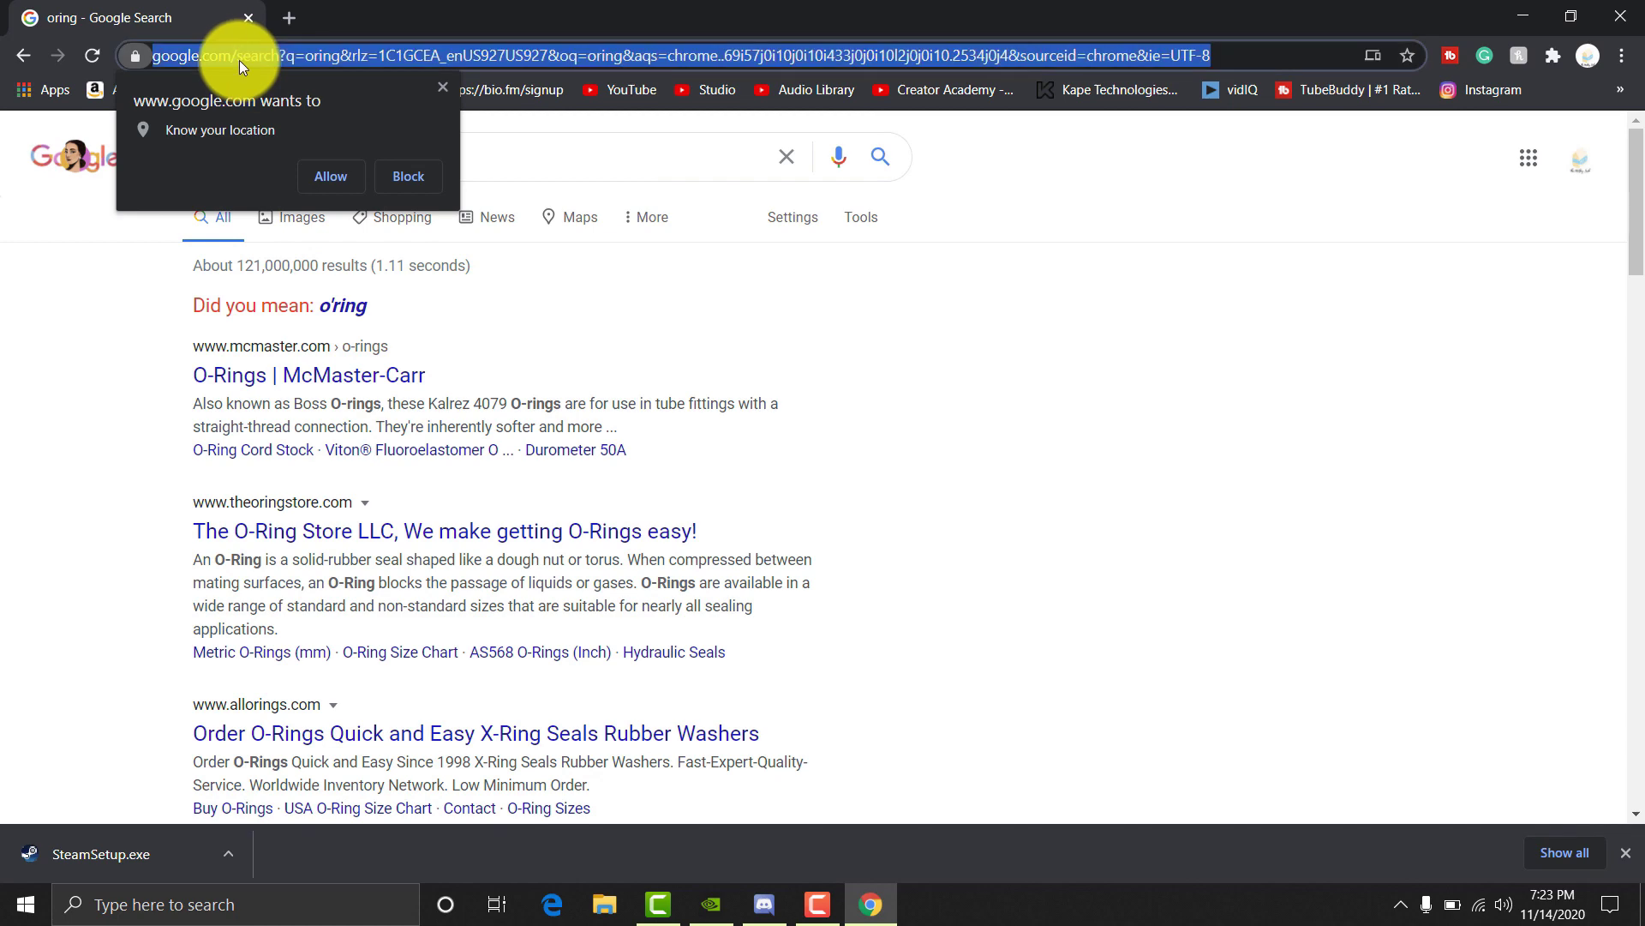
{"action": "type", "text": "origin"}
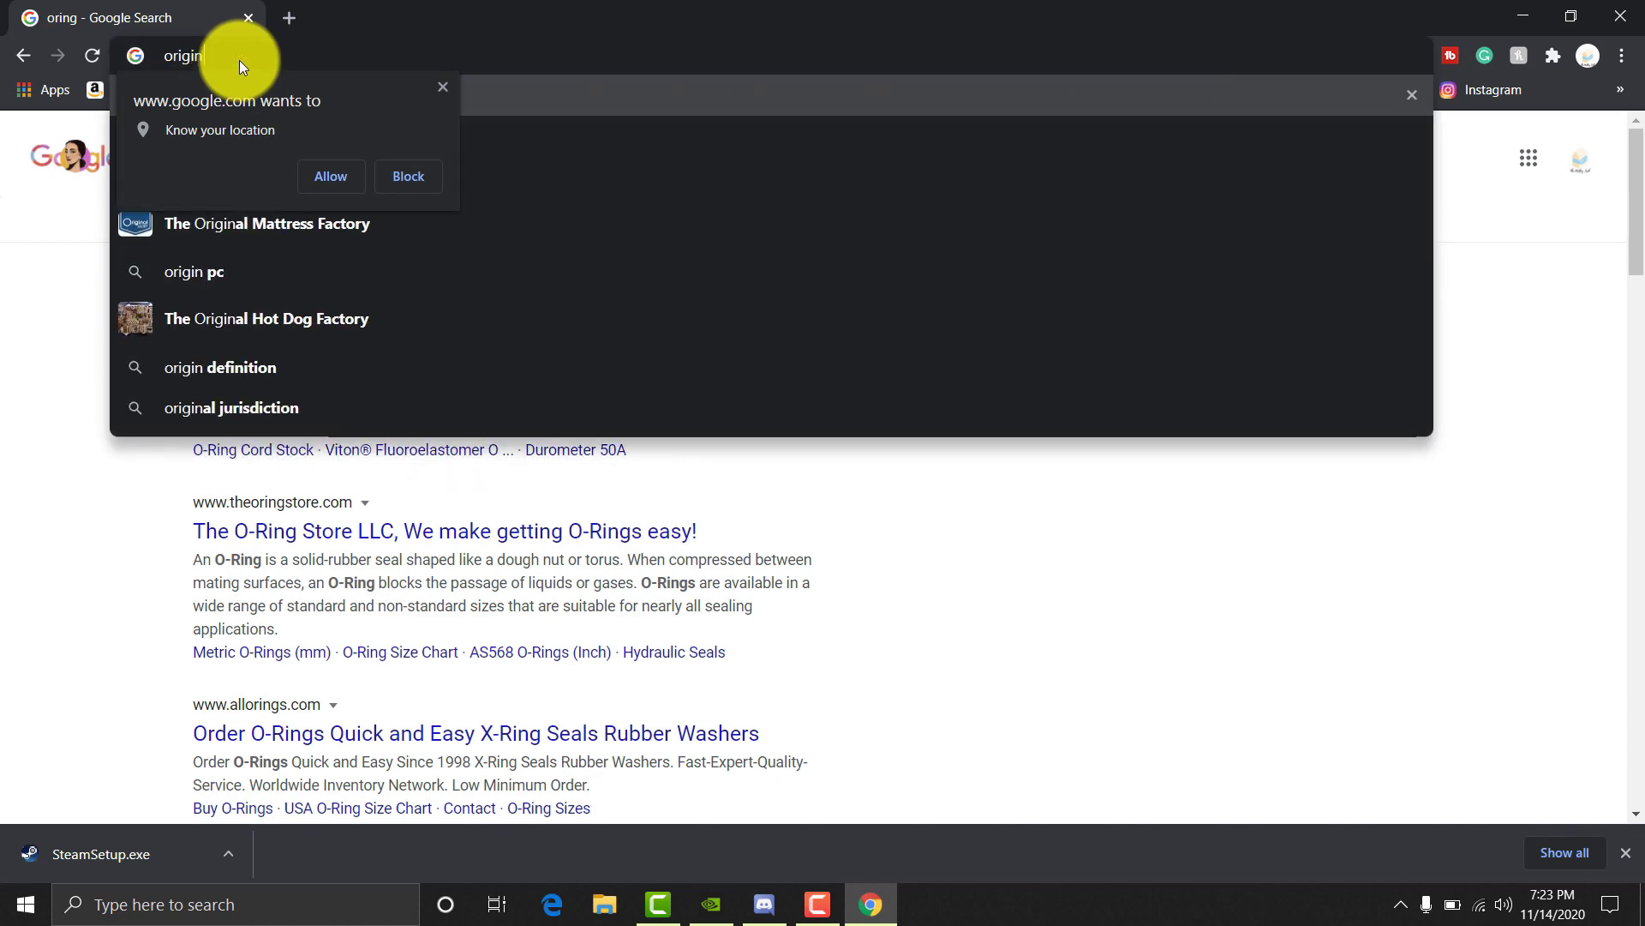
{"action": "key", "text": "Return"}
{"action": "left_click", "coordinate": [253, 409]}
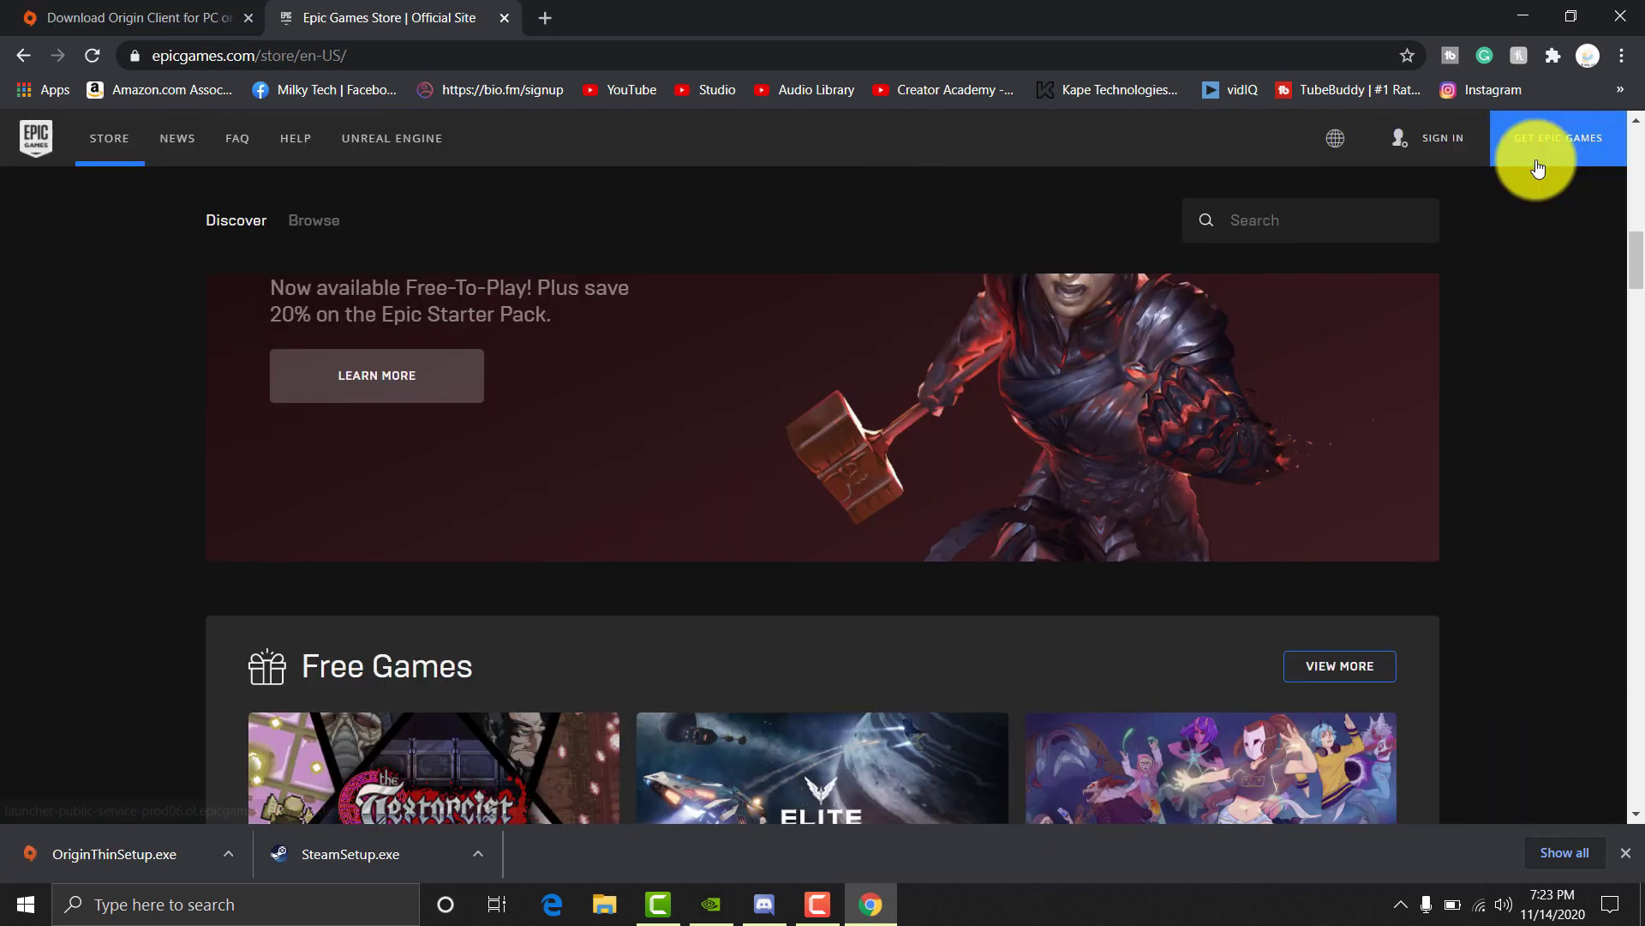
Step: Download the Epic Games launcher installer and enter playnite.com in a new tab
{"action": "left_click", "coordinate": [1532, 170]}
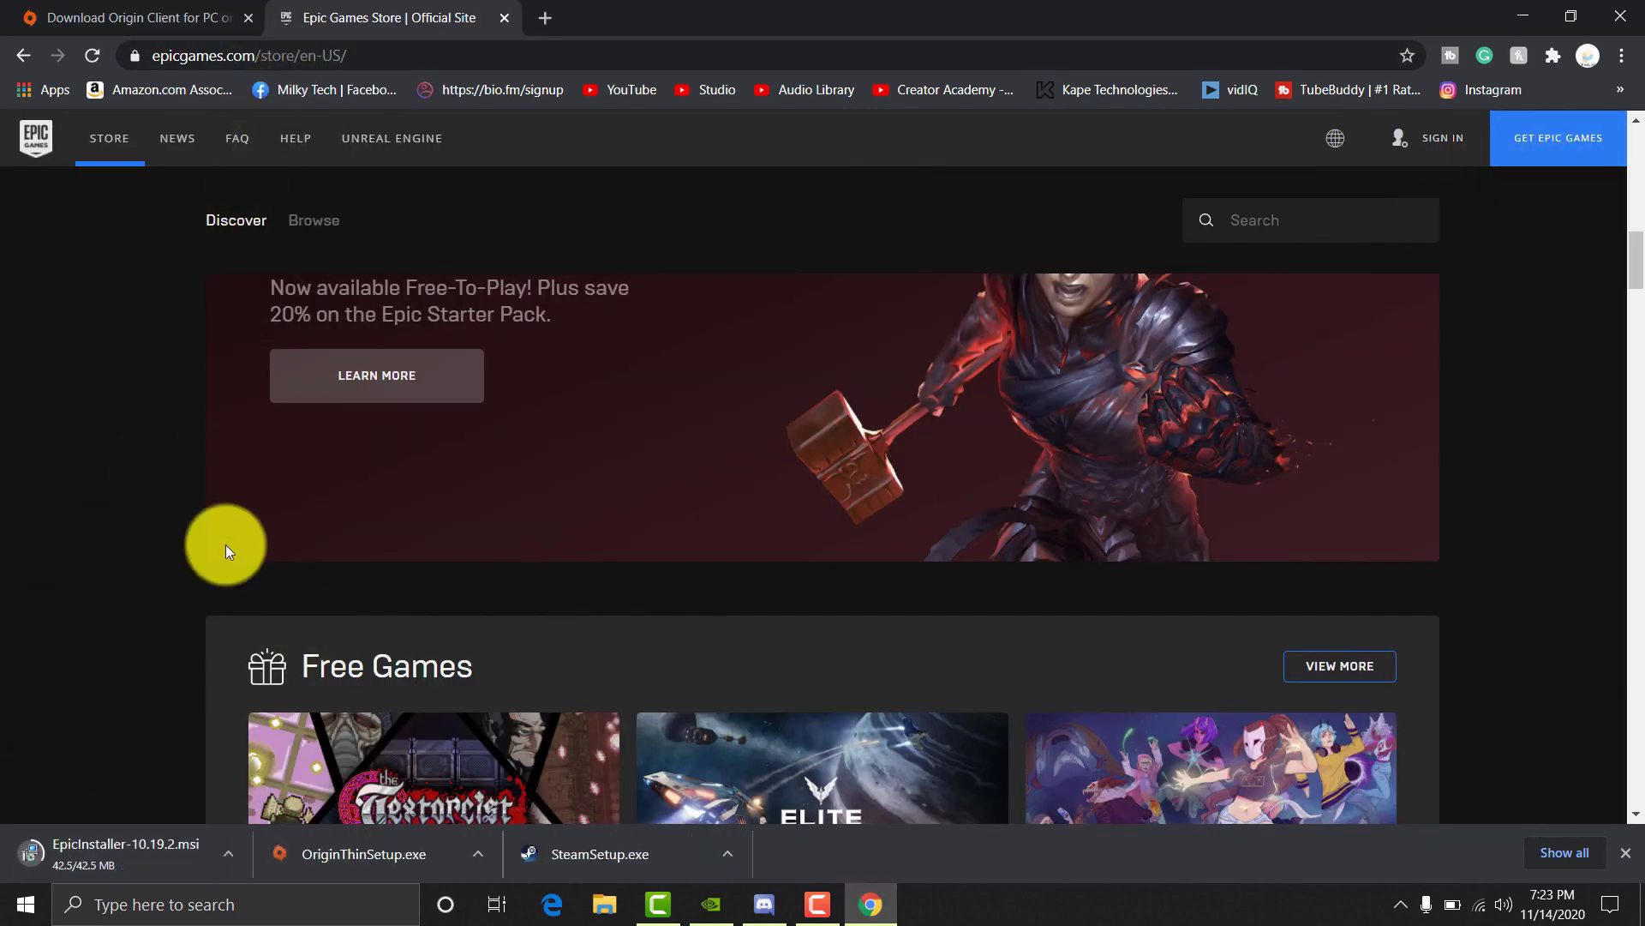
{"action": "left_click", "coordinate": [546, 17]}
{"action": "type", "text": "playnite.c"}
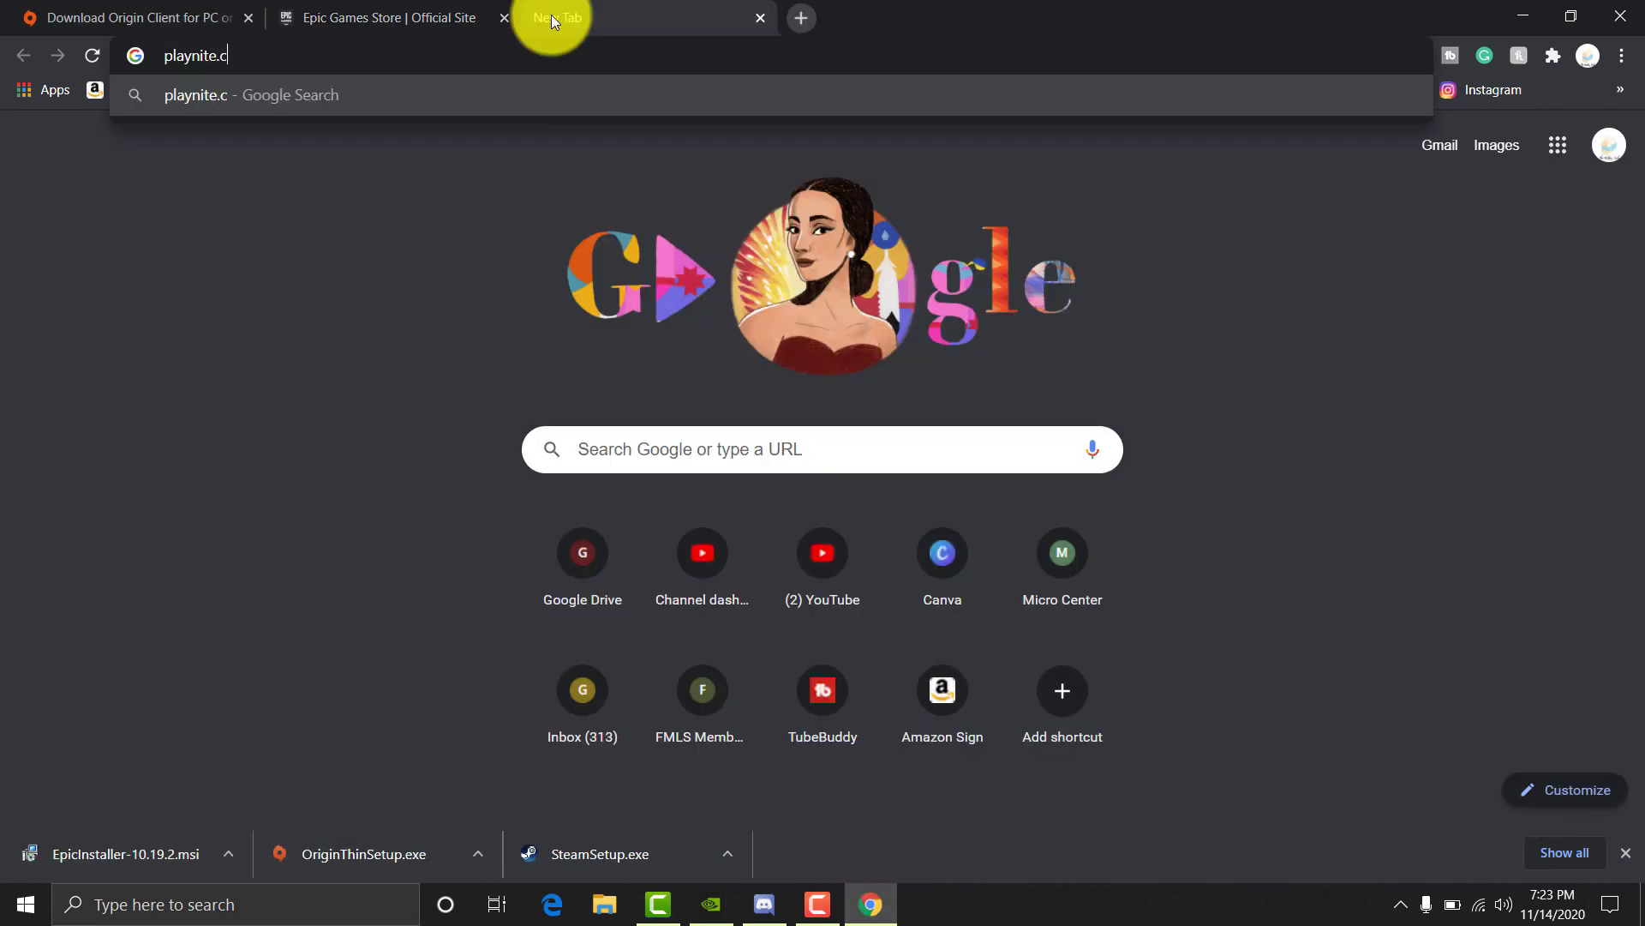
{"action": "type", "text": "om"}
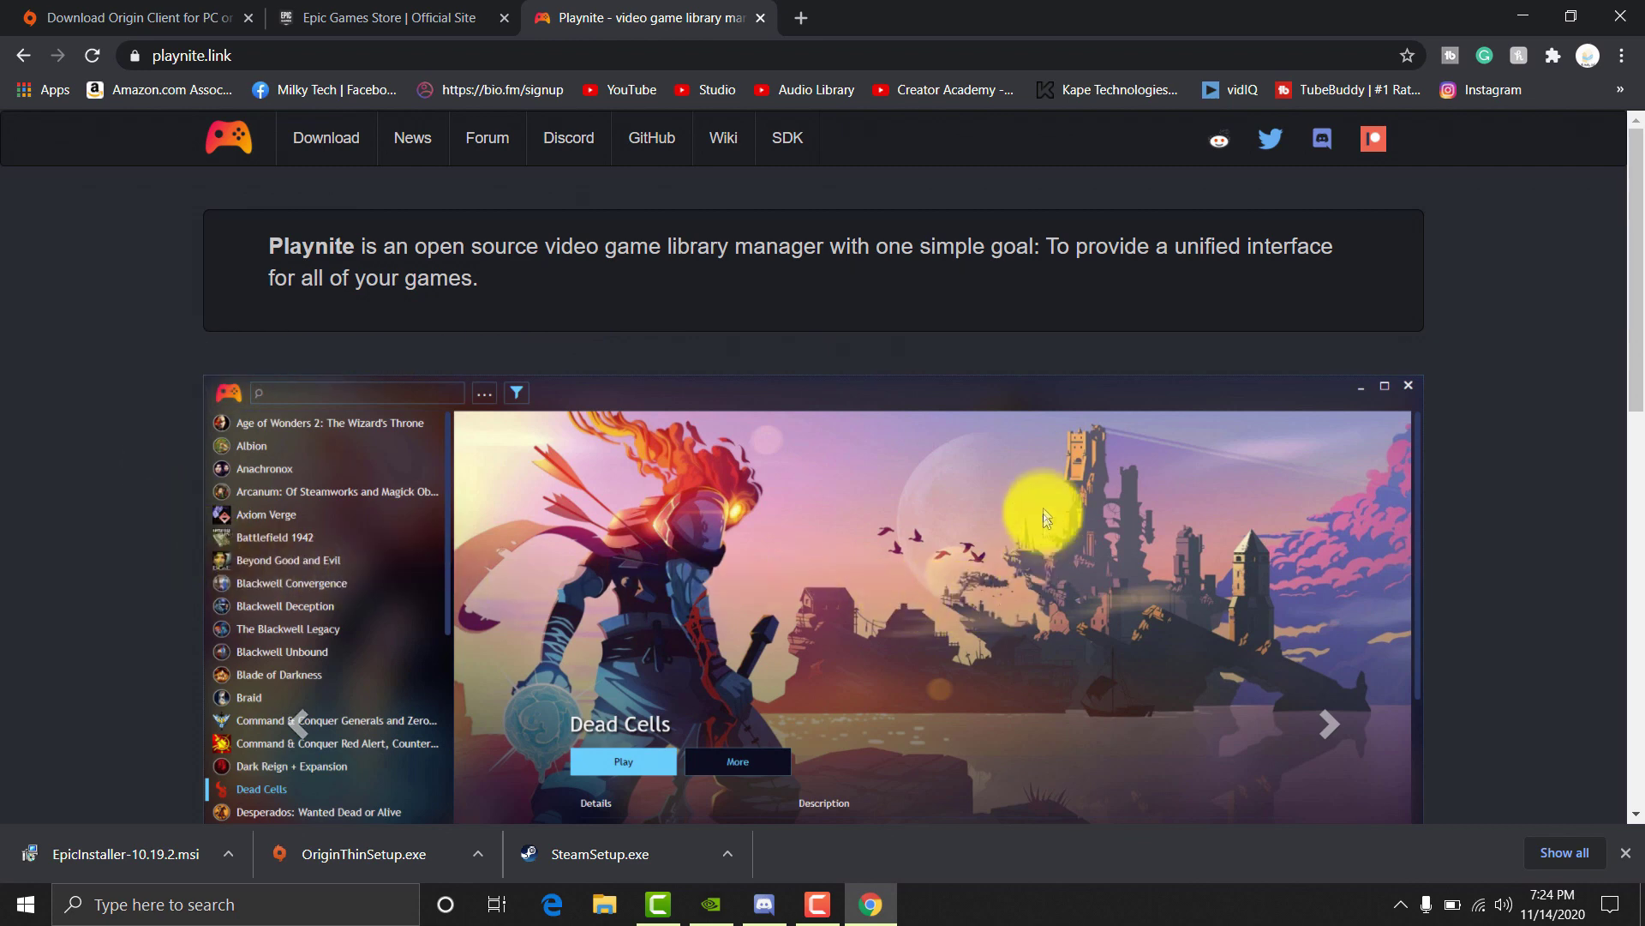
Step: Scroll through the Playnite site's screenshot and feature list
{"action": "scroll", "coordinate": [903, 584], "scroll_direction": "down", "scroll_amount": 3}
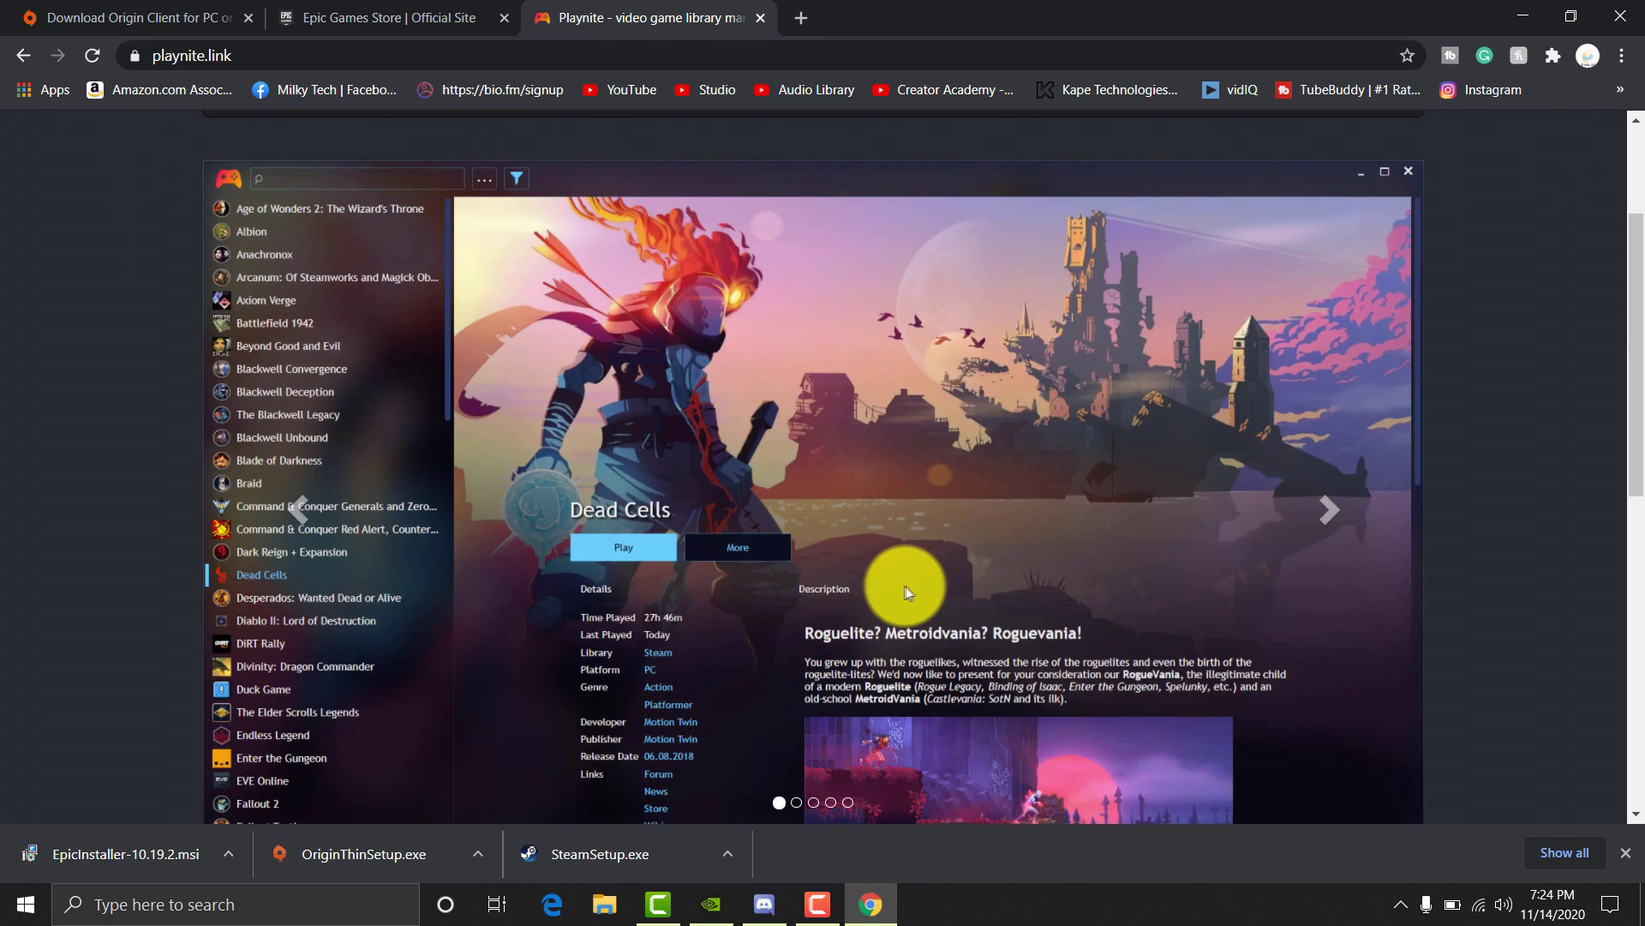
{"action": "scroll", "coordinate": [1021, 360], "scroll_direction": "down", "scroll_amount": 5}
{"action": "scroll", "coordinate": [1020, 360], "scroll_direction": "up", "scroll_amount": 7}
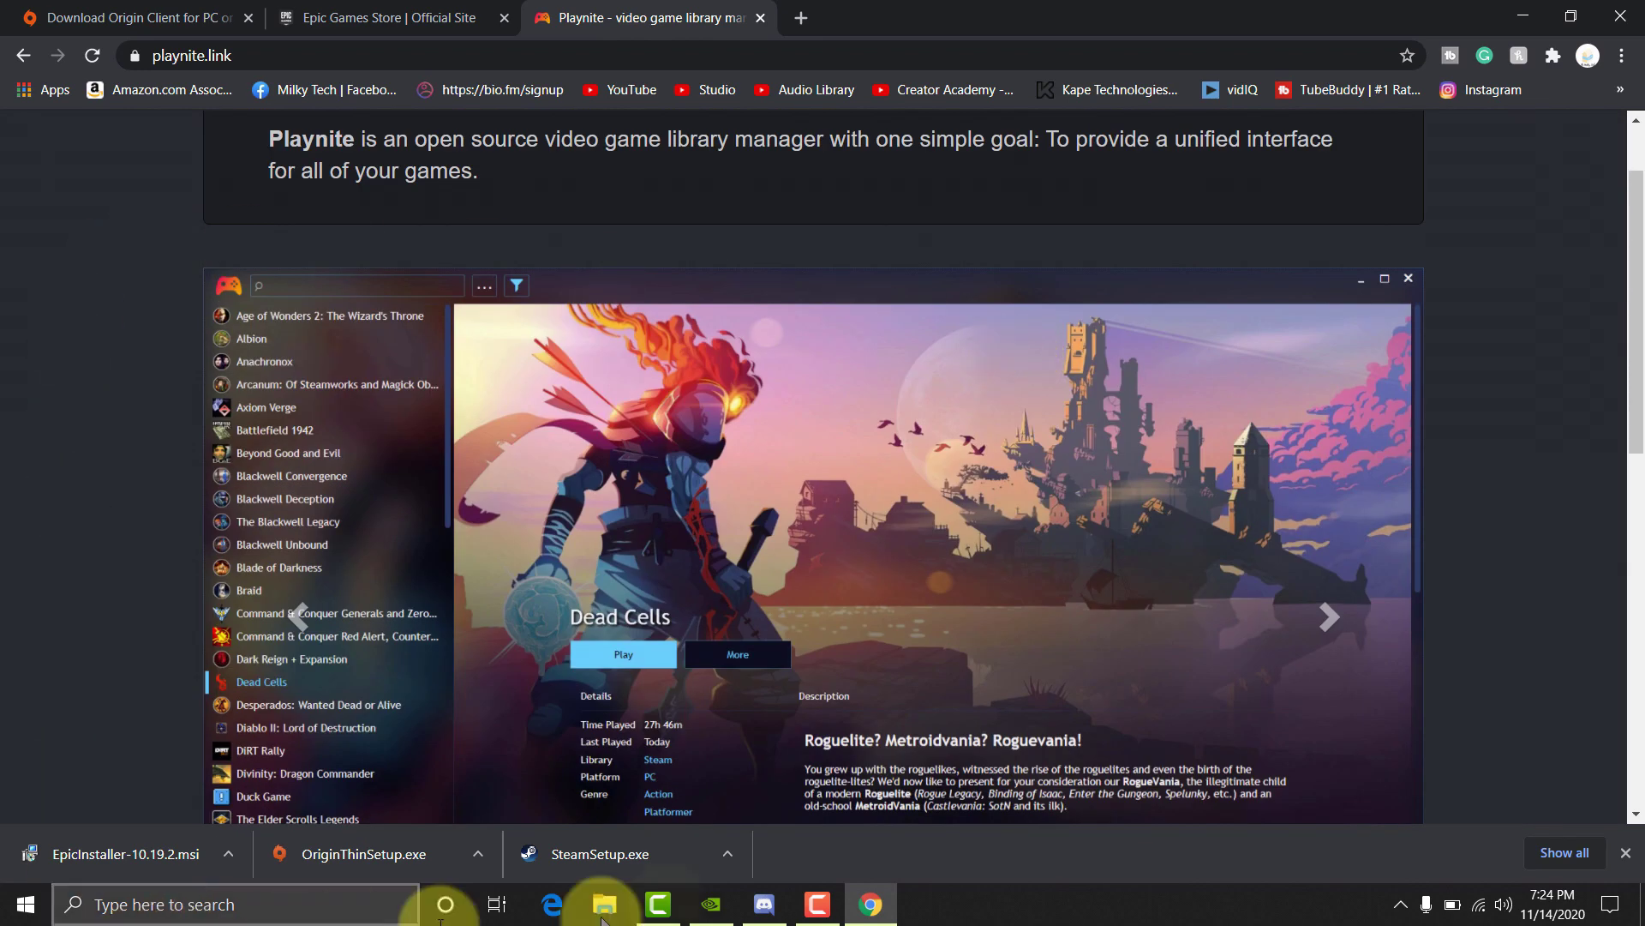
{"action": "scroll", "coordinate": [772, 562], "scroll_direction": "down", "scroll_amount": 1}
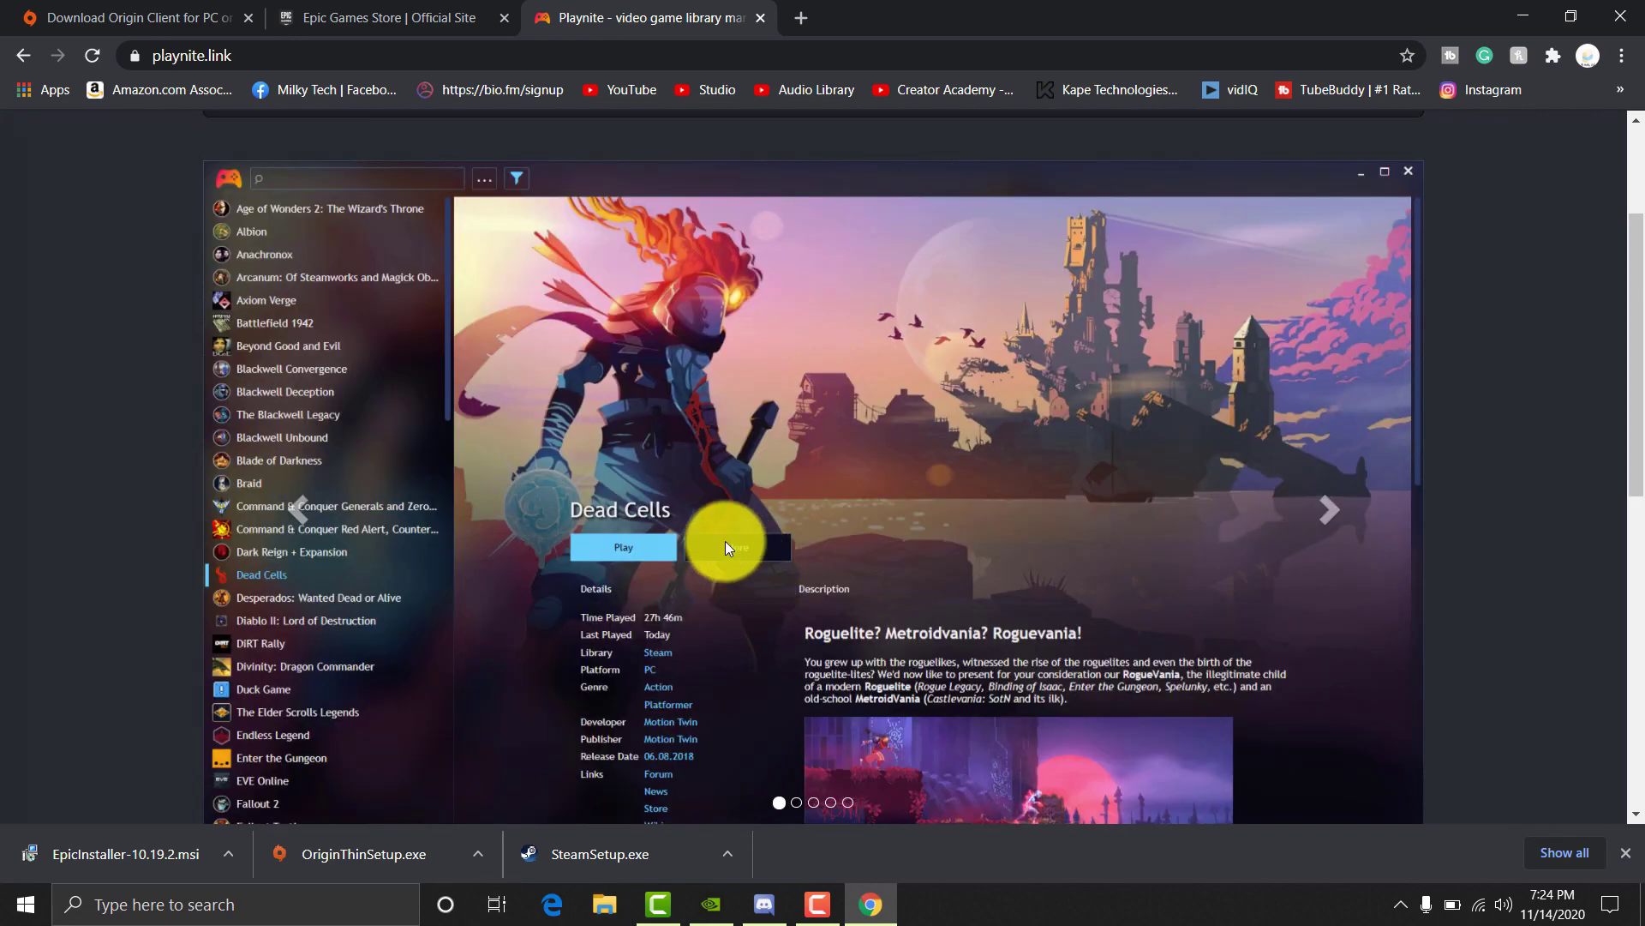
{"action": "scroll", "coordinate": [725, 541], "scroll_direction": "down", "scroll_amount": 4}
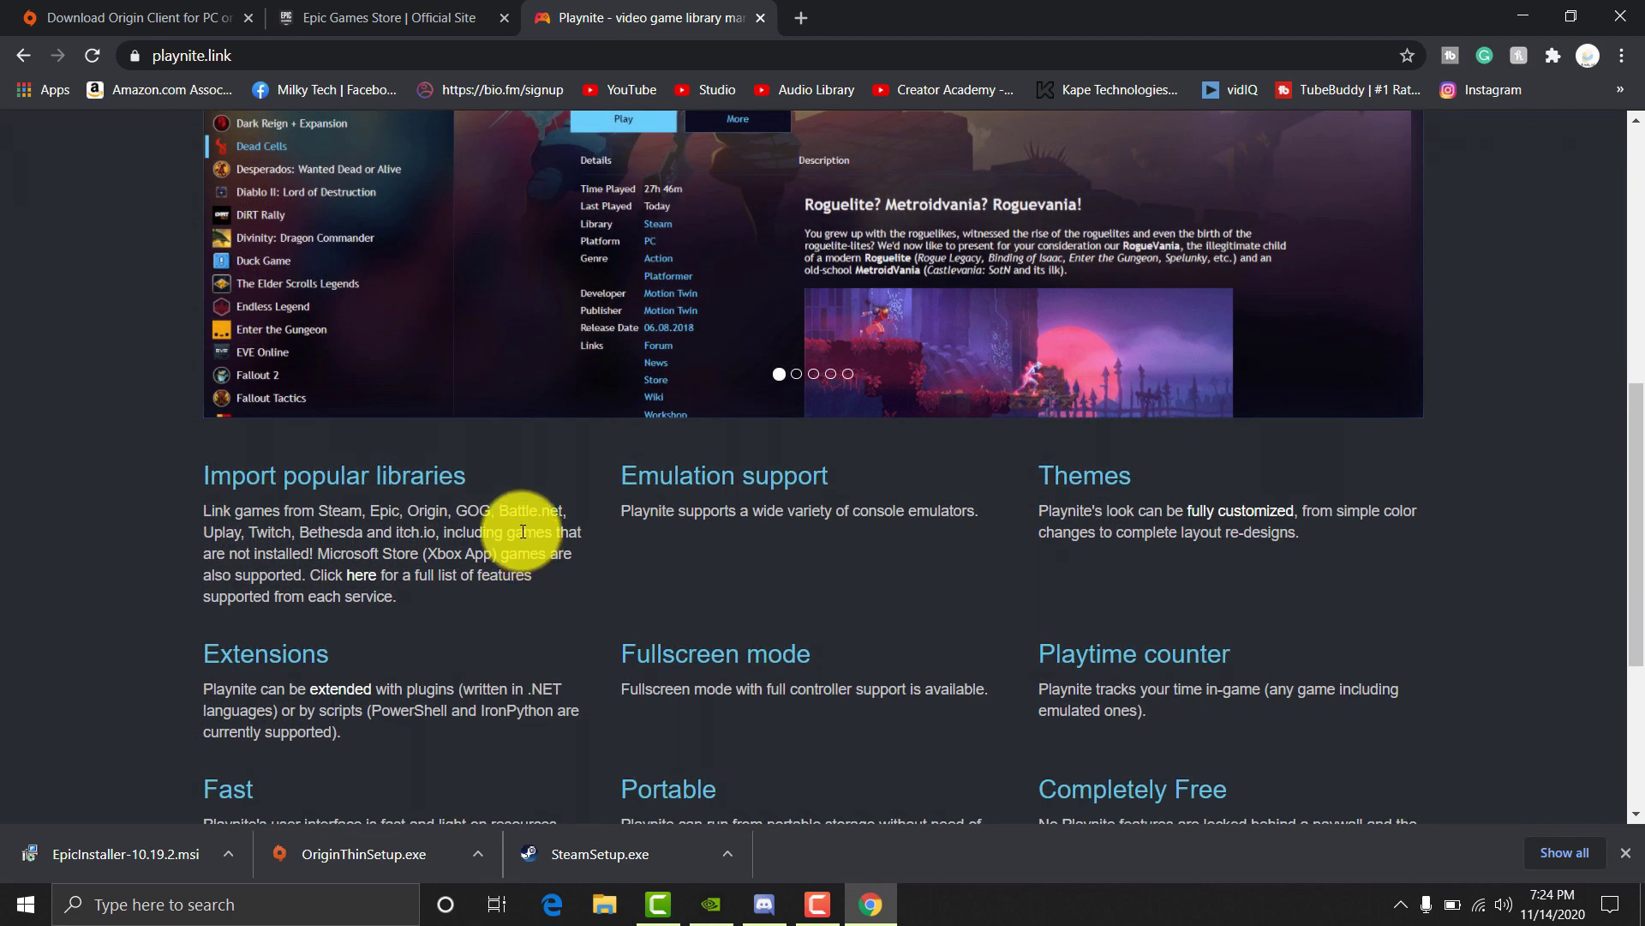
{"action": "scroll", "coordinate": [523, 532], "scroll_direction": "down", "scroll_amount": 3}
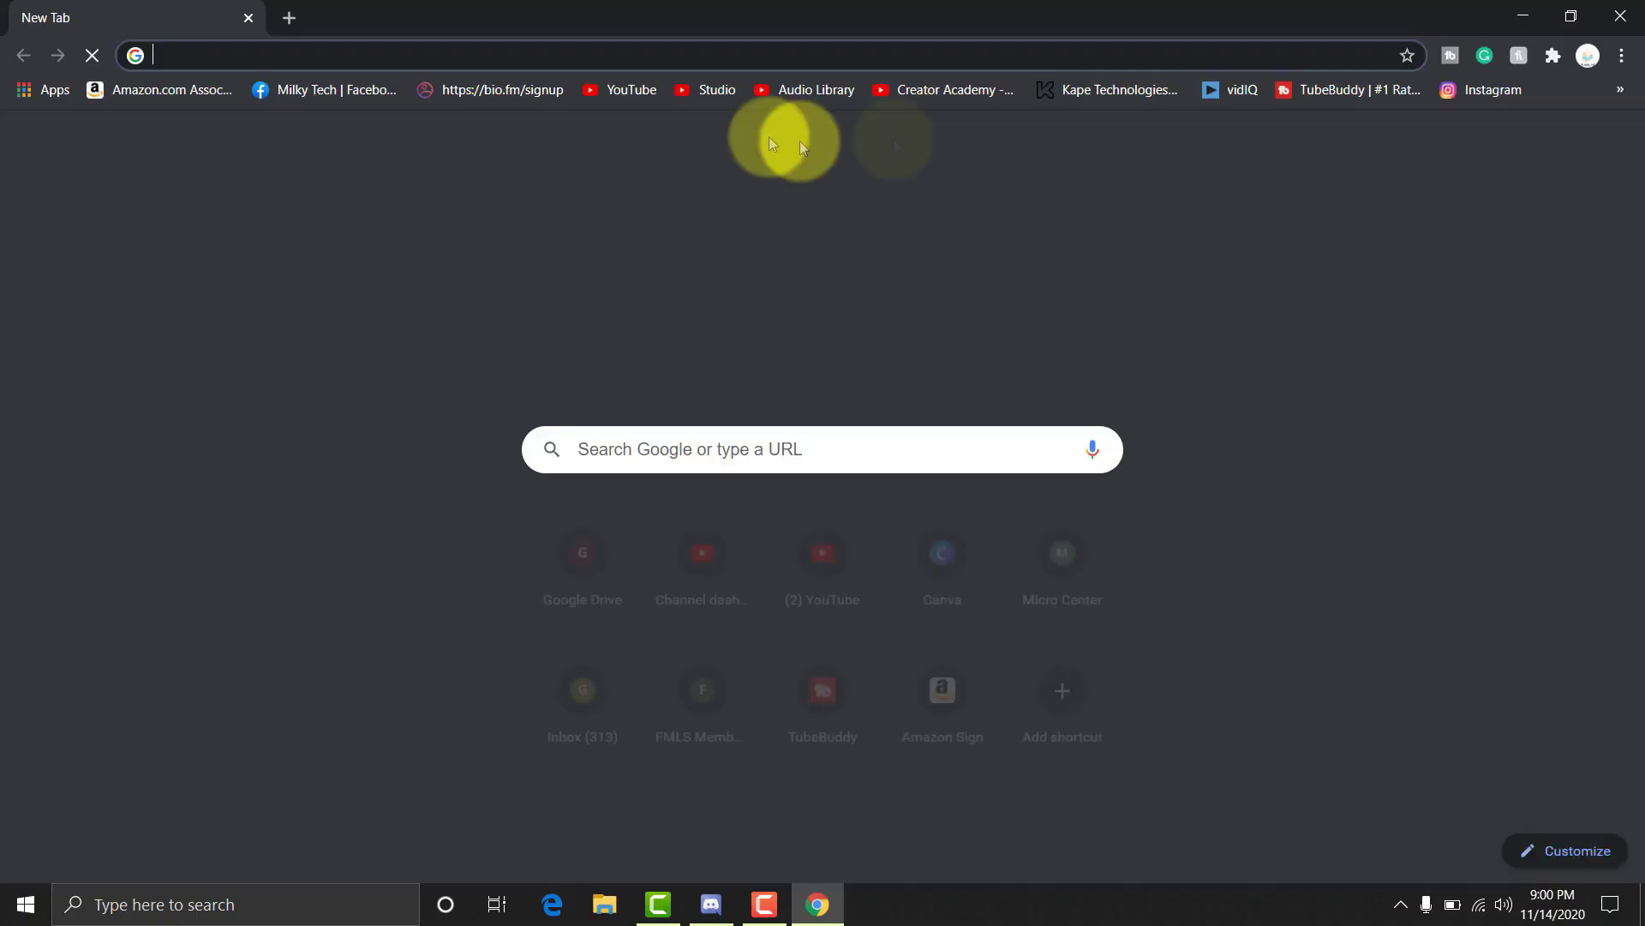
Step: Download the English CPU-Z setup from cpuid.com
{"action": "left_click", "coordinate": [524, 53]}
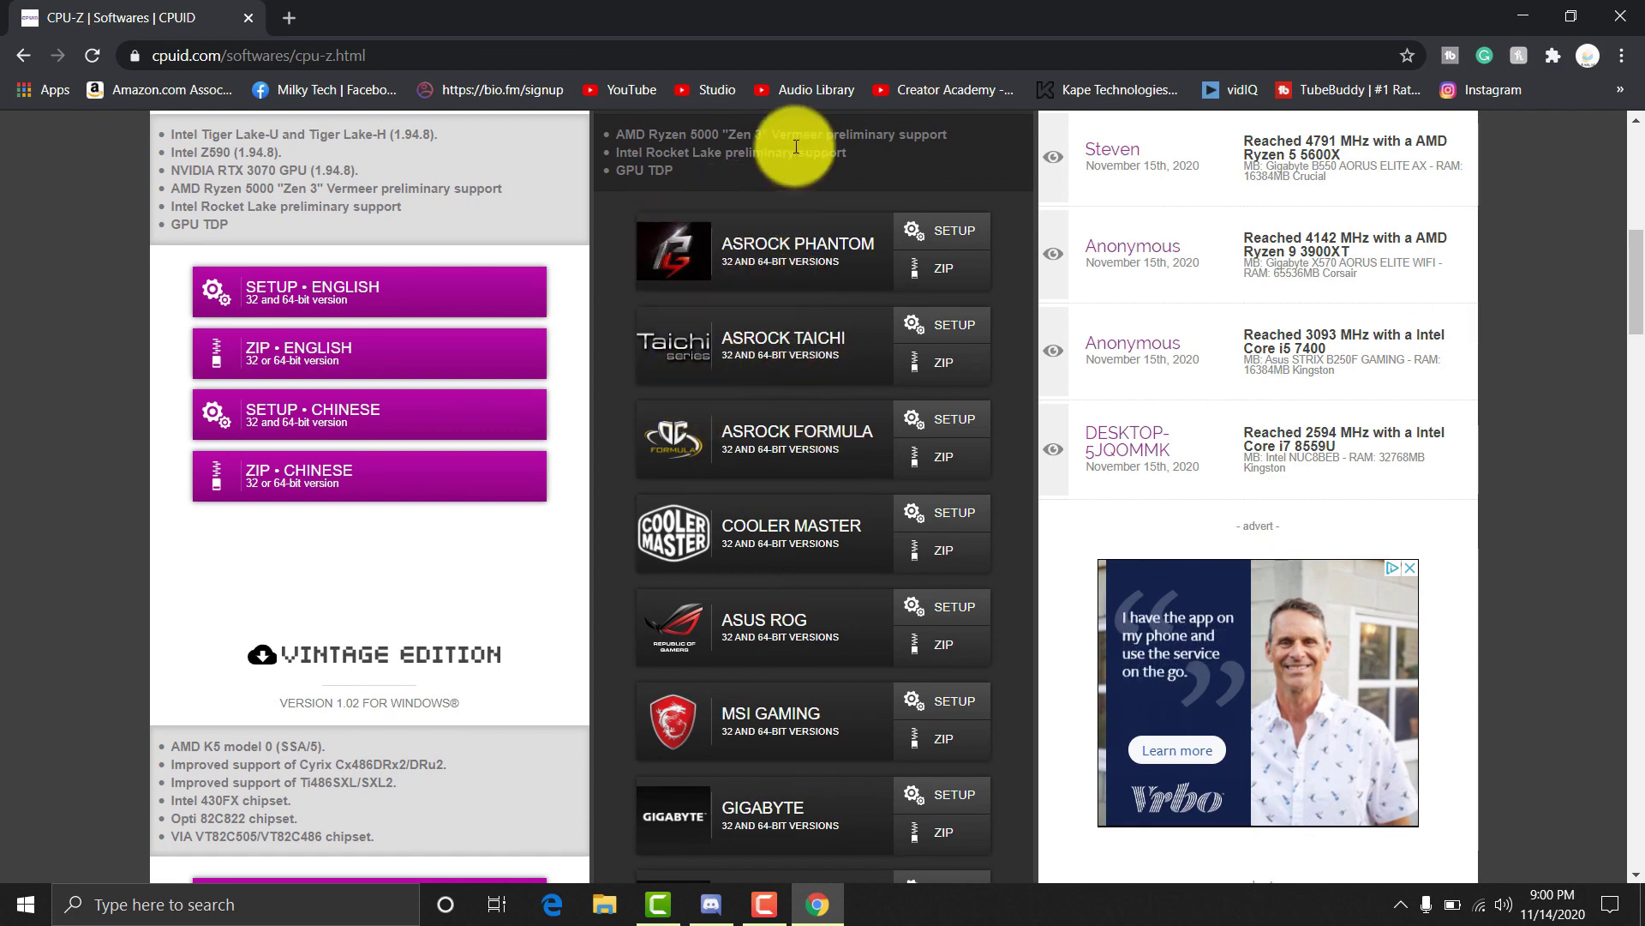
{"action": "scroll", "coordinate": [794, 342], "scroll_direction": "down", "scroll_amount": 2}
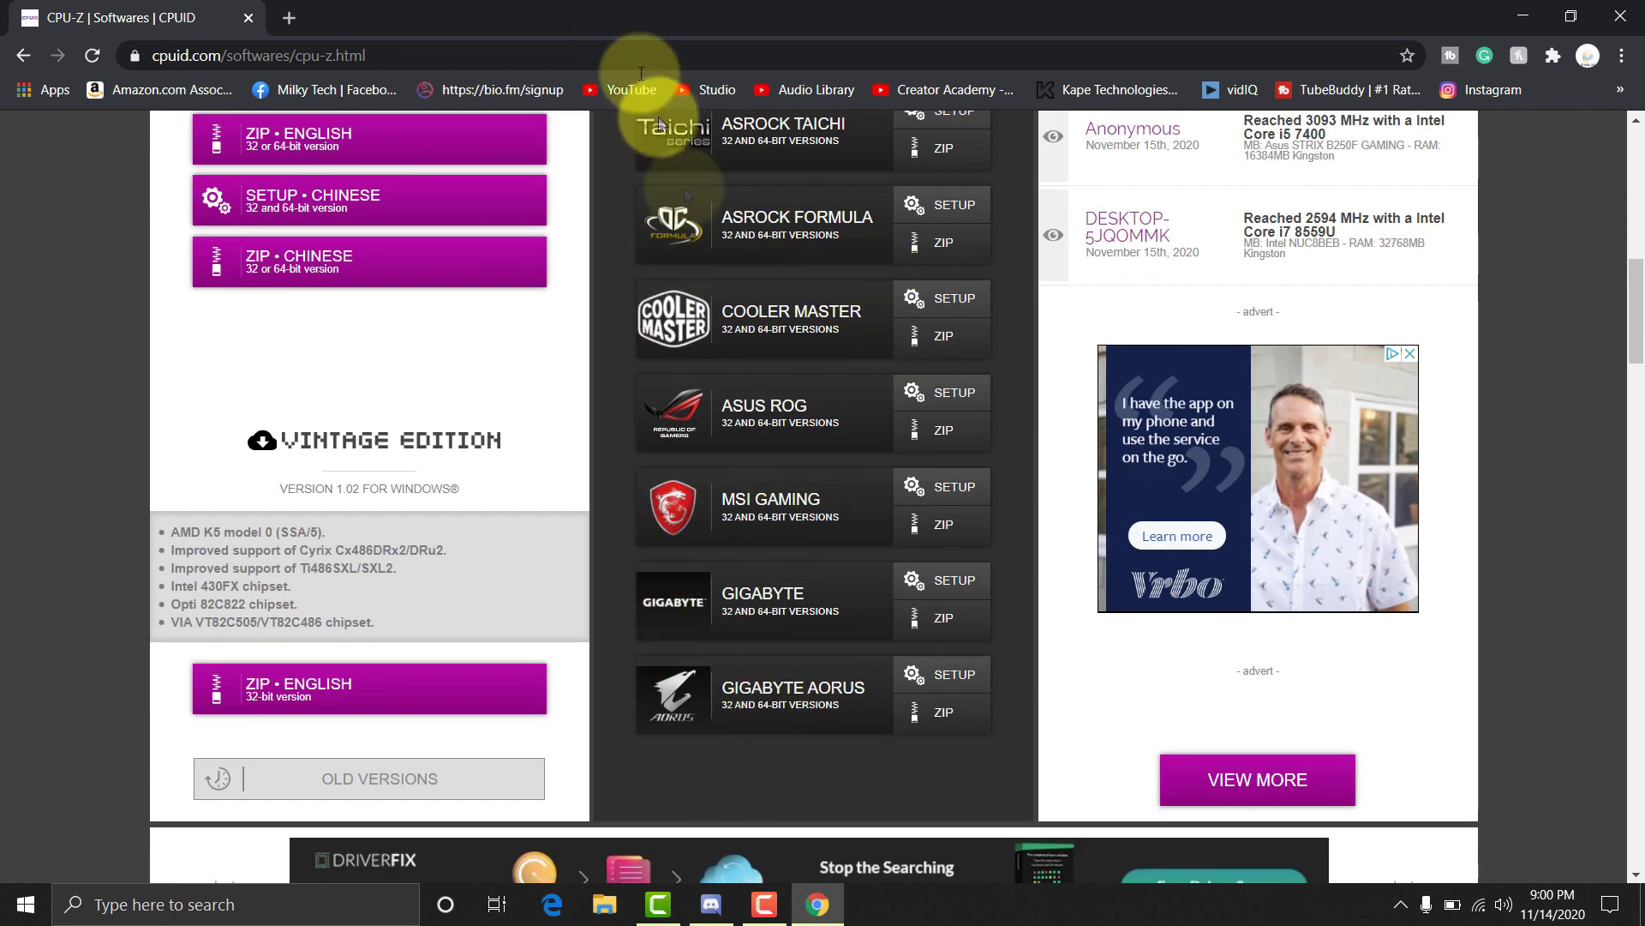
{"action": "scroll", "coordinate": [789, 569], "scroll_direction": "up", "scroll_amount": 5}
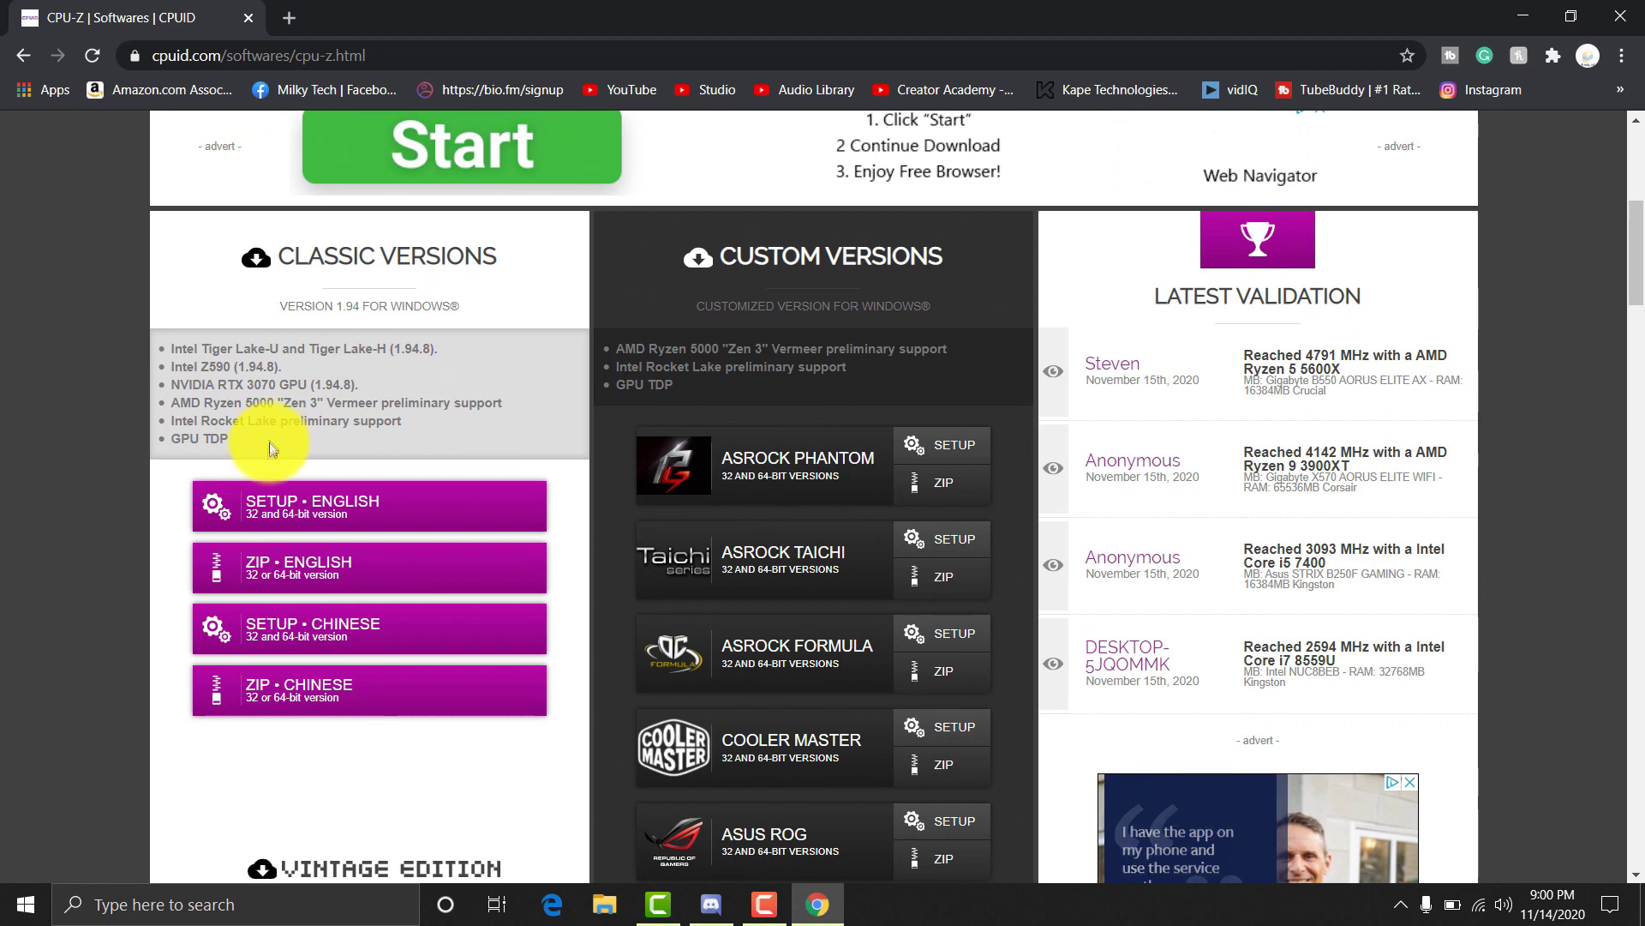
{"action": "left_click", "coordinate": [275, 498]}
Step: Download the English HWMonitor setup from its cpuid.com page
{"action": "mouse_move", "coordinate": [220, 225]}
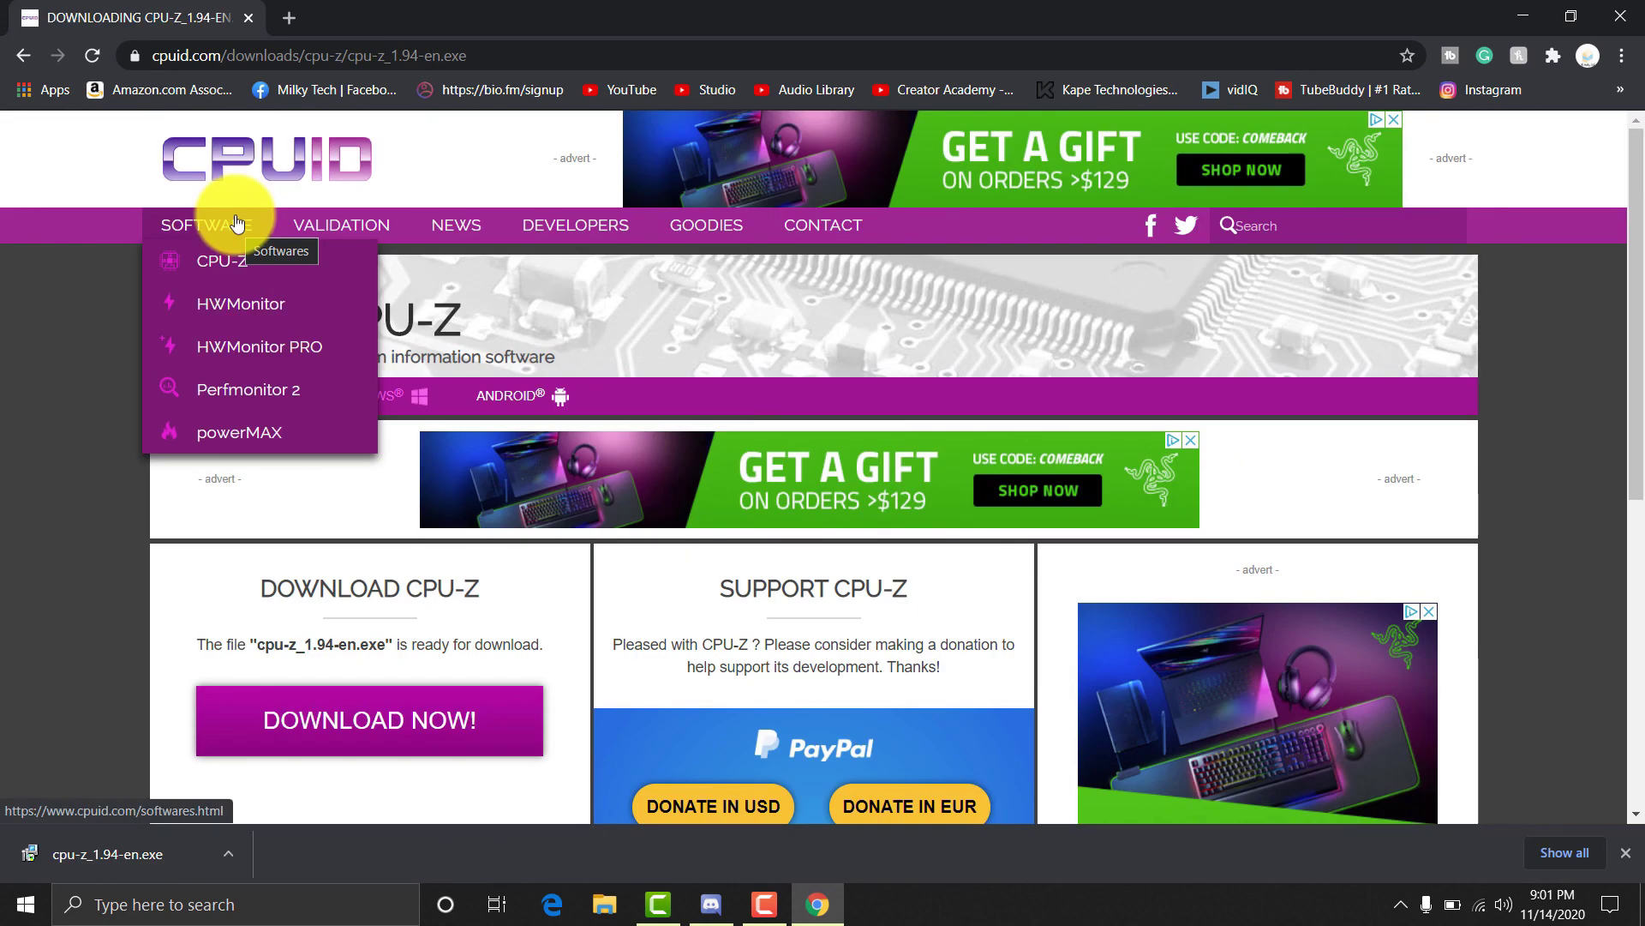
{"action": "left_click", "coordinate": [240, 306]}
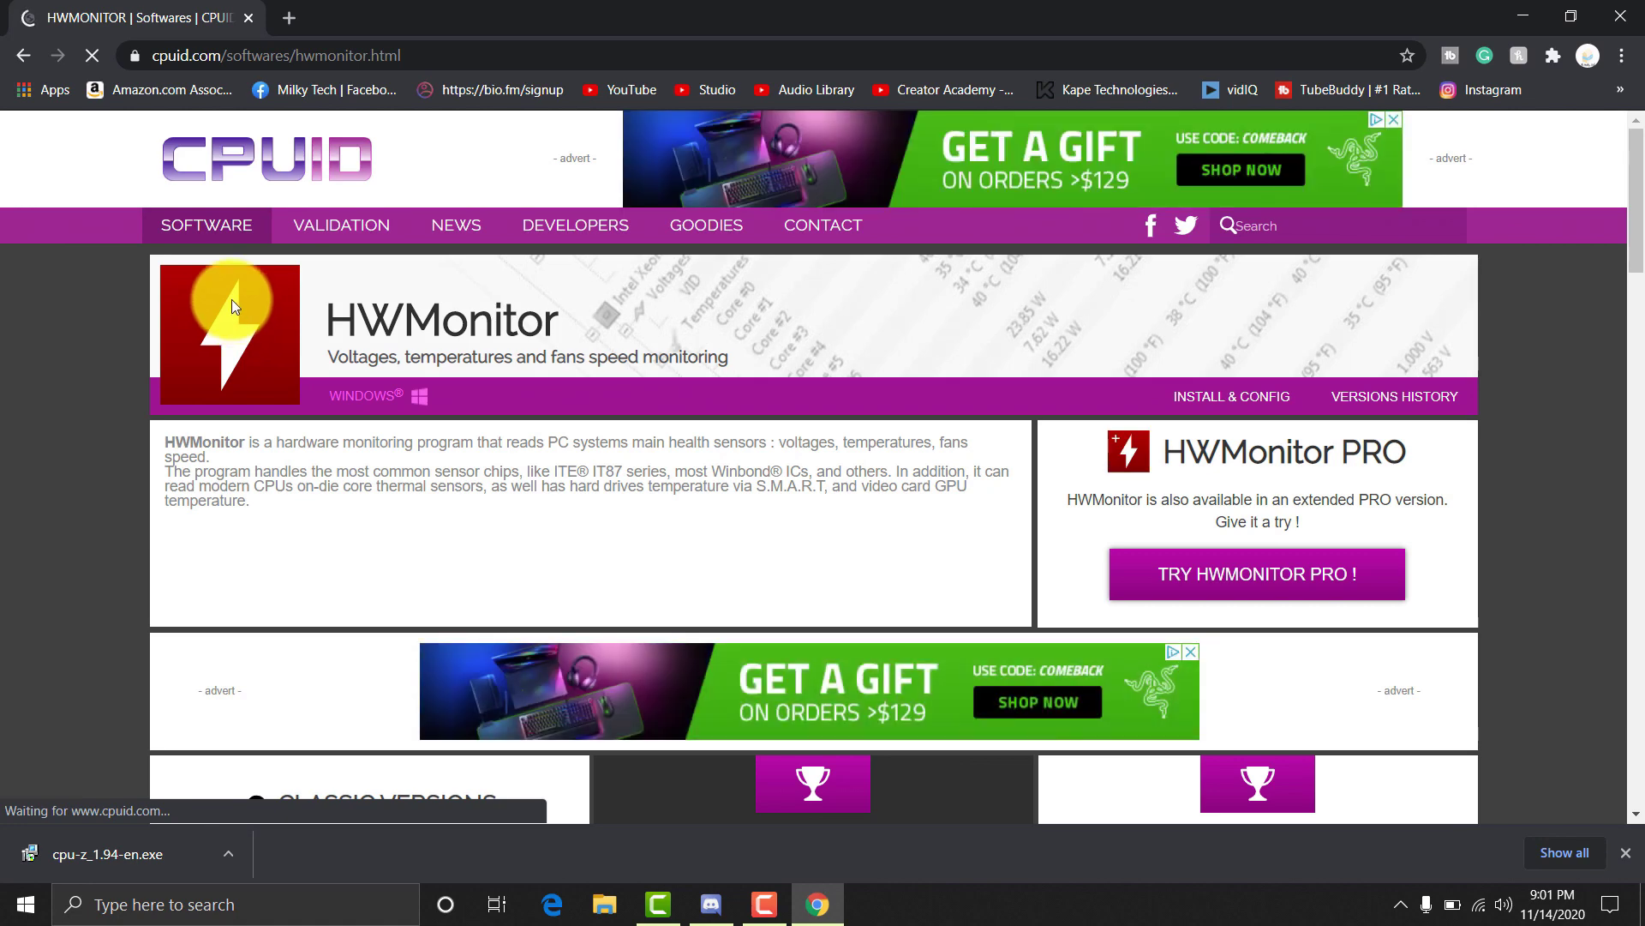
{"action": "scroll", "coordinate": [231, 304], "scroll_direction": "down", "scroll_amount": 3}
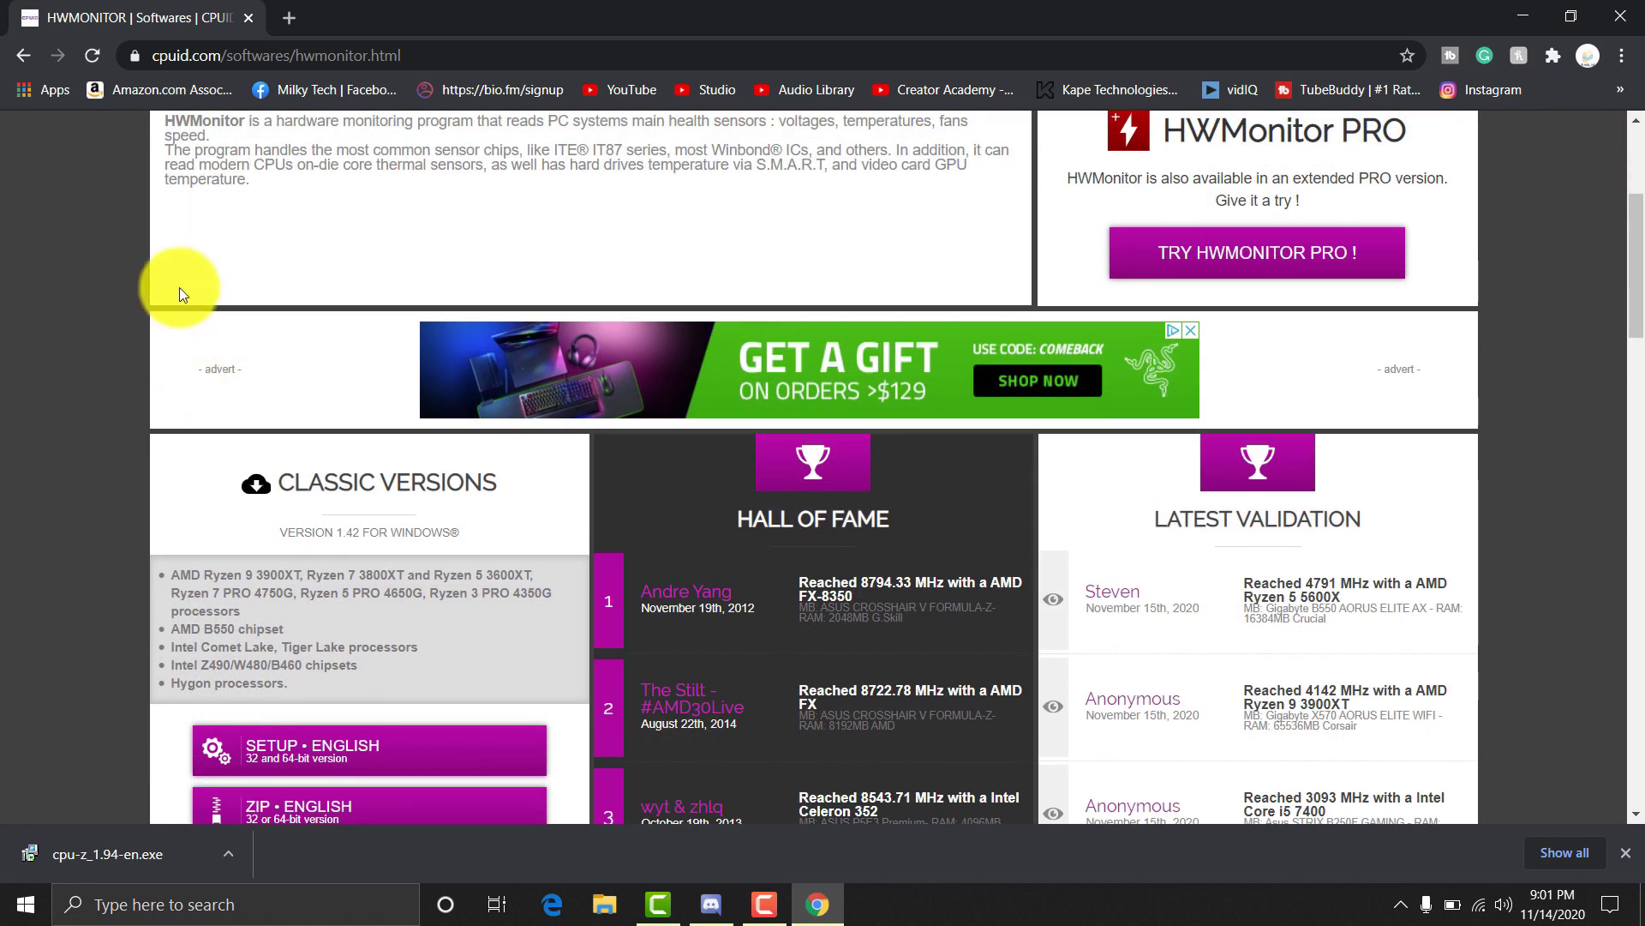
{"action": "scroll", "coordinate": [183, 289], "scroll_direction": "down", "scroll_amount": 2}
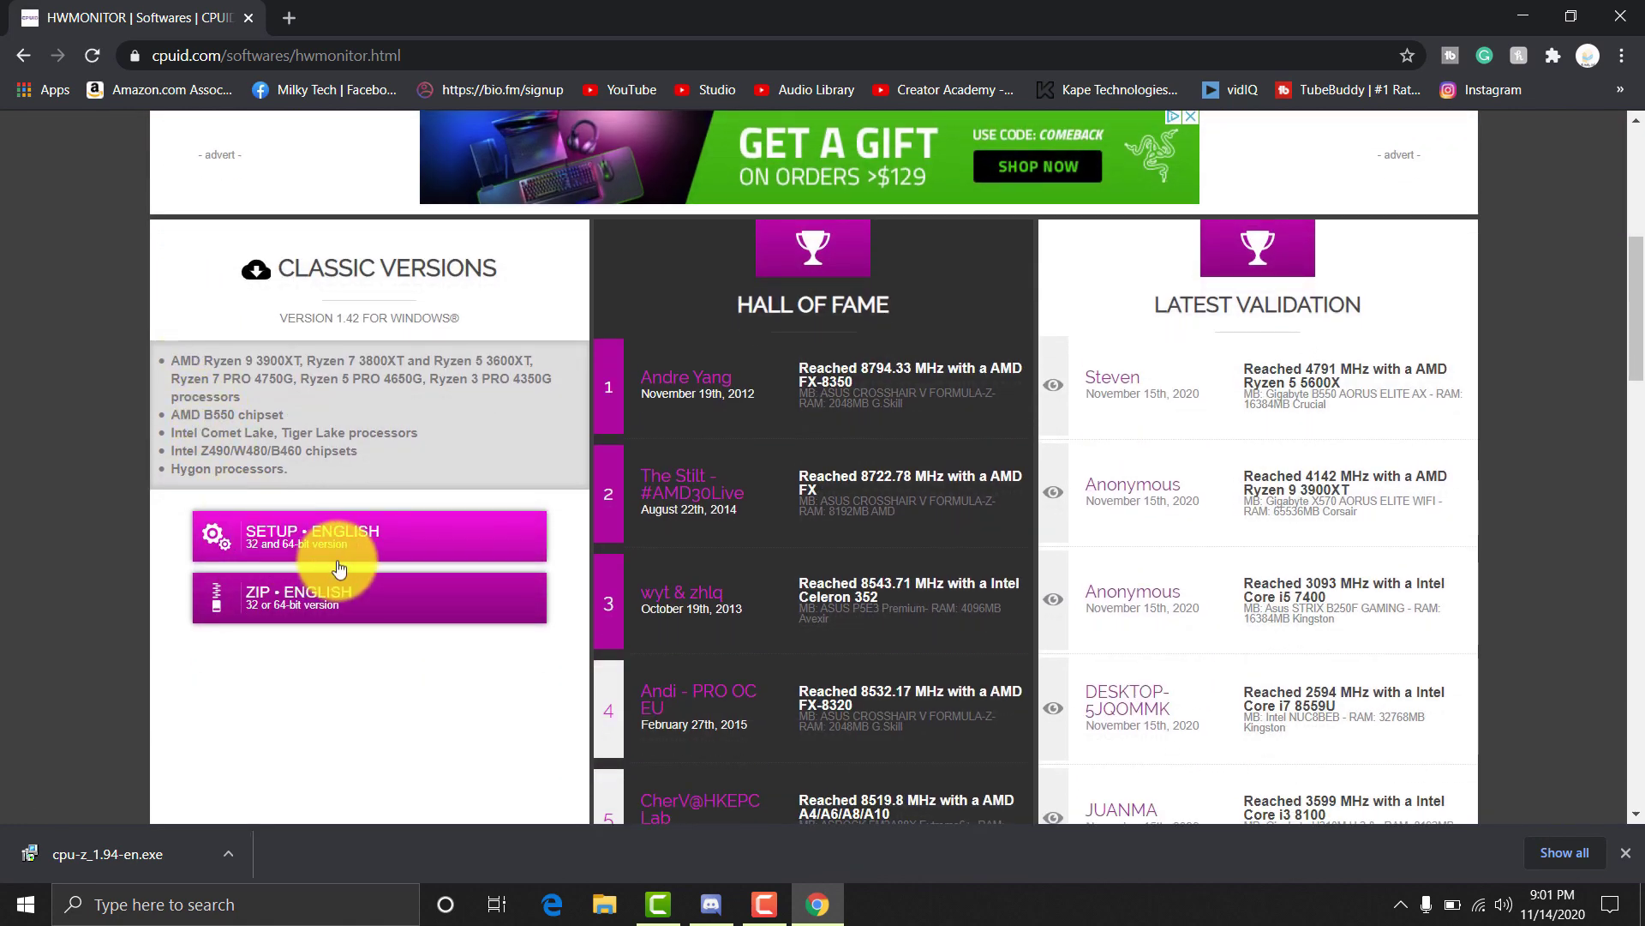
{"action": "left_click", "coordinate": [349, 554]}
Step: Search for MSI Afterburner and download its installer from the official MSI page
{"action": "left_click", "coordinate": [293, 53]}
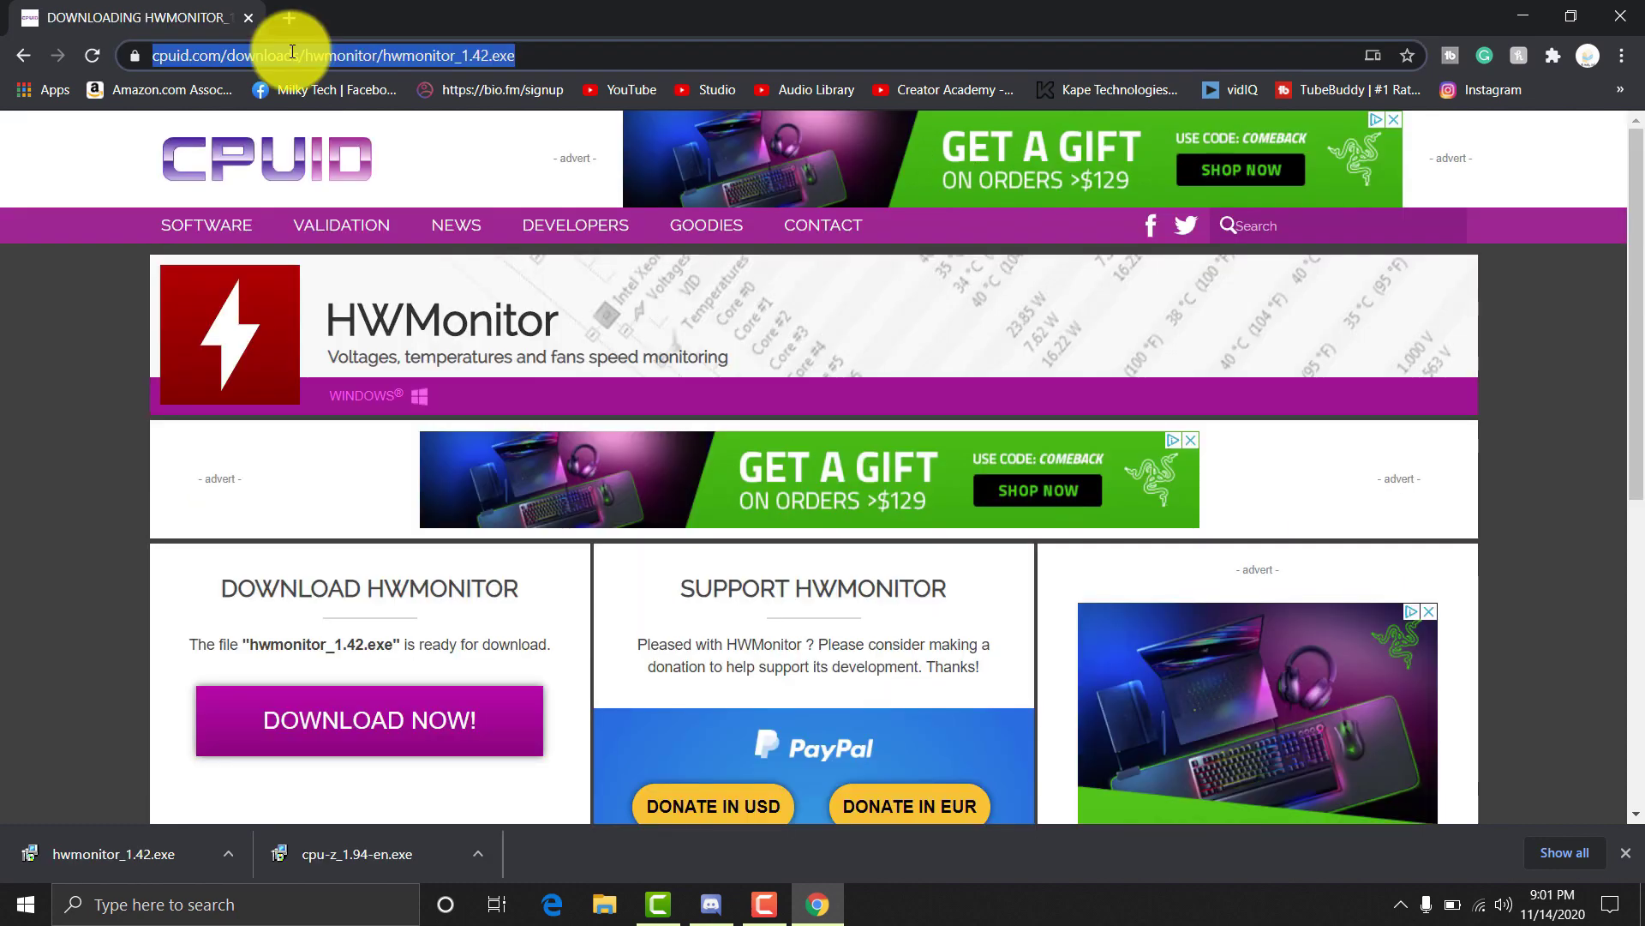
{"action": "type", "text": "msi"}
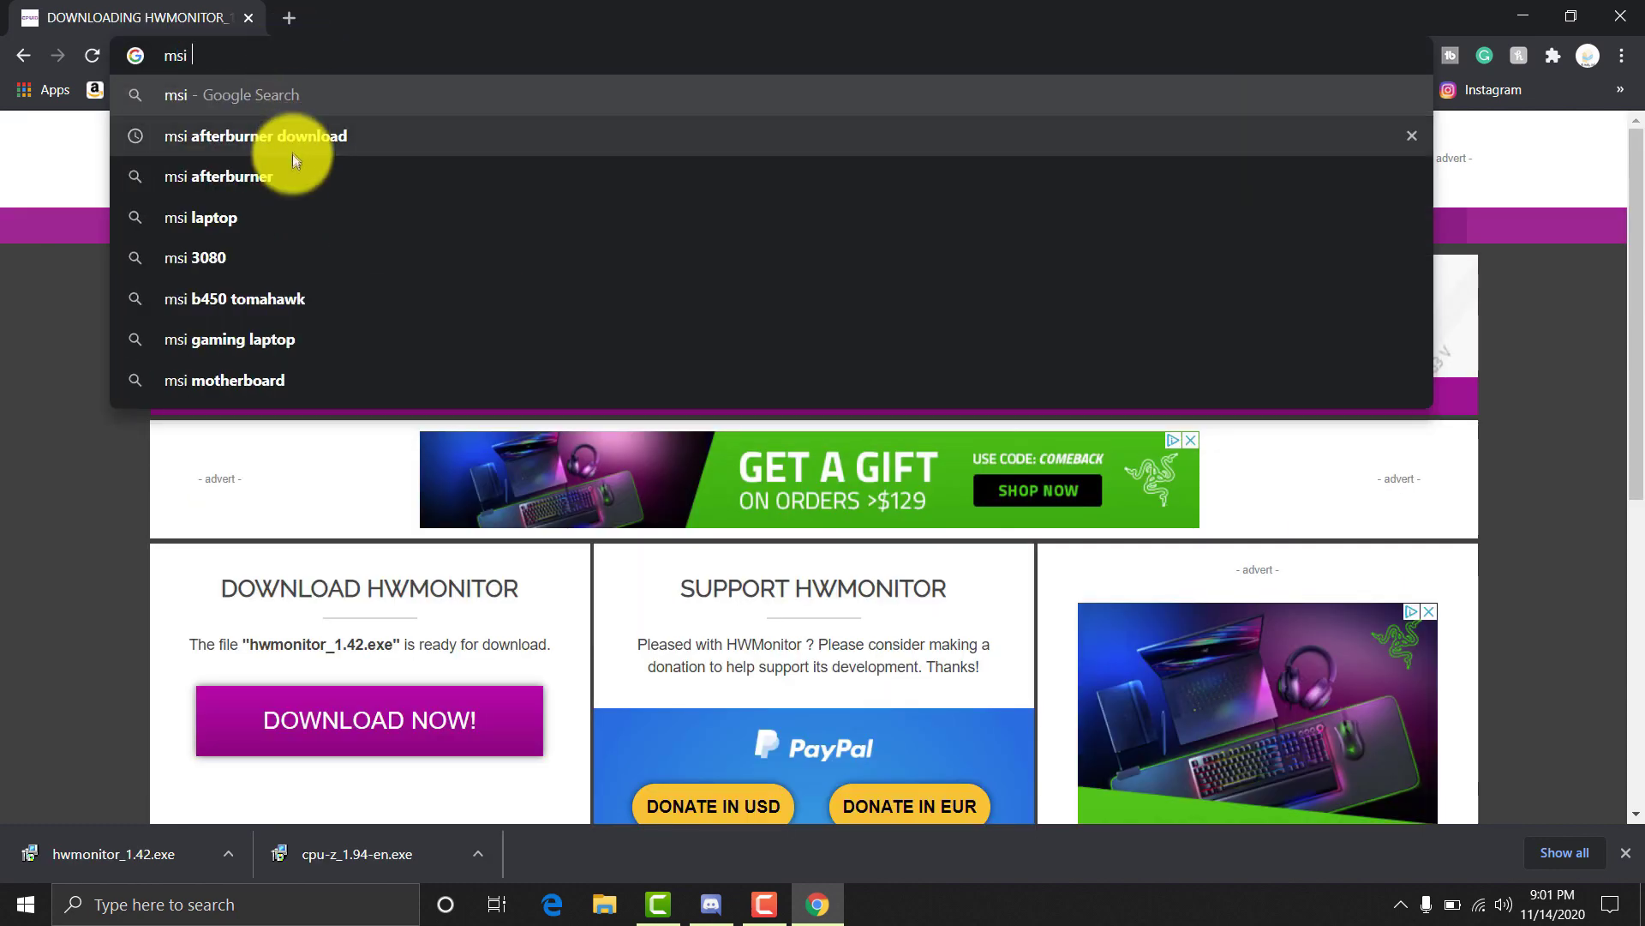
{"action": "left_click", "coordinate": [257, 176]}
{"action": "left_click", "coordinate": [291, 411]}
{"action": "scroll", "coordinate": [694, 518], "scroll_direction": "up", "scroll_amount": 1}
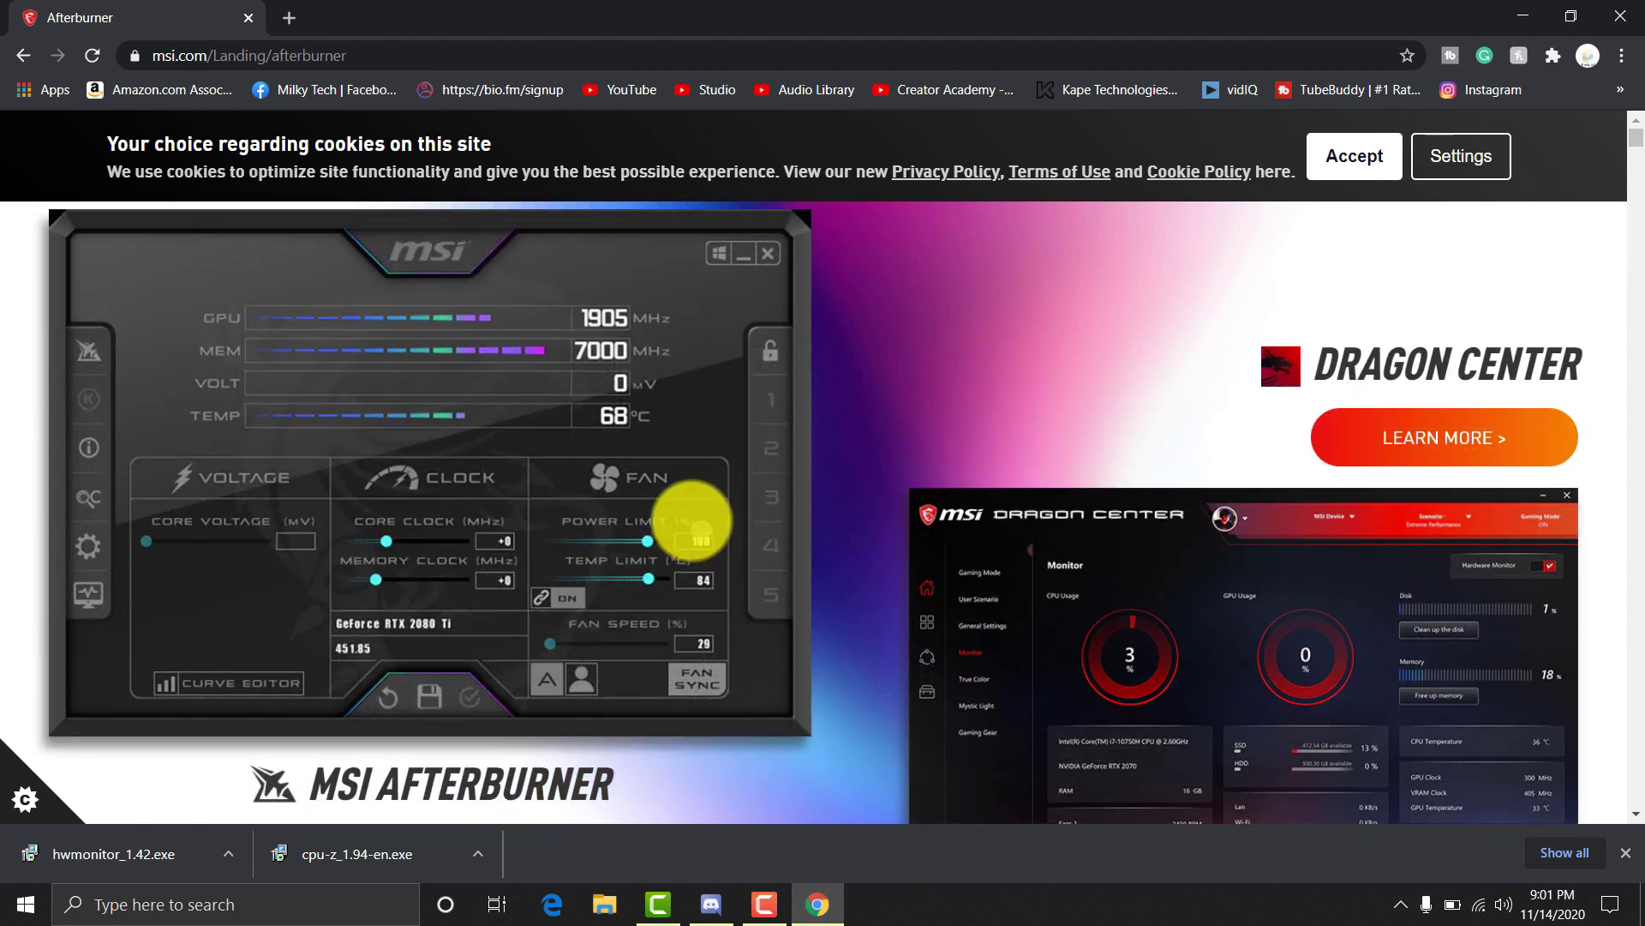
{"action": "scroll", "coordinate": [694, 523], "scroll_direction": "down", "scroll_amount": 2}
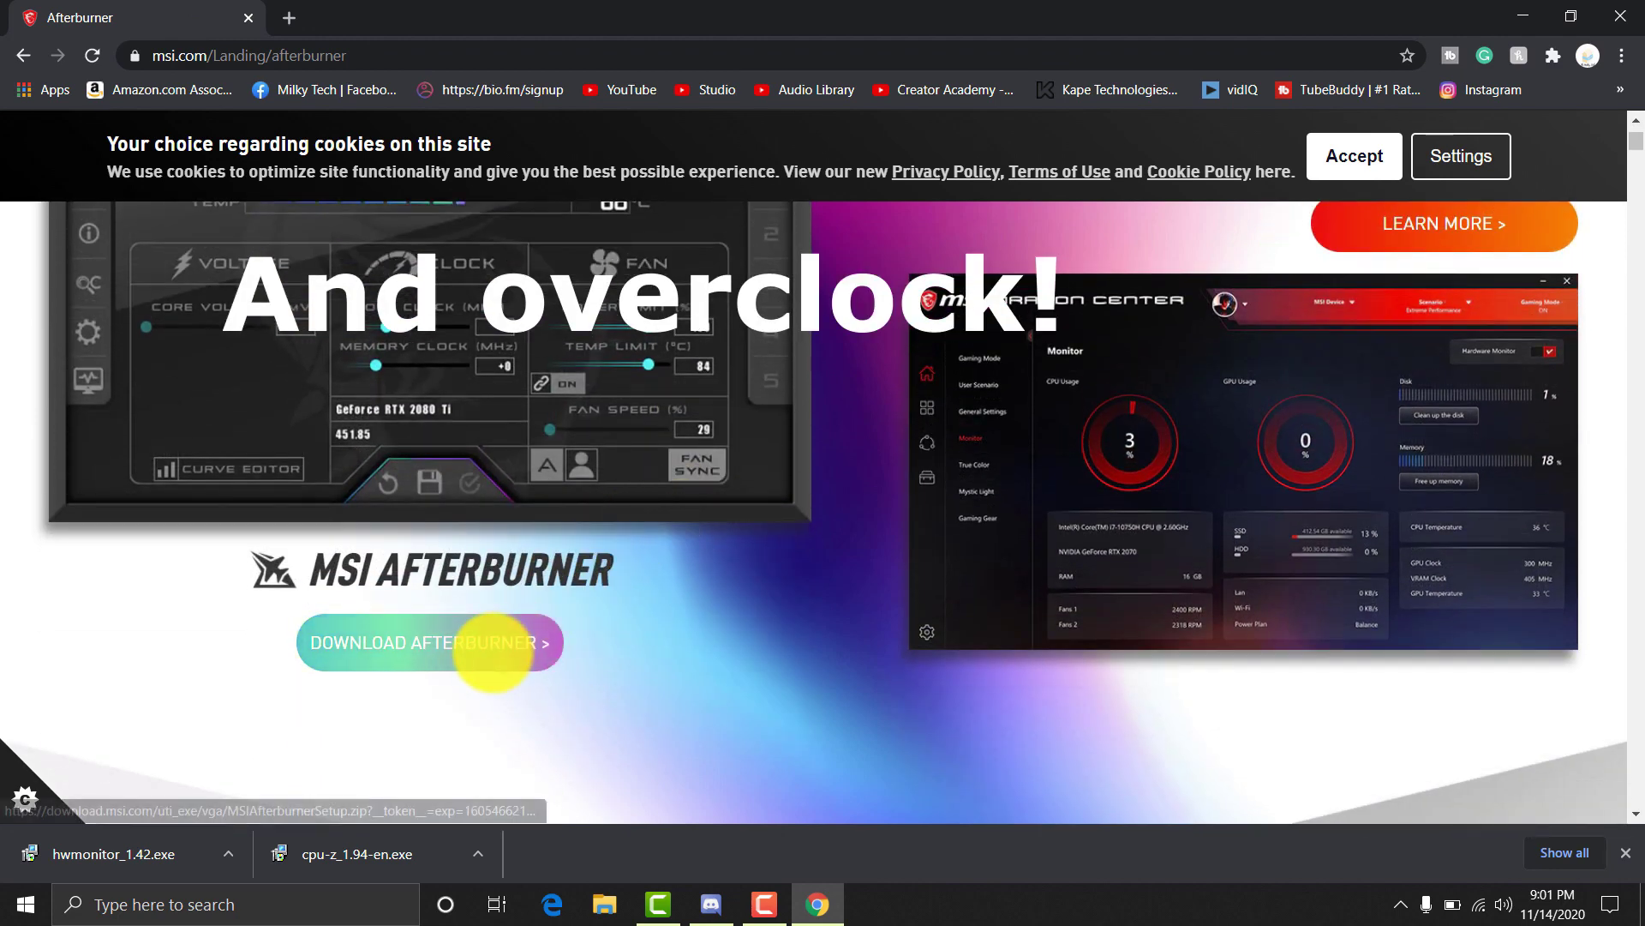
{"action": "left_click", "coordinate": [454, 644]}
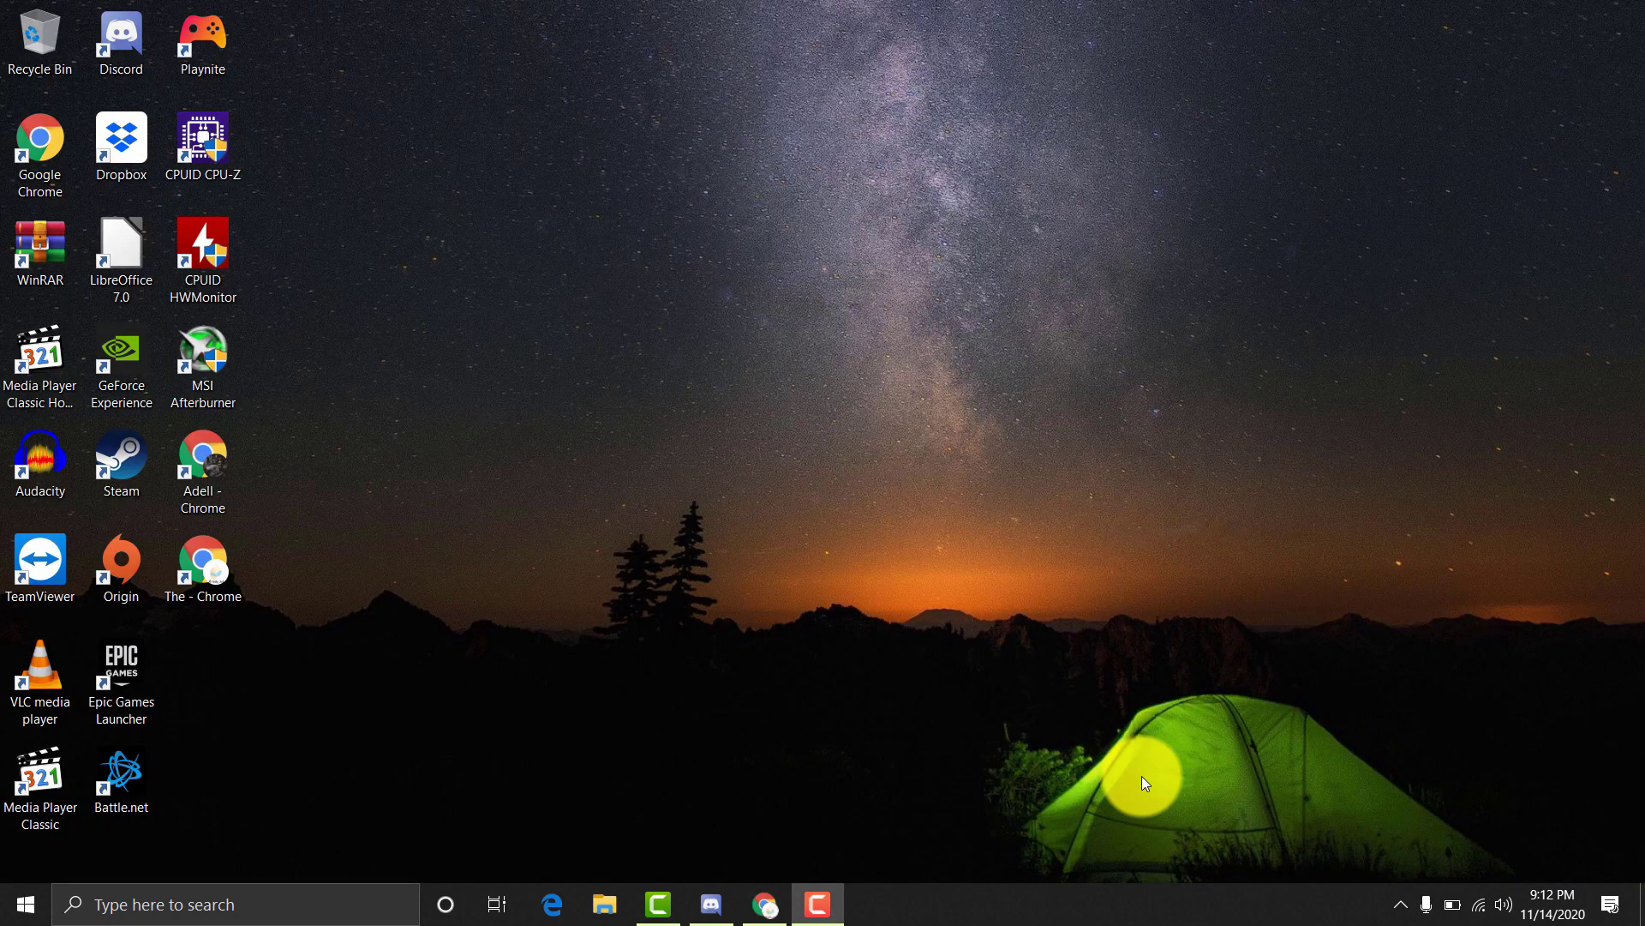
Step: Make battery saver turn on automatically when the battery falls below 20%
{"action": "left_click", "coordinate": [266, 908]}
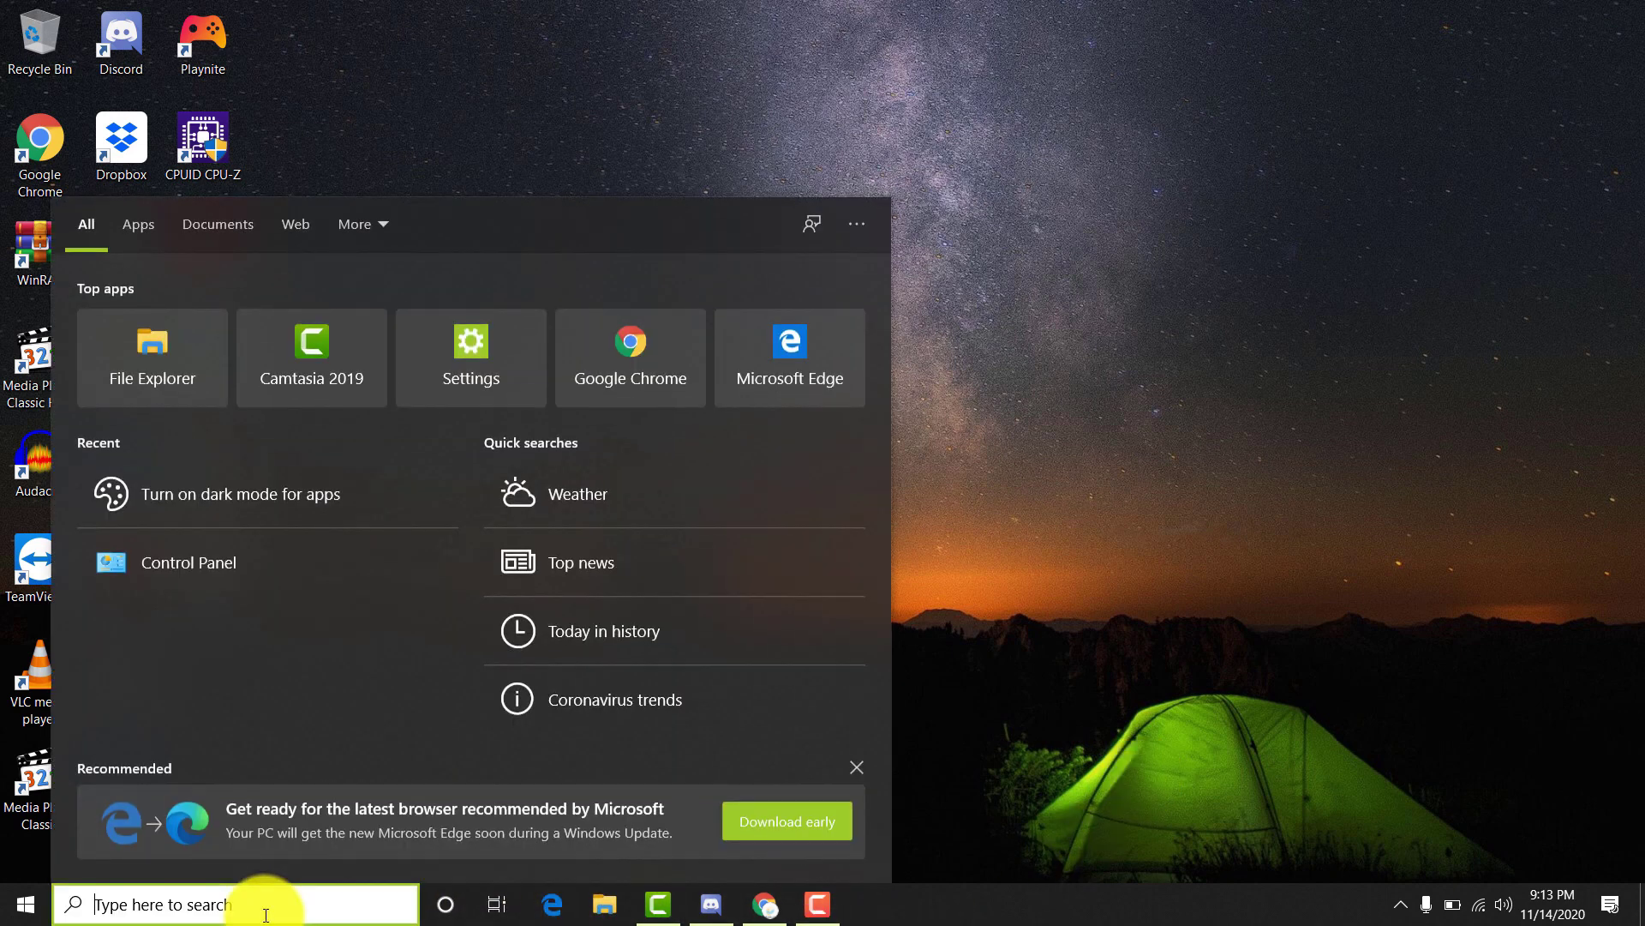
{"action": "type", "text": "bater"}
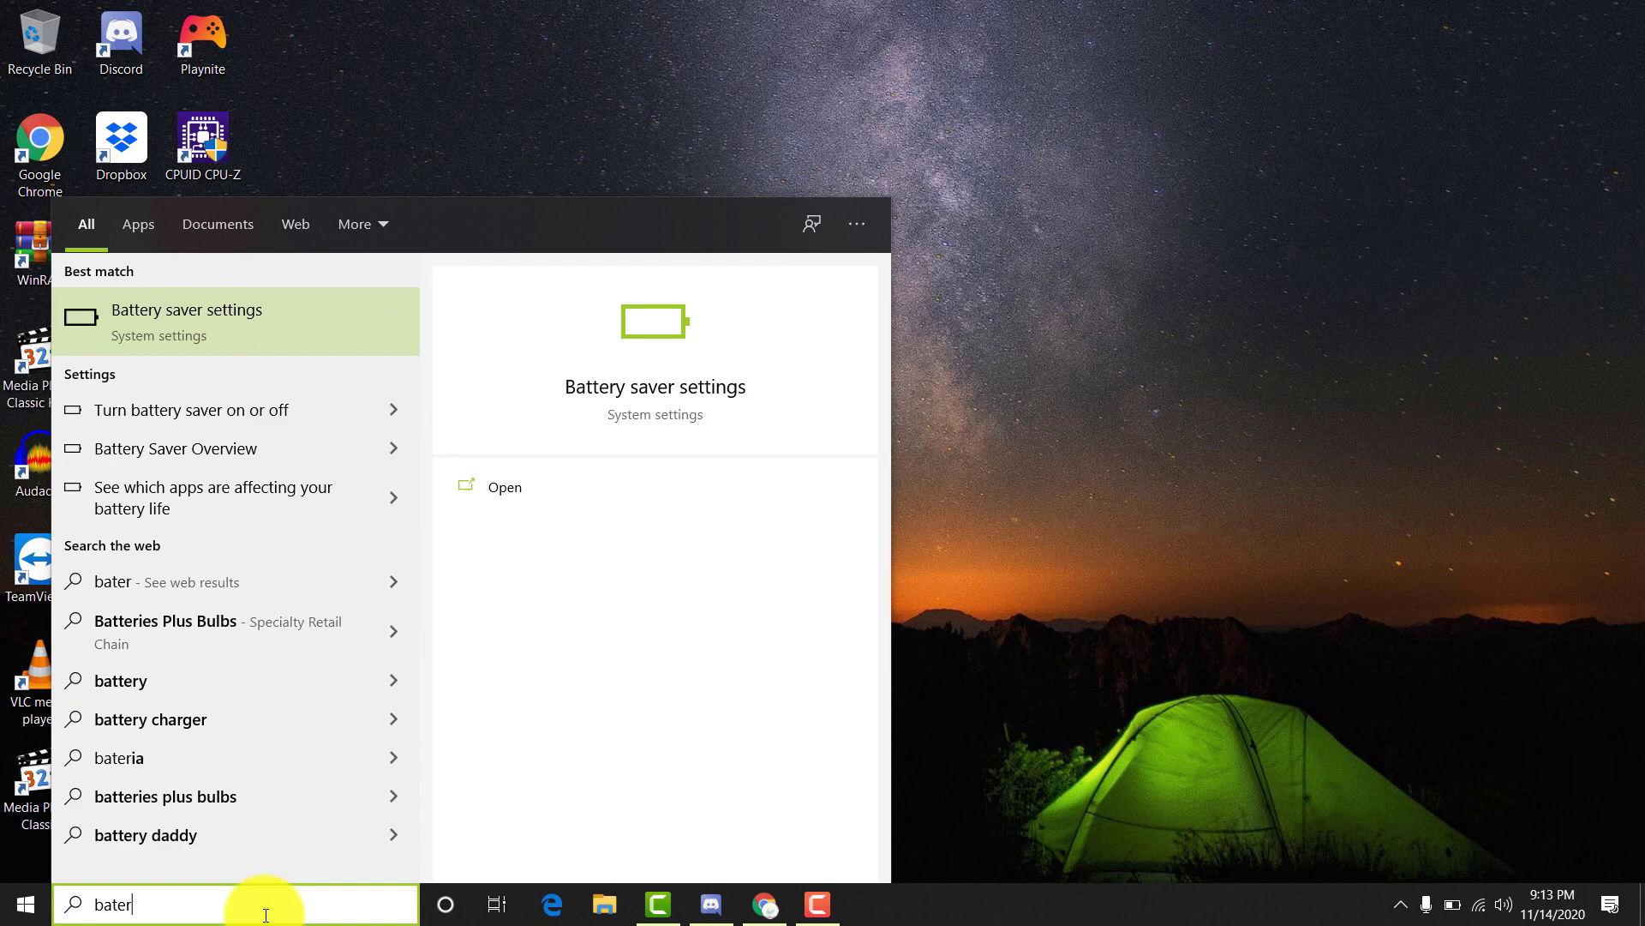
{"action": "left_click", "coordinate": [156, 317]}
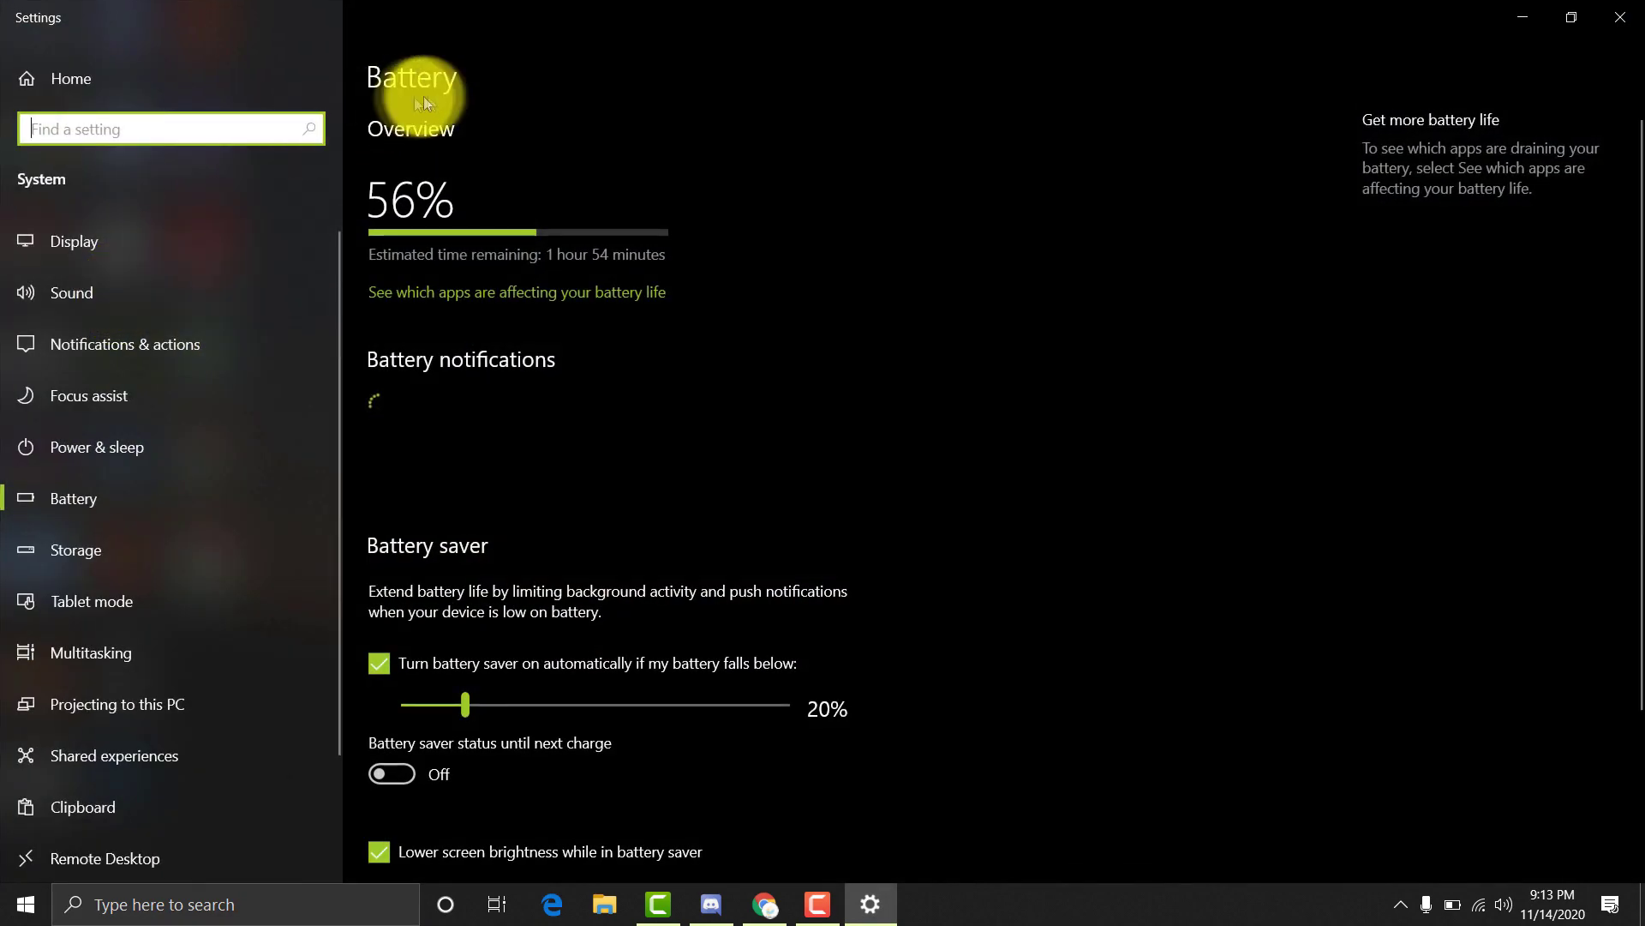
{"action": "scroll", "coordinate": [586, 635], "scroll_direction": "down", "scroll_amount": 2}
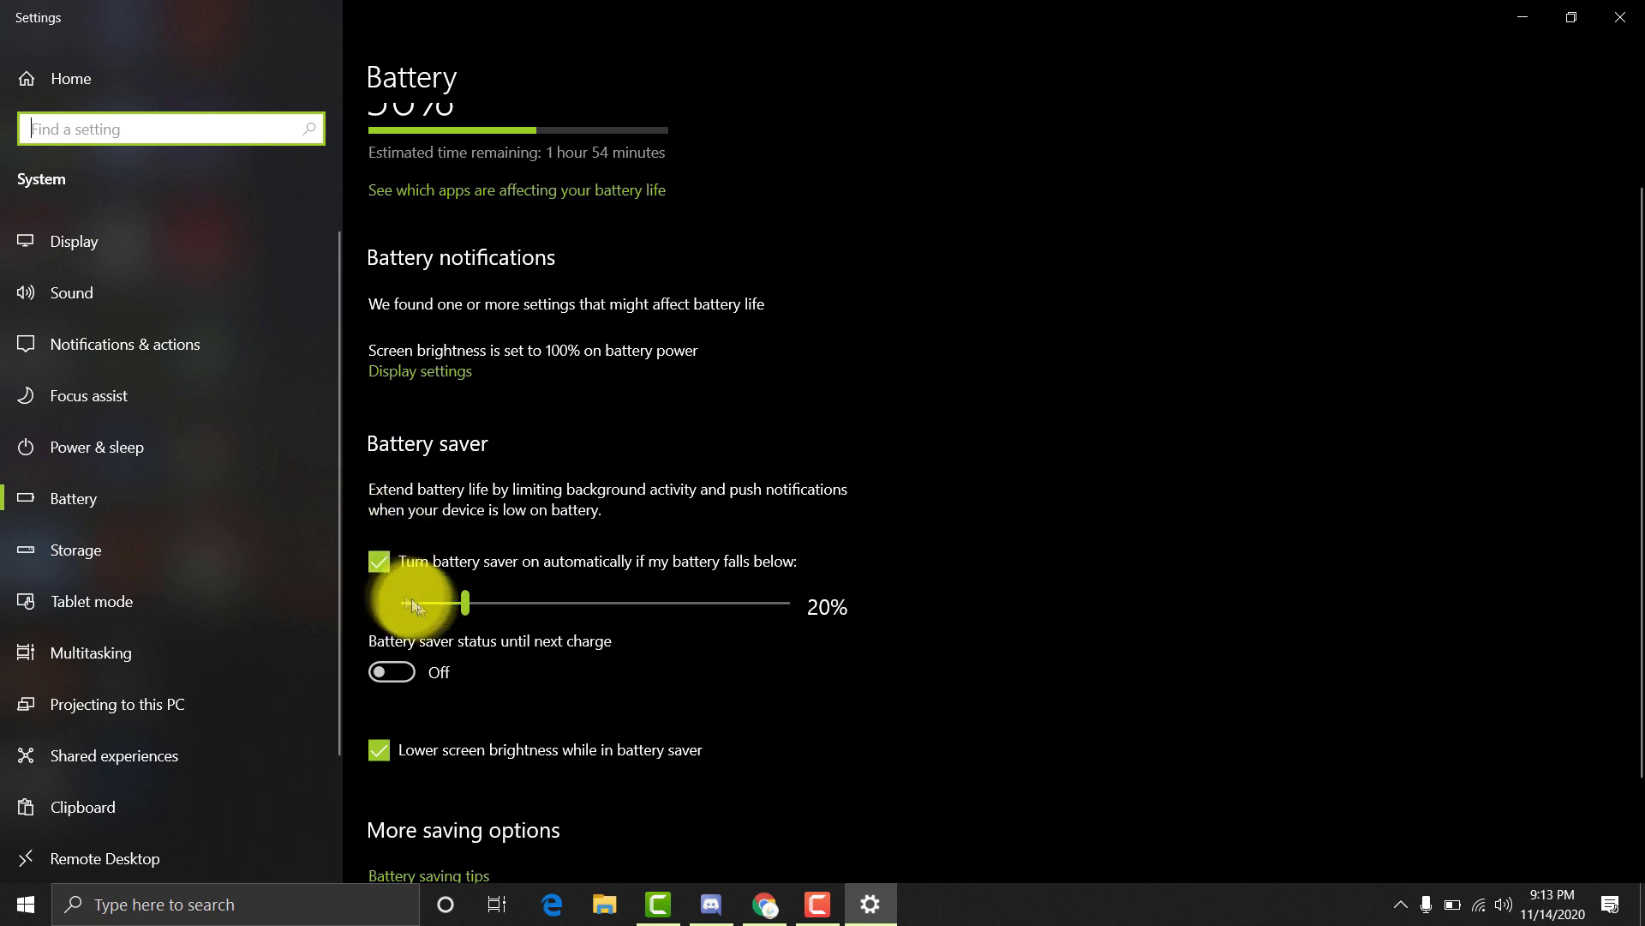
{"action": "left_click", "coordinate": [379, 563]}
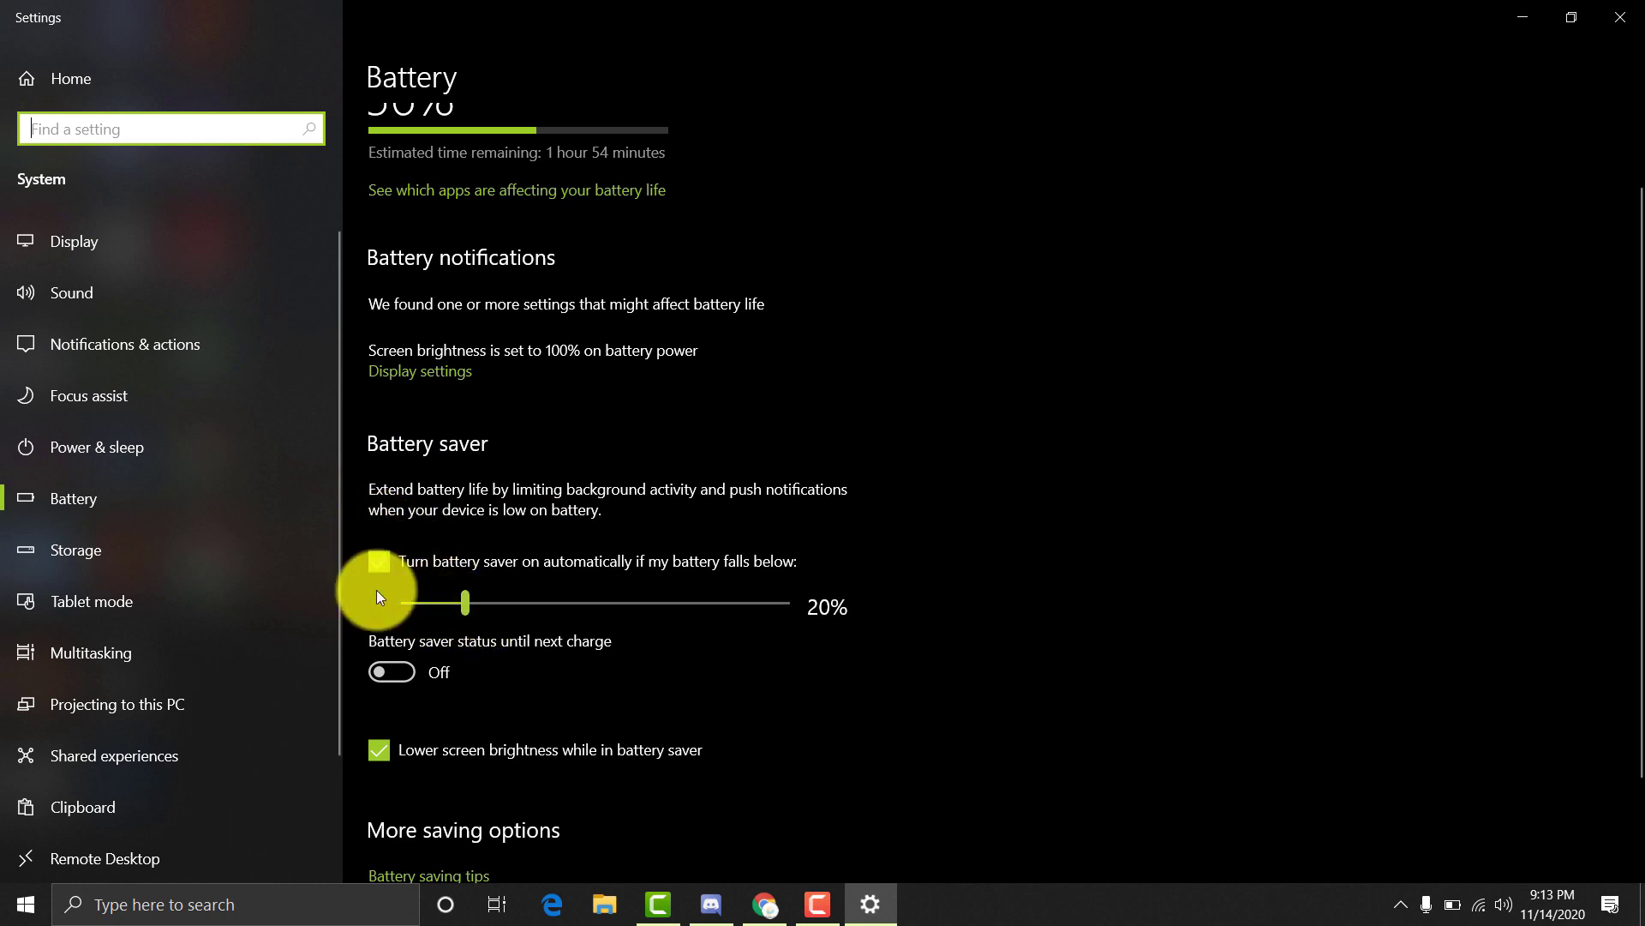
{"action": "left_click", "coordinate": [1400, 904]}
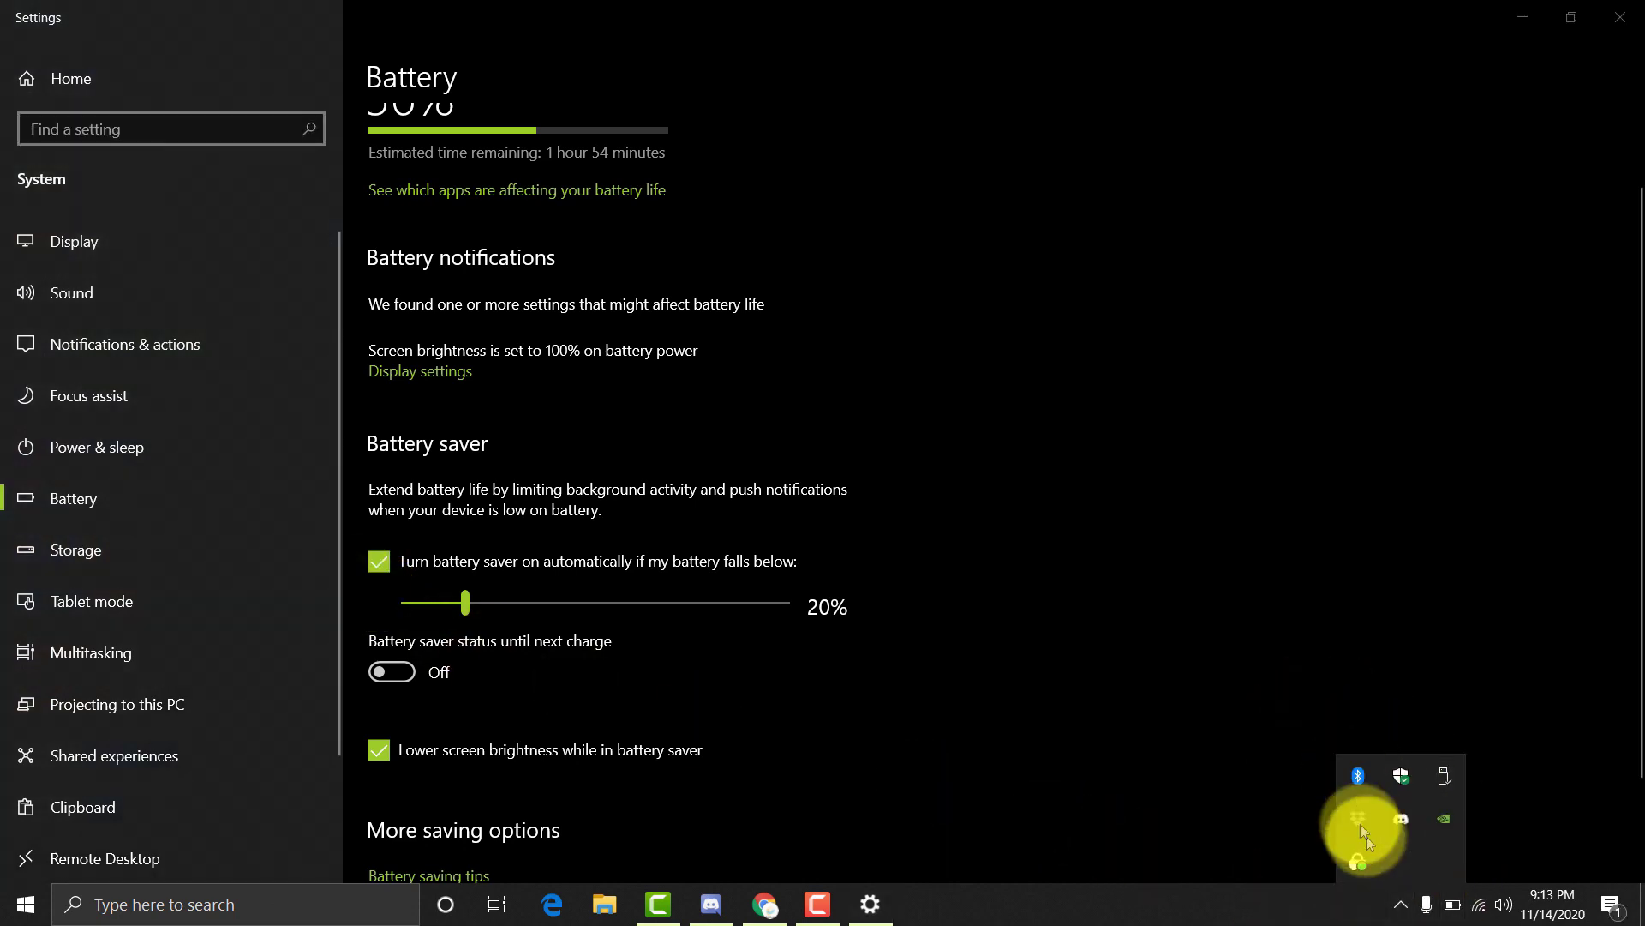
{"action": "left_click", "coordinate": [1042, 430]}
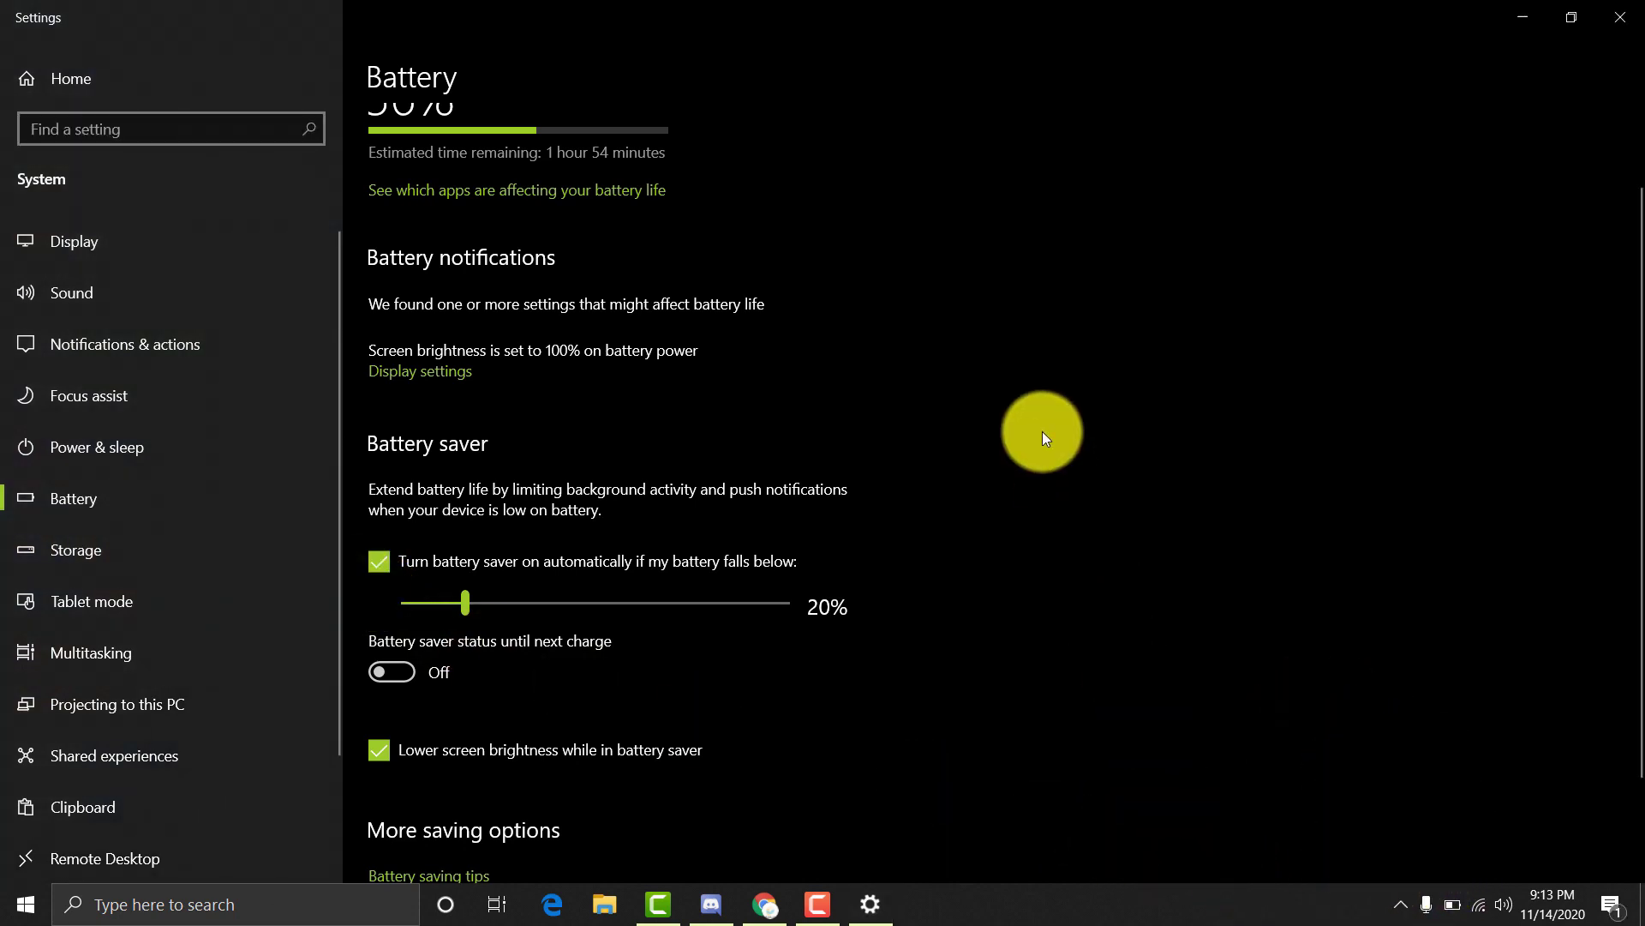